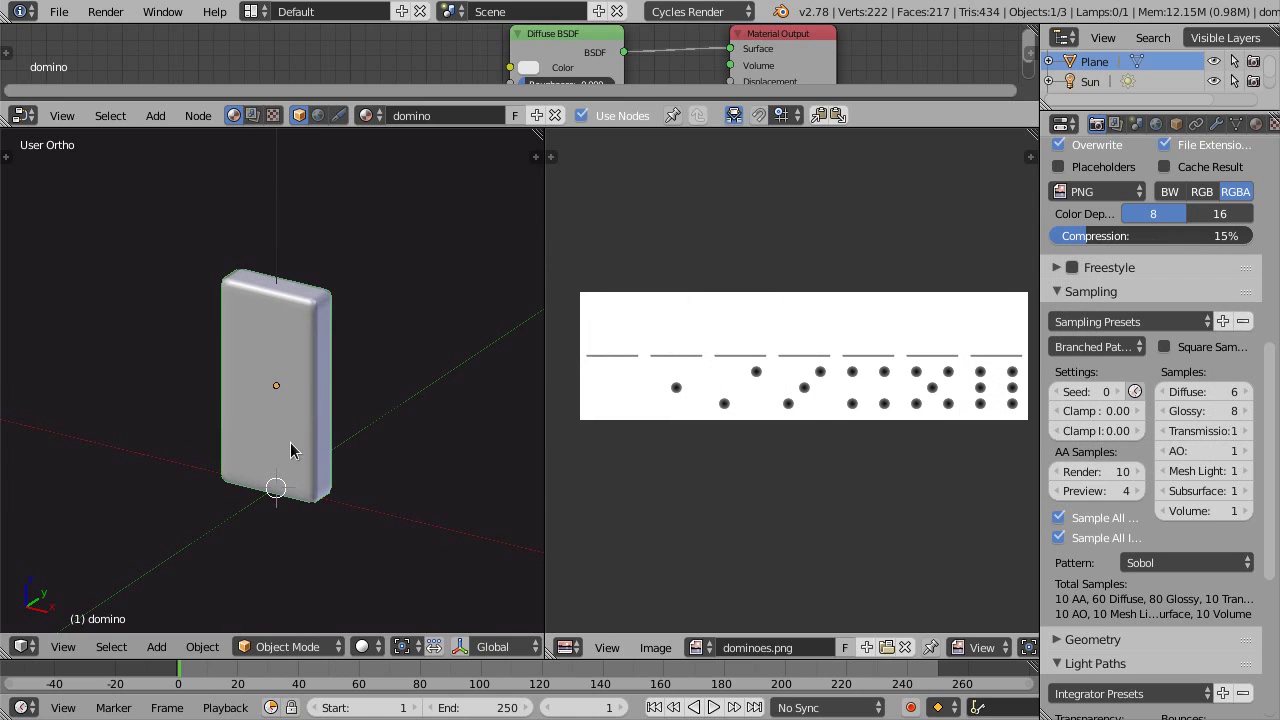
# Orbit and zoom around the rounded domino, then put it into Edit Mode
pyautogui.moveTo(290, 463); pyautogui.dragTo(298, 417, button='middle')
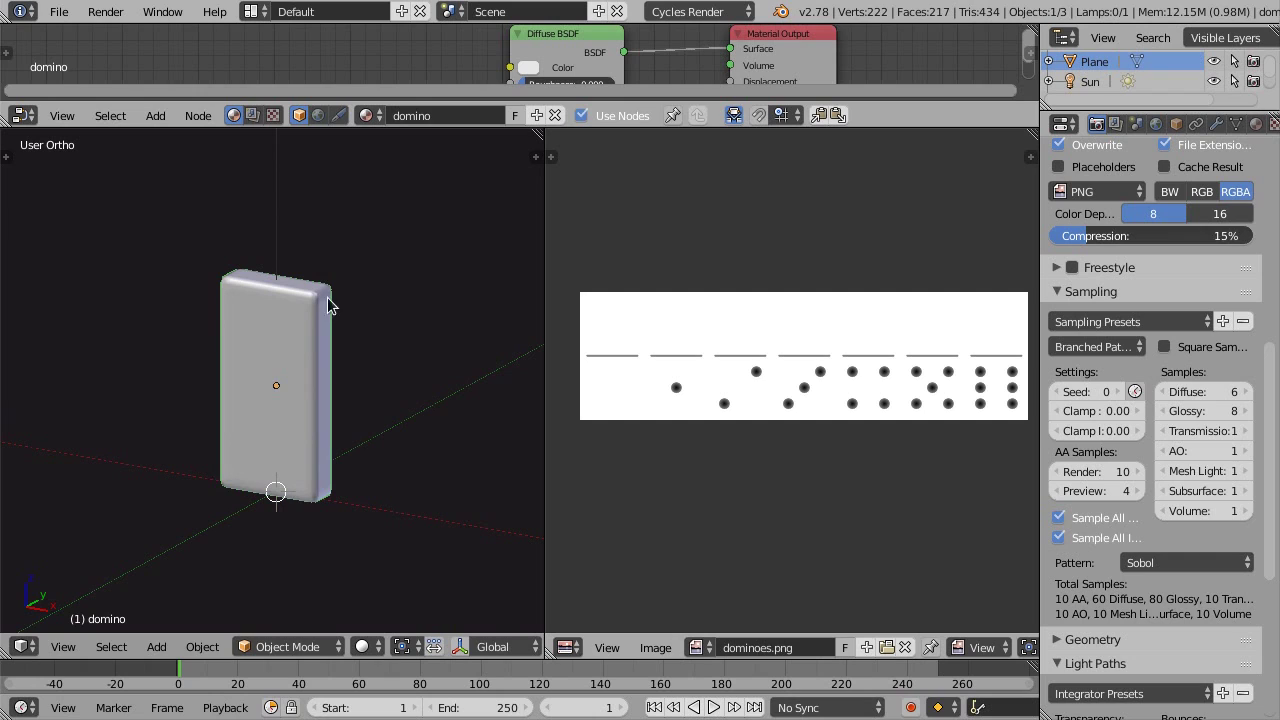
pyautogui.scroll(-5, 262, 388)
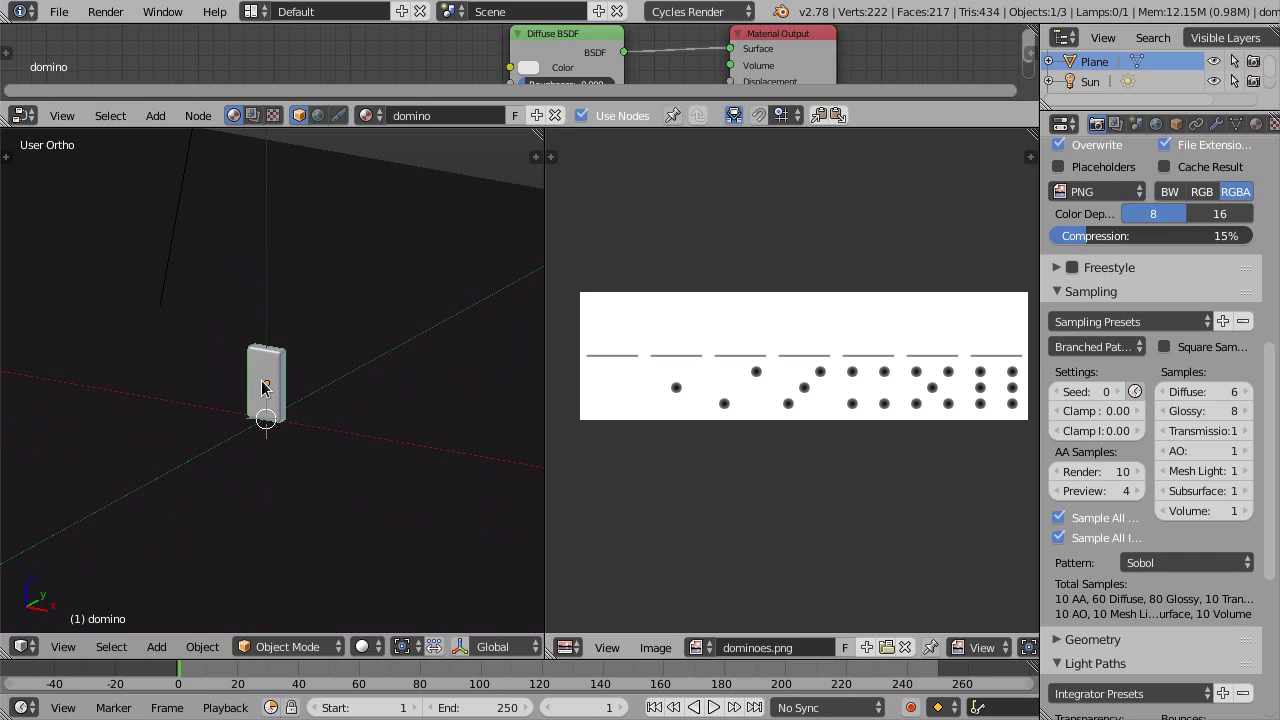
pyautogui.scroll(5, 264, 388)
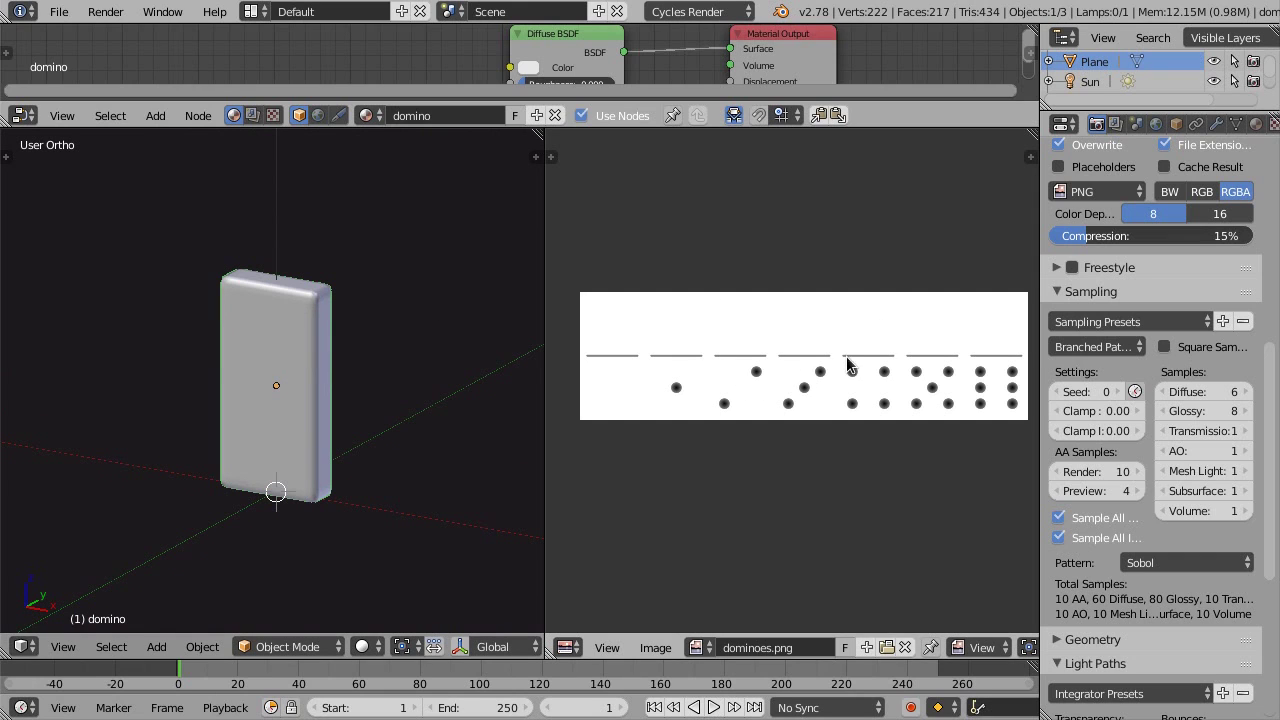
pyautogui.moveTo(335, 440)
pyautogui.mouseDown(button='middle')
pyautogui.moveTo(315, 434)
pyautogui.moveTo(340, 443)
pyautogui.moveTo(337, 400)
pyautogui.moveTo(278, 418)
pyautogui.mouseUp(button='middle')
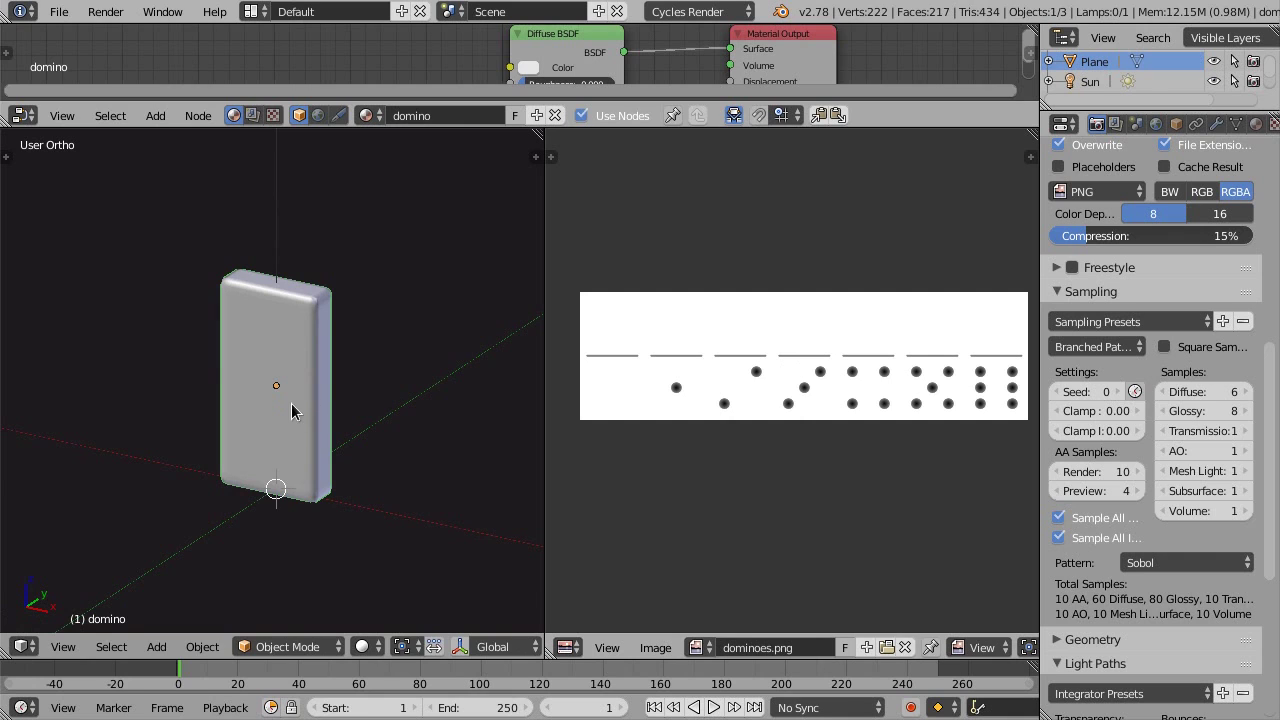
pyautogui.press('Tab')
pyautogui.scroll(2, 285, 407)
# Select the right, top, left and bottom edge loops of the domino's outline
pyautogui.moveTo(285, 407); pyautogui.dragTo(315, 375, button='middle')
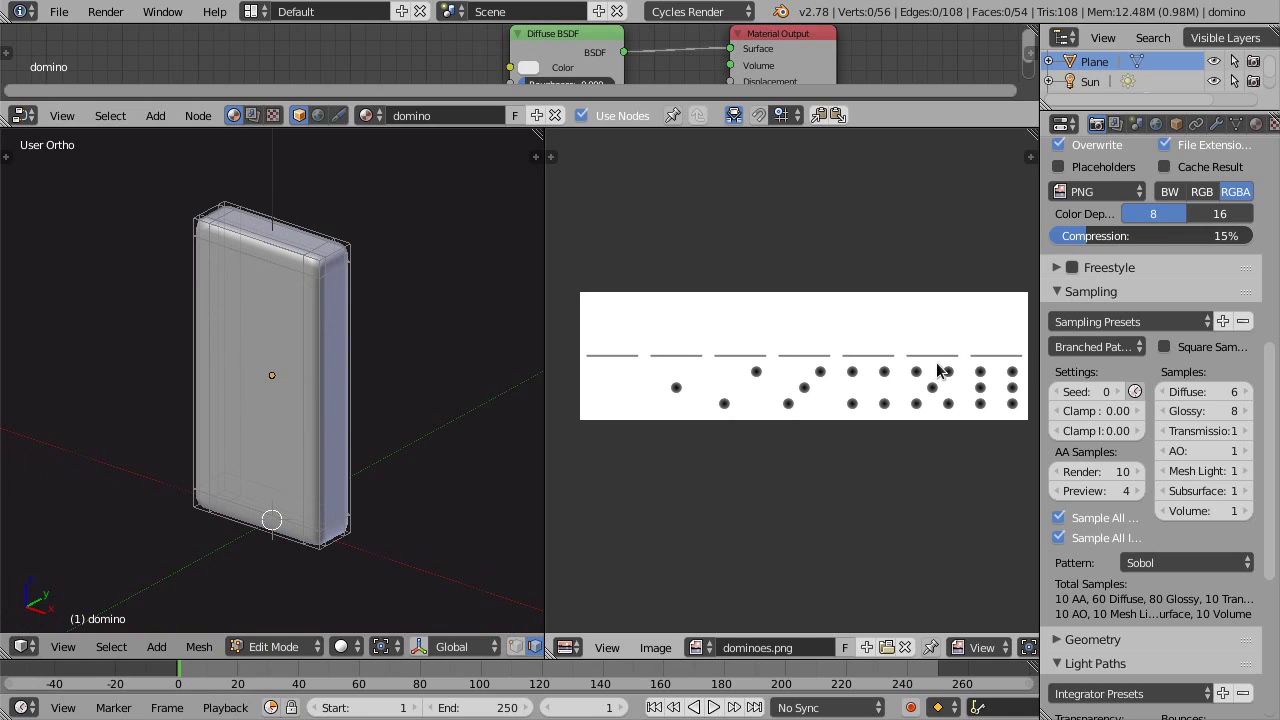
pyautogui.moveTo(249, 388); pyautogui.dragTo(223, 394, button='middle')
pyautogui.scroll(1, 250, 395)
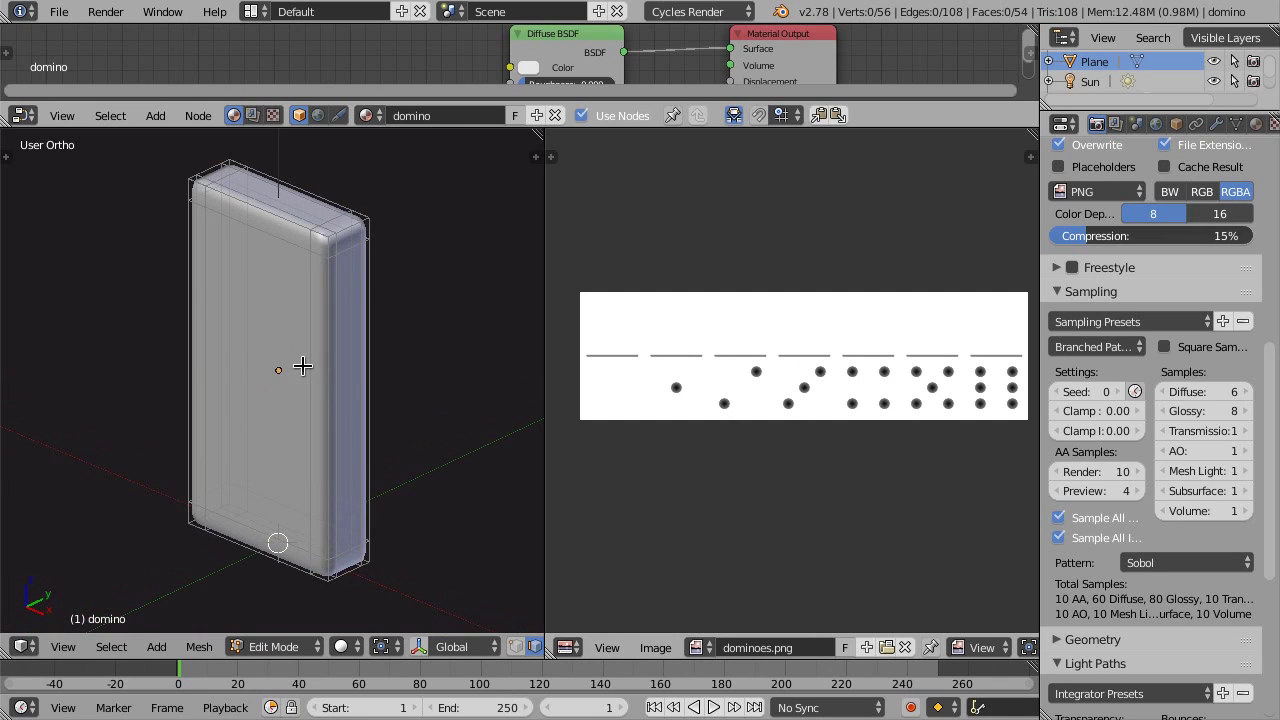
pyautogui.keyDown('alt'); pyautogui.rightClick(328, 335); pyautogui.keyUp('alt')
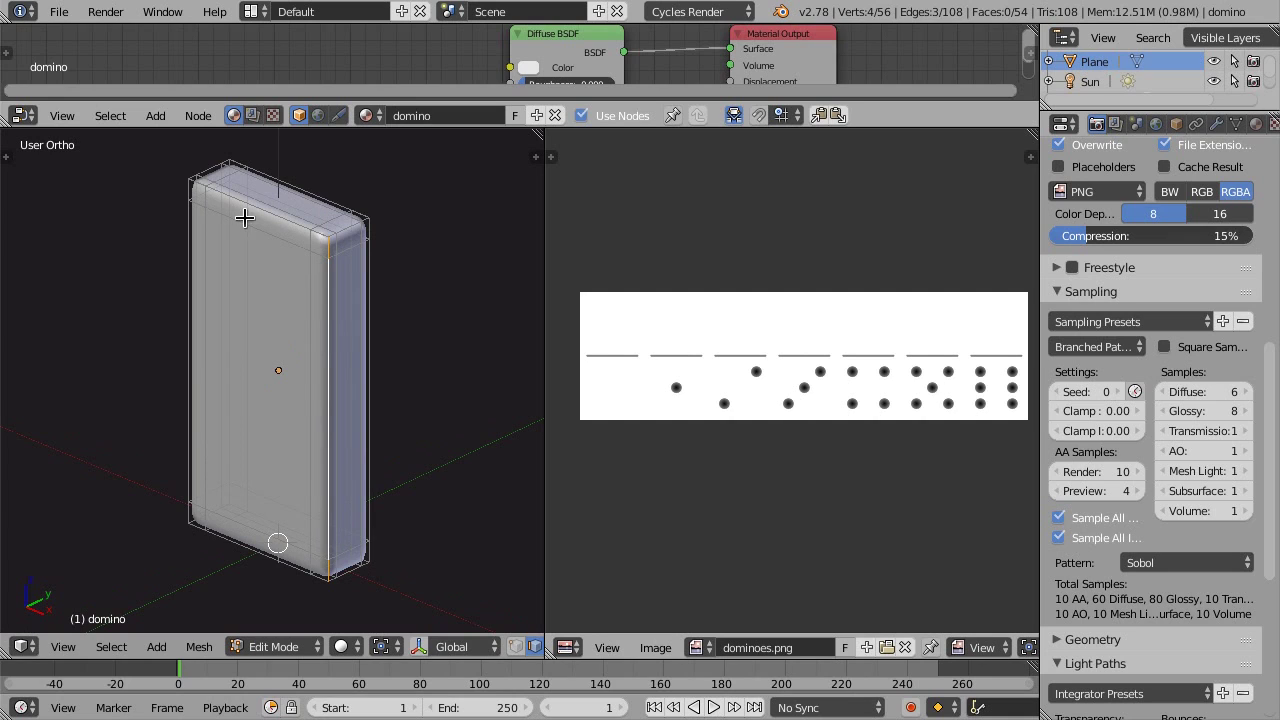
pyautogui.keyDown('alt'); pyautogui.keyDown('shift'); pyautogui.rightClick(253, 203); pyautogui.keyUp('shift'); pyautogui.keyUp('alt')
pyautogui.keyDown('alt'); pyautogui.keyDown('shift'); pyautogui.rightClick(173, 311); pyautogui.keyUp('shift'); pyautogui.keyUp('alt')
pyautogui.keyDown('alt'); pyautogui.keyDown('shift'); pyautogui.rightClick(218, 548); pyautogui.keyUp('shift'); pyautogui.keyUp('alt')
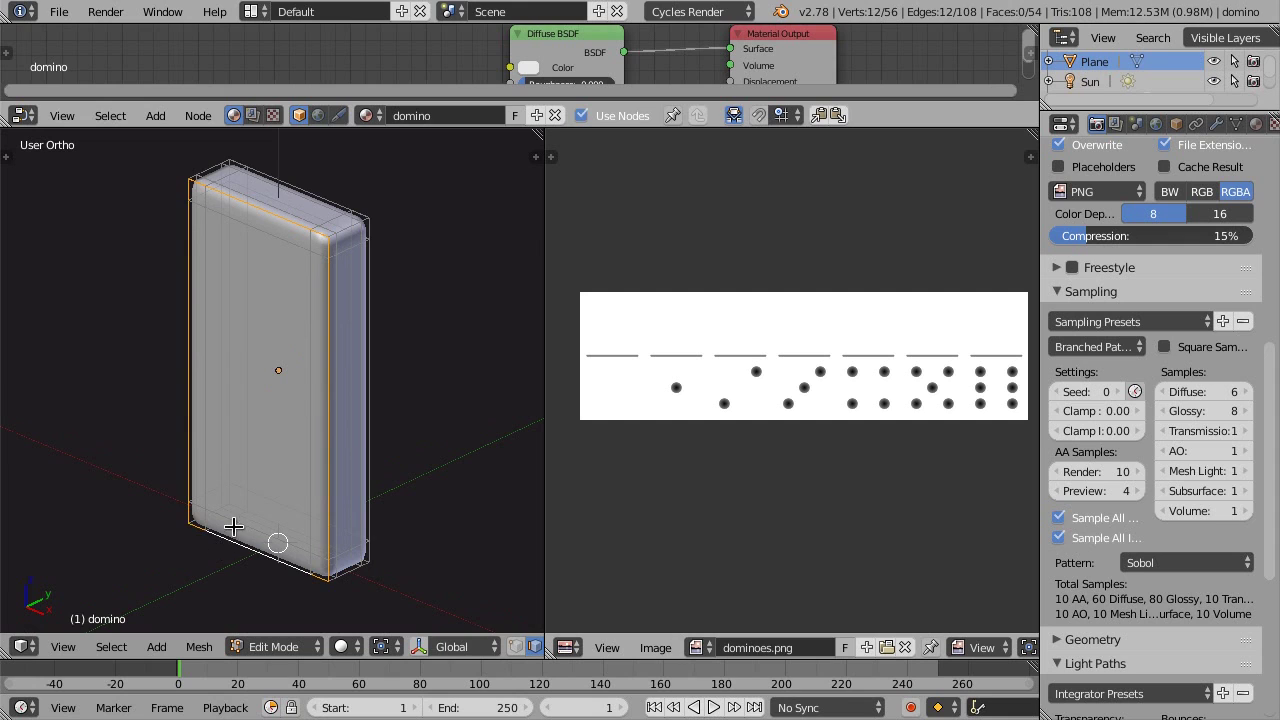
# Add top and corner edge loops to the selection, deselecting the top front loop
pyautogui.moveTo(255, 392)
pyautogui.mouseDown(button='middle')
pyautogui.moveTo(189, 386)
pyautogui.moveTo(281, 382)
pyautogui.mouseUp(button='middle')
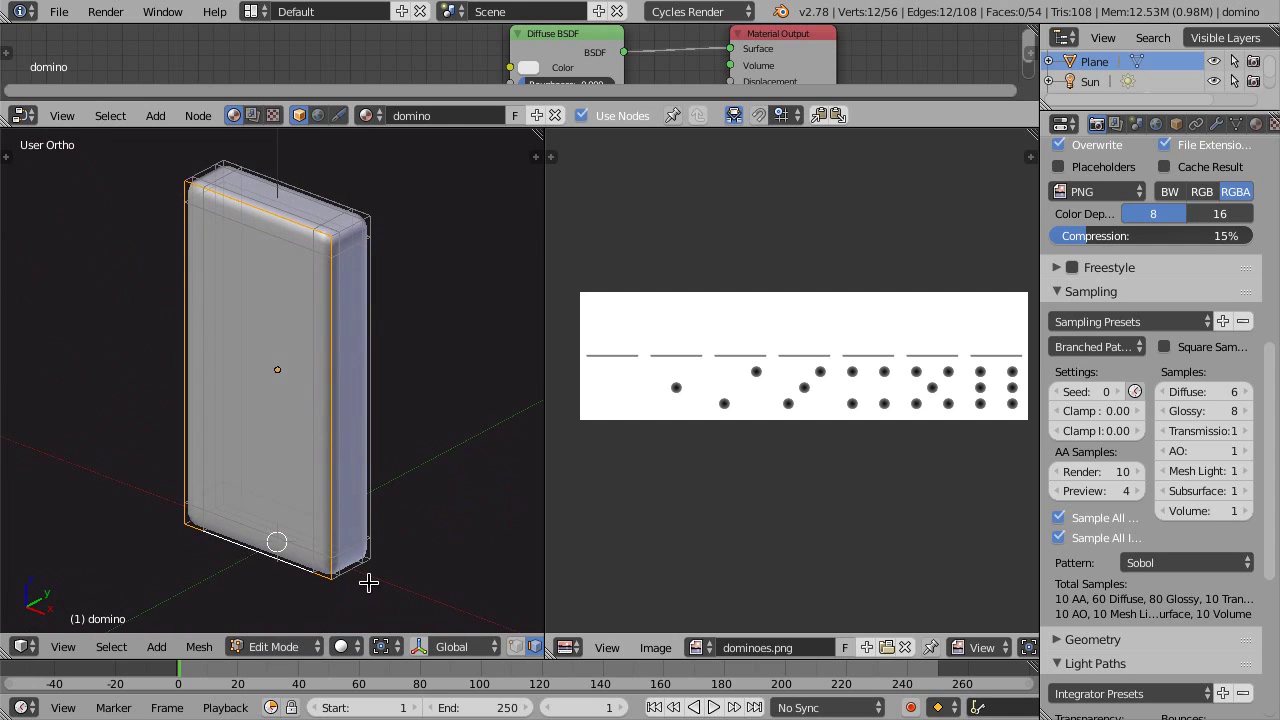
pyautogui.scroll(1, 361, 576)
pyautogui.keyDown('shift'); pyautogui.scroll(2, 359, 576); pyautogui.keyUp('shift')
pyautogui.keyDown('alt'); pyautogui.keyDown('shift'); pyautogui.rightClick(381, 415); pyautogui.keyUp('shift'); pyautogui.keyUp('alt')
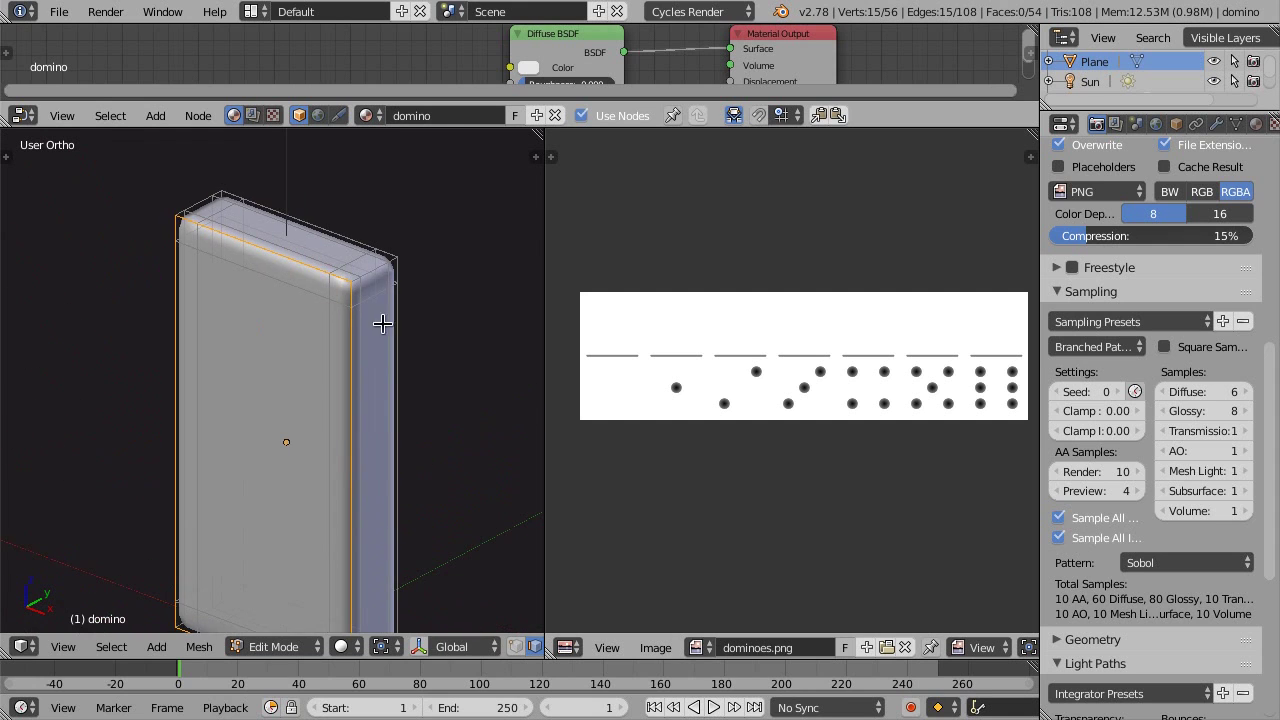
pyautogui.keyDown('alt'); pyautogui.keyDown('shift'); pyautogui.rightClick(253, 234); pyautogui.keyUp('shift'); pyautogui.keyUp('alt')
pyautogui.keyDown('alt'); pyautogui.keyDown('shift'); pyautogui.rightClick(370, 270); pyautogui.keyUp('shift'); pyautogui.keyUp('alt')
pyautogui.scroll(4, 372, 270)
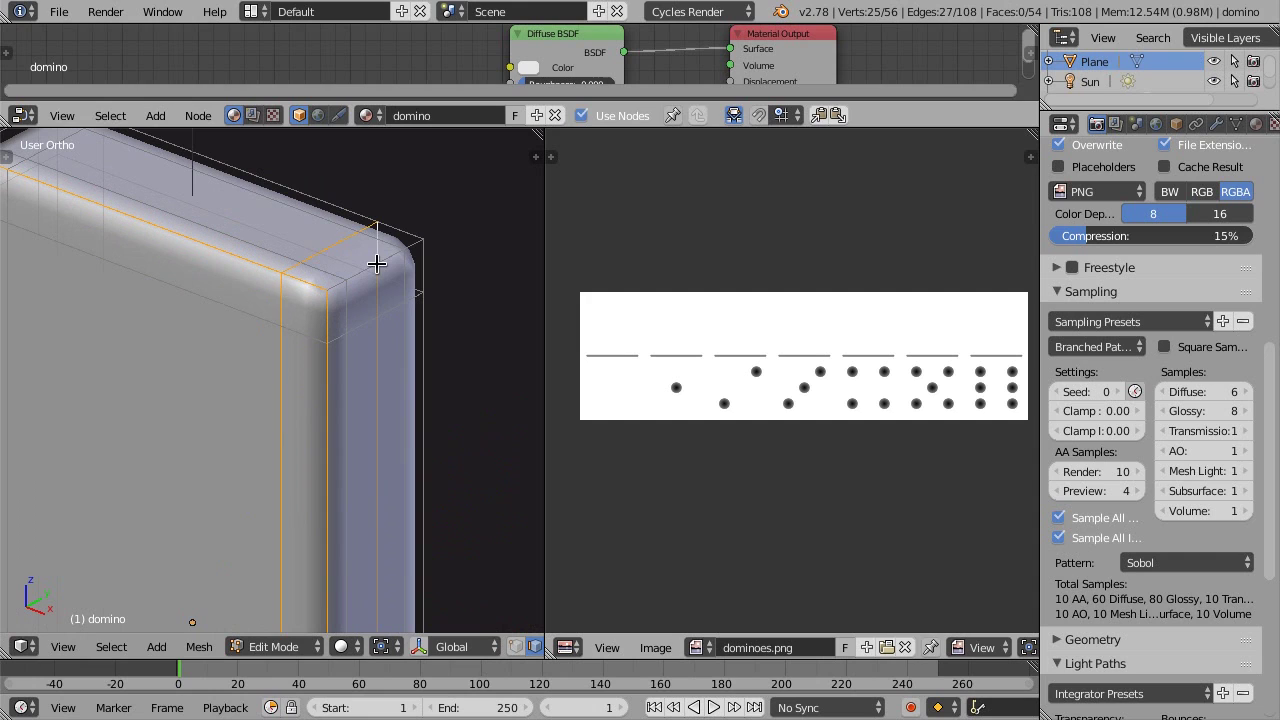
pyautogui.moveTo(366, 274); pyautogui.dragTo(447, 245, button='middle')
pyautogui.keyDown('alt'); pyautogui.keyDown('shift'); pyautogui.rightClick(417, 228); pyautogui.keyUp('shift'); pyautogui.keyUp('alt')
pyautogui.scroll(-3, 429, 320)
pyautogui.keyDown('alt'); pyautogui.keyDown('shift'); pyautogui.rightClick(182, 231); pyautogui.keyUp('shift'); pyautogui.keyUp('alt')
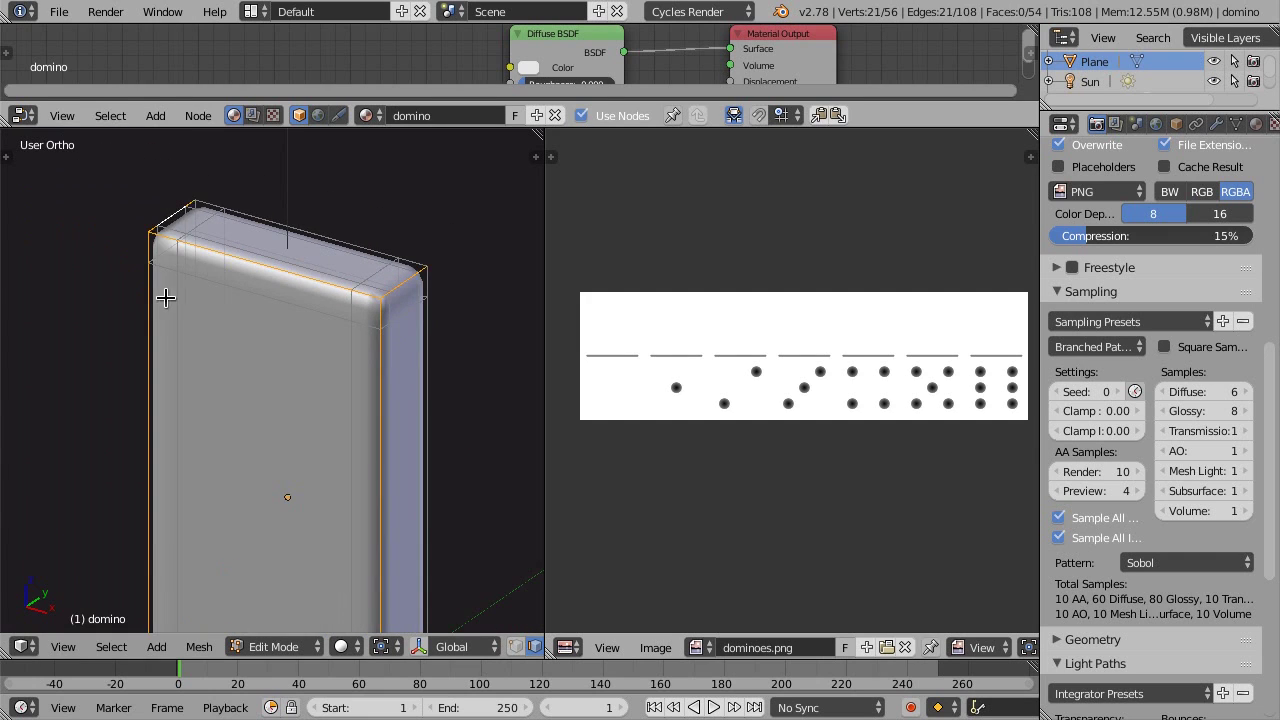
pyautogui.scroll(-3, 115, 381)
# Add one more edge loop, then orbit until the domino stands upright
pyautogui.moveTo(115, 381)
pyautogui.mouseDown(button='middle')
pyautogui.moveTo(323, 543)
pyautogui.moveTo(316, 469)
pyautogui.mouseUp(button='middle')
pyautogui.scroll(3, 316, 469)
pyautogui.moveTo(194, 528); pyautogui.dragTo(237, 523, button='middle')
pyautogui.keyDown('alt'); pyautogui.keyDown('shift'); pyautogui.rightClick(237, 523); pyautogui.keyUp('shift'); pyautogui.keyUp('alt')
pyautogui.scroll(-3, 308, 450)
pyautogui.moveTo(308, 450)
pyautogui.mouseDown(button='middle')
pyautogui.moveTo(280, 490)
pyautogui.moveTo(223, 414)
pyautogui.moveTo(323, 274)
pyautogui.moveTo(301, 329)
pyautogui.moveTo(357, 251)
pyautogui.mouseUp(button='middle')
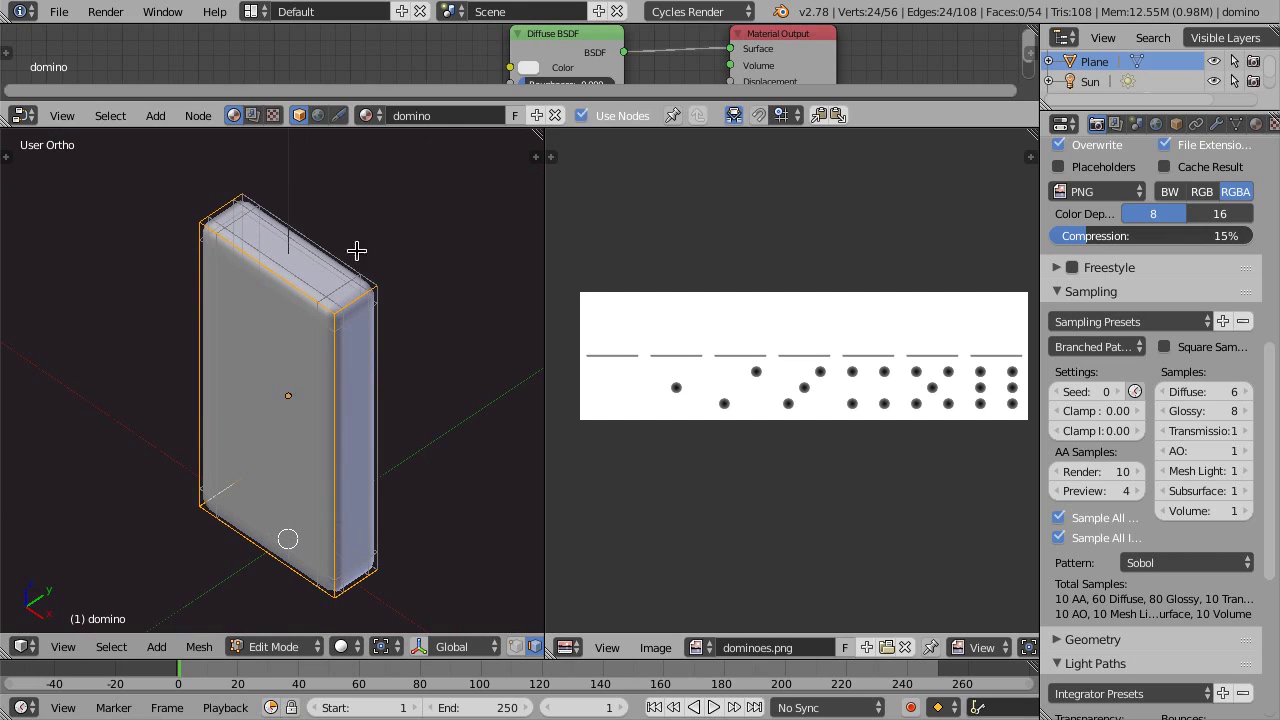
pyautogui.moveTo(371, 365)
pyautogui.mouseDown(button='middle')
pyautogui.moveTo(350, 352)
pyautogui.moveTo(357, 343)
pyautogui.mouseUp(button='middle')
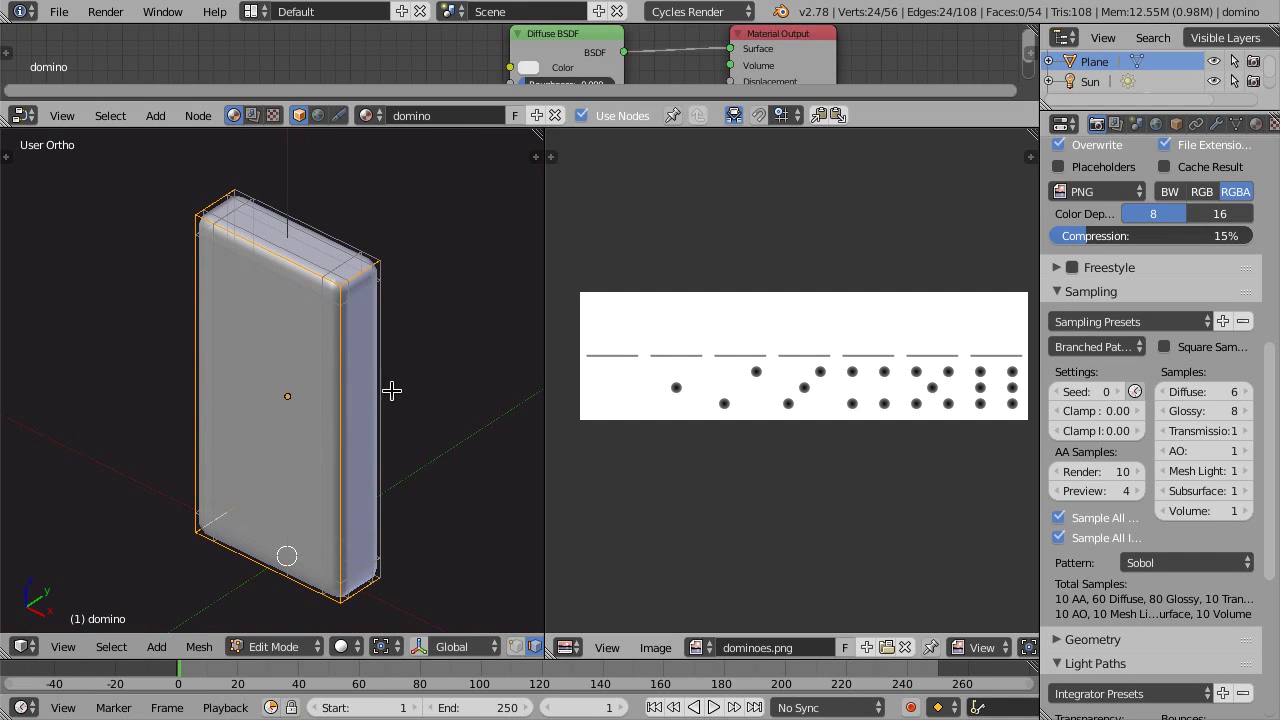
pyautogui.moveTo(391, 389); pyautogui.dragTo(409, 369, button='middle')
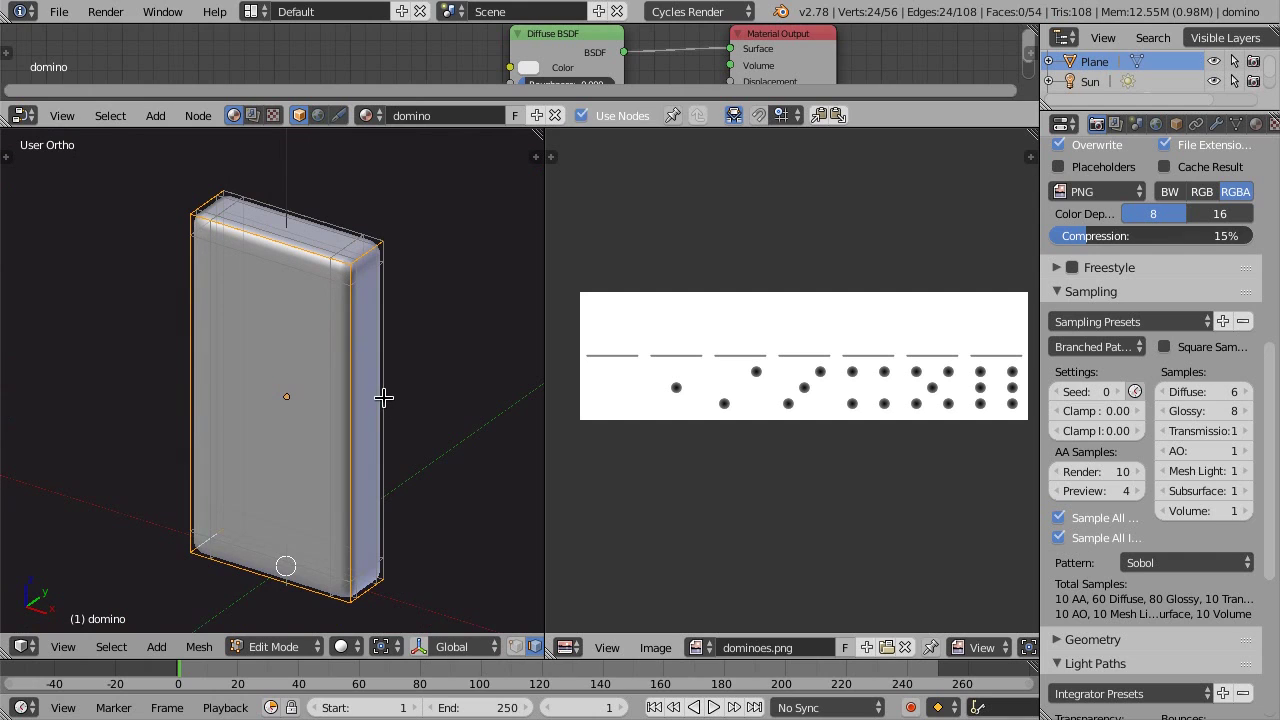
# Mark the selected outline loops as UV seams and switch to Face select mode
pyautogui.hotkey('ctrl', 'e')
pyautogui.click(309, 349)
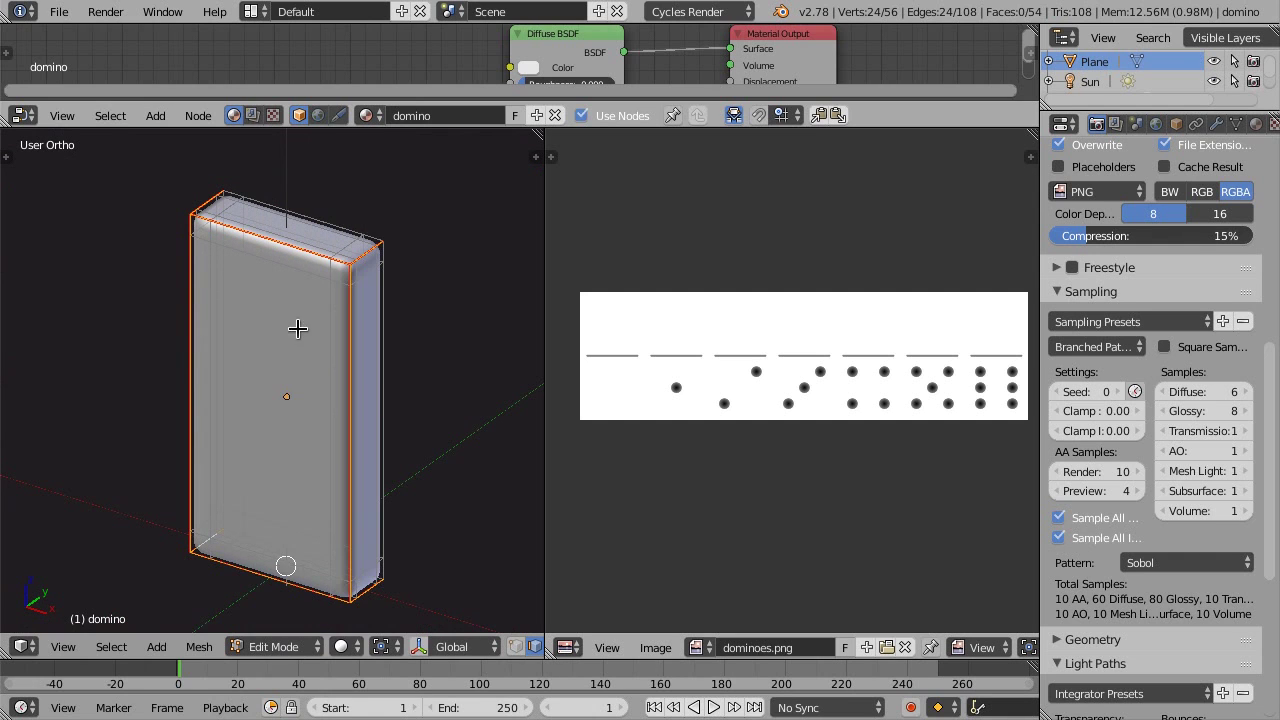
pyautogui.moveTo(297, 328)
pyautogui.mouseDown(button='middle')
pyautogui.moveTo(371, 380)
pyautogui.moveTo(345, 413)
pyautogui.moveTo(391, 414)
pyautogui.moveTo(263, 380)
pyautogui.moveTo(357, 380)
pyautogui.mouseUp(button='middle')
pyautogui.hotkey('ctrl', 'e')
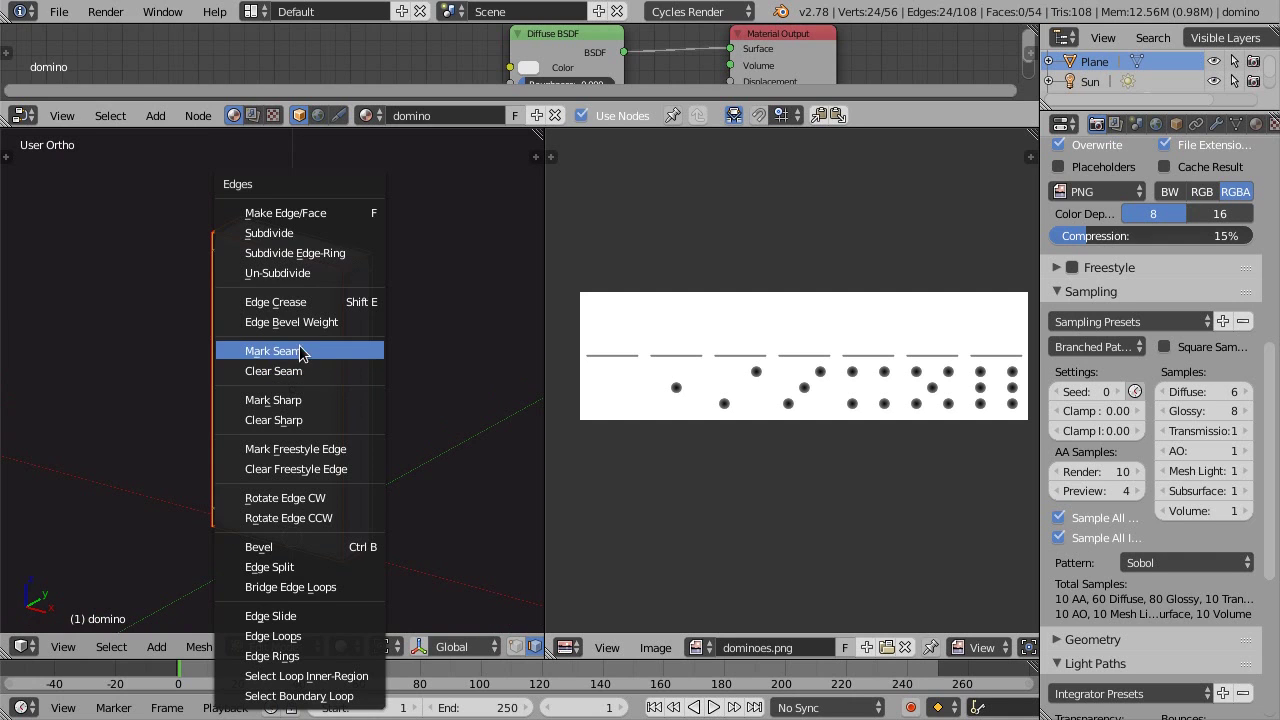
pyautogui.click(346, 351)
pyautogui.moveTo(266, 356); pyautogui.dragTo(266, 349, button='middle')
pyautogui.hotkey('ctrl', 'Tab')
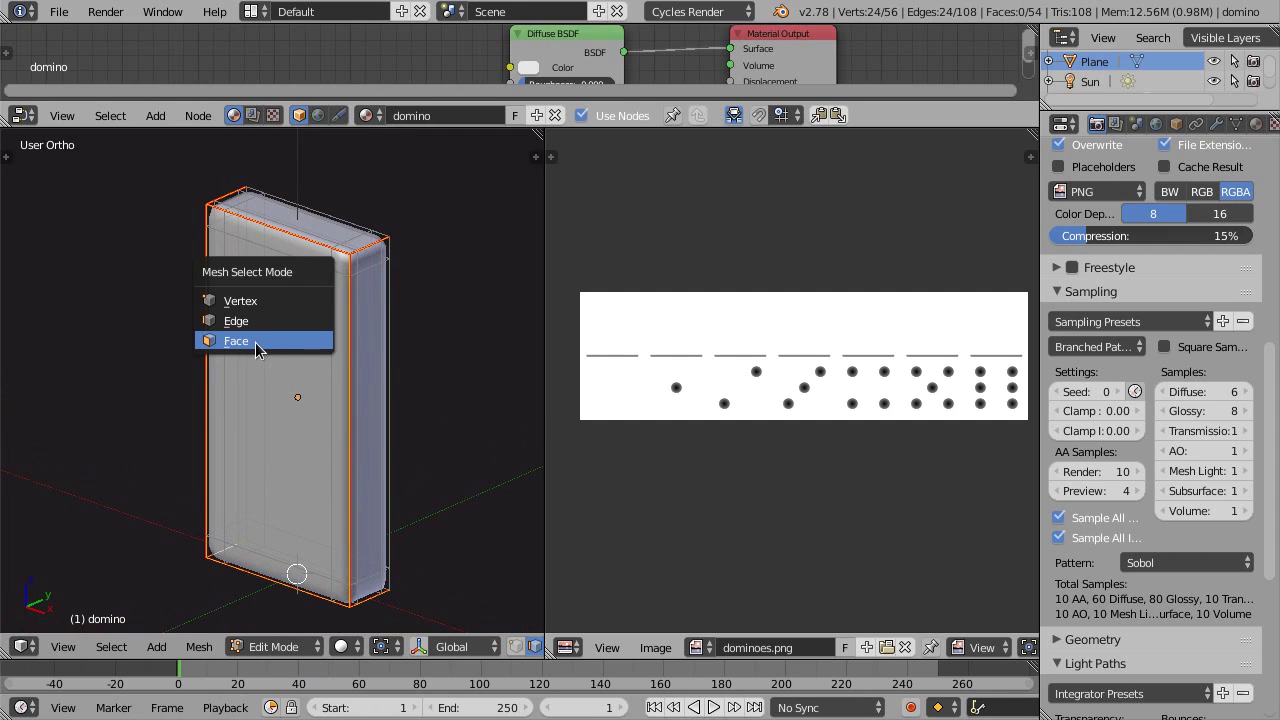
pyautogui.click(249, 345)
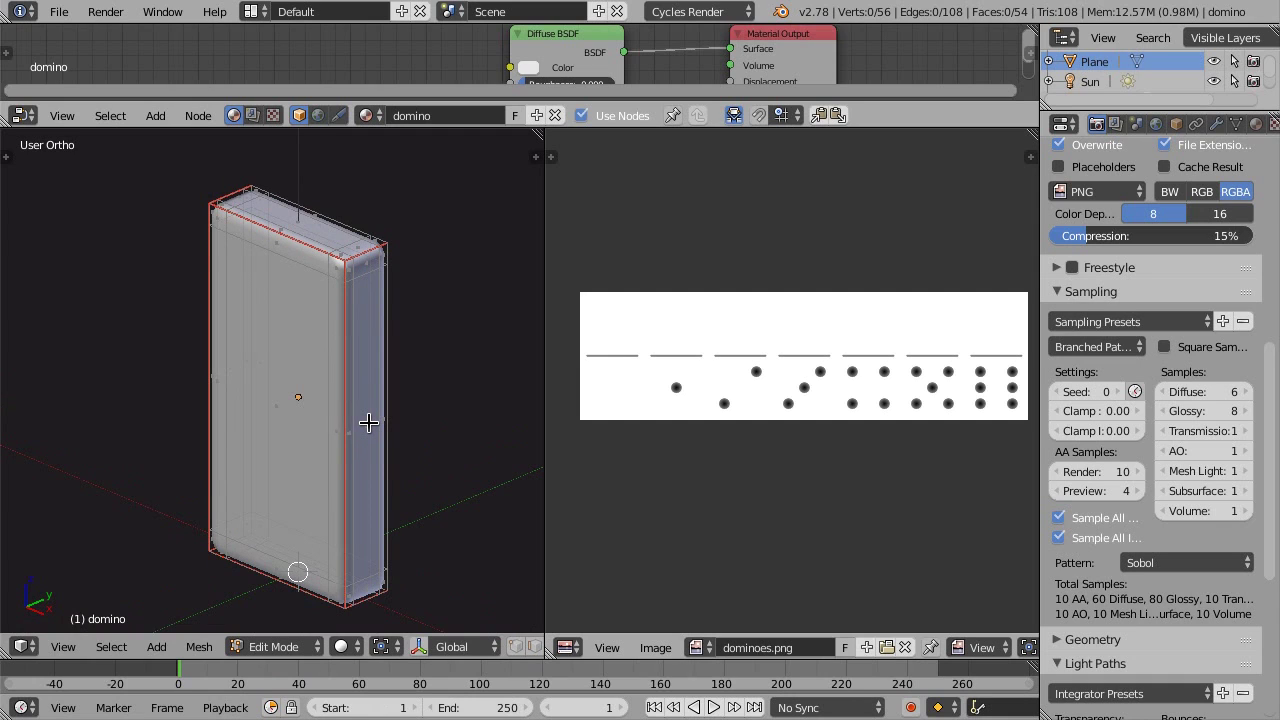
# Select the whole domino mesh and unwrap it along its seams
pyautogui.press('a')
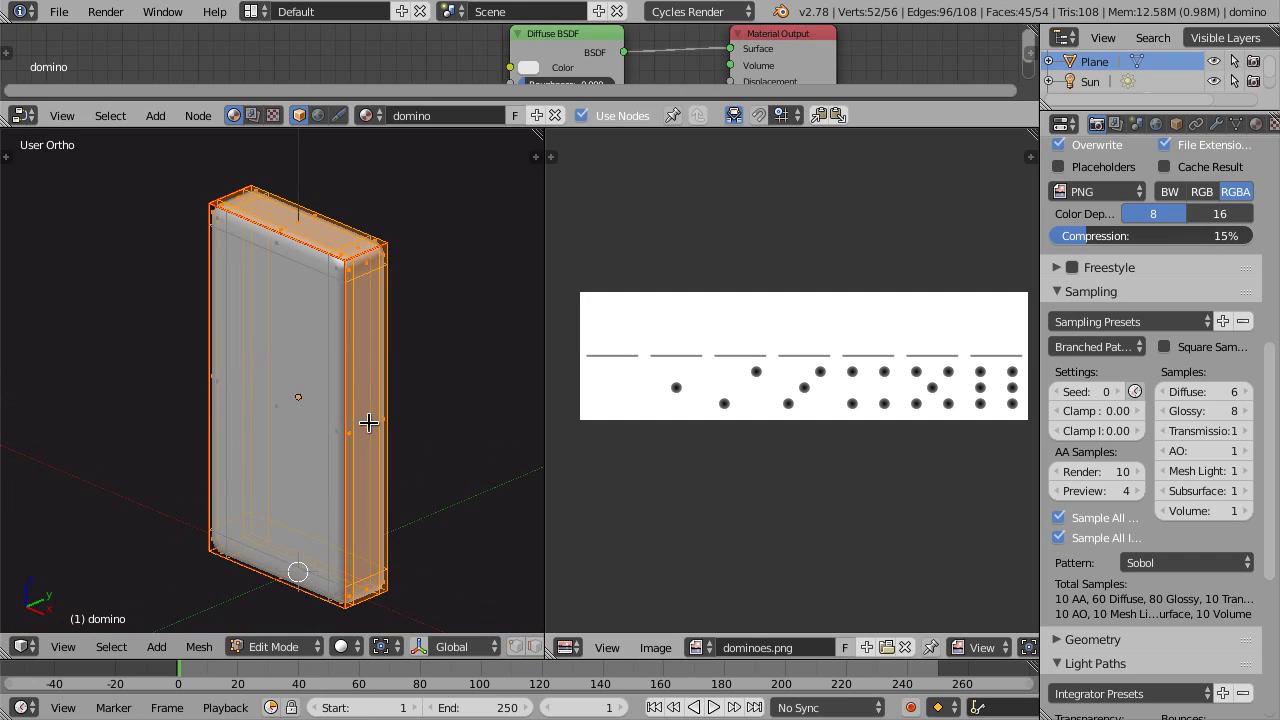
pyautogui.moveTo(334, 380)
pyautogui.mouseDown(button='middle')
pyautogui.moveTo(263, 391)
pyautogui.moveTo(329, 372)
pyautogui.mouseUp(button='middle')
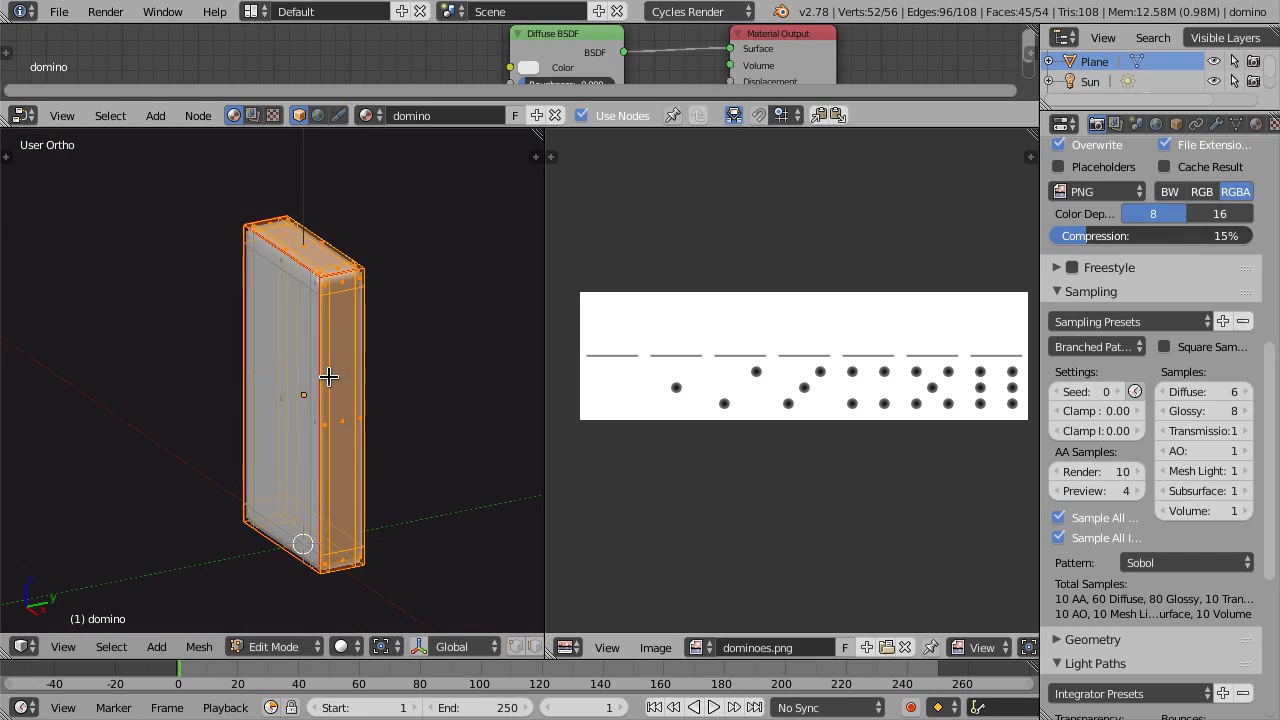
pyautogui.press('u')
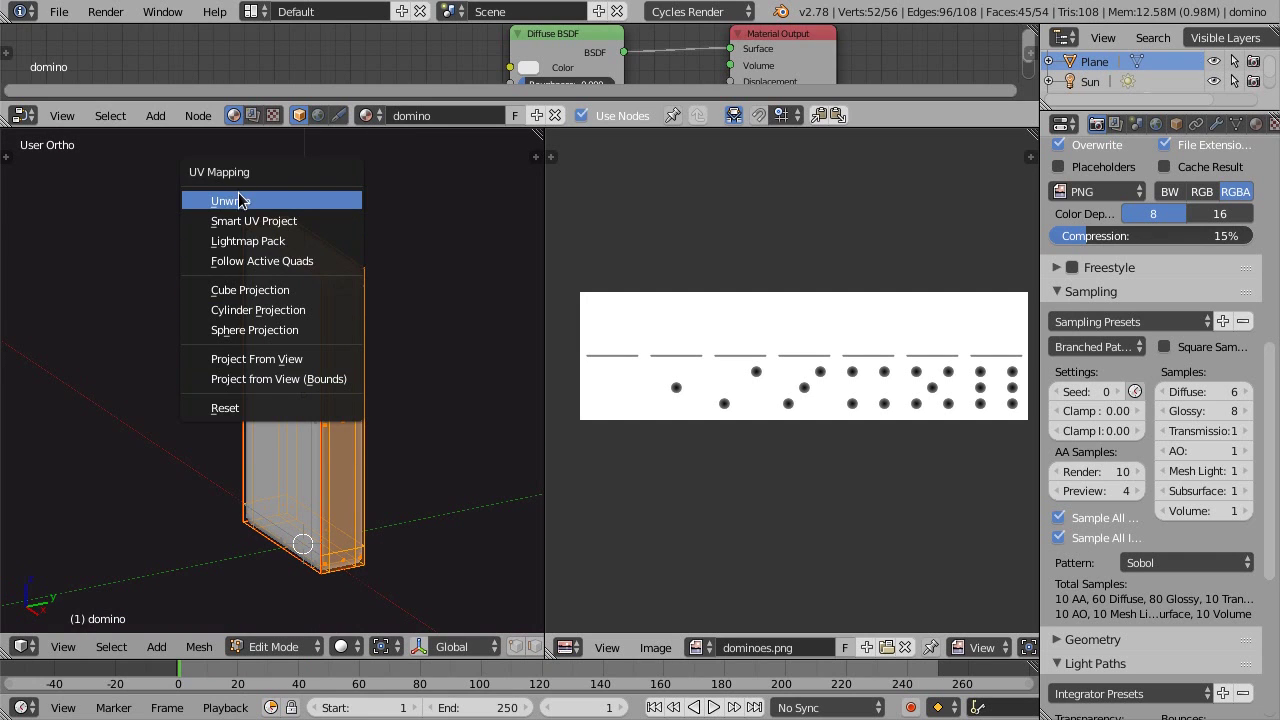
pyautogui.click(240, 205)
# Scale the UV islands down to about 0.25 over the dominoes image
pyautogui.scroll(1, 757, 337)
pyautogui.scroll(-1, 757, 337)
pyautogui.press('s')
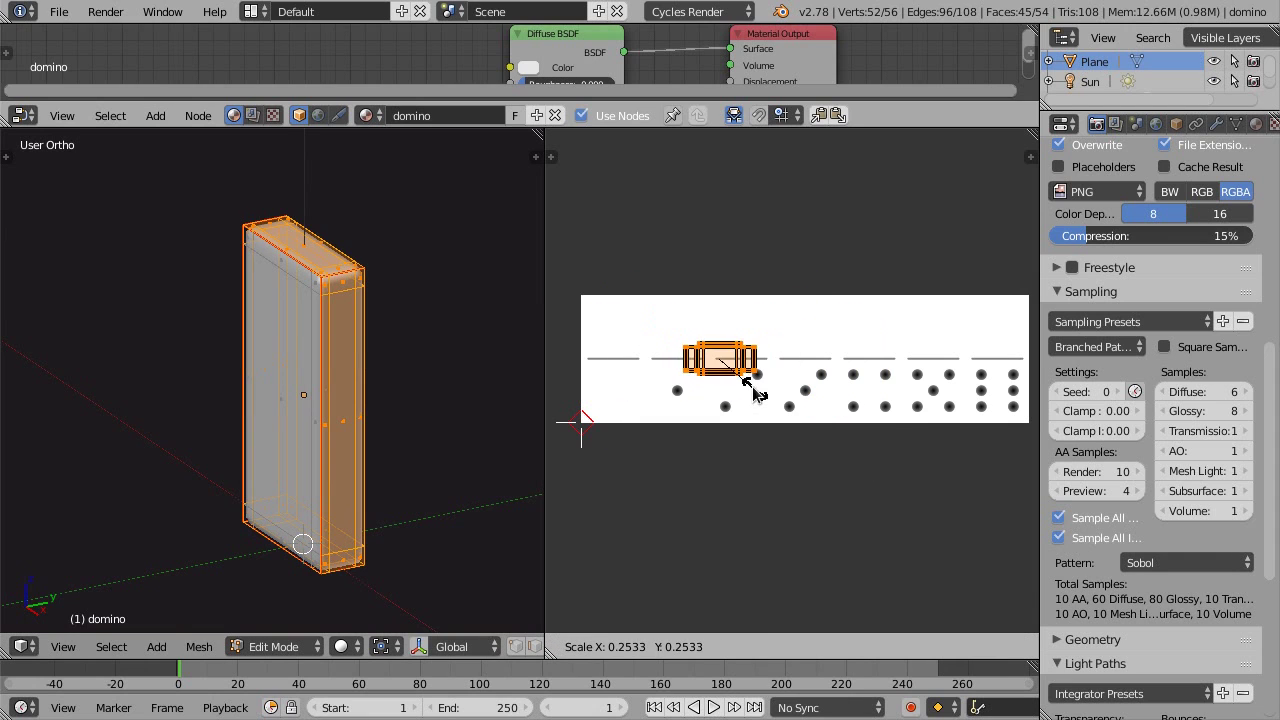
pyautogui.click(740, 386)
pyautogui.moveTo(666, 391); pyautogui.dragTo(692, 386, button='middle')
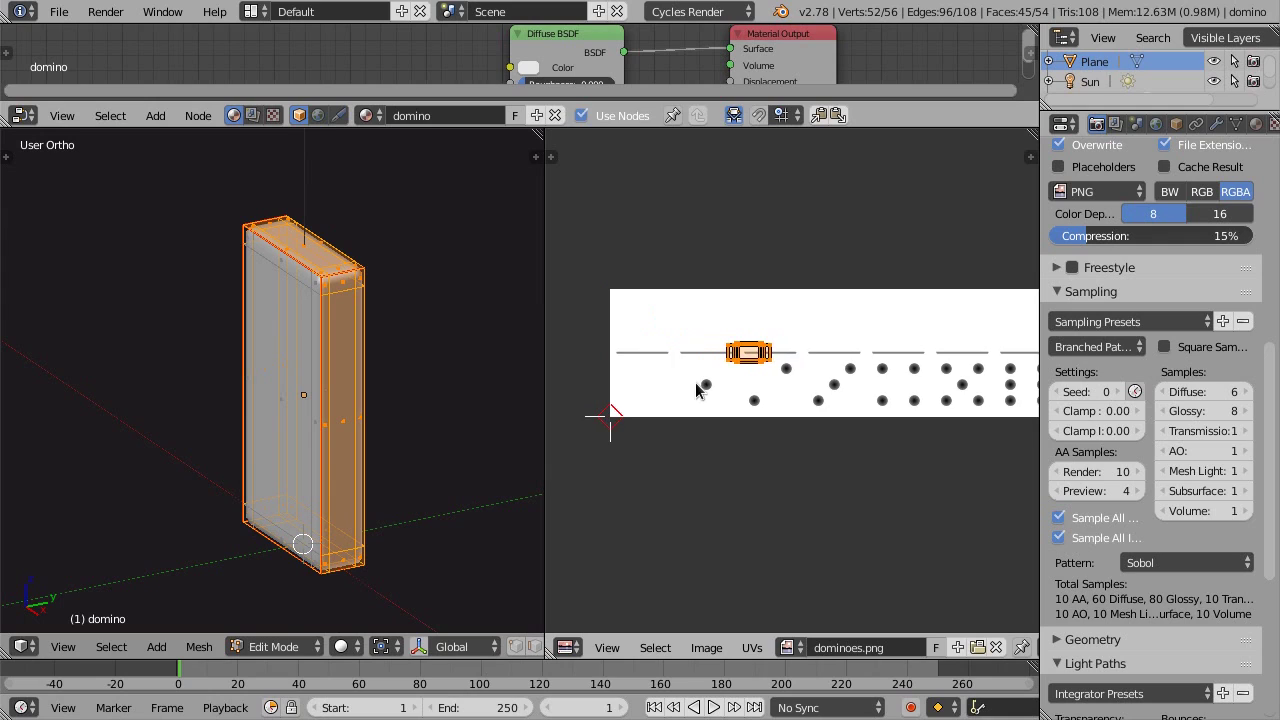
pyautogui.scroll(2, 697, 389)
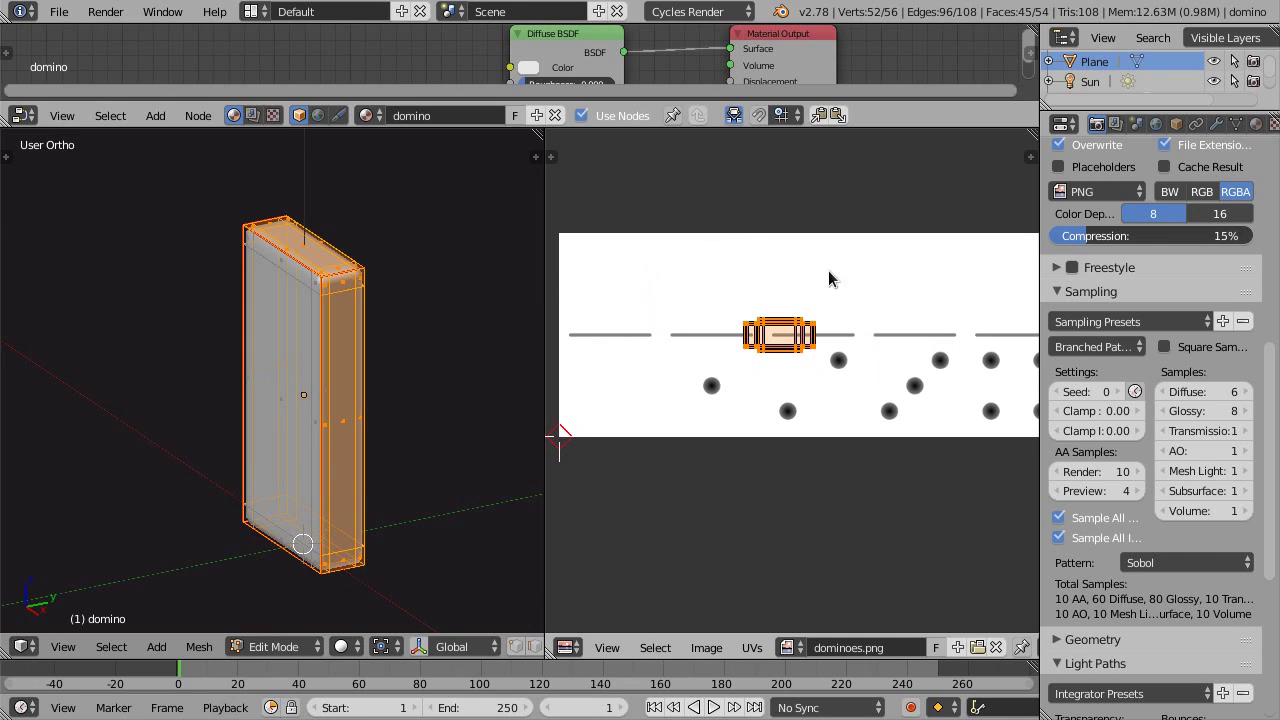
# Move the UV island to X 0, Y 0 in the properties panel
pyautogui.press('n')
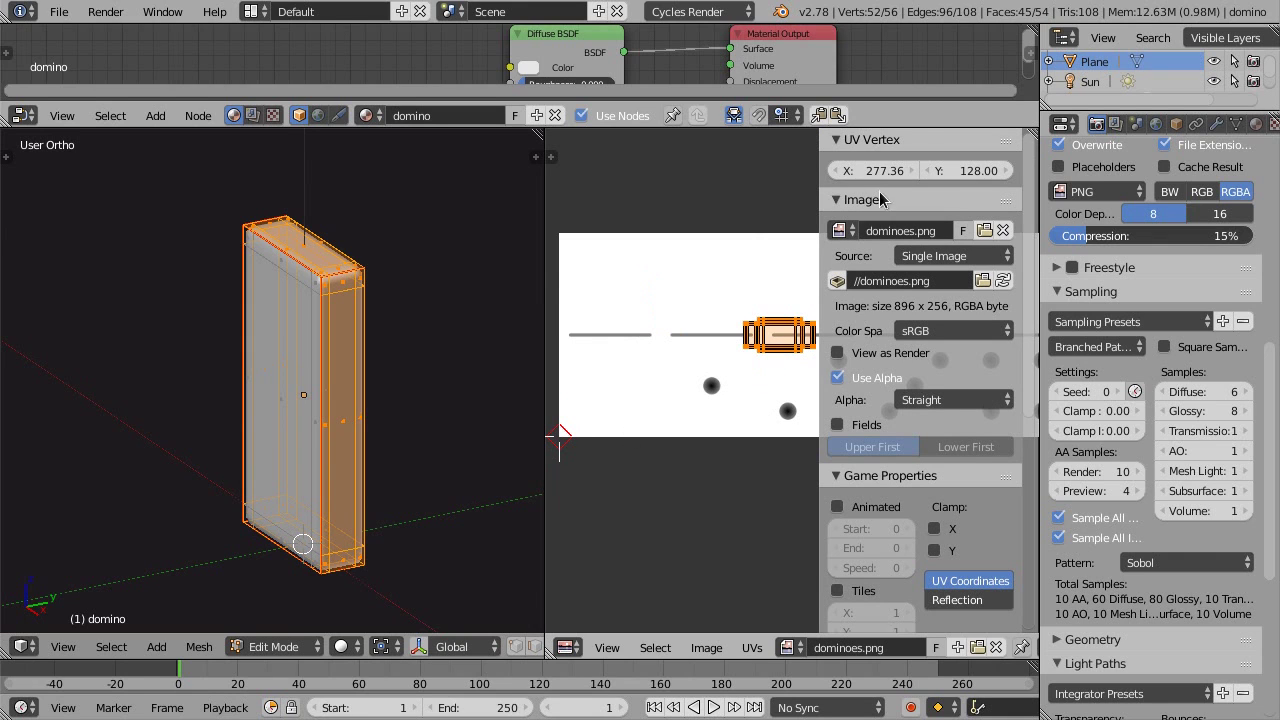
pyautogui.click(876, 170)
pyautogui.write('0')
pyautogui.press('Tab')
pyautogui.write('0')
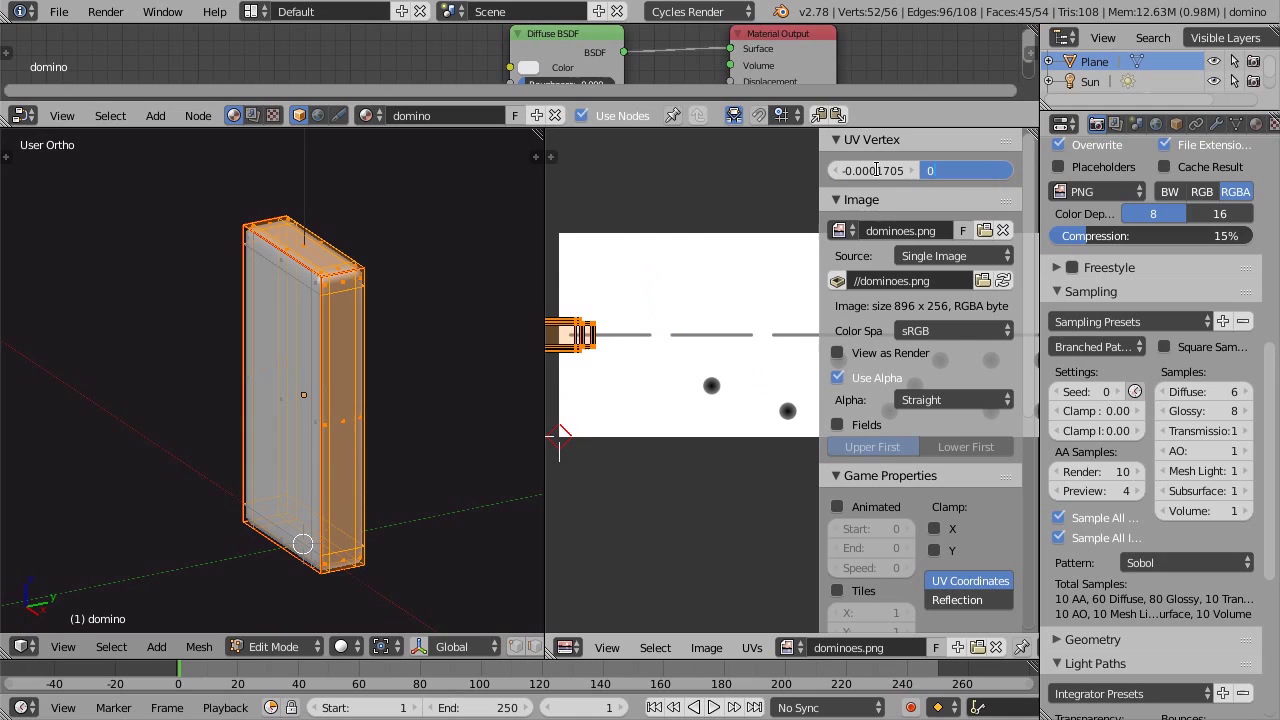
pyautogui.press('Return')
pyautogui.press('n')
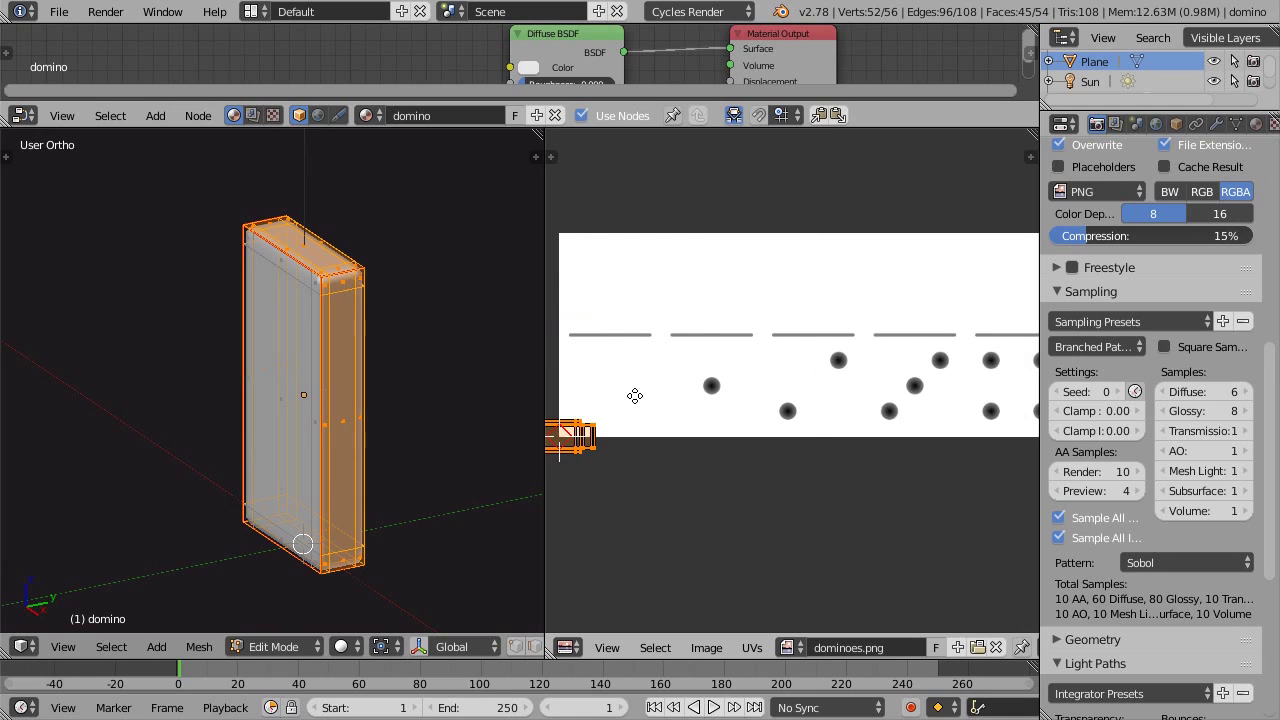
# Shrink the UV island further and bring the whole dominoes image into view
pyautogui.moveTo(634, 394); pyautogui.dragTo(665, 434, button='middle')
pyautogui.scroll(1, 661, 434)
pyautogui.scroll(2, 696, 454)
pyautogui.press('s')
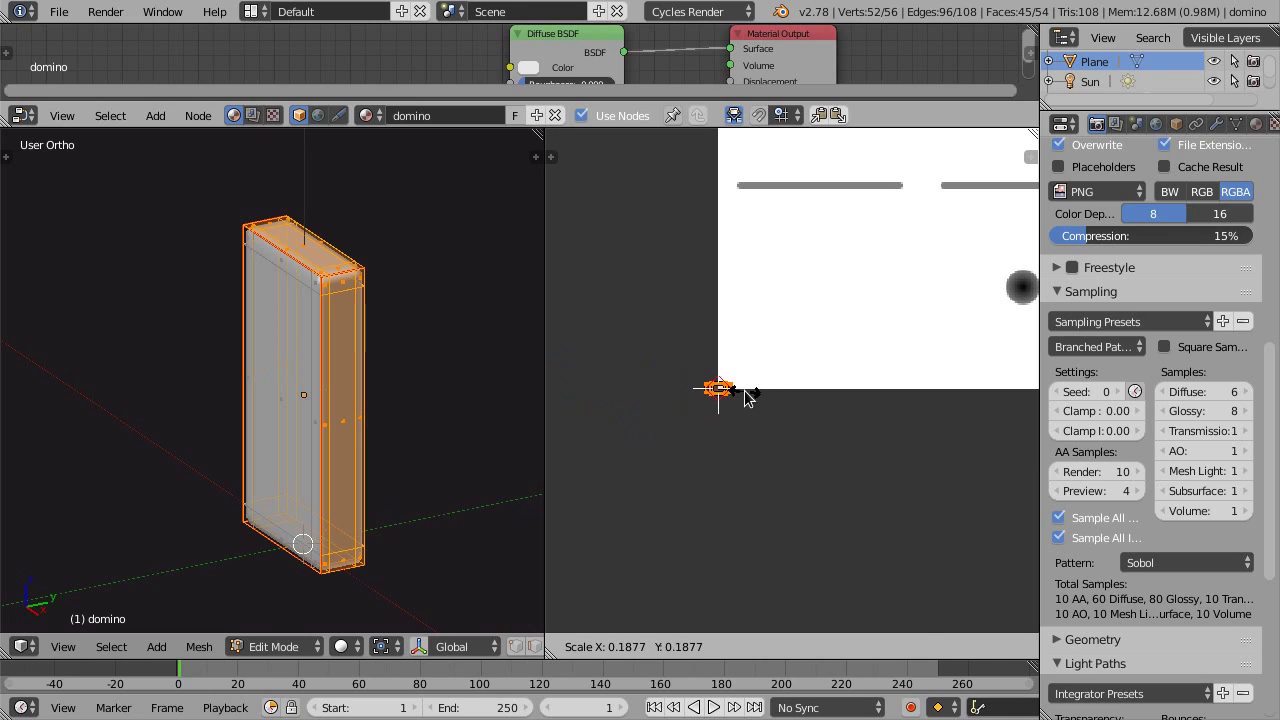
pyautogui.click(727, 402)
pyautogui.scroll(-3, 727, 405)
pyautogui.moveTo(727, 405); pyautogui.dragTo(647, 440, button='middle')
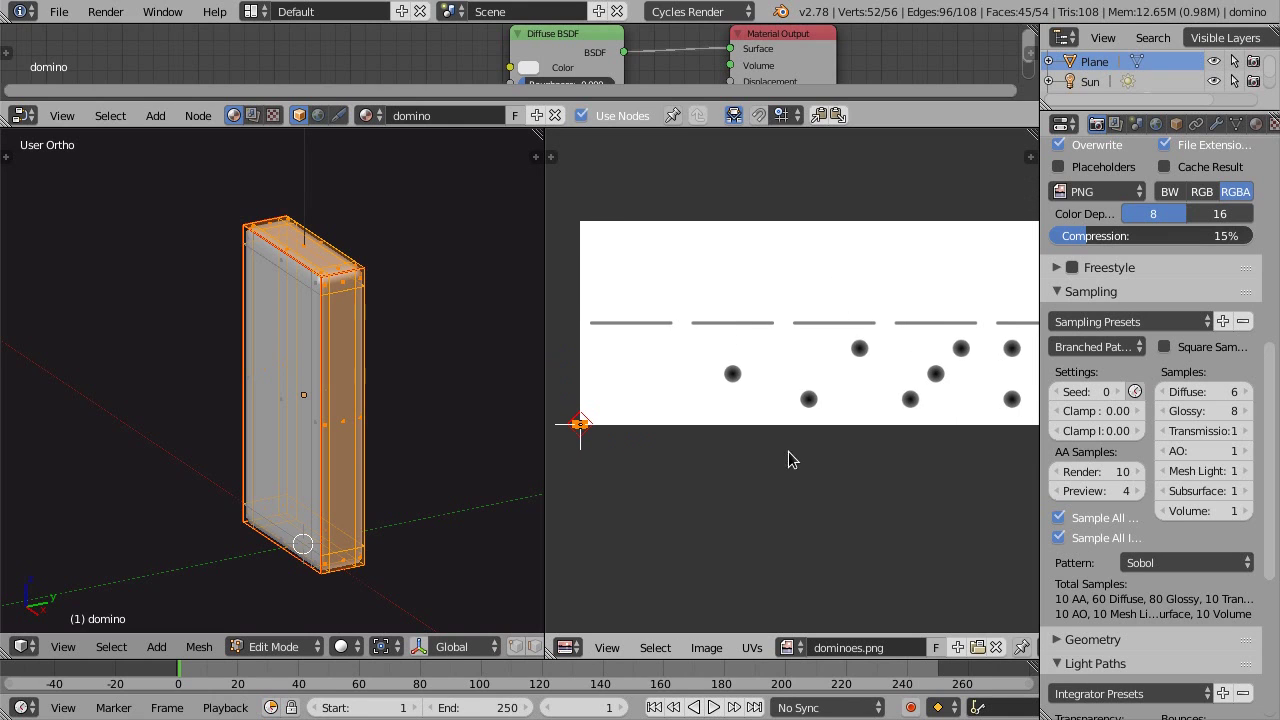
pyautogui.scroll(-2, 647, 398)
pyautogui.scroll(1, 647, 398)
# Orbit to a side view and select the domino's front face
pyautogui.moveTo(343, 337)
pyautogui.mouseDown(button='middle')
pyautogui.moveTo(197, 371)
pyautogui.moveTo(386, 366)
pyautogui.mouseUp(button='middle')
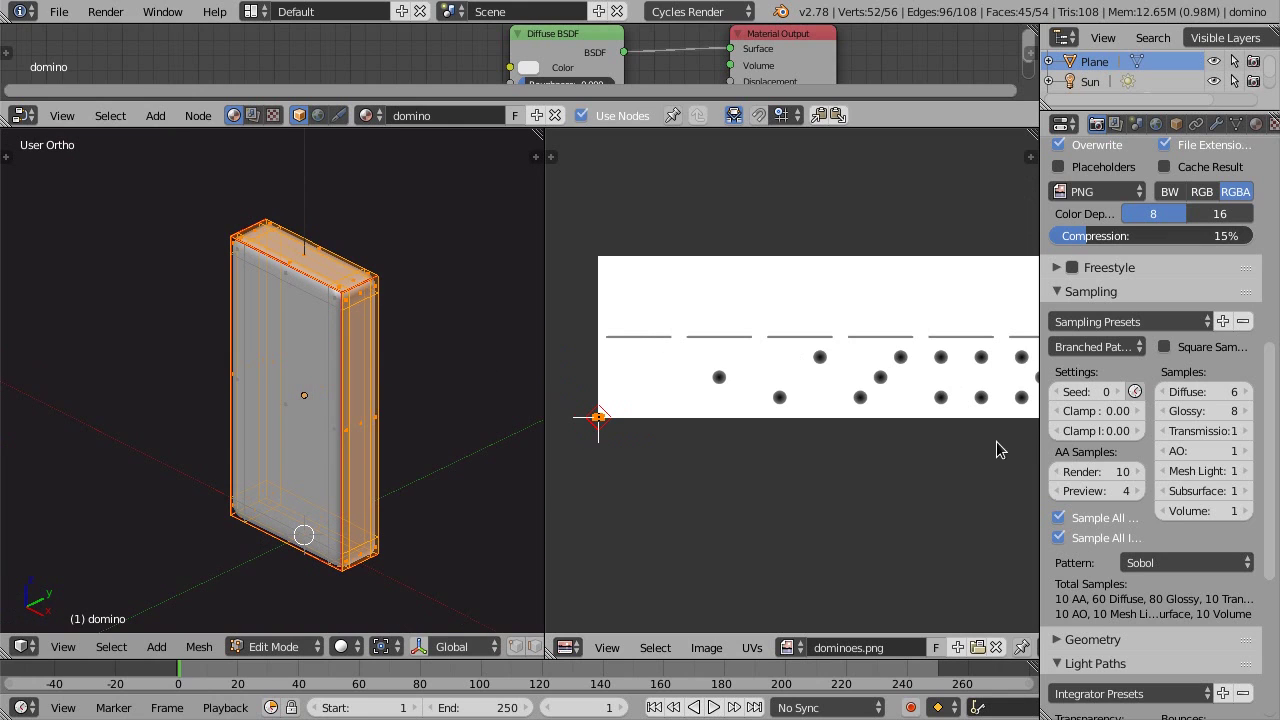
pyautogui.moveTo(884, 380)
pyautogui.mouseDown(button='middle')
pyautogui.moveTo(669, 370)
pyautogui.moveTo(866, 366)
pyautogui.mouseUp(button='middle')
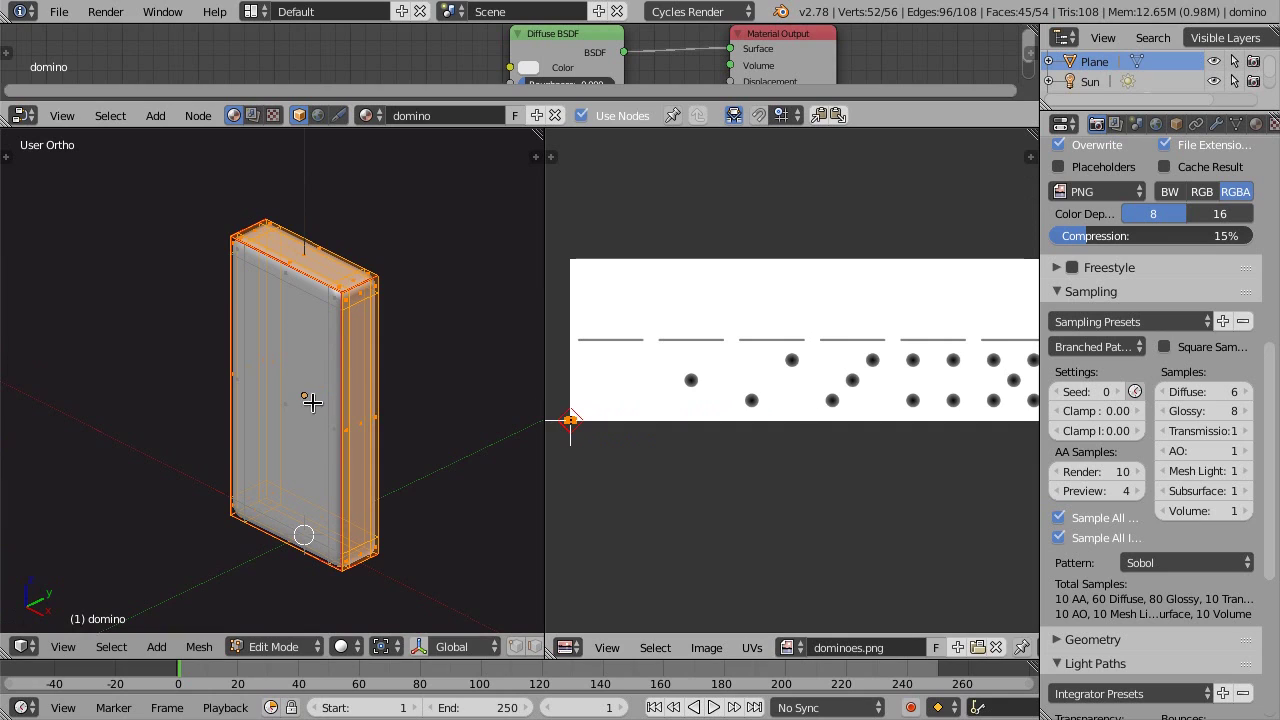
pyautogui.moveTo(309, 397); pyautogui.dragTo(320, 428, button='middle')
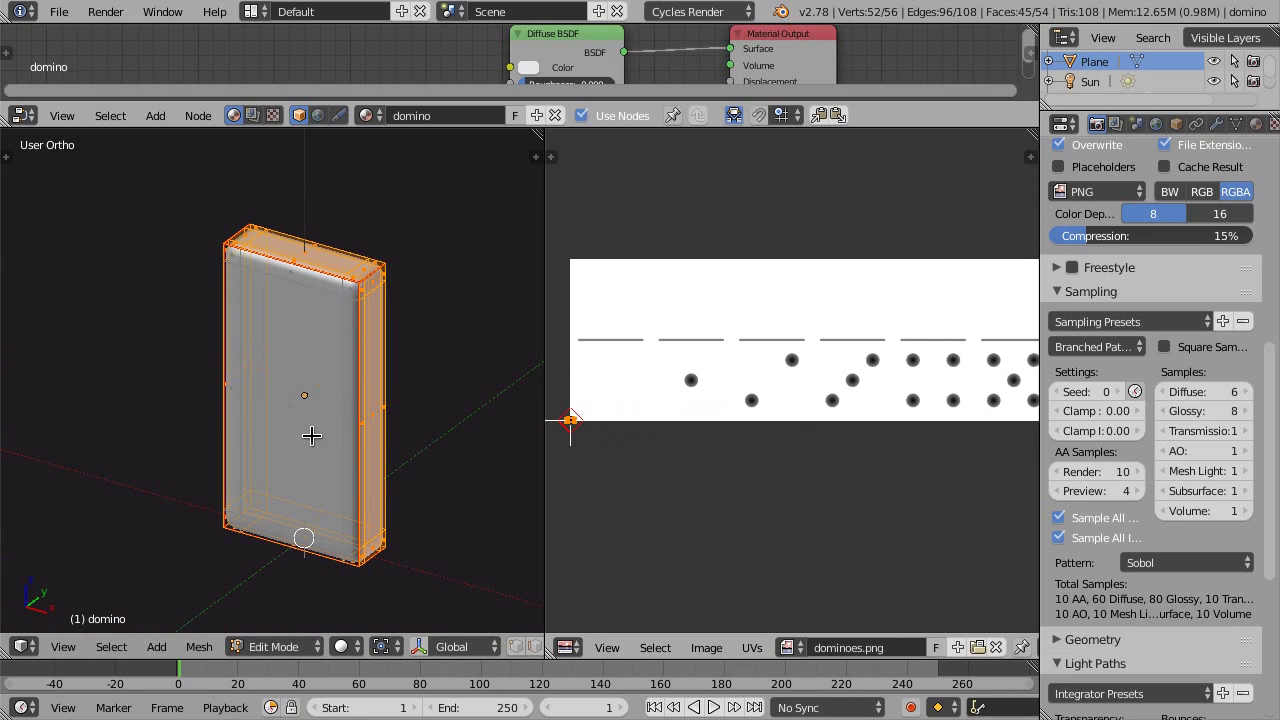
pyautogui.rightClick(312, 436)
pyautogui.moveTo(312, 433)
pyautogui.mouseDown(button='middle')
pyautogui.moveTo(301, 435)
pyautogui.moveTo(314, 428)
pyautogui.mouseUp(button='middle')
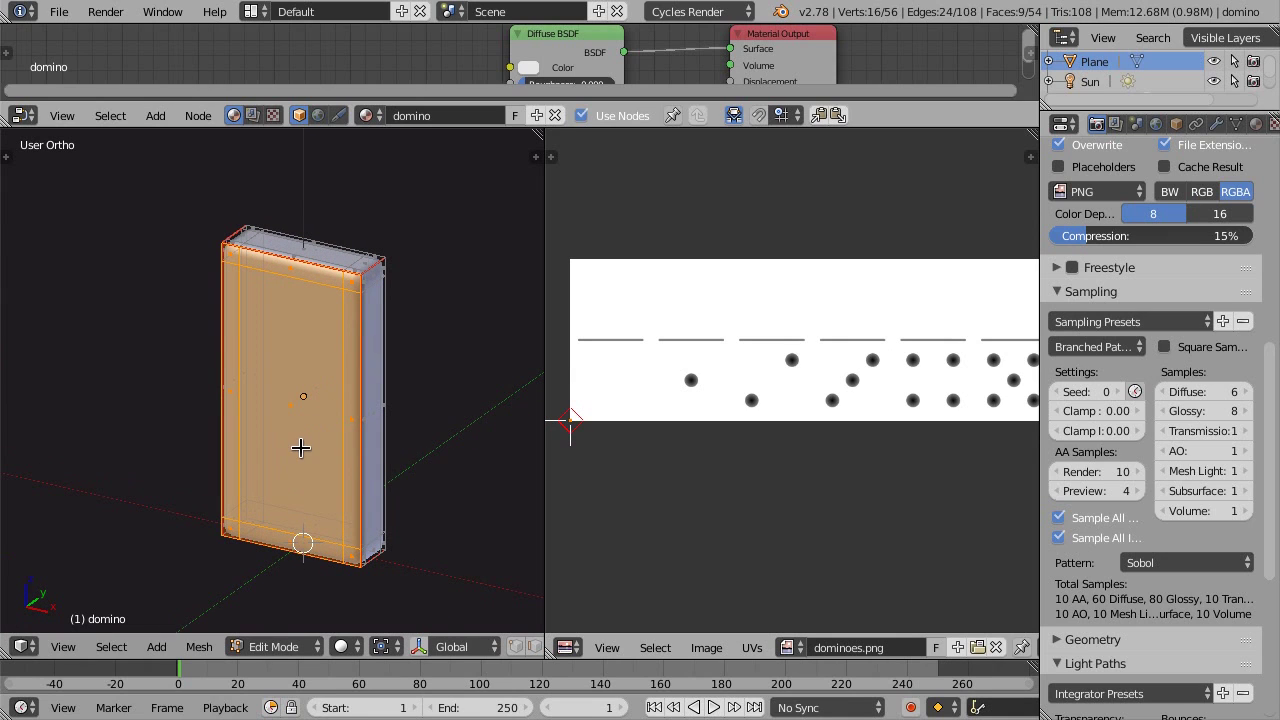
# Re-project the front face in Front Ortho using Project from View (Bounds)
pyautogui.press('KP_1')
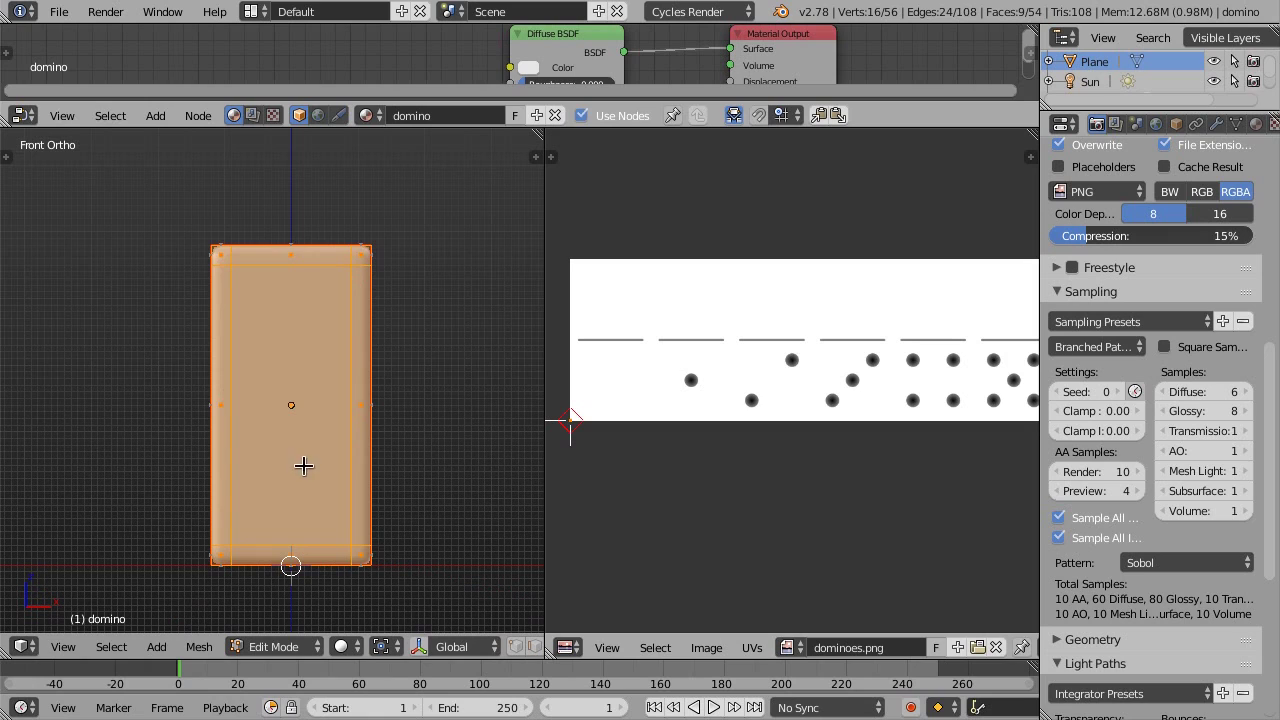
pyautogui.press('u')
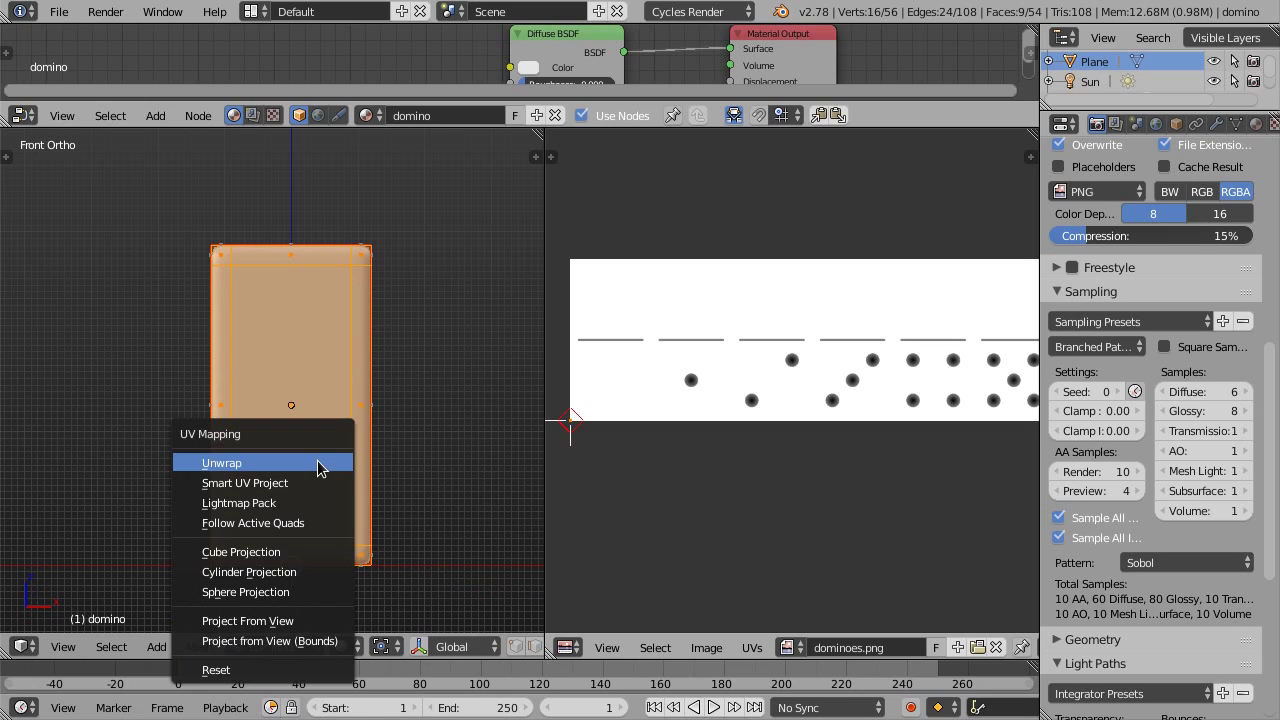
pyautogui.click(281, 648)
pyautogui.scroll(-2, 760, 395)
pyautogui.moveTo(807, 383); pyautogui.dragTo(794, 385, button='middle')
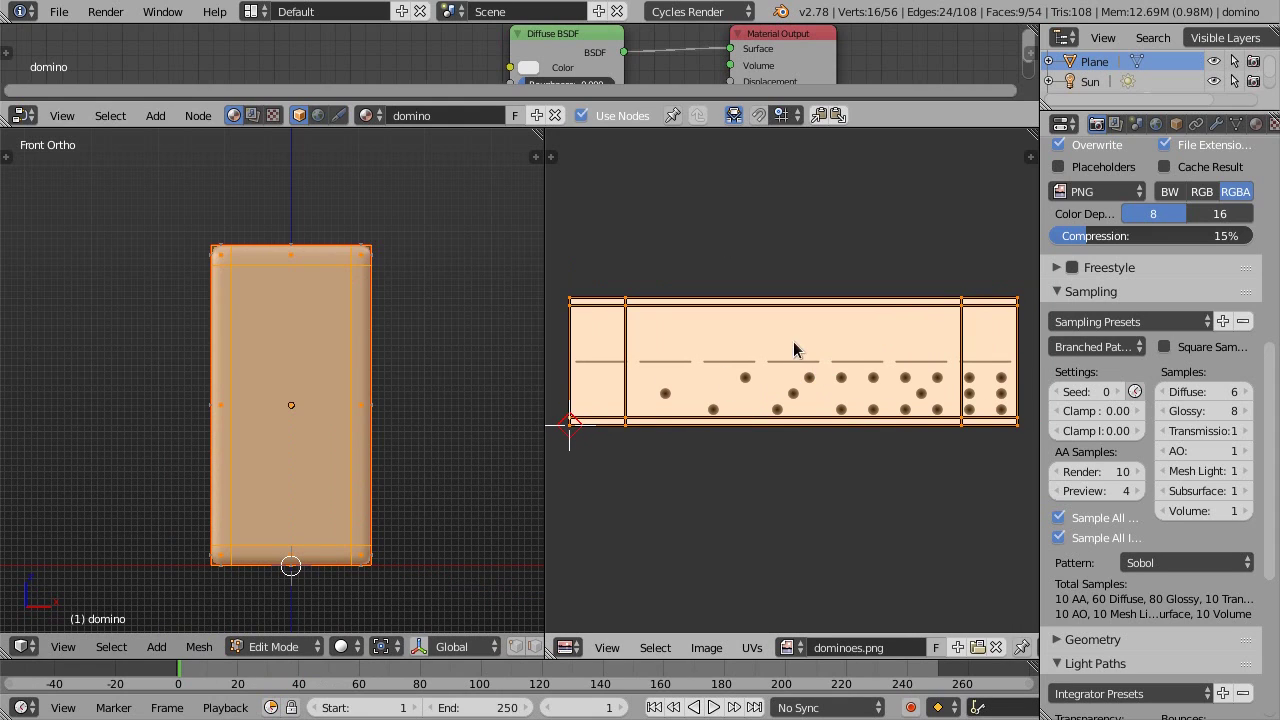
pyautogui.moveTo(349, 394); pyautogui.dragTo(286, 409, button='middle')
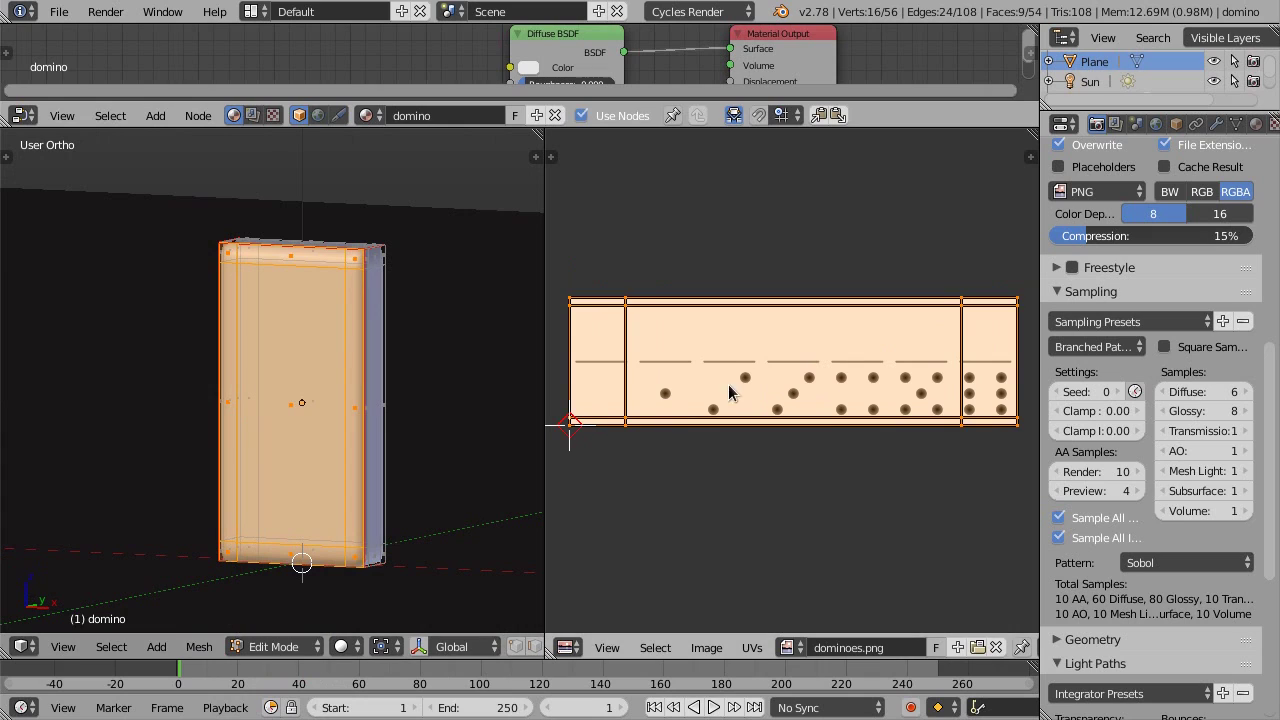
# Widen the UV/Image editor and re-centre the dominoes image and UV island
pyautogui.moveTo(710, 366); pyautogui.dragTo(712, 369, button='middle')
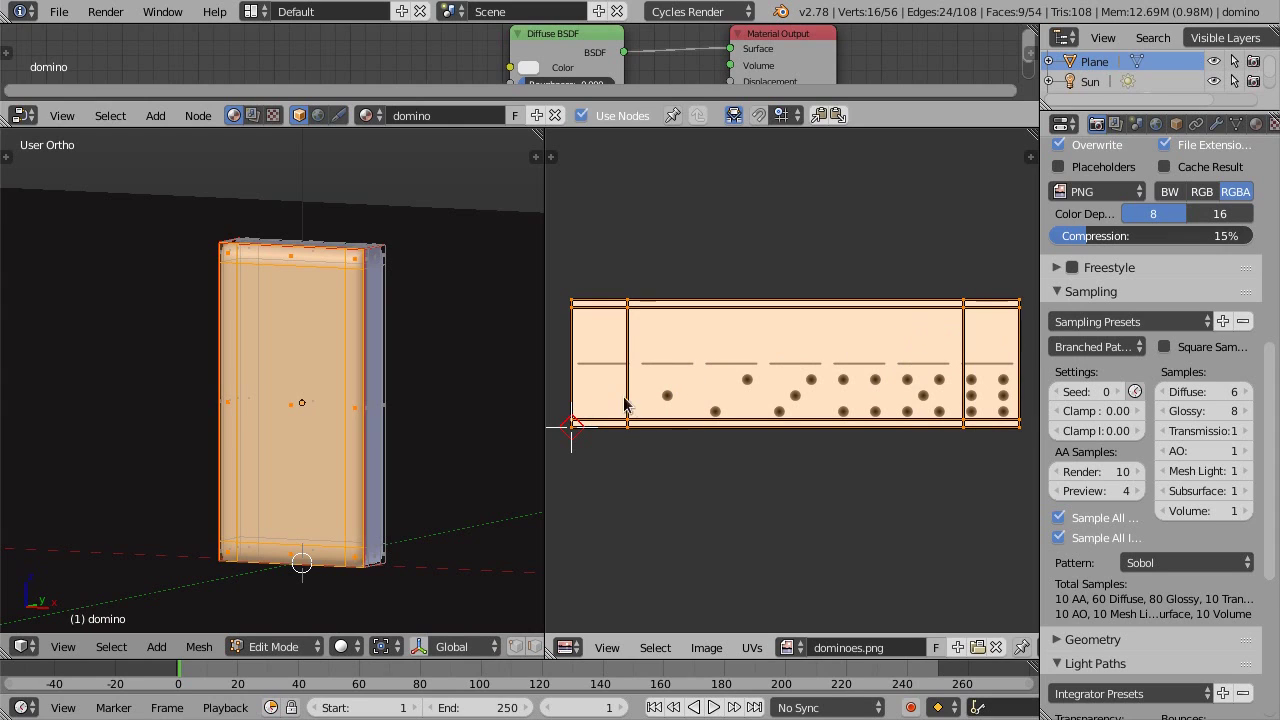
pyautogui.moveTo(738, 386); pyautogui.dragTo(746, 384, button='middle')
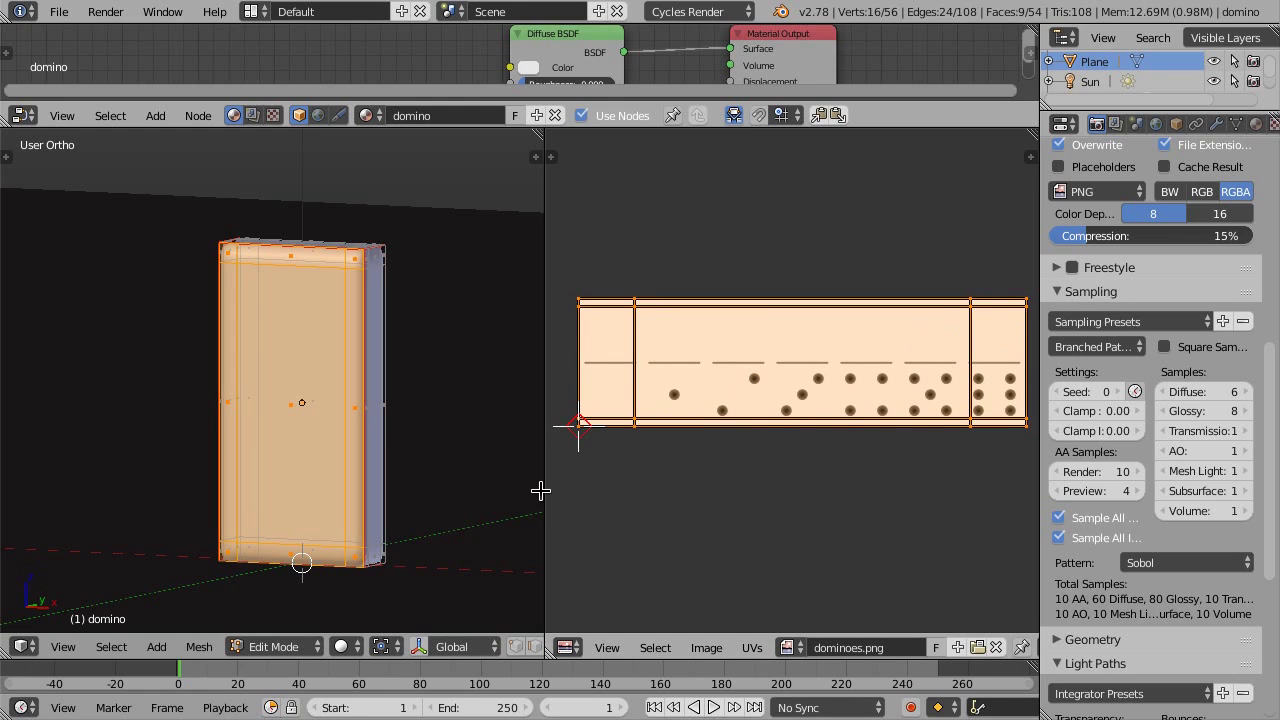
pyautogui.moveTo(540, 490); pyautogui.dragTo(485, 490)
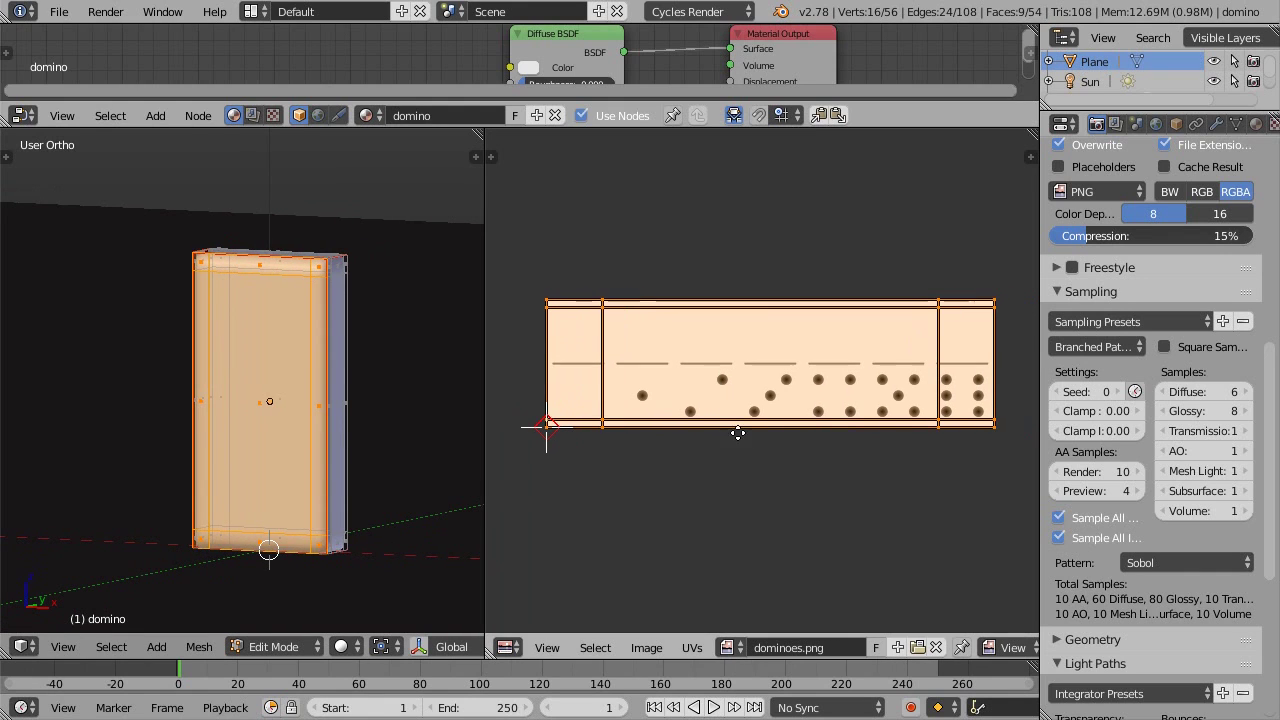
pyautogui.moveTo(737, 432); pyautogui.dragTo(720, 434, button='middle')
pyautogui.scroll(-3, 903, 652)
pyautogui.scroll(-3, 920, 652)
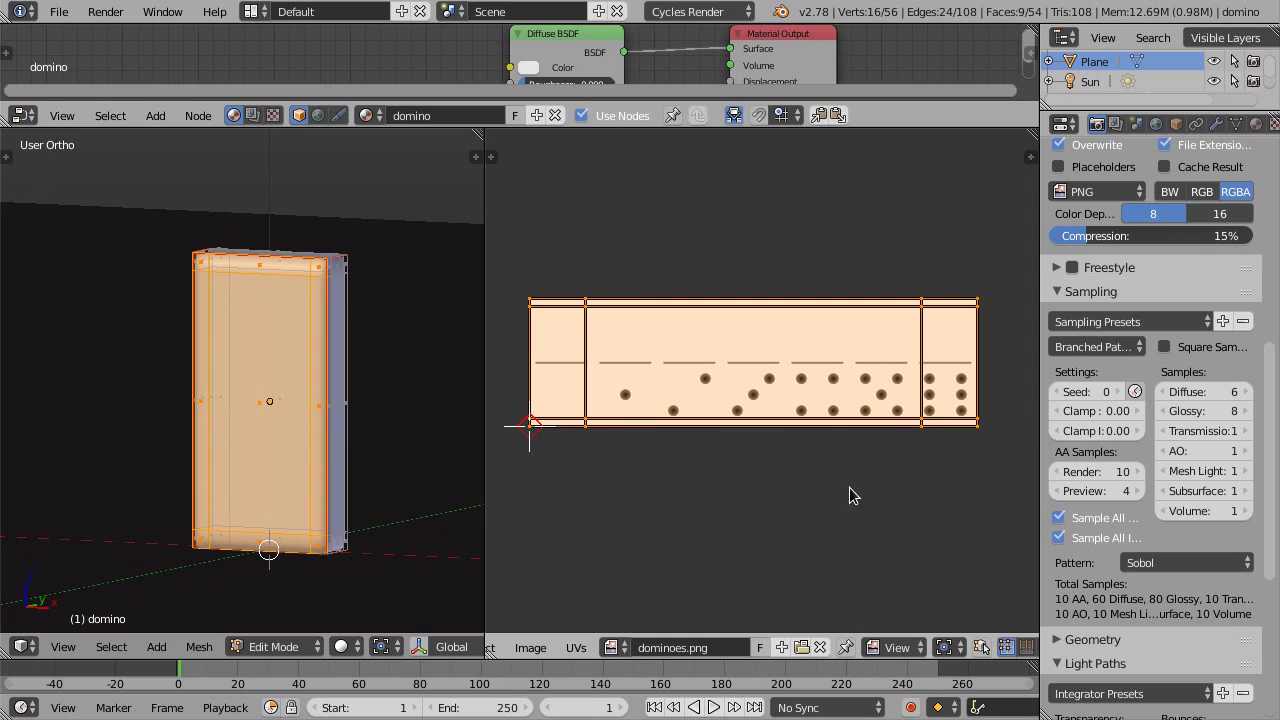
# Set the UV editor's pivot point to 2D Cursor
pyautogui.click(950, 650)
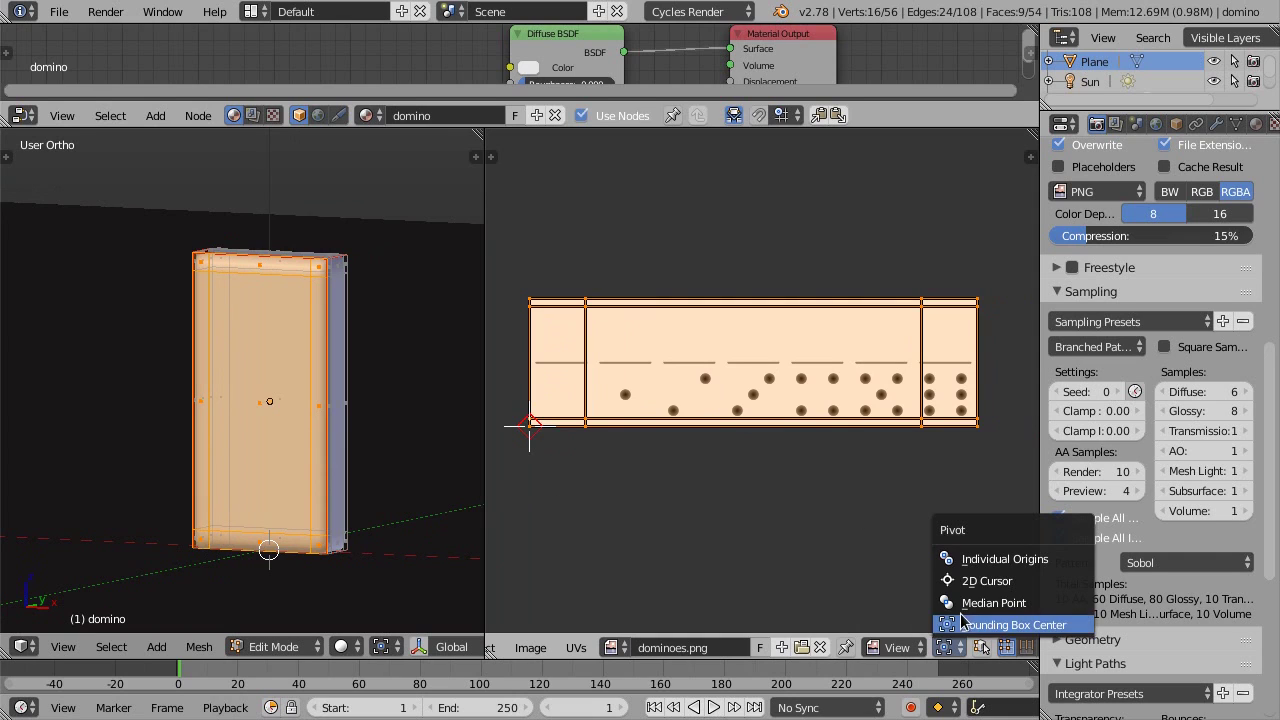
pyautogui.click(983, 581)
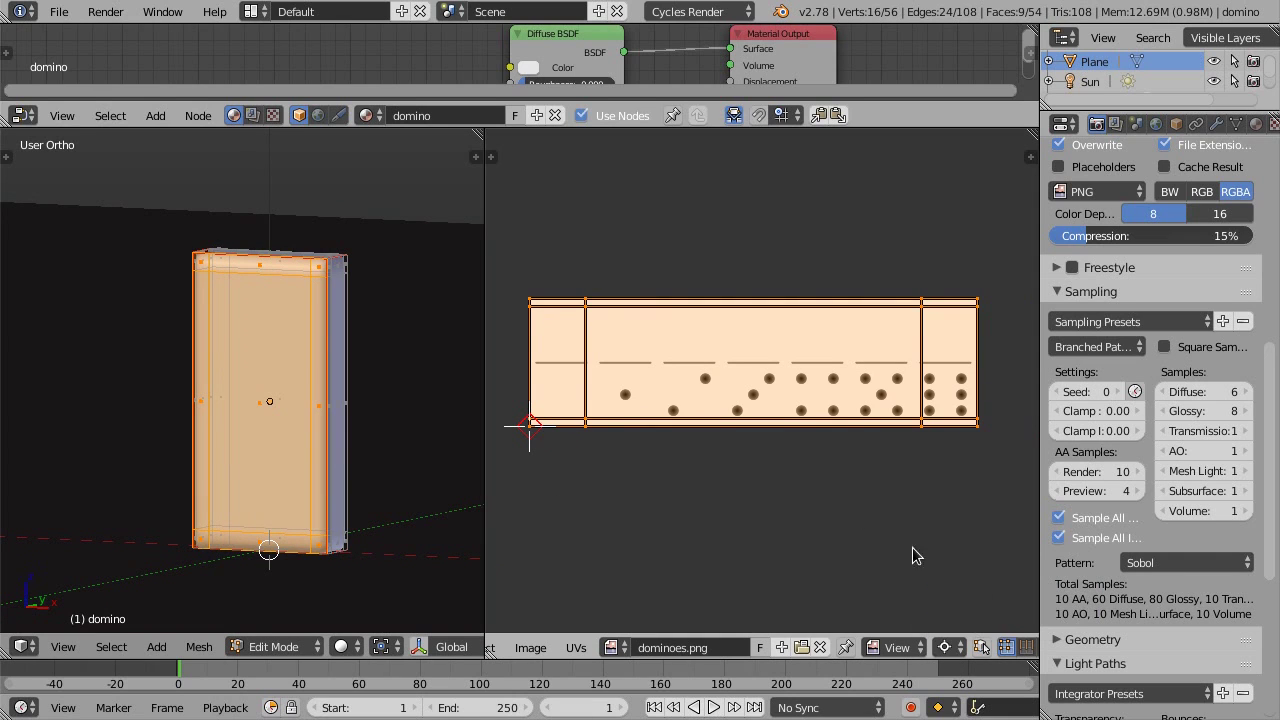
pyautogui.moveTo(640, 474); pyautogui.dragTo(654, 474, button='middle')
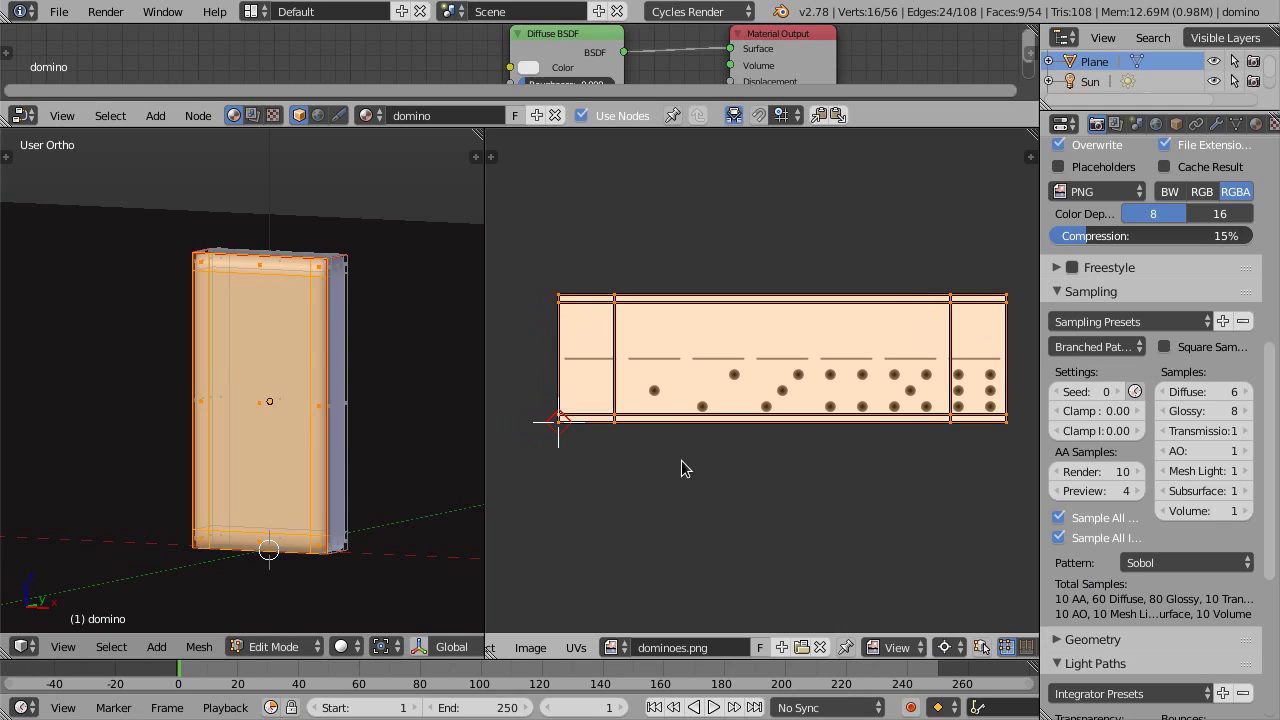
# Scale the UV island to 1/7 along X so it covers only the blank face
pyautogui.press('s')
pyautogui.press('x')
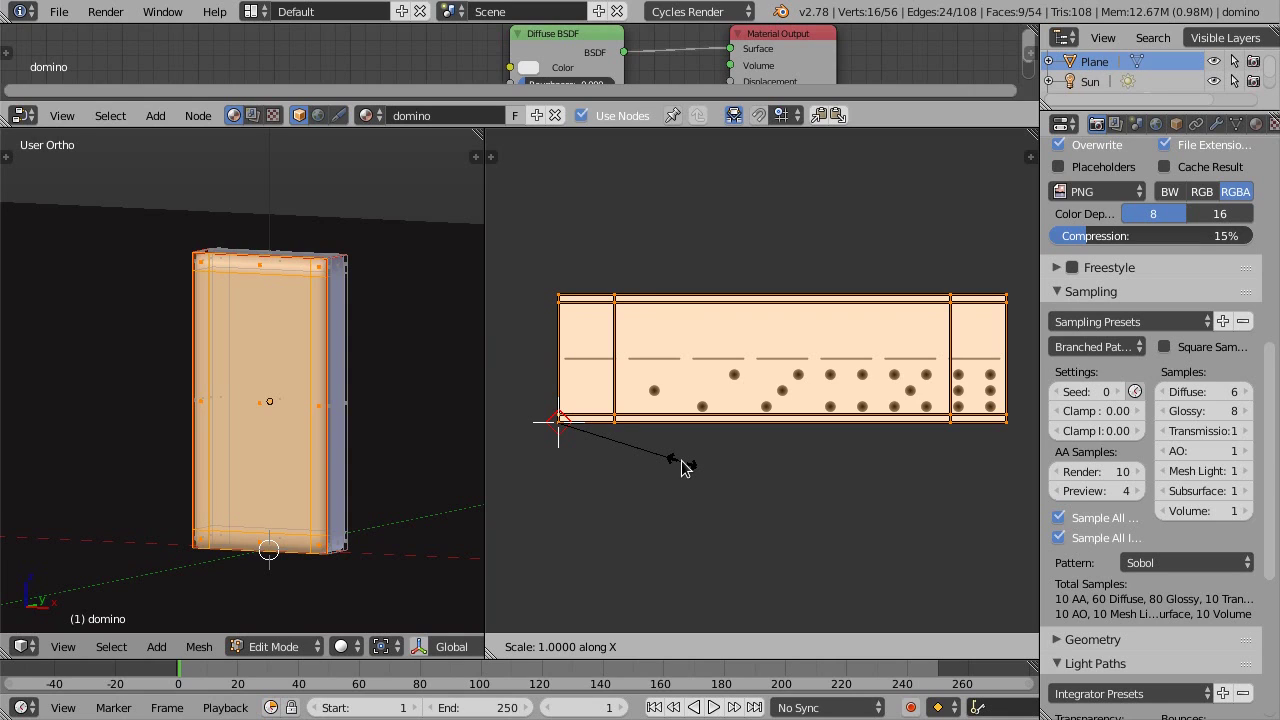
pyautogui.write('1/7')
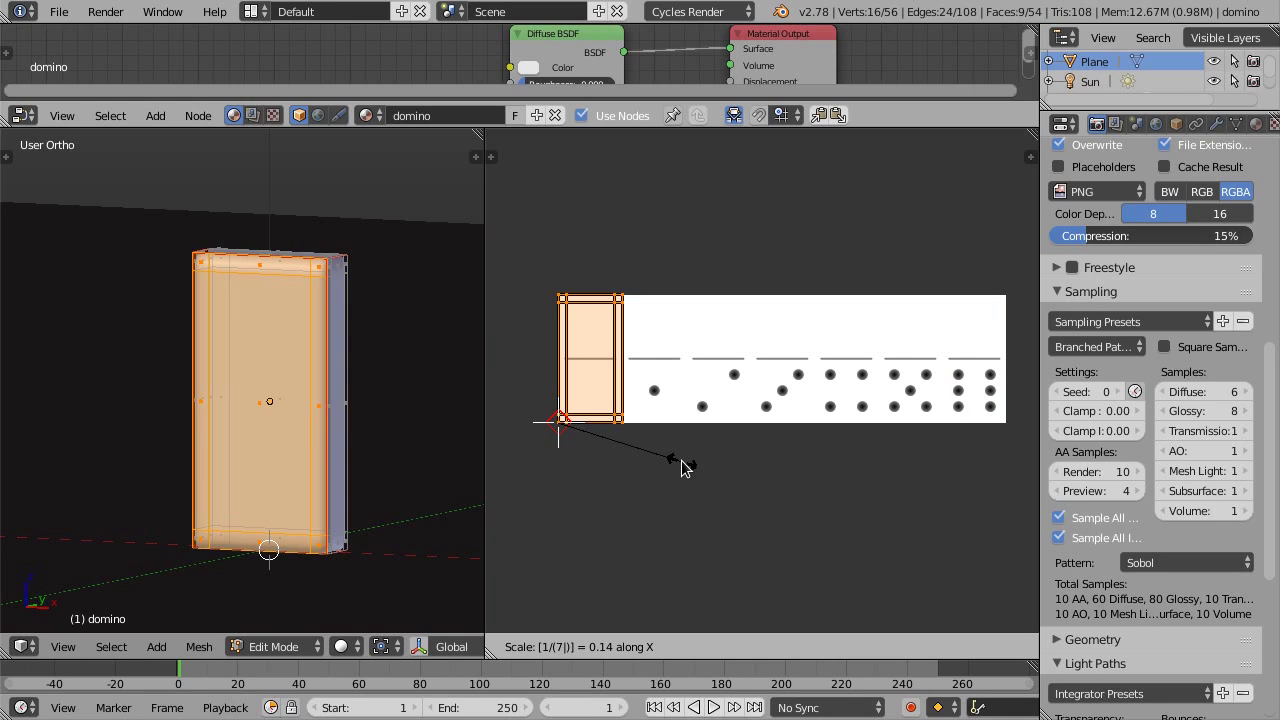
pyautogui.press('Return')
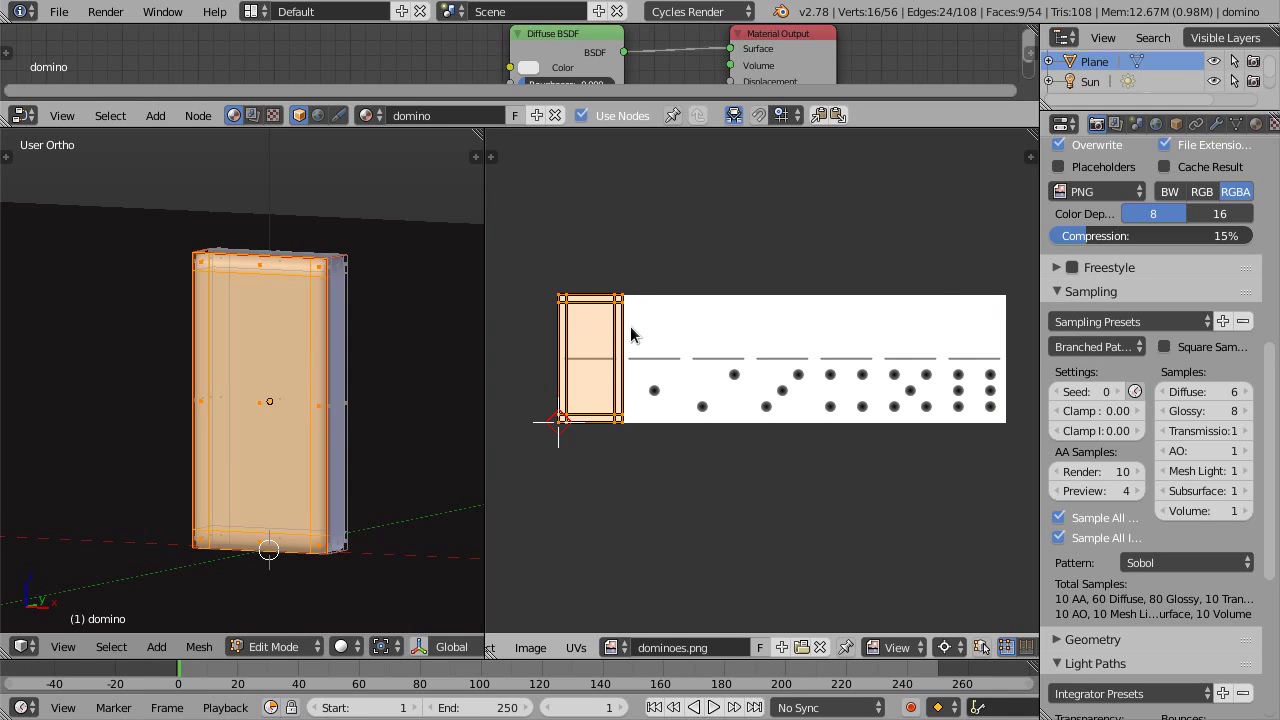
pyautogui.scroll(1, 572, 387)
pyautogui.scroll(1, 584, 391)
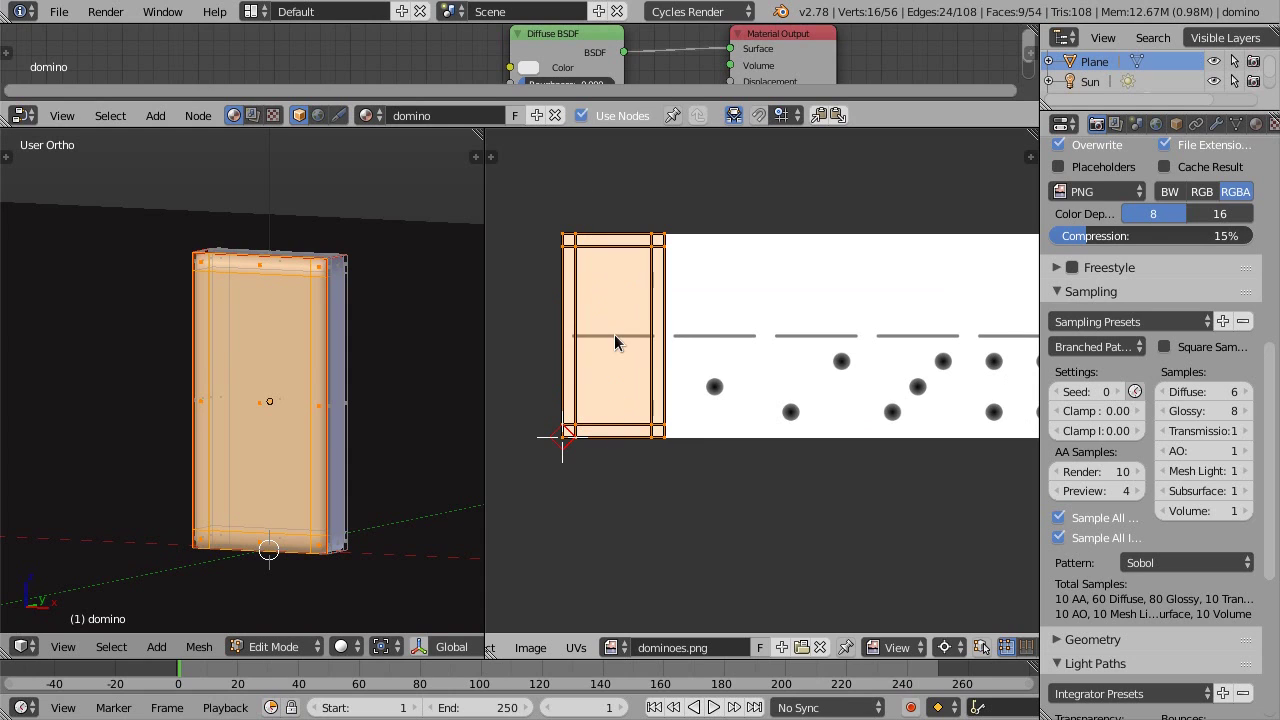
pyautogui.scroll(1, 612, 350)
pyautogui.scroll(-1, 612, 353)
pyautogui.scroll(1, 608, 310)
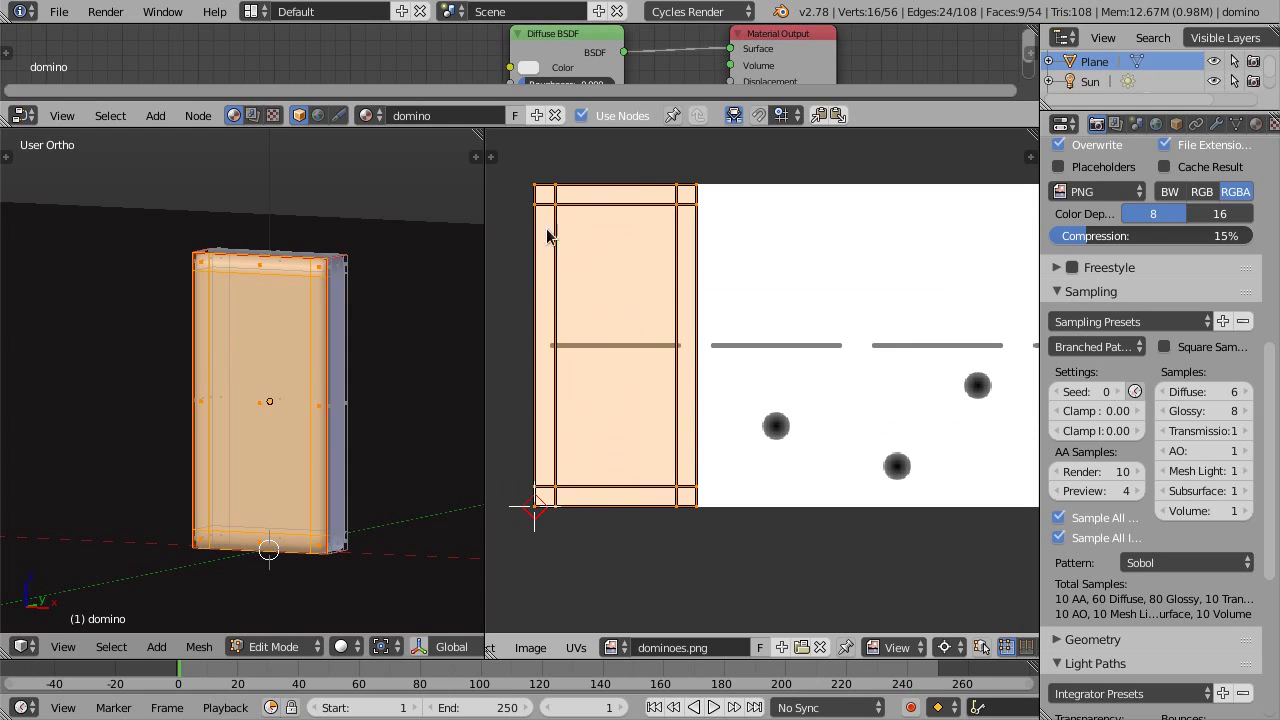
pyautogui.scroll(-4, 608, 405)
pyautogui.scroll(1, 720, 380)
pyautogui.scroll(1, 680, 388)
pyautogui.moveTo(668, 388)
pyautogui.mouseDown(button='middle')
pyautogui.moveTo(640, 380)
pyautogui.moveTo(660, 380)
pyautogui.mouseUp(button='middle')
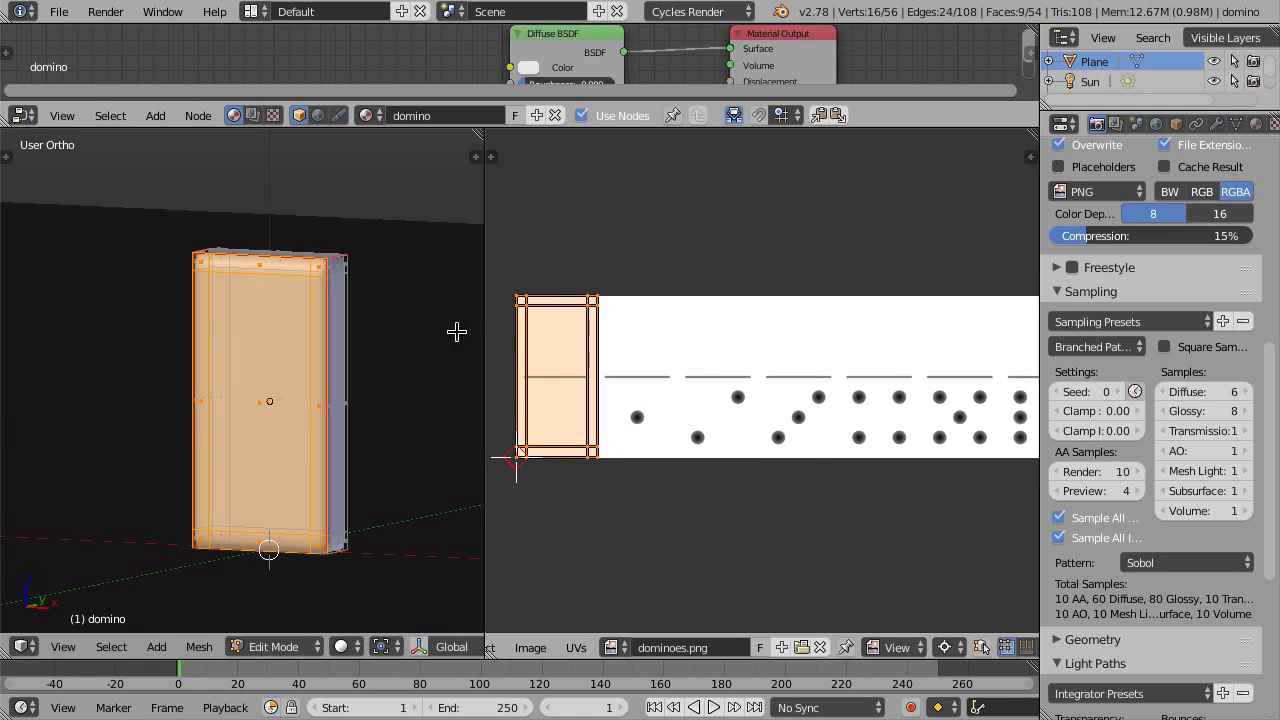
# Return to Object Mode, enlarge the node editor, and bring up the Add node menu
pyautogui.press('Tab')
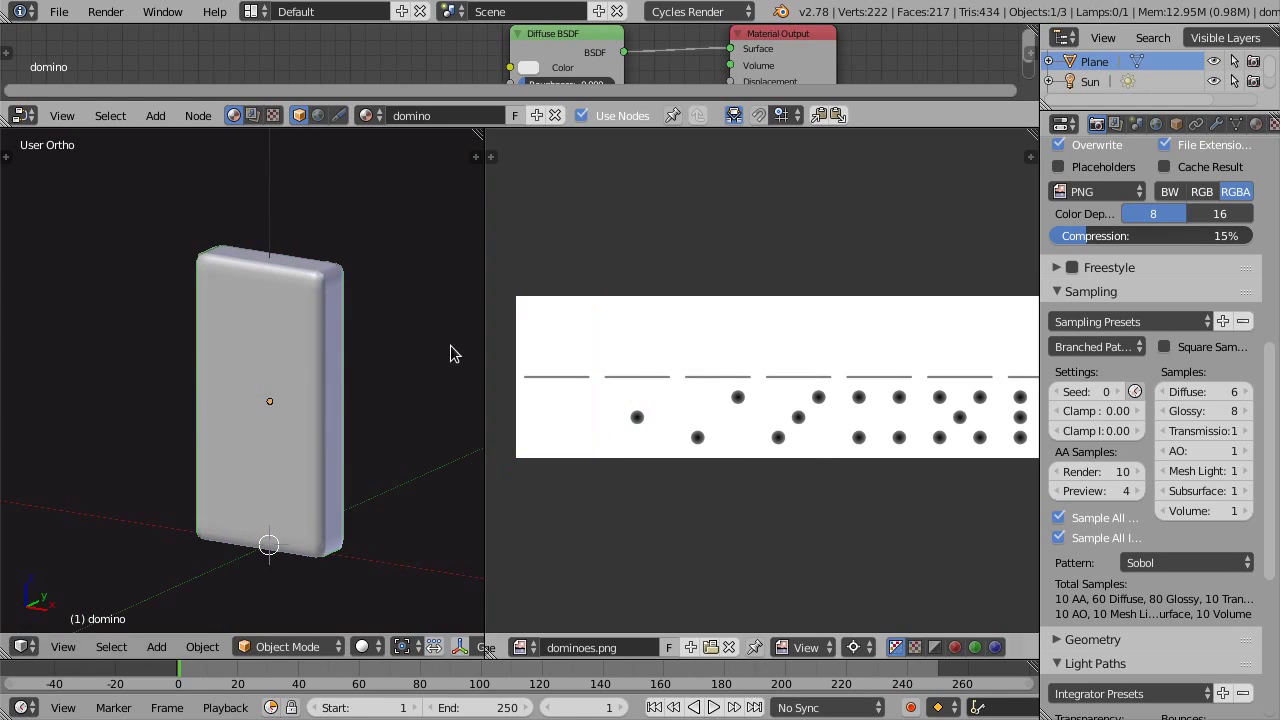
pyautogui.scroll(-1, 677, 320)
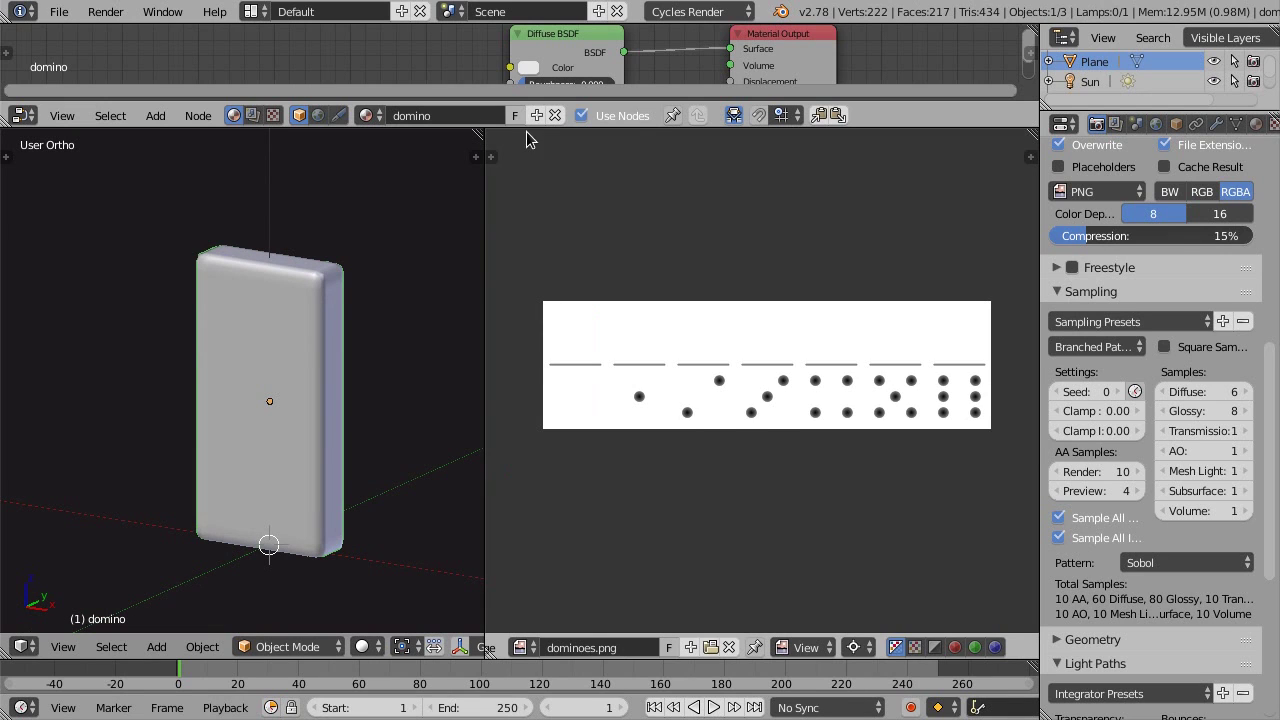
pyautogui.moveTo(549, 124)
pyautogui.mouseDown()
pyautogui.moveTo(556, 350)
pyautogui.moveTo(556, 338)
pyautogui.mouseUp()
pyautogui.scroll(-2, 329, 429)
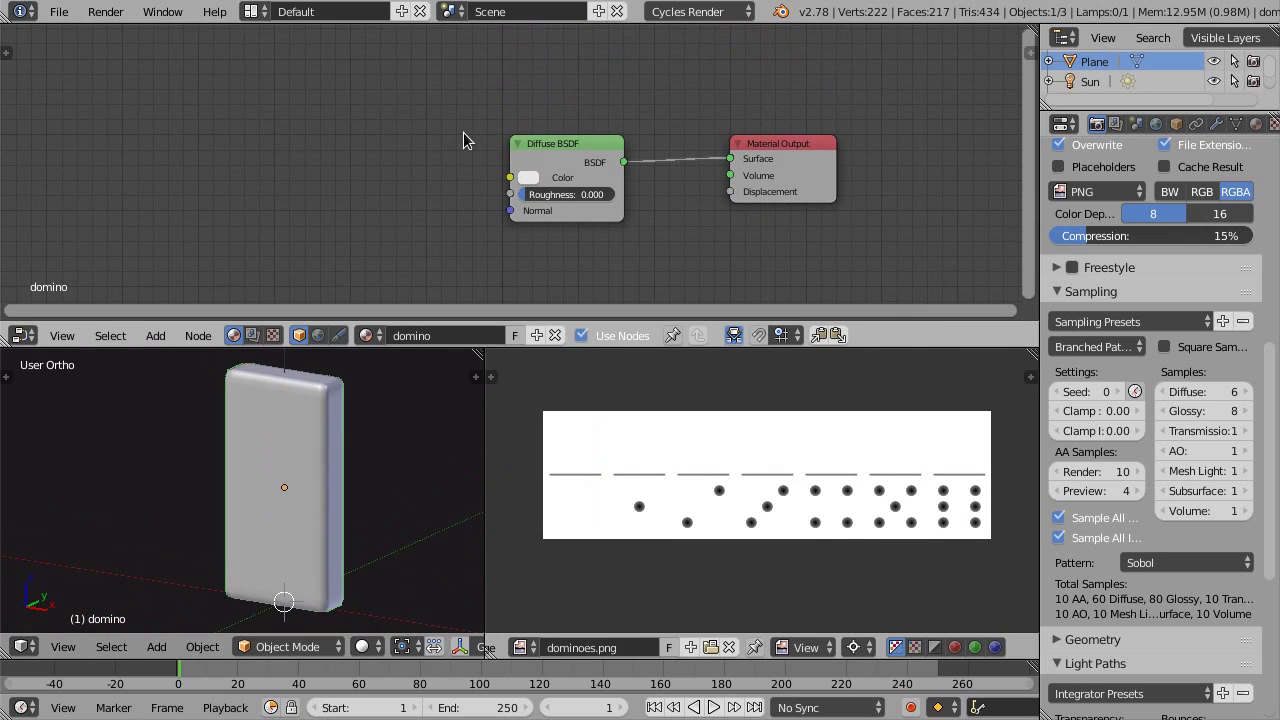
pyautogui.scroll(-1, 463, 140)
pyautogui.keyDown('ctrl'); pyautogui.scroll(3, 463, 140); pyautogui.keyUp('ctrl')
pyautogui.hotkey('shift', 'a')
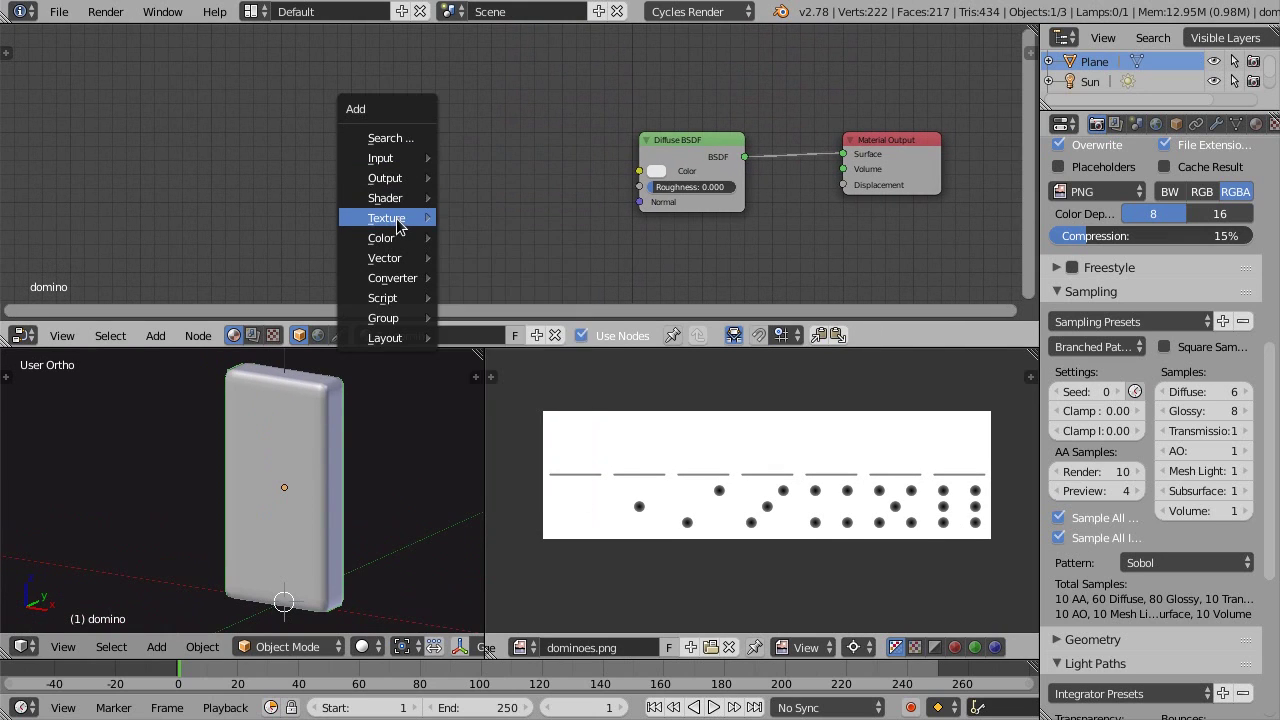
pyautogui.moveTo(387, 218)
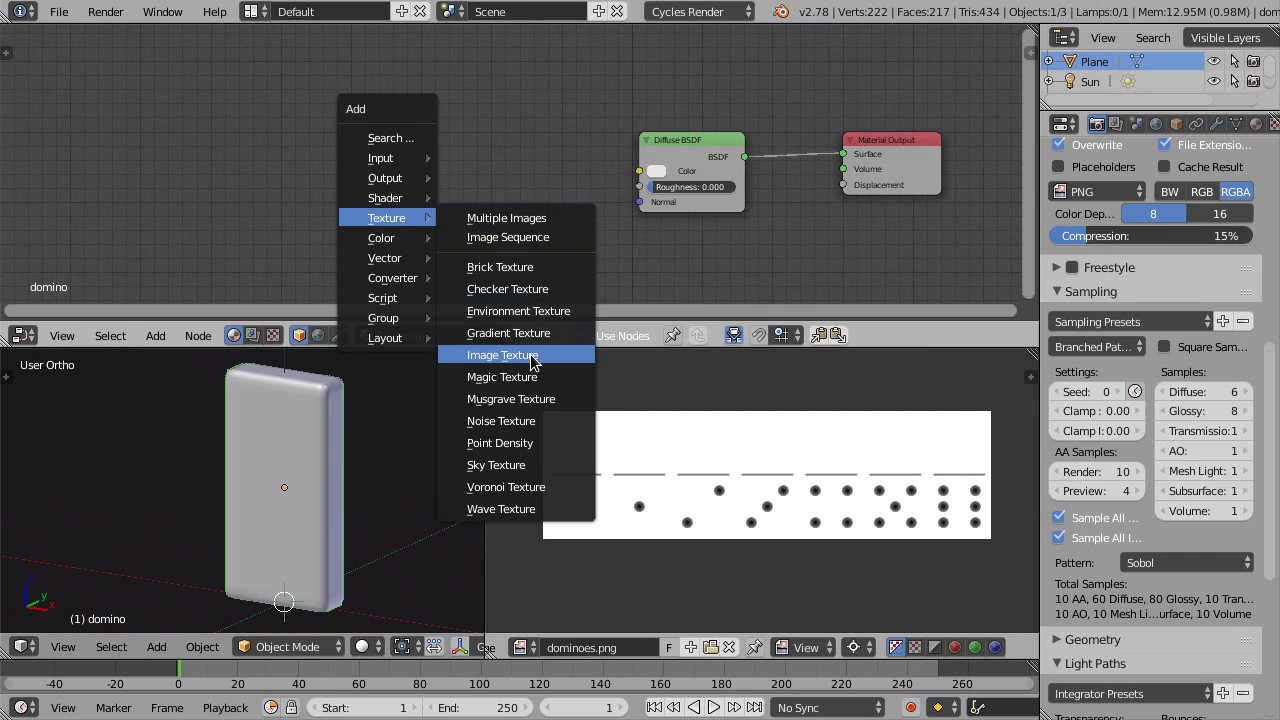
# Add an Image Texture node with dominoes.png feeding the Diffuse BSDF Color
pyautogui.click(532, 362)
pyautogui.click(481, 158)
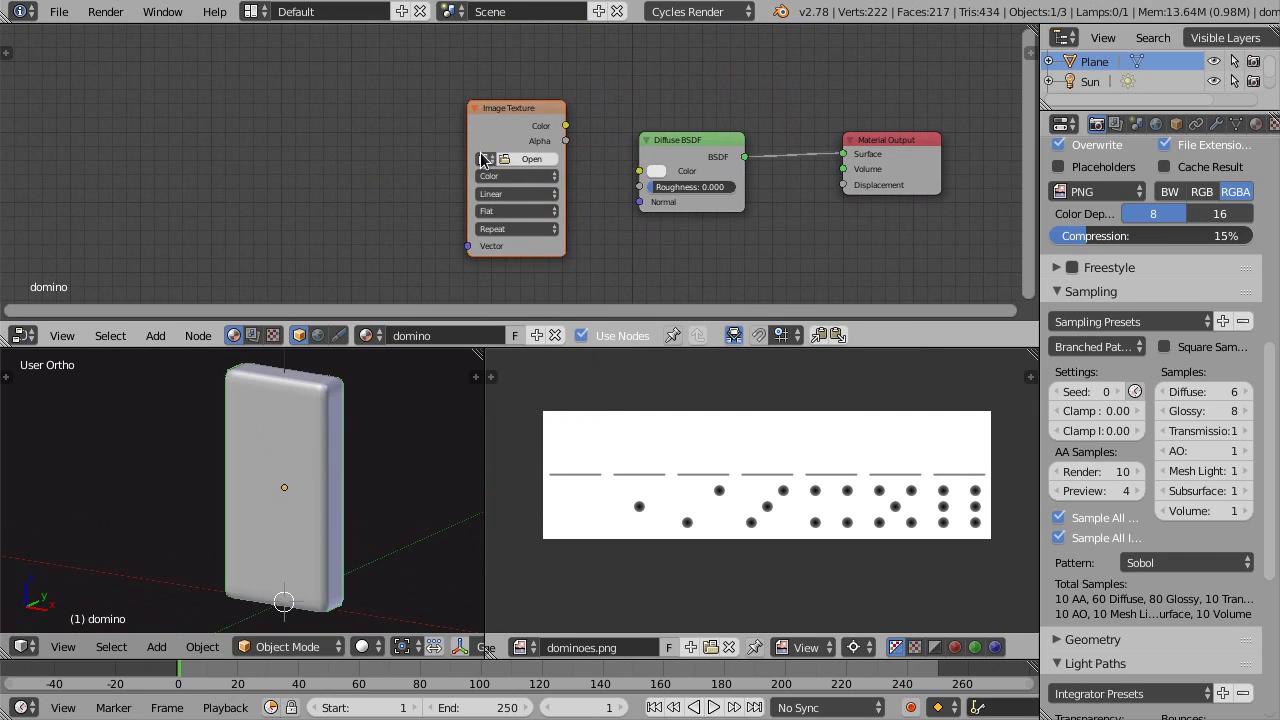
pyautogui.click(481, 158)
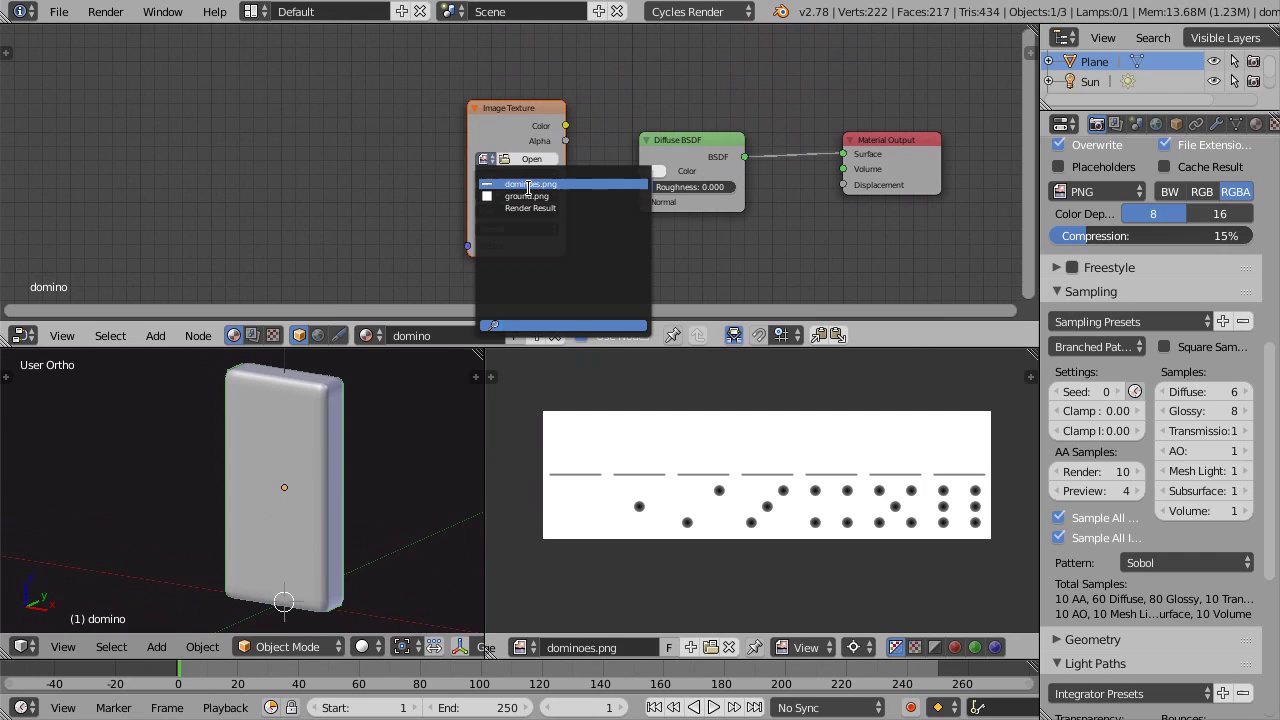
pyautogui.click(528, 185)
pyautogui.moveTo(566, 126); pyautogui.dragTo(640, 172)
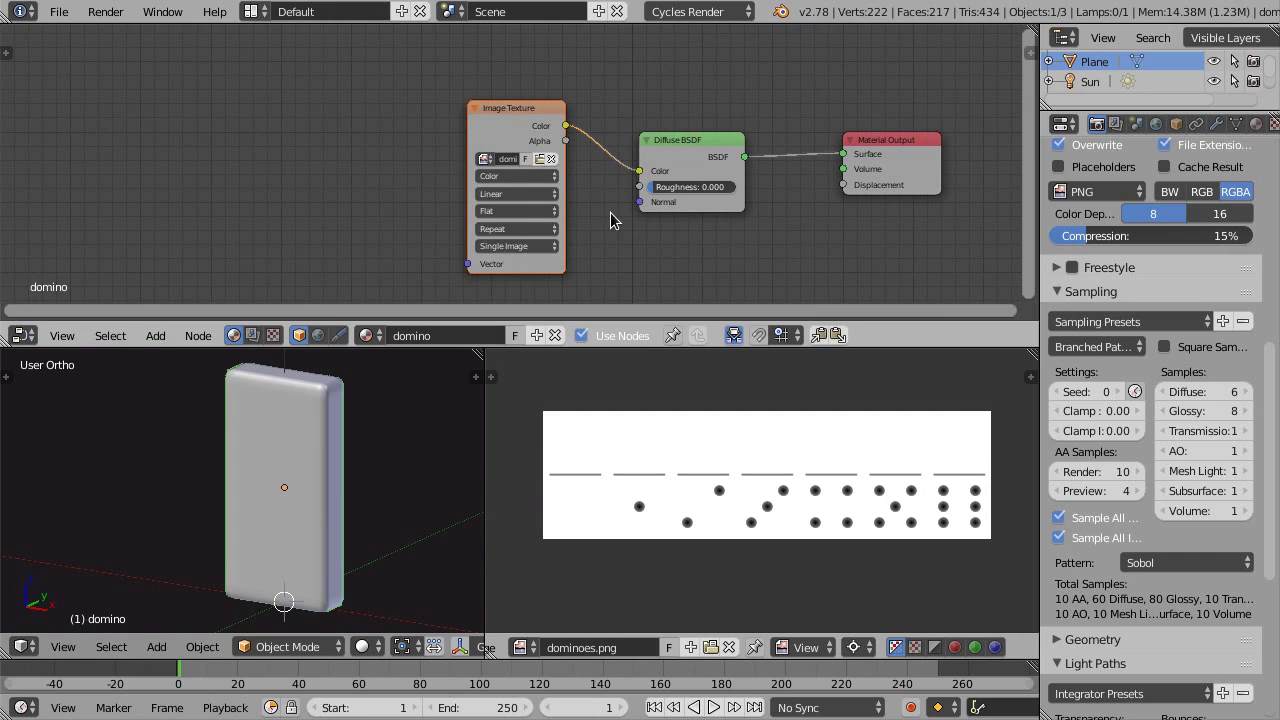
pyautogui.moveTo(612, 222); pyautogui.dragTo(632, 213, button='middle')
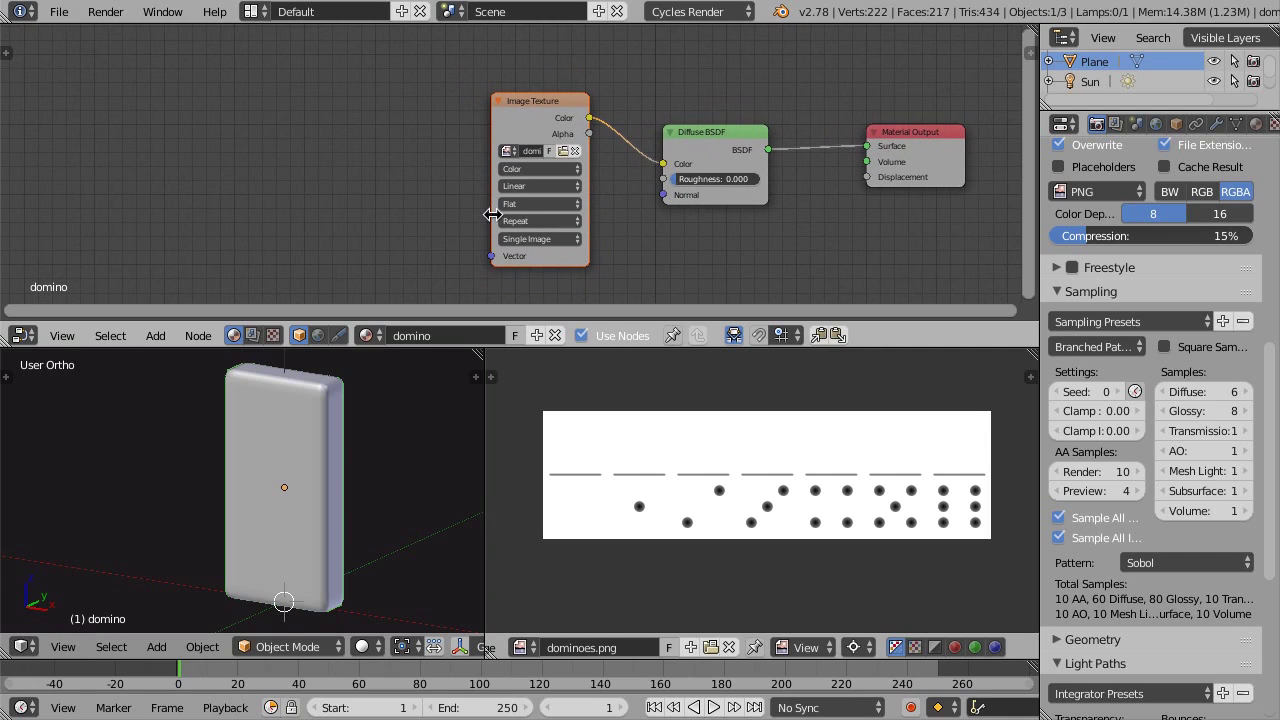
# Draw a Ctrl+B render border around the domino's lower half
pyautogui.moveTo(635, 248); pyautogui.dragTo(634, 243, button='middle')
pyautogui.moveTo(186, 449); pyautogui.dragTo(176, 462, button='middle')
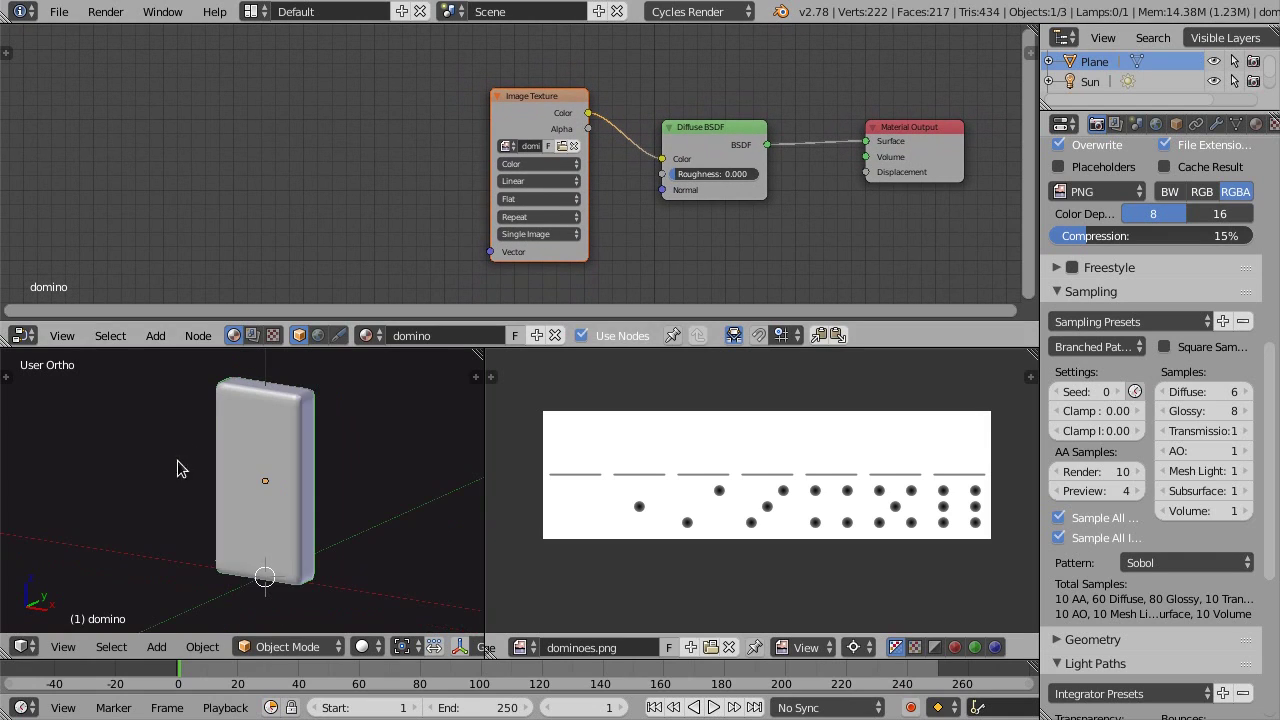
pyautogui.hotkey('ctrl', 'b')
pyautogui.moveTo(209, 480); pyautogui.dragTo(323, 591)
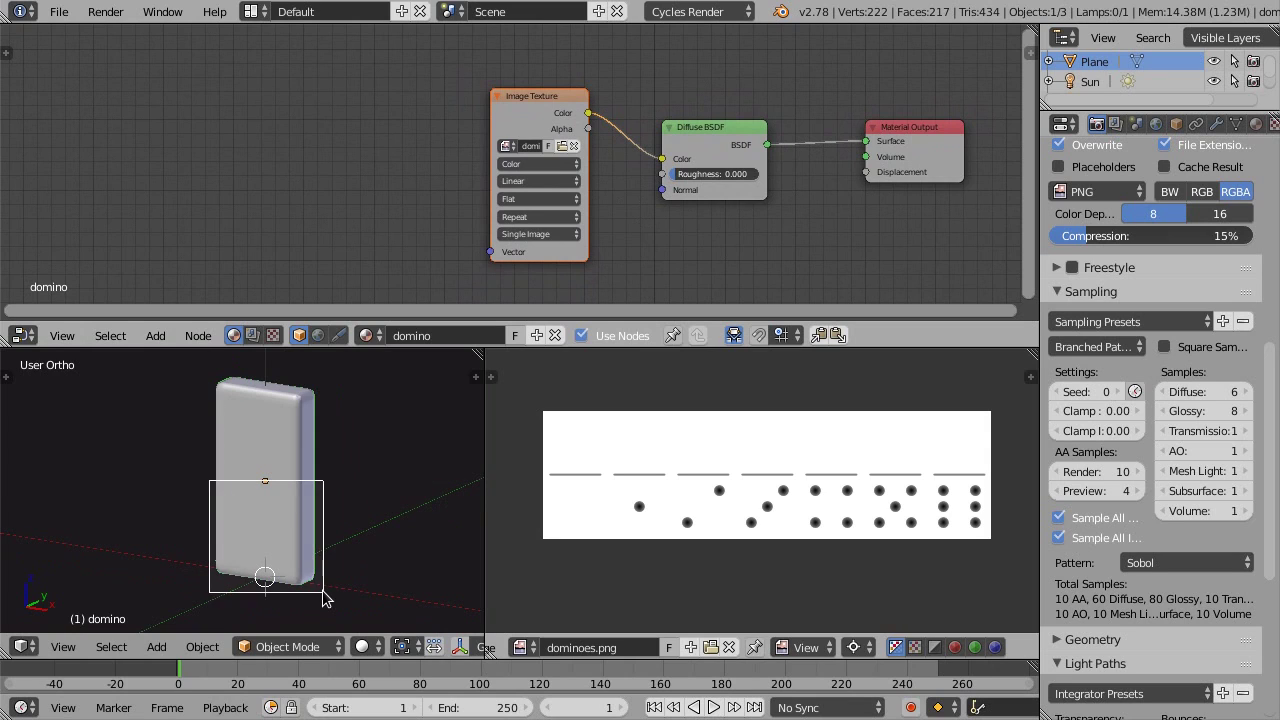
# Preview the domino in Rendered shading, shift the Image Texture node left and zoom the image view
pyautogui.hotkey('shift', 'z')
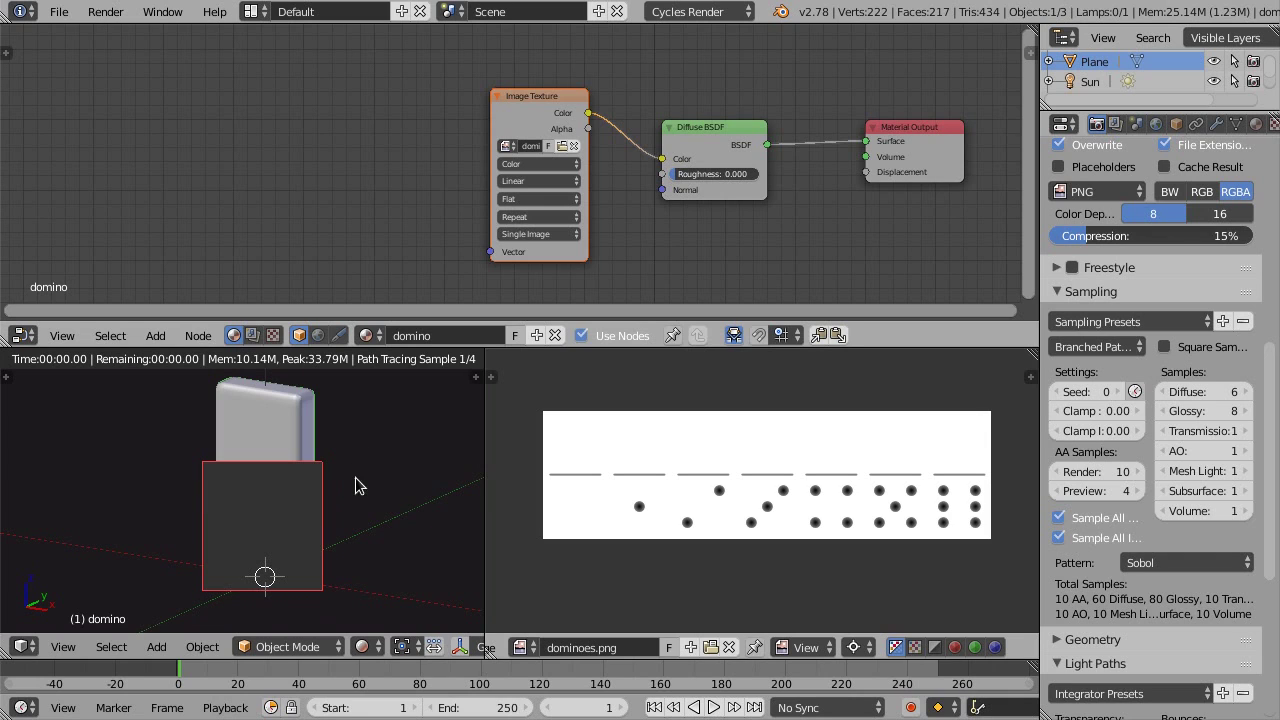
pyautogui.moveTo(551, 111); pyautogui.dragTo(290, 387)
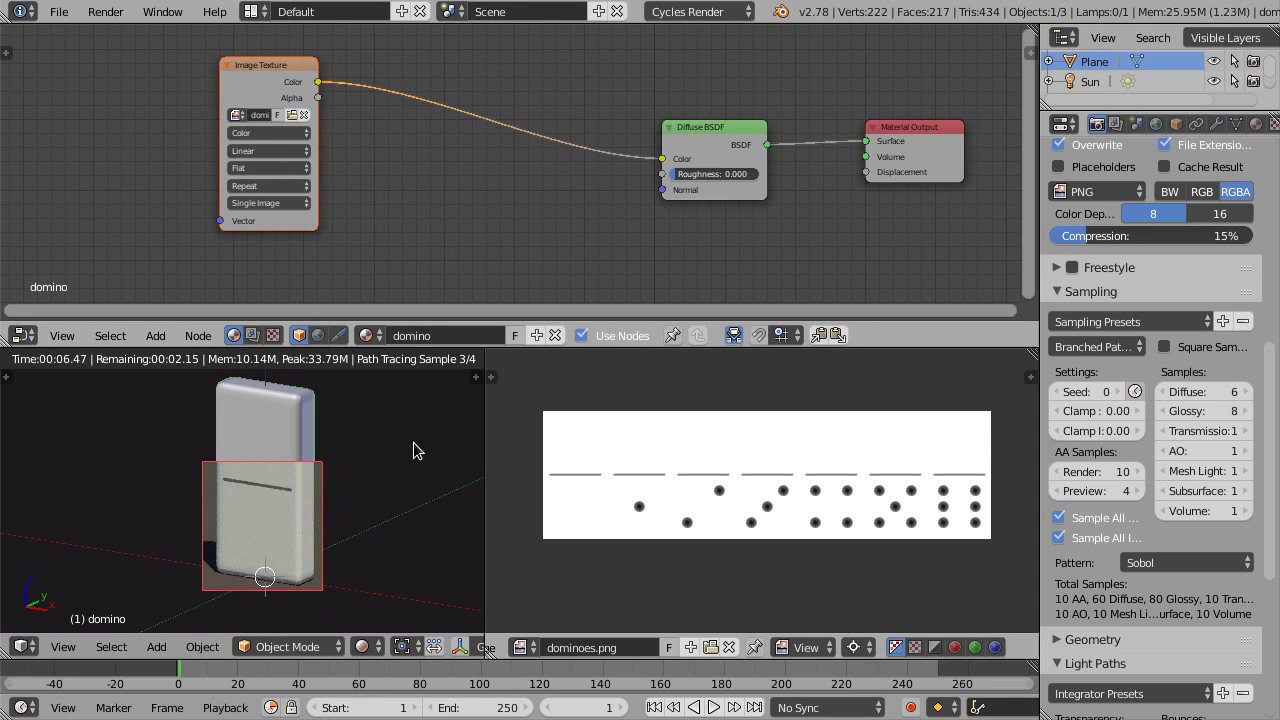
pyautogui.scroll(3, 800, 494)
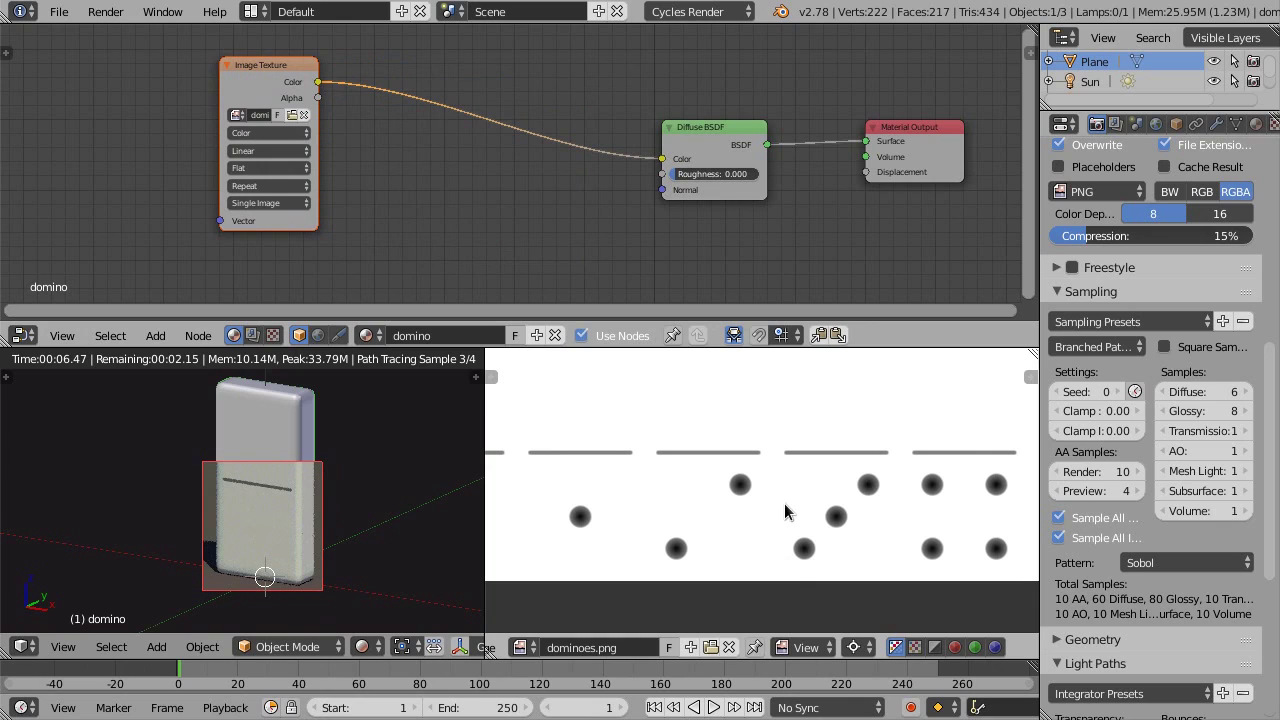
pyautogui.scroll(2, 838, 550)
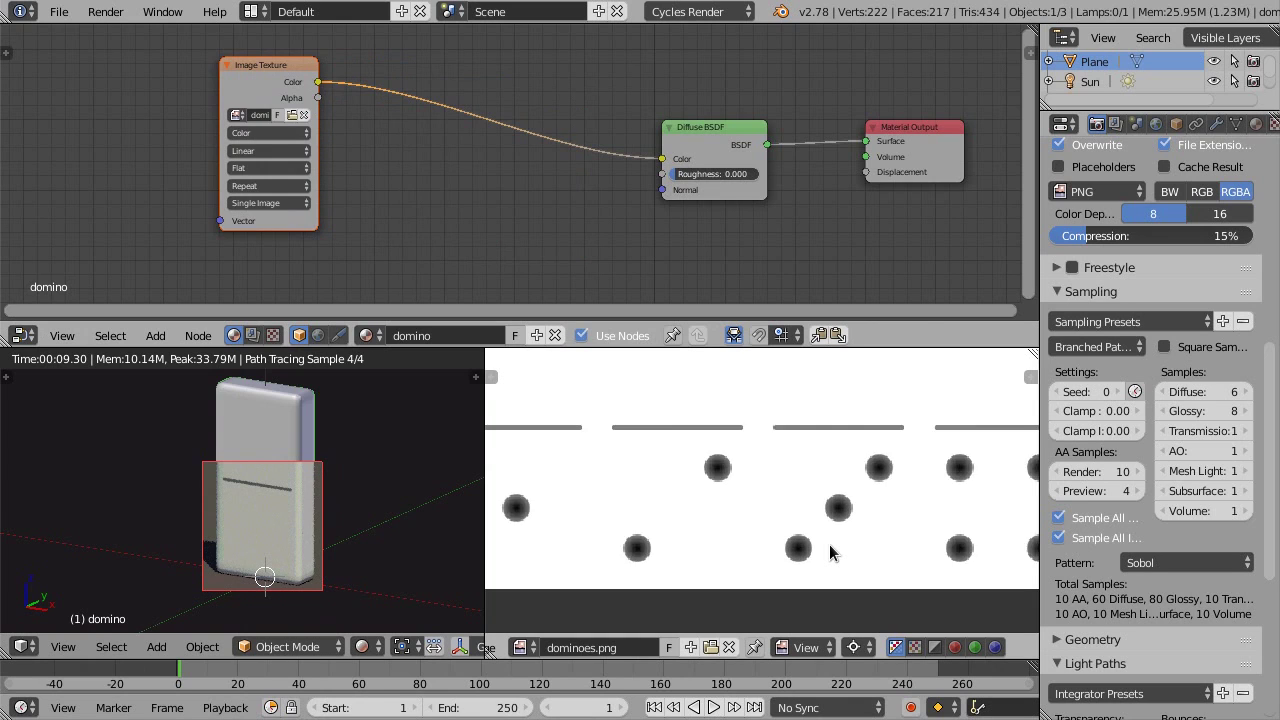
pyautogui.scroll(2, 832, 551)
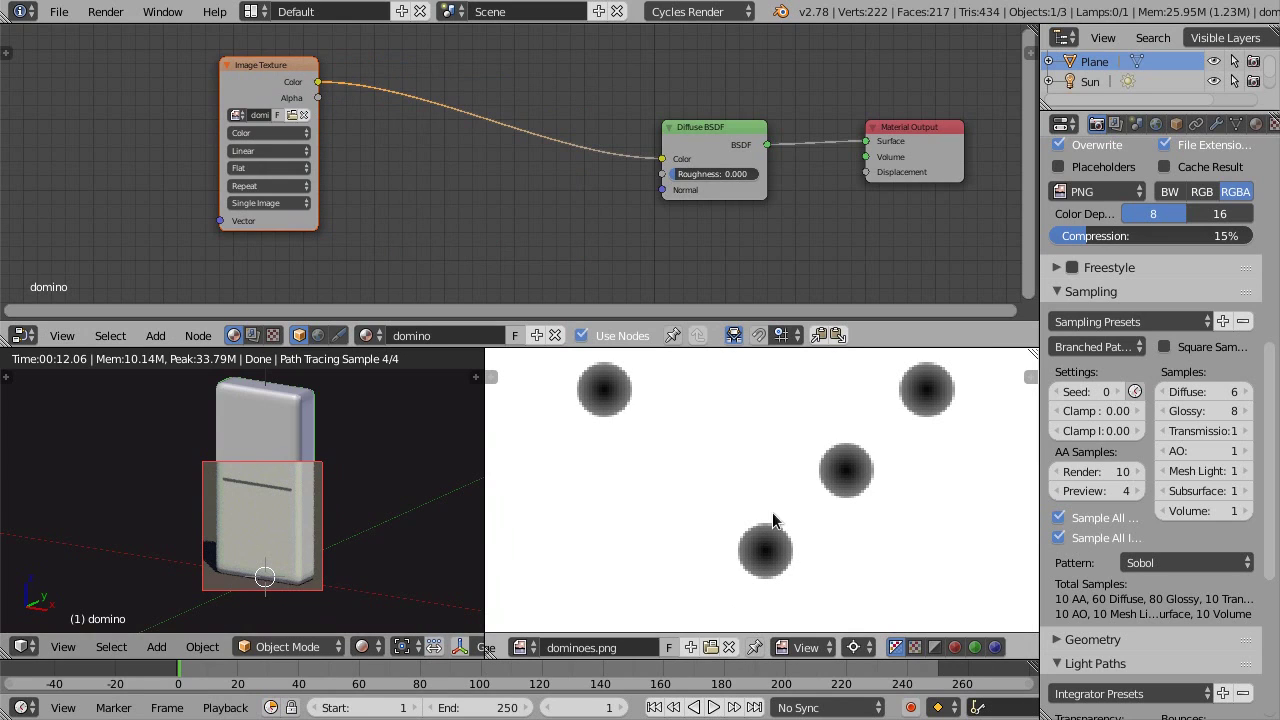
pyautogui.scroll(-1, 770, 520)
pyautogui.scroll(-1, 768, 528)
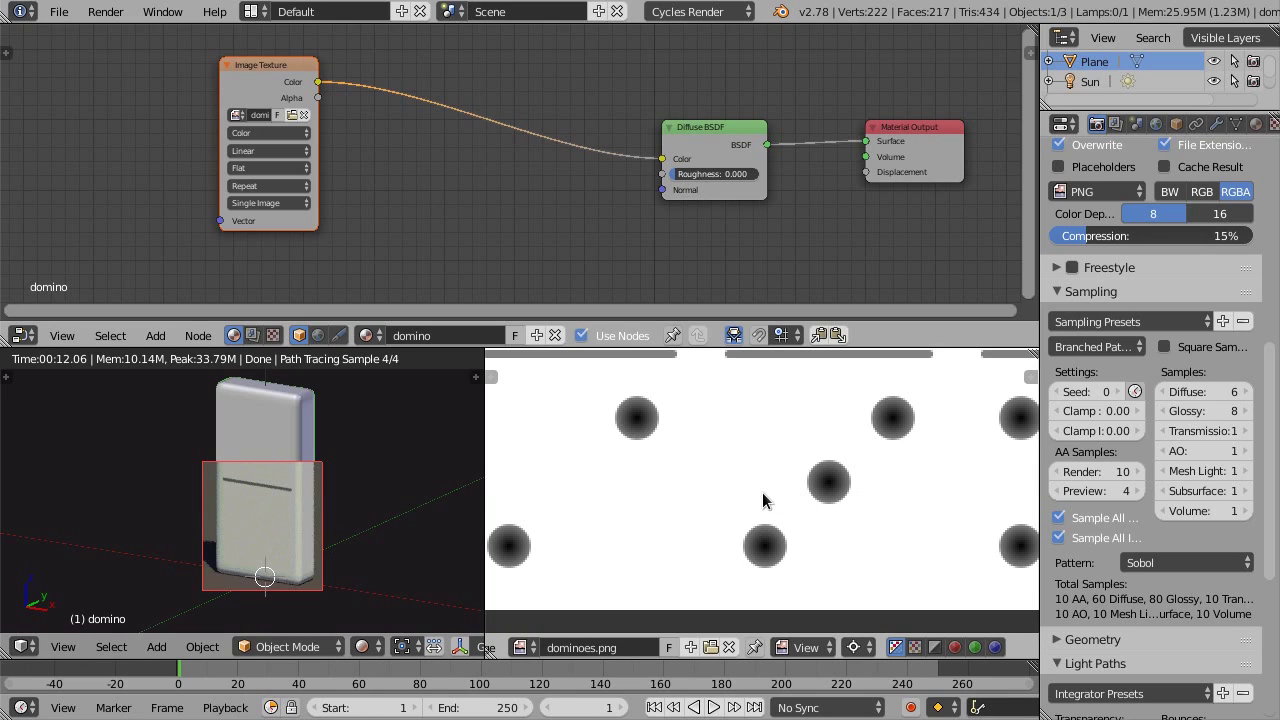
# Insert a ColorRamp between Image Texture and Diffuse BSDF, black stop at position 0.5
pyautogui.hotkey('shift', 'a')
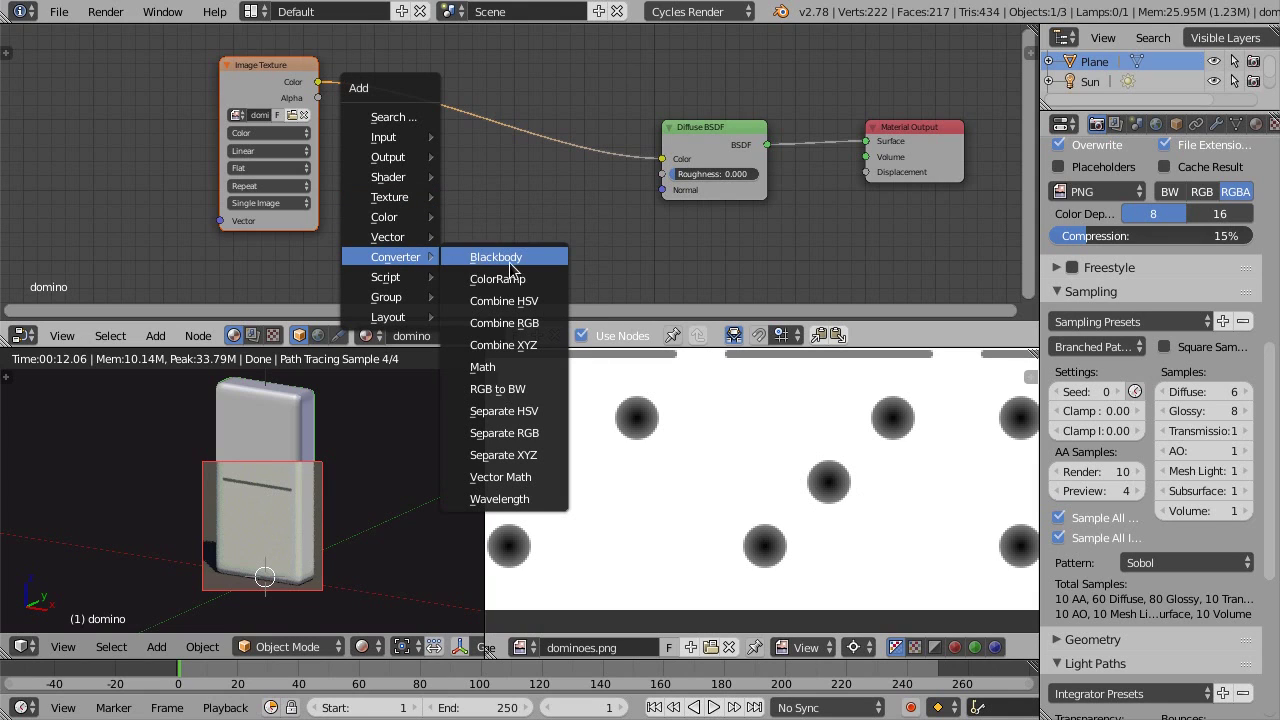
pyautogui.click(512, 280)
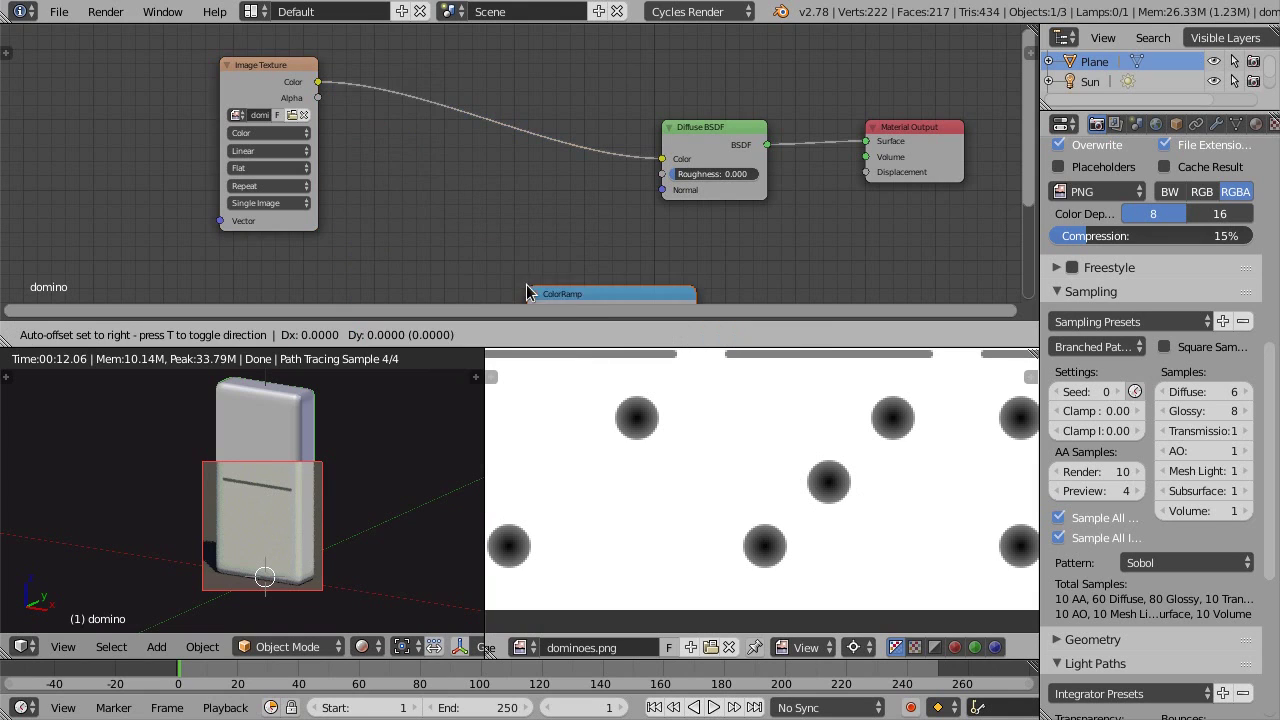
pyautogui.click(399, 50)
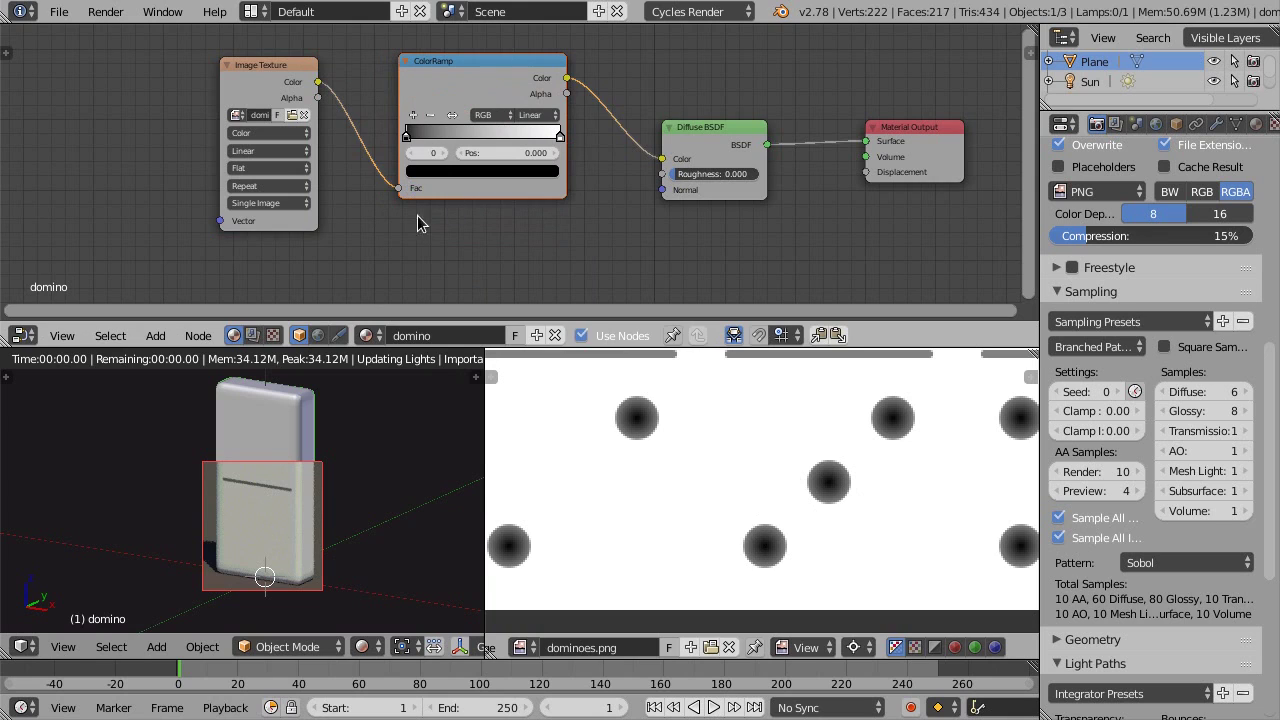
pyautogui.scroll(1, 433, 122)
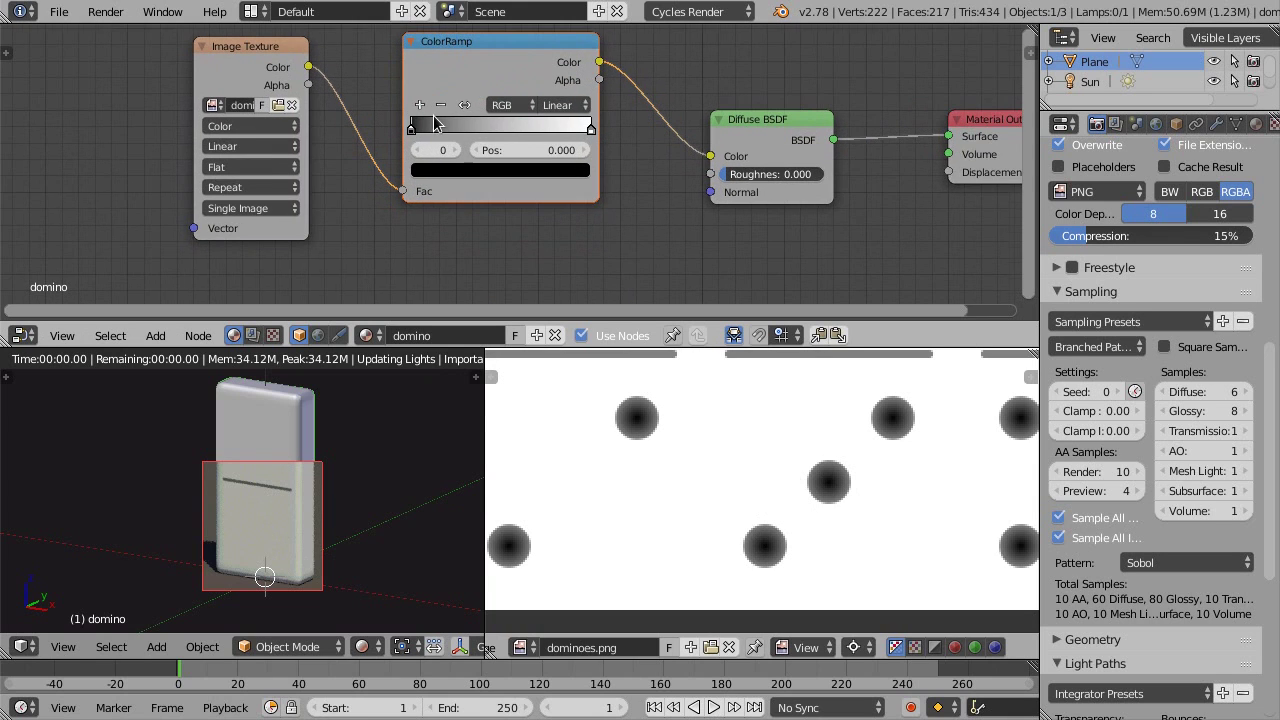
pyautogui.scroll(1, 433, 122)
pyautogui.moveTo(425, 137); pyautogui.dragTo(459, 135)
pyautogui.moveTo(551, 155); pyautogui.dragTo(558, 155)
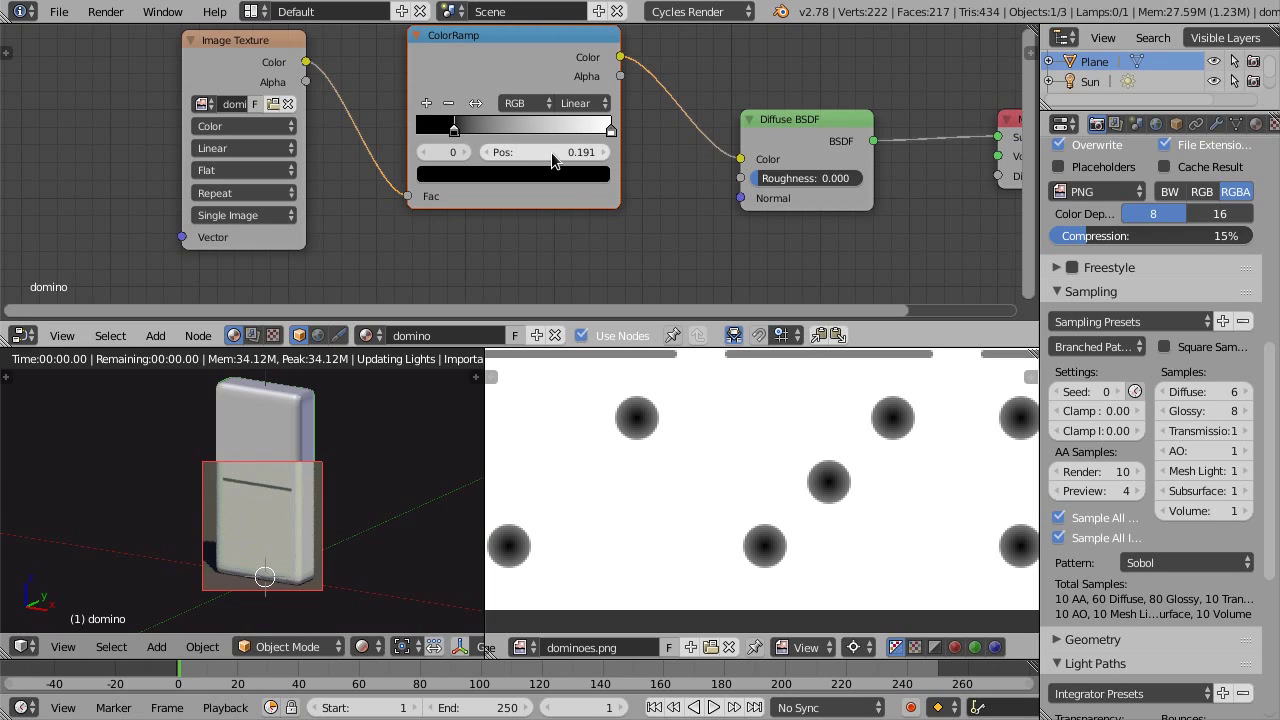
pyautogui.click(551, 152)
pyautogui.press('BackSpace')
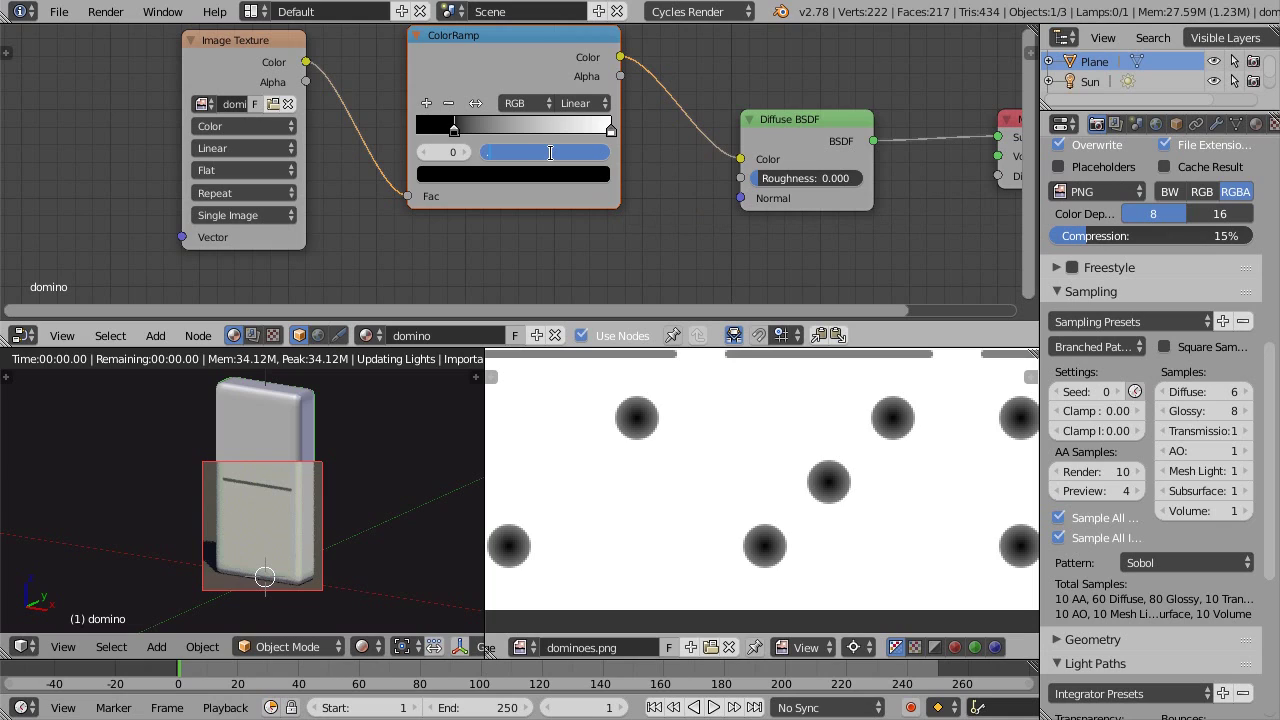
pyautogui.write('5')
pyautogui.press('Return')
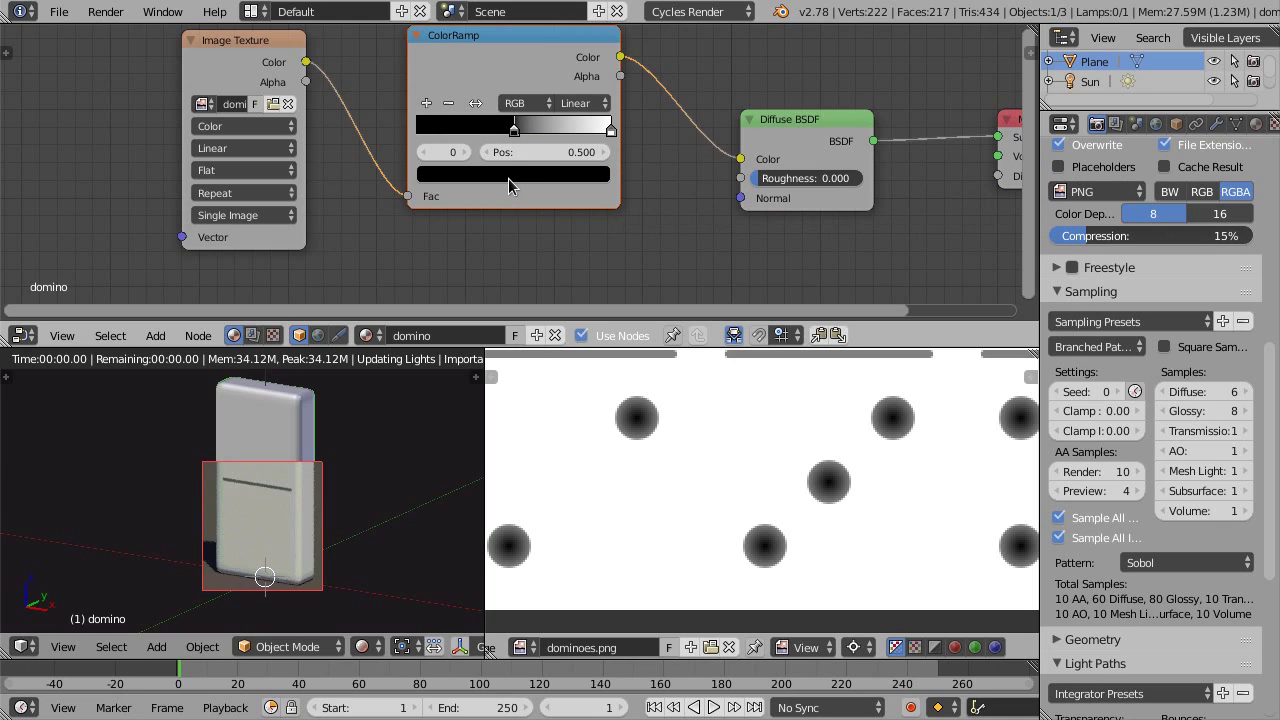
# Make the black stop very dark grey and tint the white stop pale cream
pyautogui.click(508, 178)
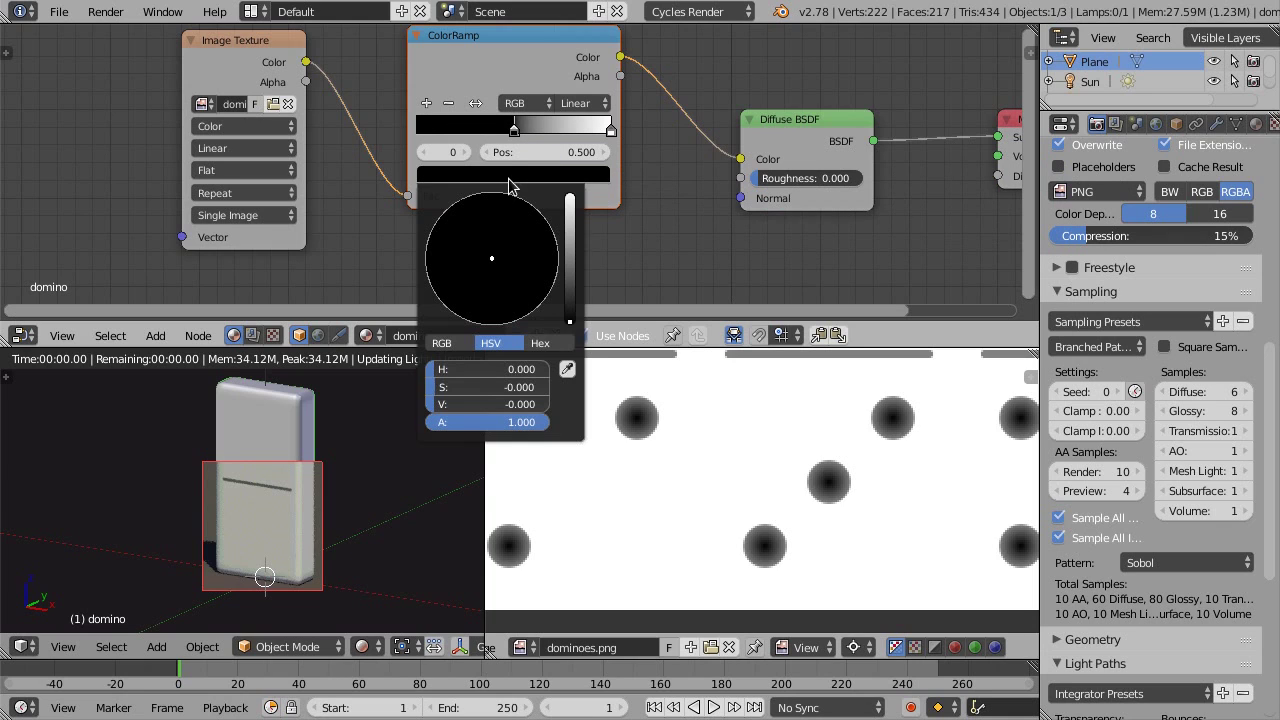
pyautogui.click(569, 318)
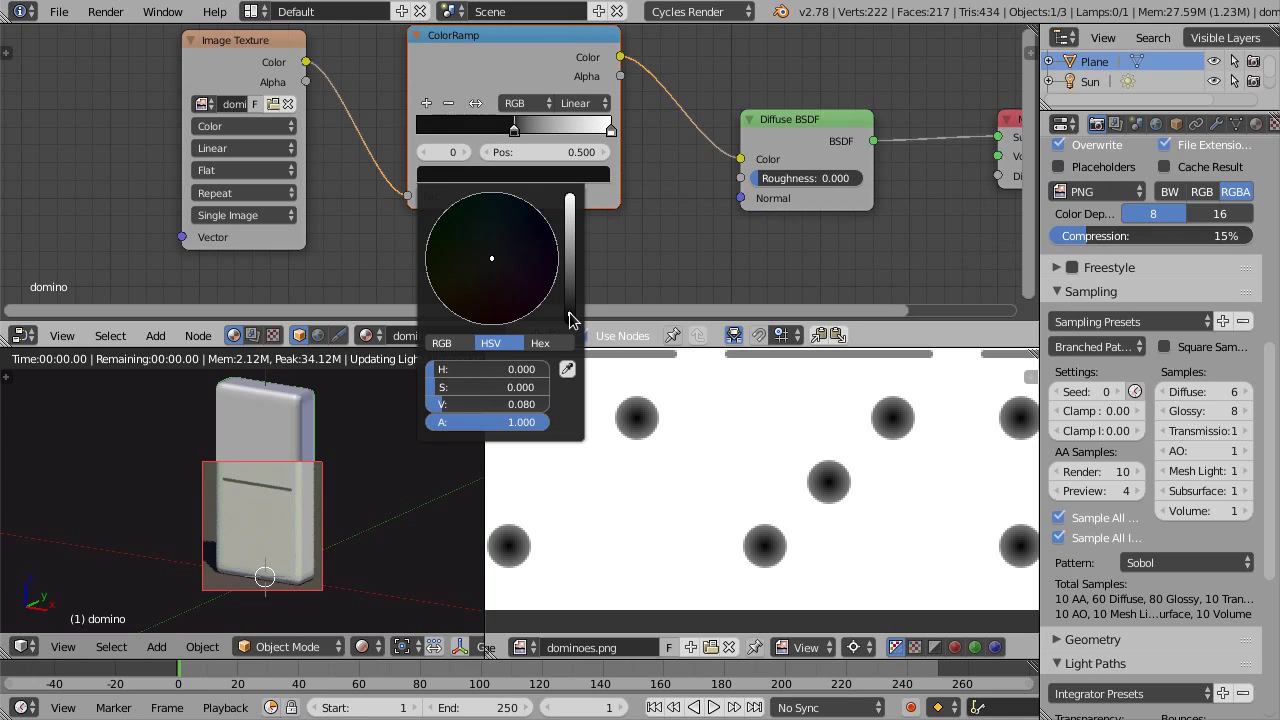
pyautogui.click(609, 132)
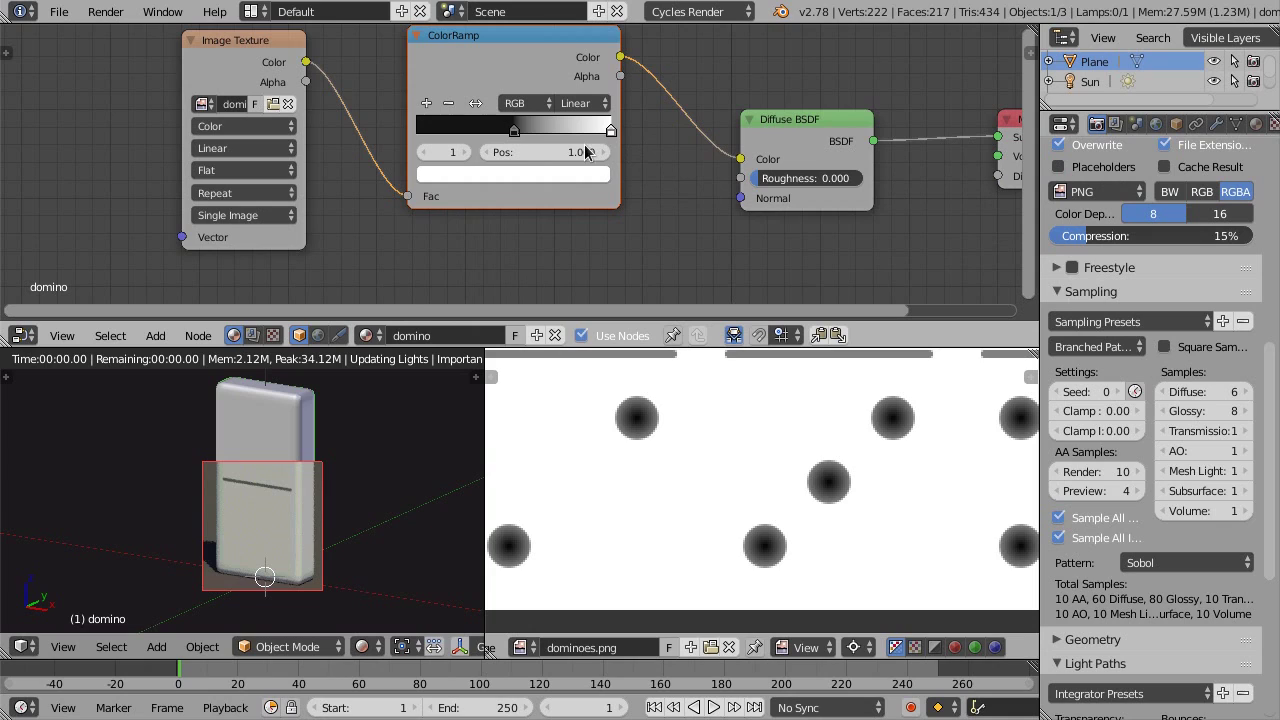
pyautogui.click(566, 178)
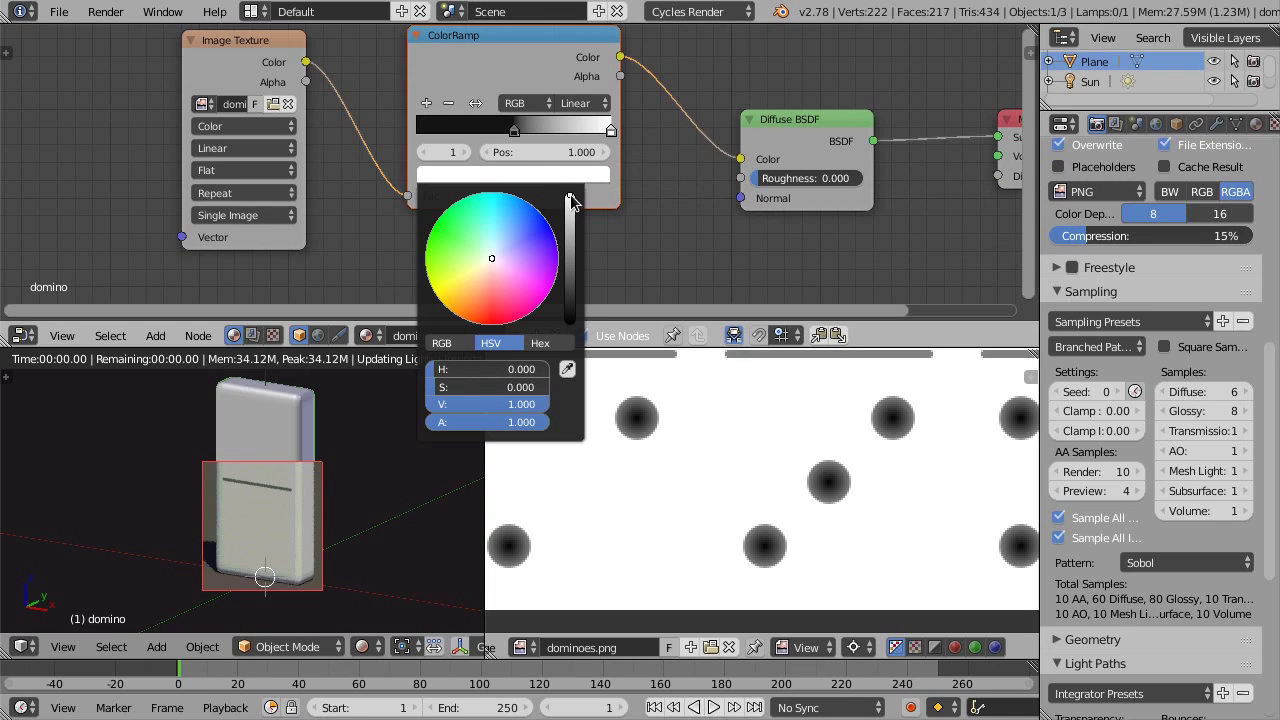
pyautogui.moveTo(570, 196); pyautogui.dragTo(570, 201)
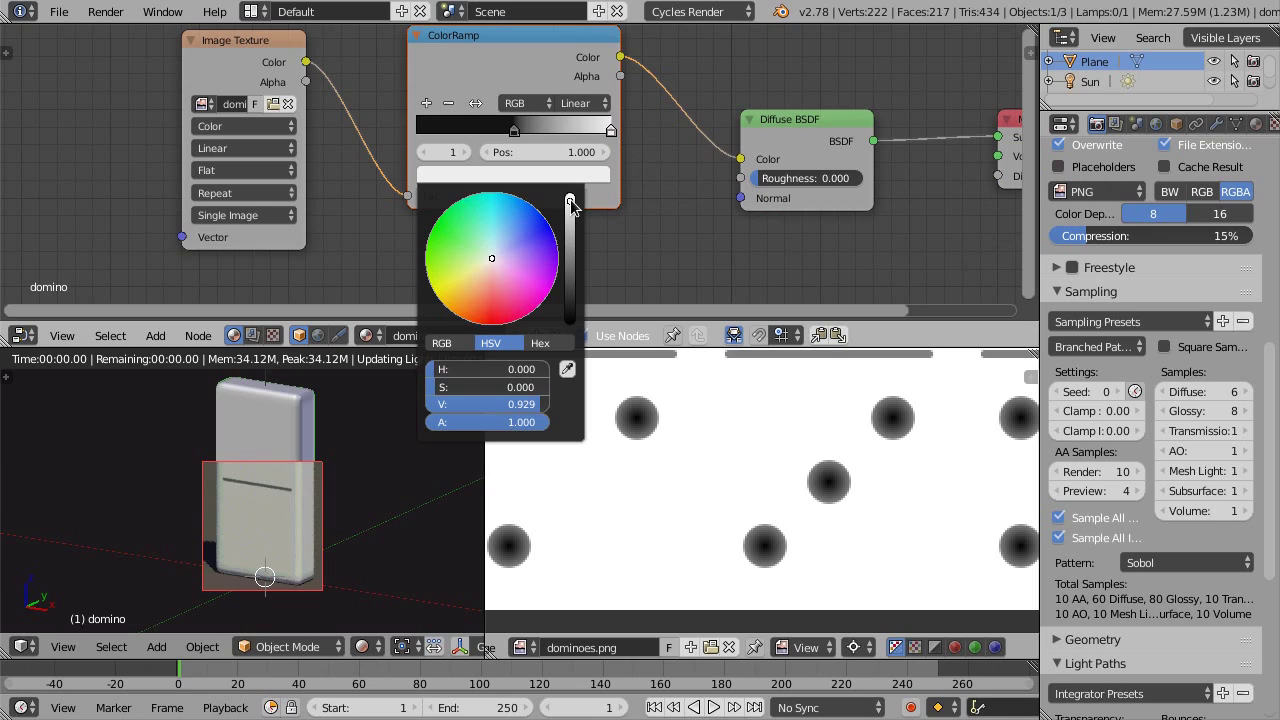
pyautogui.click(486, 263)
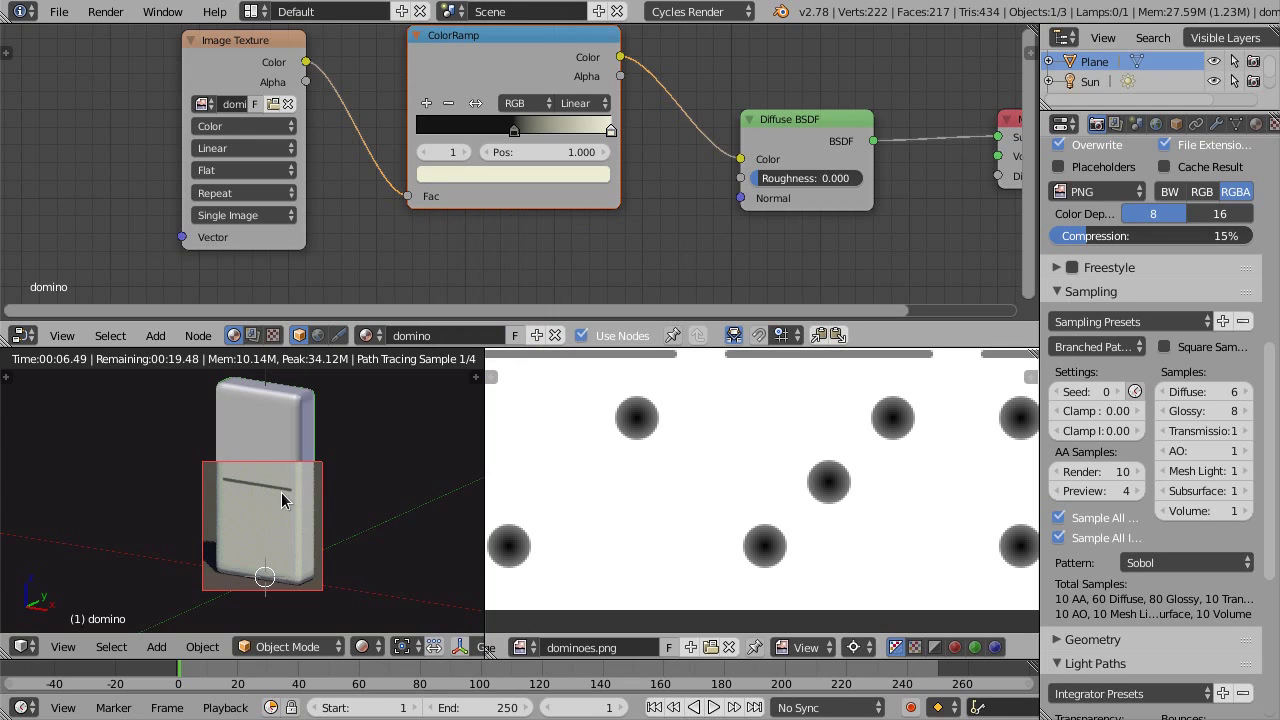
# Bring the whole dominoes image into view and nudge the ColorRamp node up
pyautogui.scroll(-1, 598, 228)
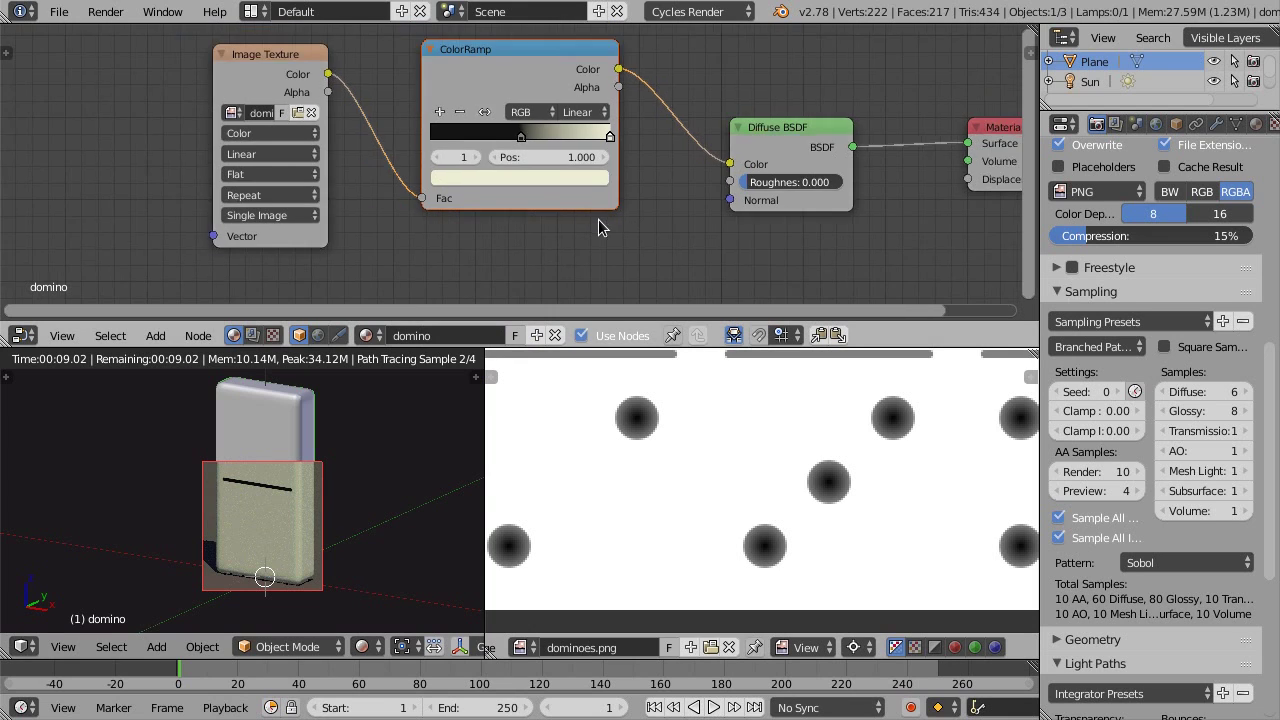
pyautogui.scroll(-1, 598, 228)
pyautogui.scroll(-2, 705, 437)
pyautogui.scroll(-1, 745, 430)
pyautogui.moveTo(745, 450); pyautogui.dragTo(753, 480, button='middle')
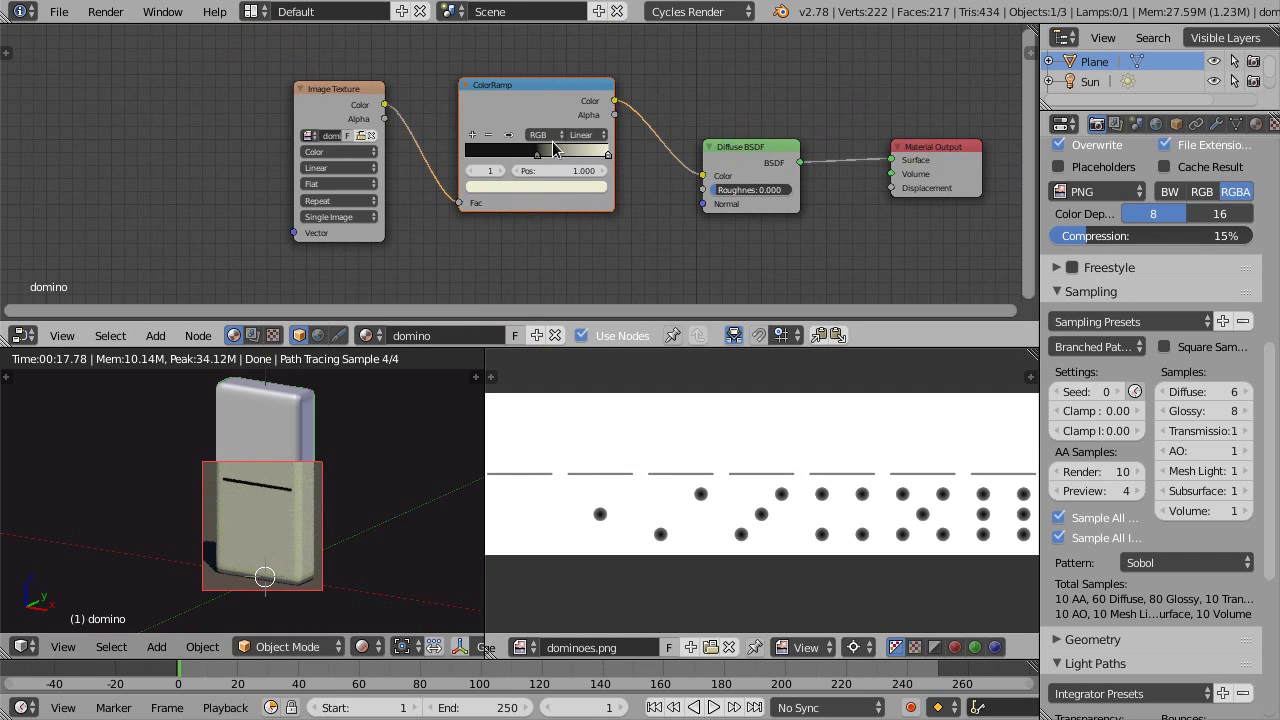
pyautogui.moveTo(515, 210); pyautogui.dragTo(516, 186)
pyautogui.scroll(-2, 520, 195)
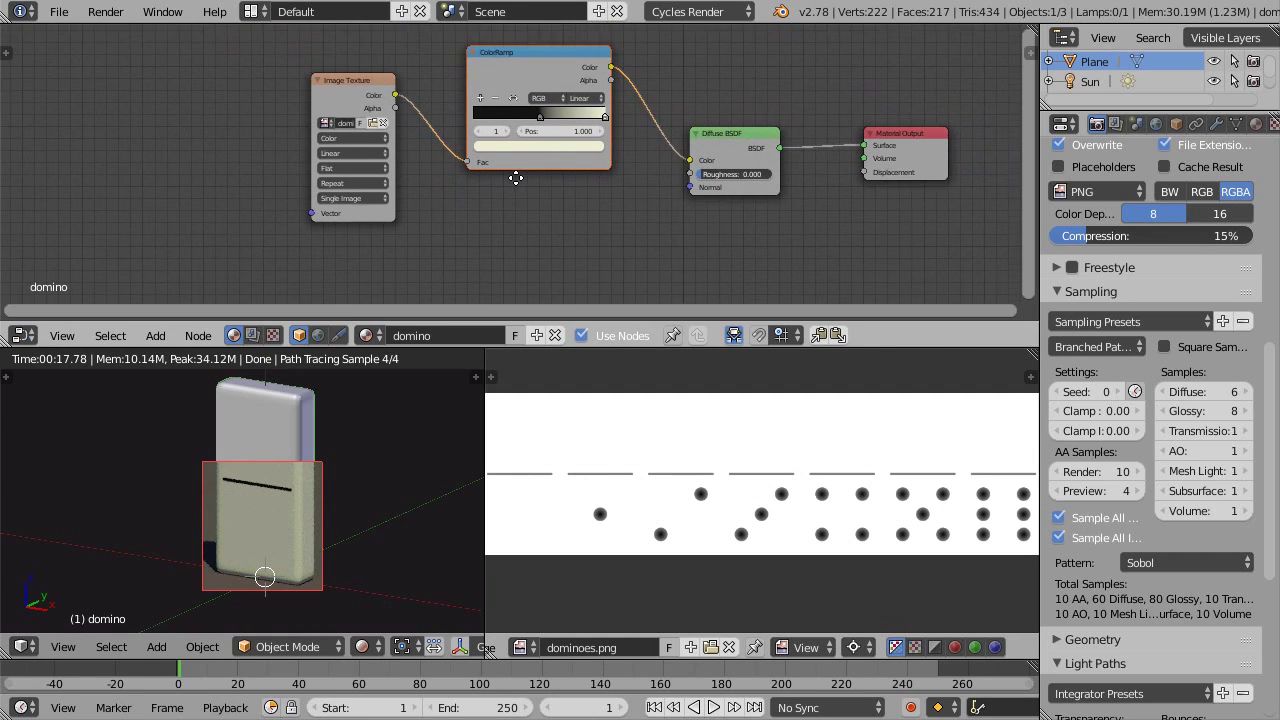
pyautogui.press('g')
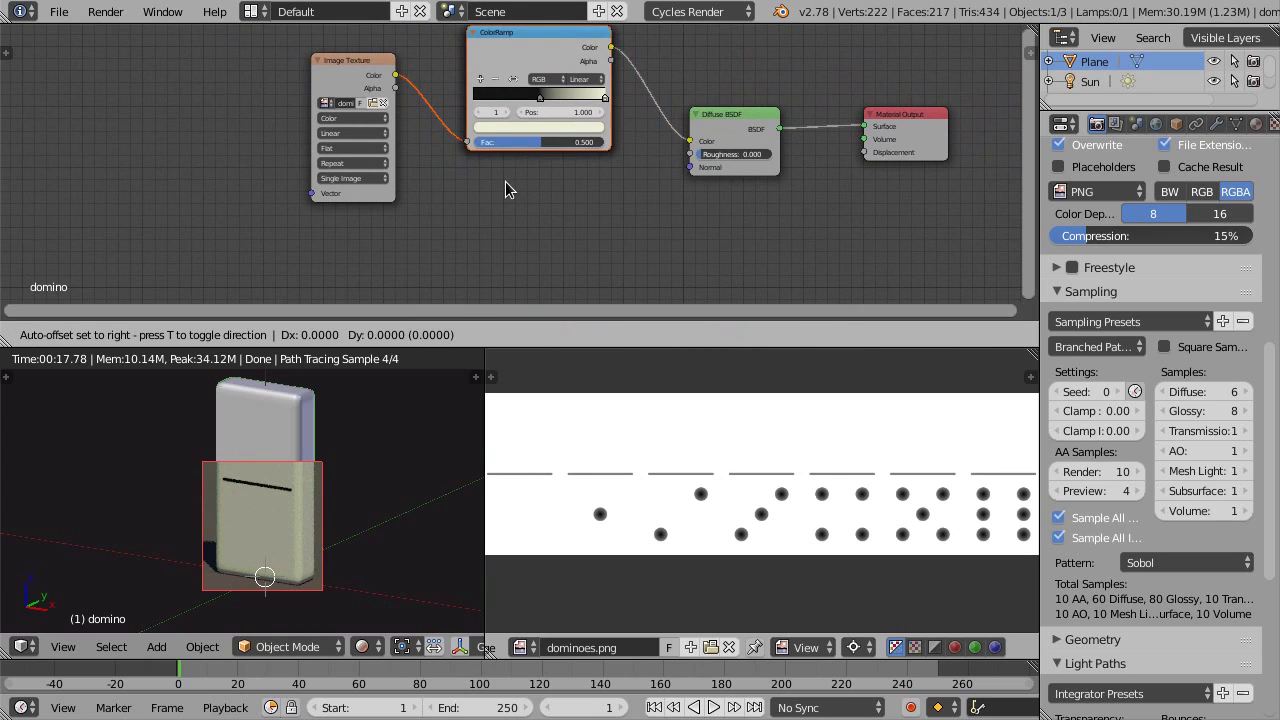
pyautogui.press('Escape')
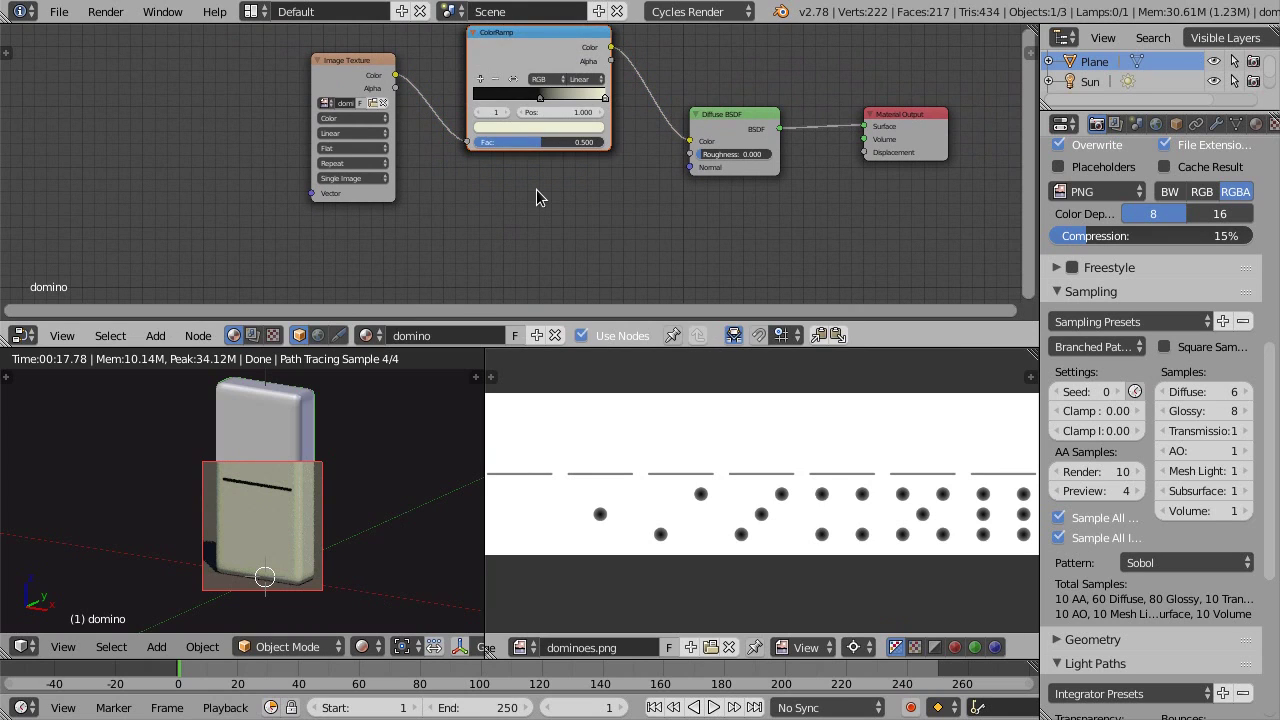
pyautogui.hotkey('shift', 'a')
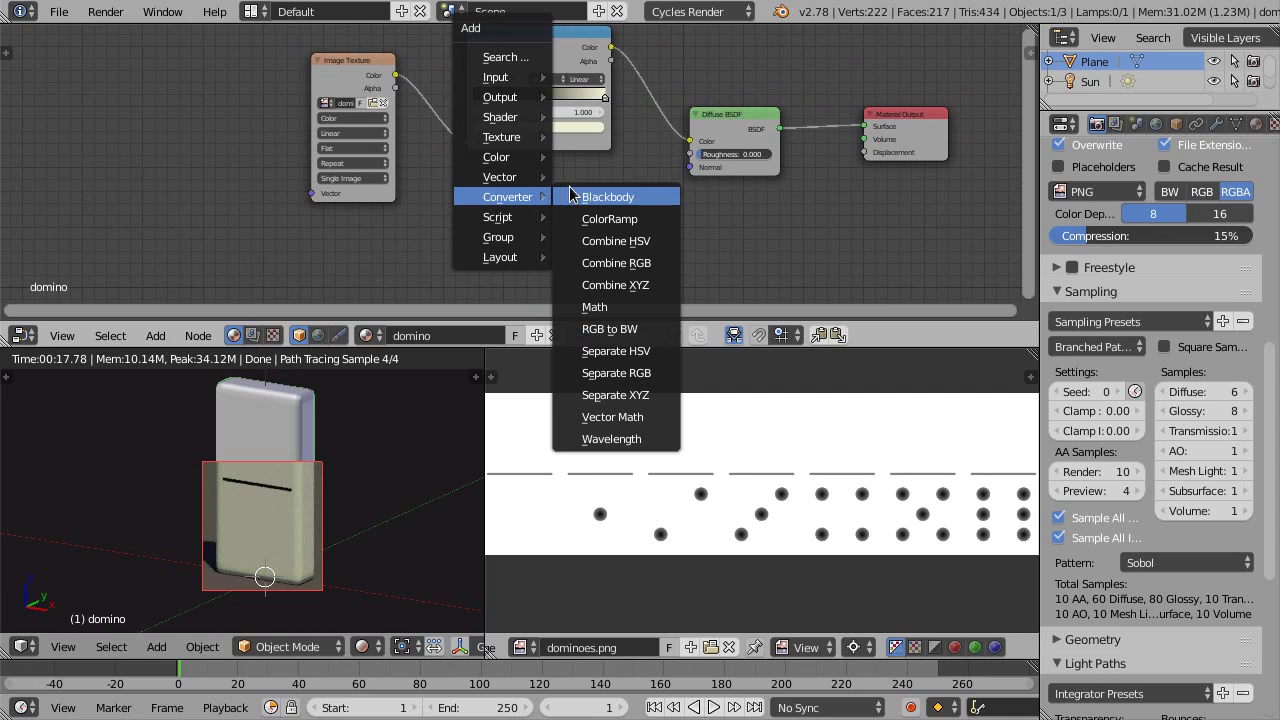
# Add a second ColorRamp below the first, fed by the Image Texture colour
pyautogui.click(603, 220)
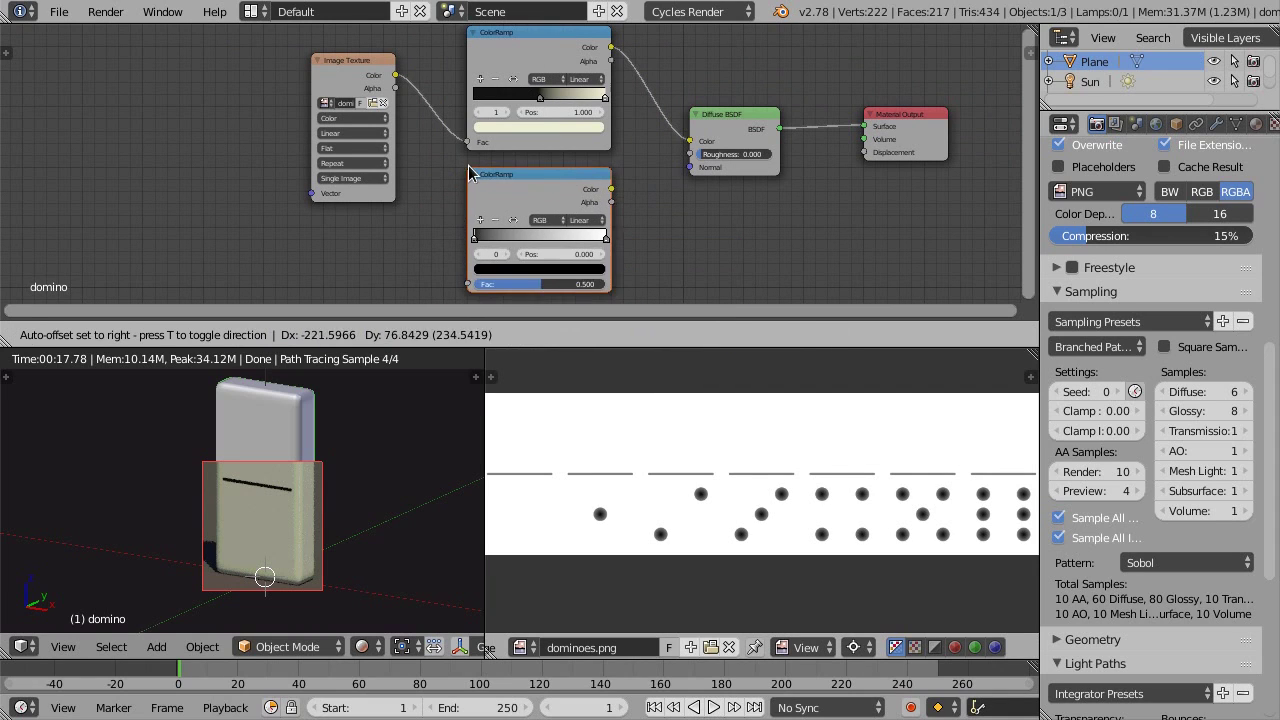
pyautogui.click(458, 158)
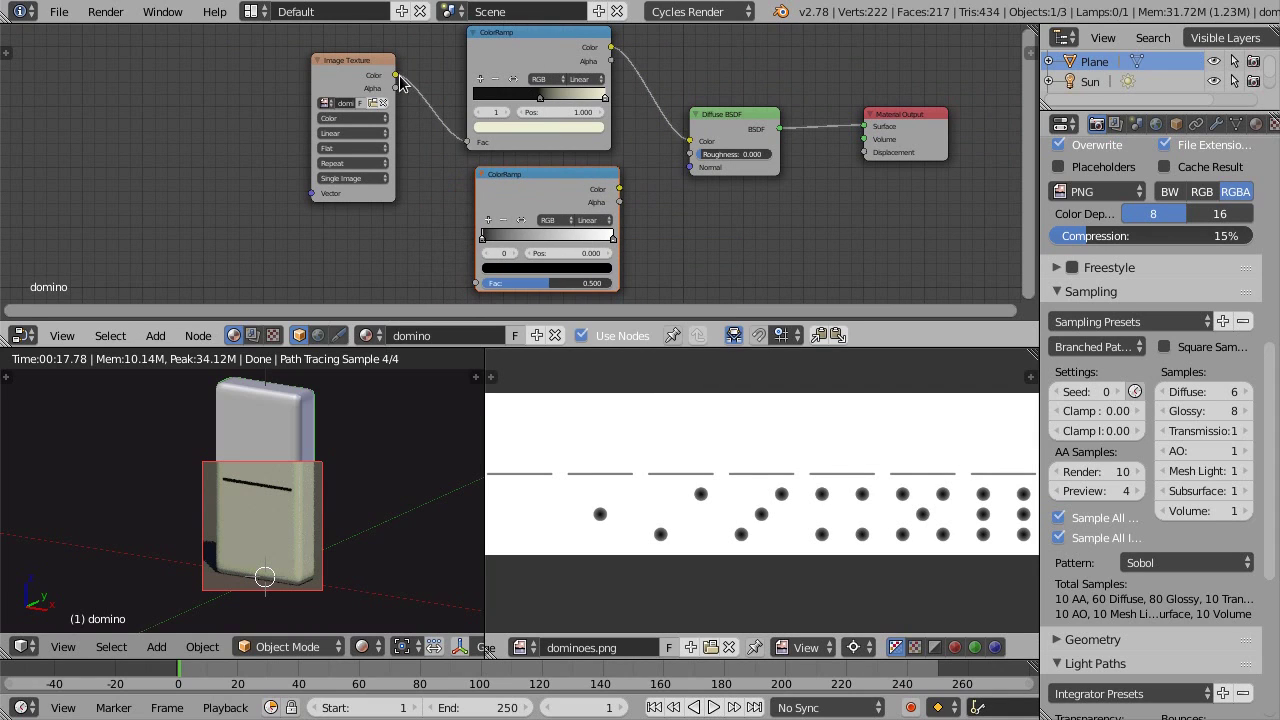
pyautogui.moveTo(396, 75); pyautogui.dragTo(476, 287)
pyautogui.moveTo(430, 133); pyautogui.dragTo(432, 128)
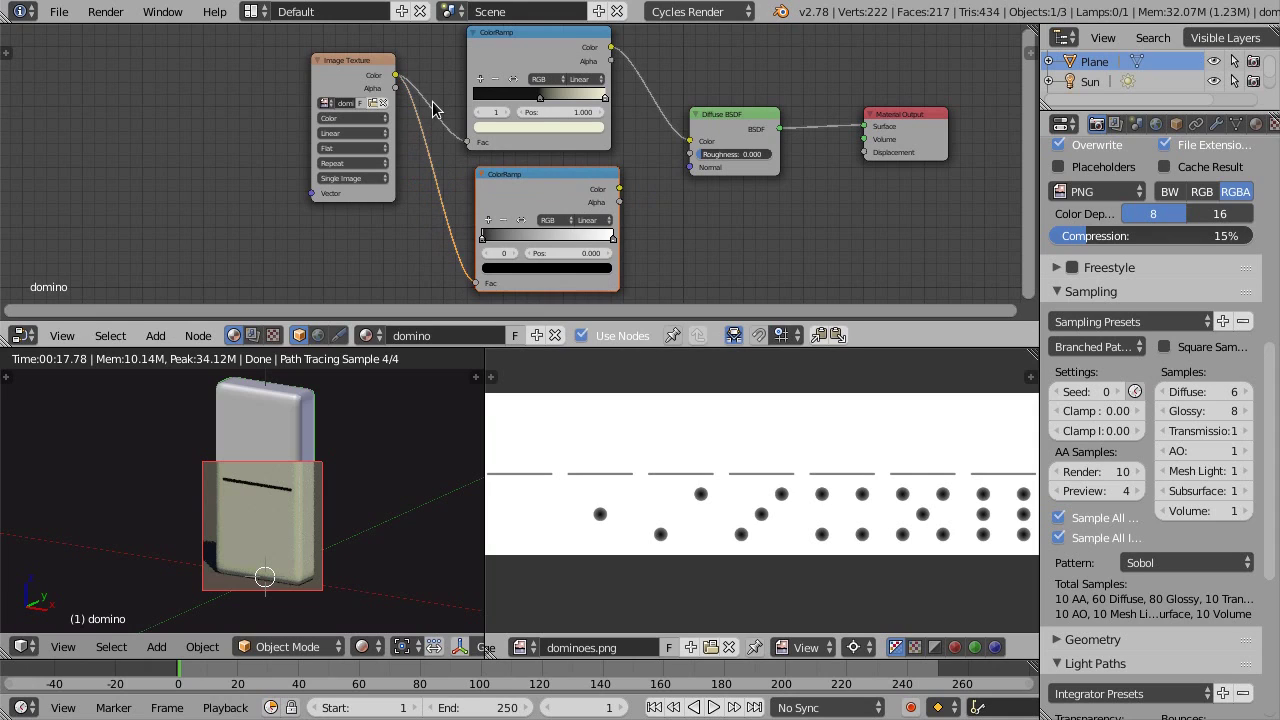
pyautogui.keyDown('shift'); pyautogui.moveTo(434, 80); pyautogui.dragTo(432, 240, button='right'); pyautogui.keyUp('shift')
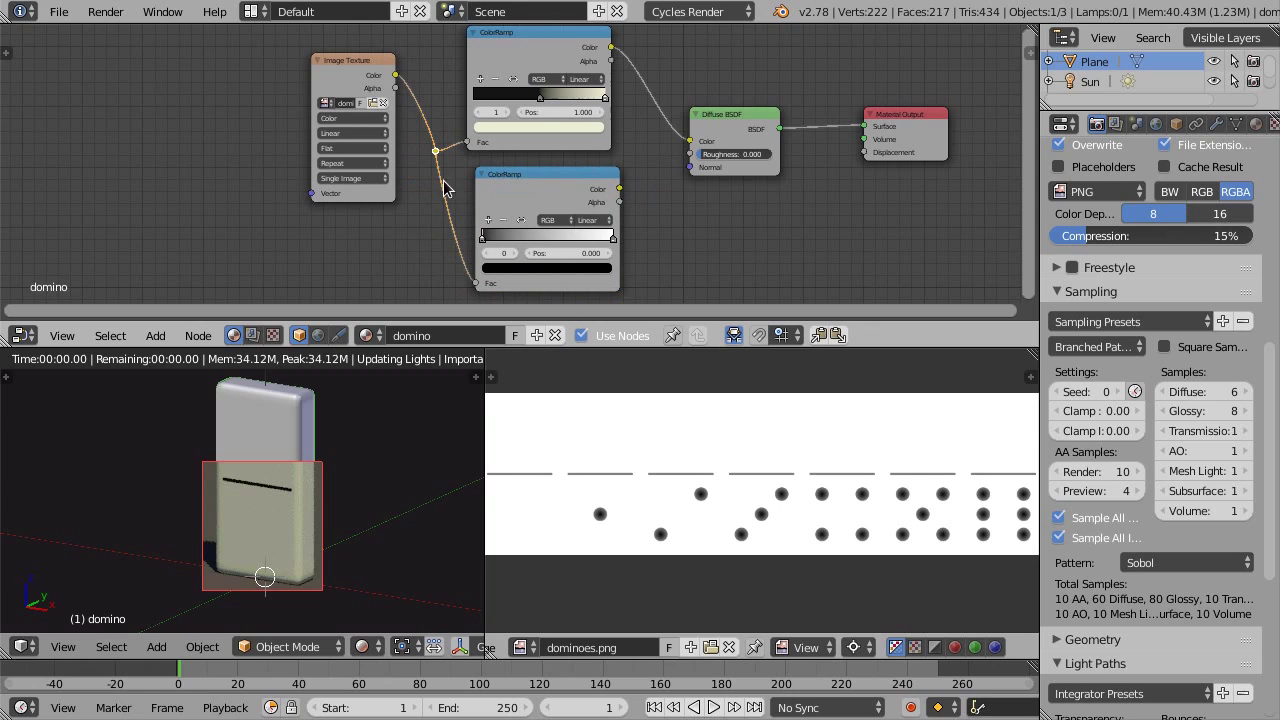
pyautogui.moveTo(612, 206); pyautogui.dragTo(580, 200, button='middle')
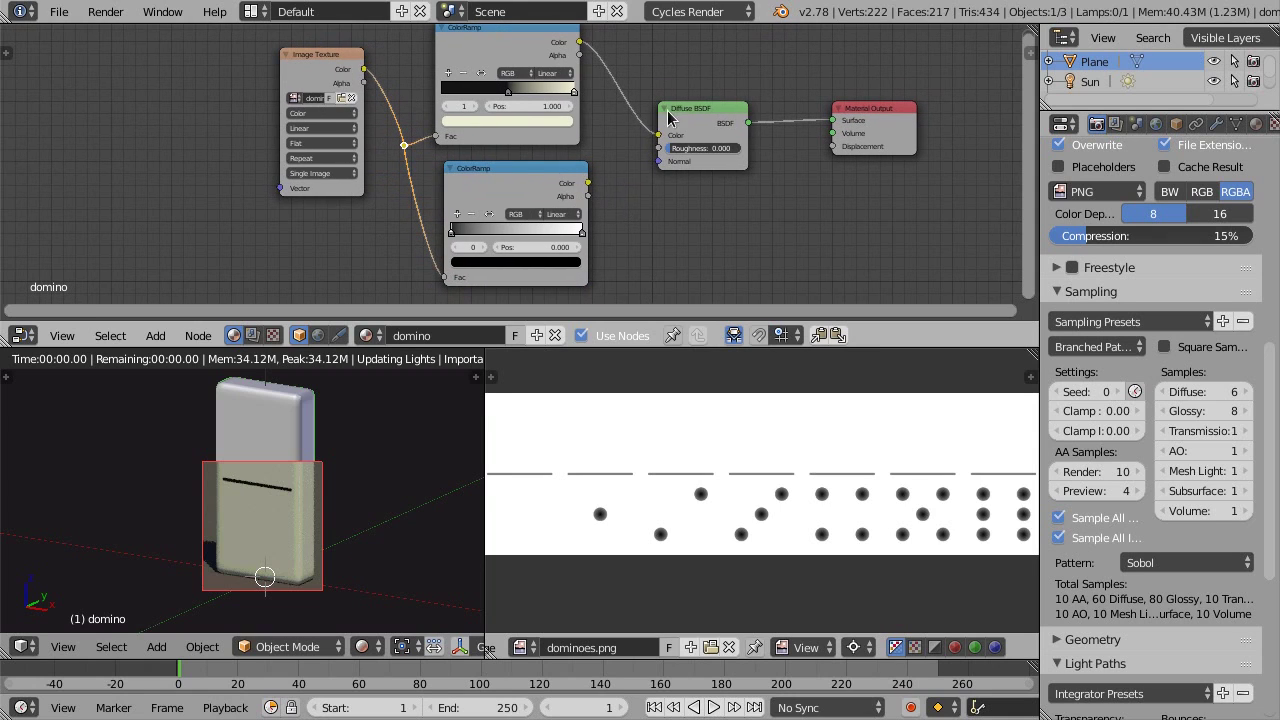
# Move the Diffuse BSDF and Material Output nodes further right
pyautogui.click(690, 117)
pyautogui.moveTo(690, 117); pyautogui.dragTo(740, 118)
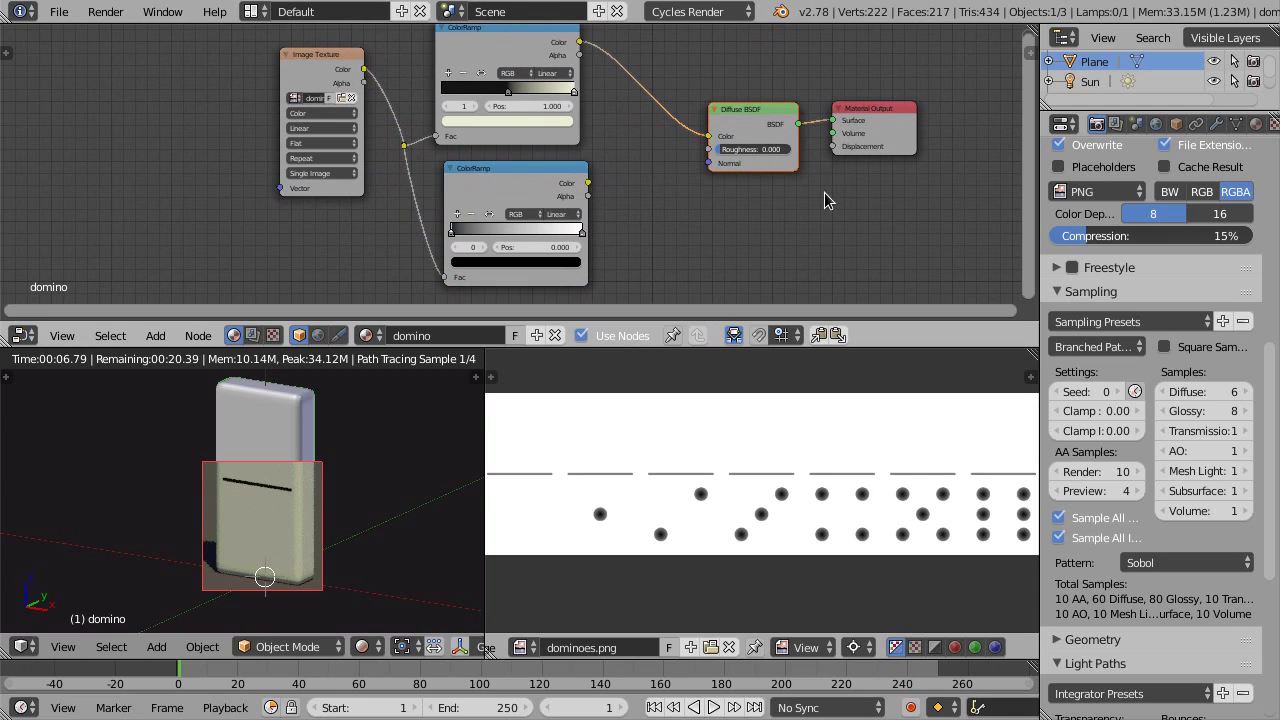
pyautogui.hotkey('shift', 'l')
pyautogui.press('g')
pyautogui.click(855, 175)
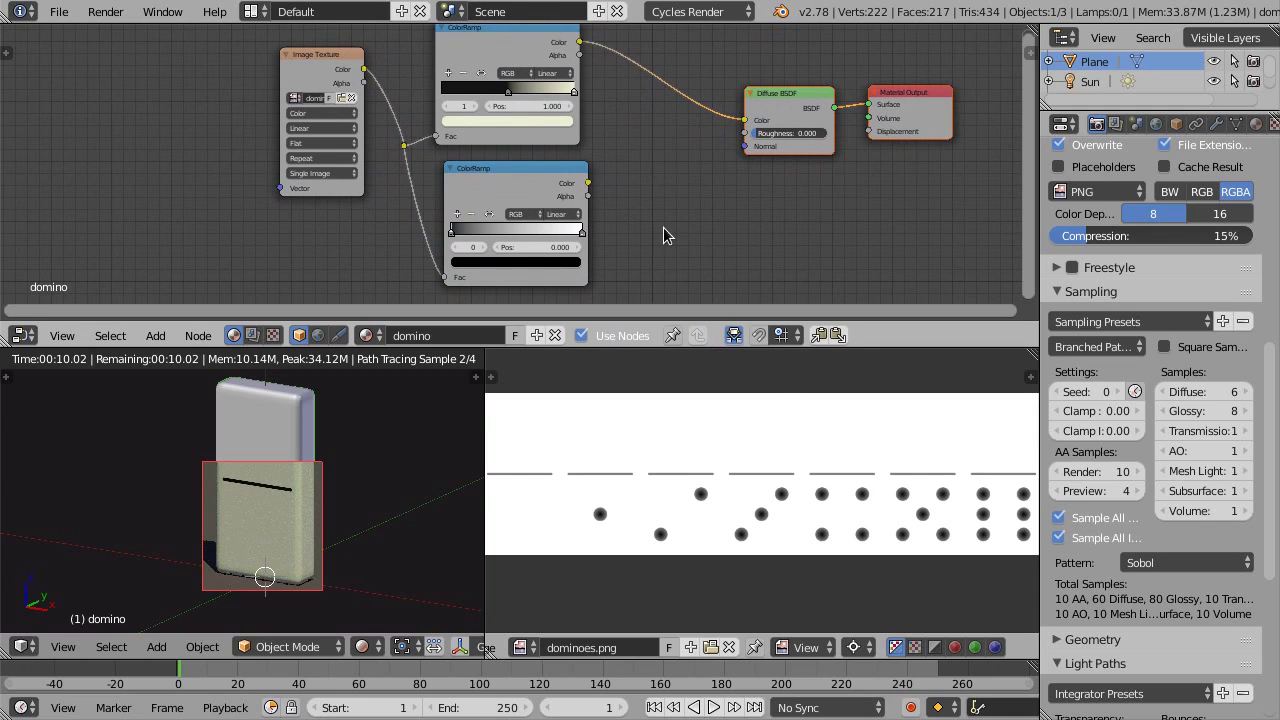
pyautogui.scroll(1, 650, 228)
pyautogui.hotkey('shift', 'a')
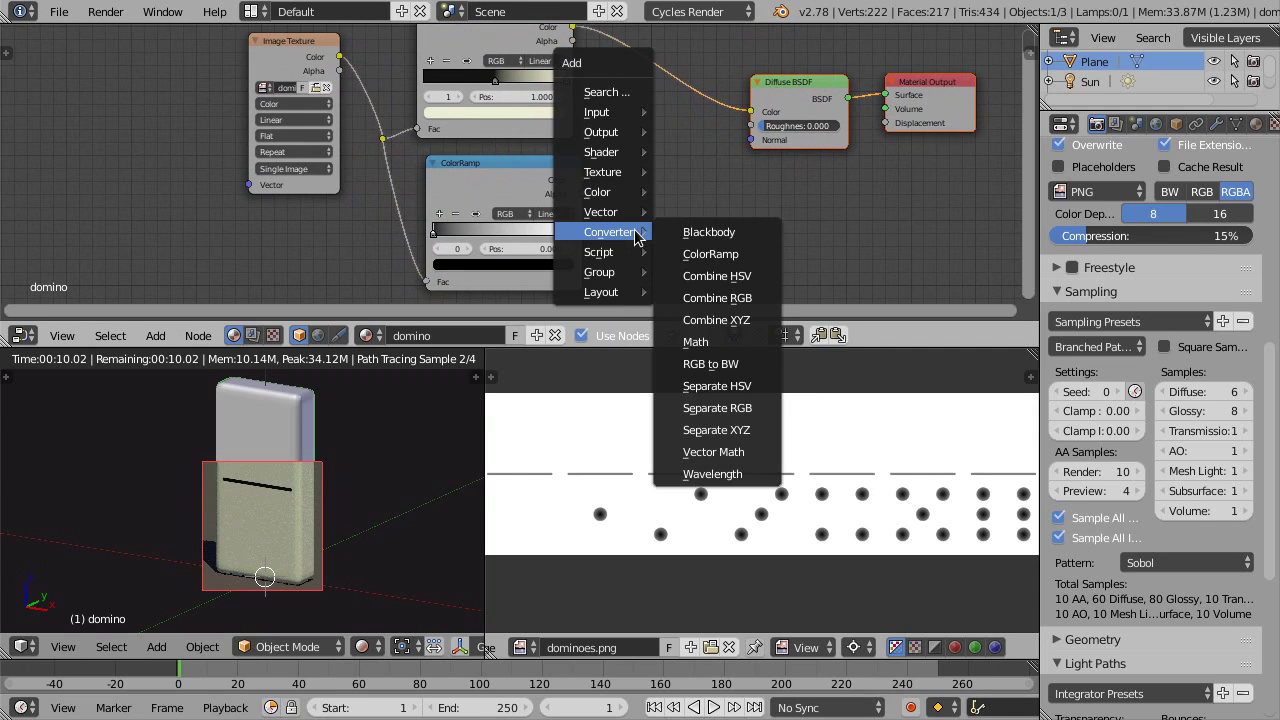
pyautogui.moveTo(601, 212)
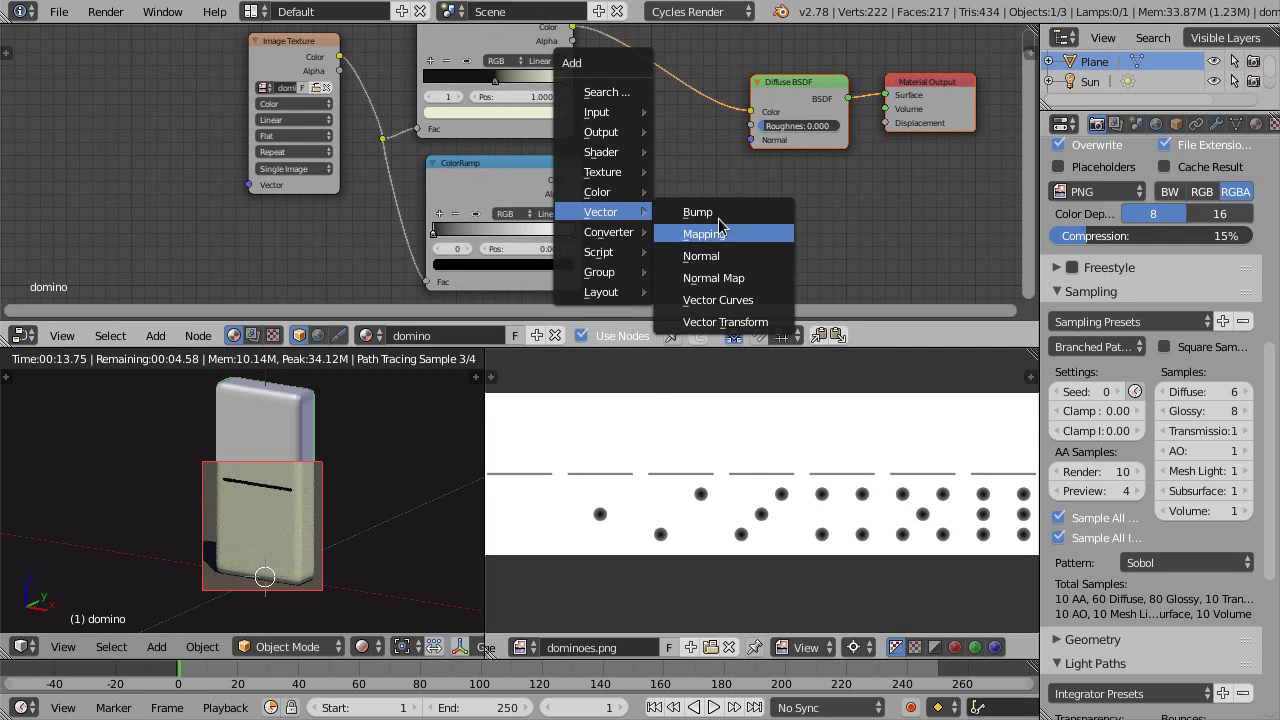
# Add a Bump node (Distance 0.05) from the lower ColorRamp into the Diffuse BSDF Normal
pyautogui.click(720, 222)
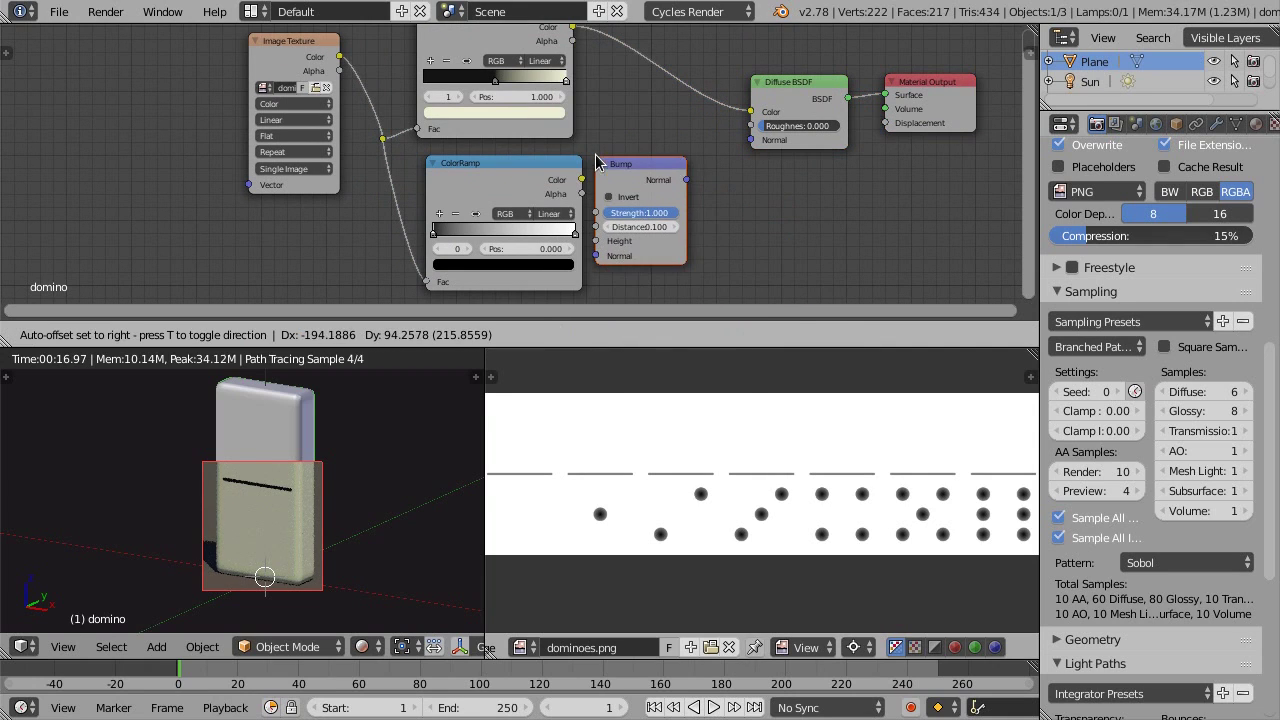
pyautogui.click(688, 233)
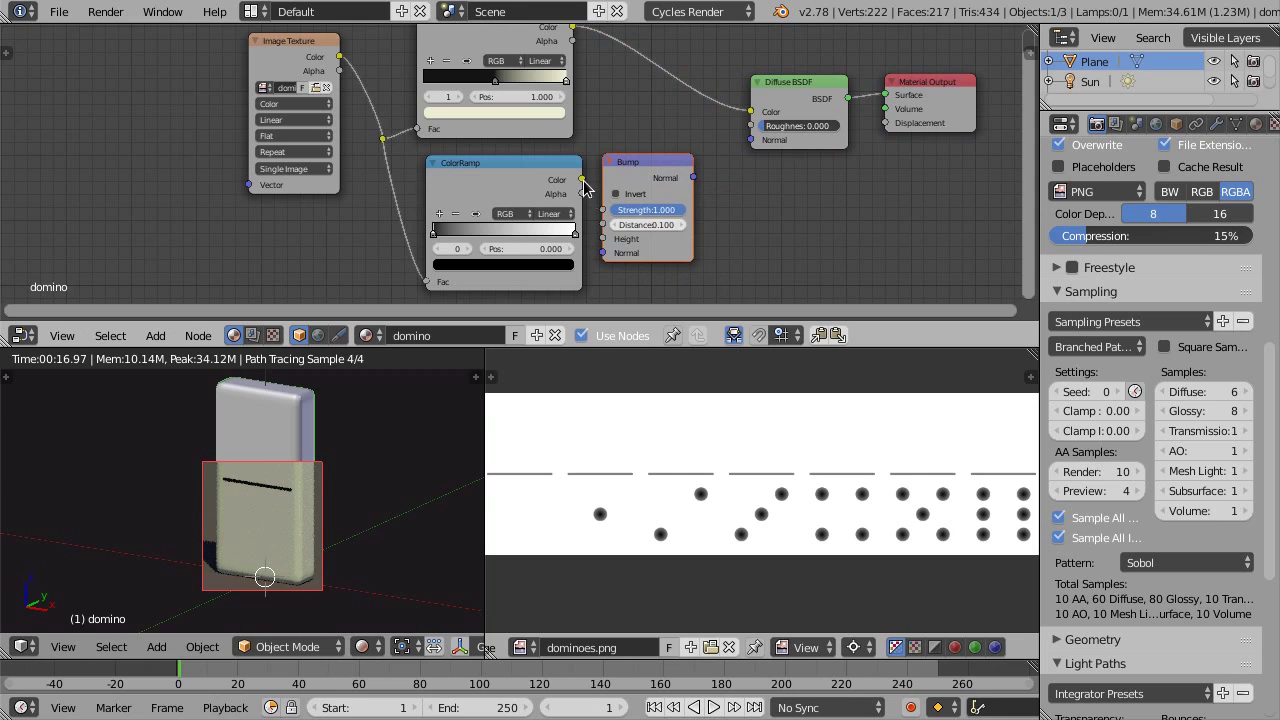
pyautogui.scroll(1, 670, 193)
pyautogui.moveTo(573, 178); pyautogui.dragTo(594, 248)
pyautogui.click(645, 230)
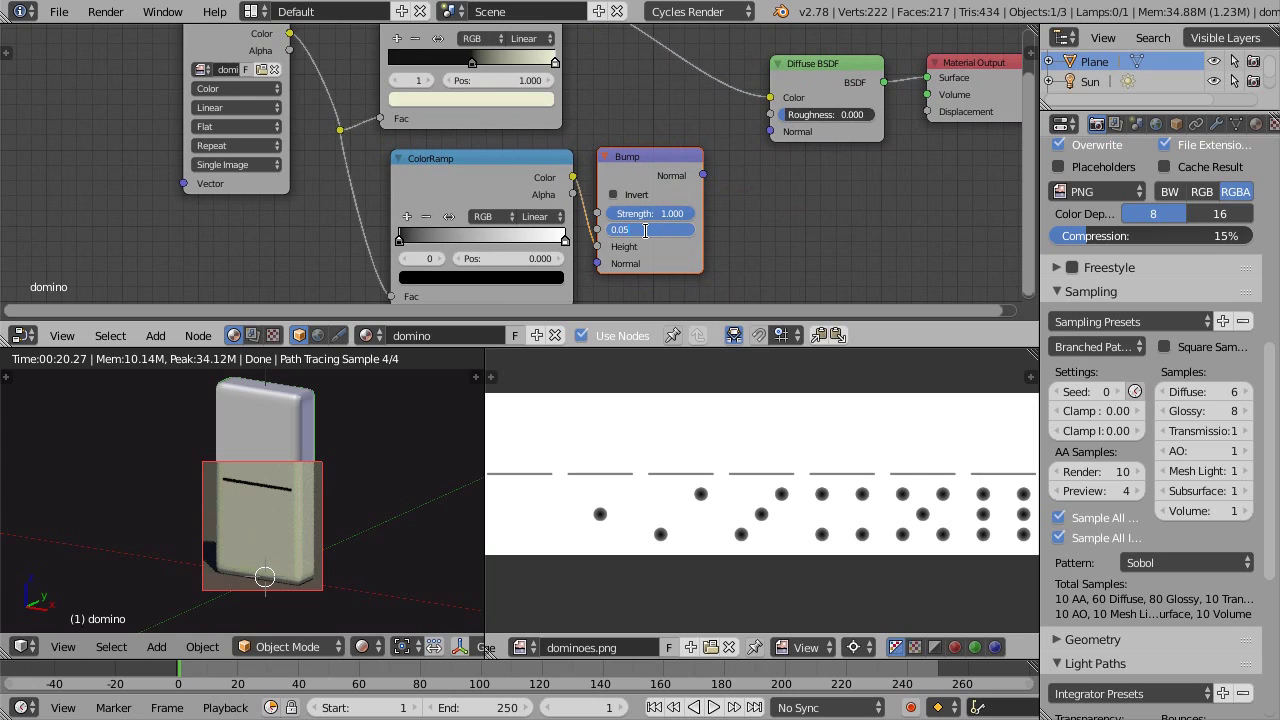
pyautogui.press('Return')
pyautogui.moveTo(703, 175); pyautogui.dragTo(782, 137)
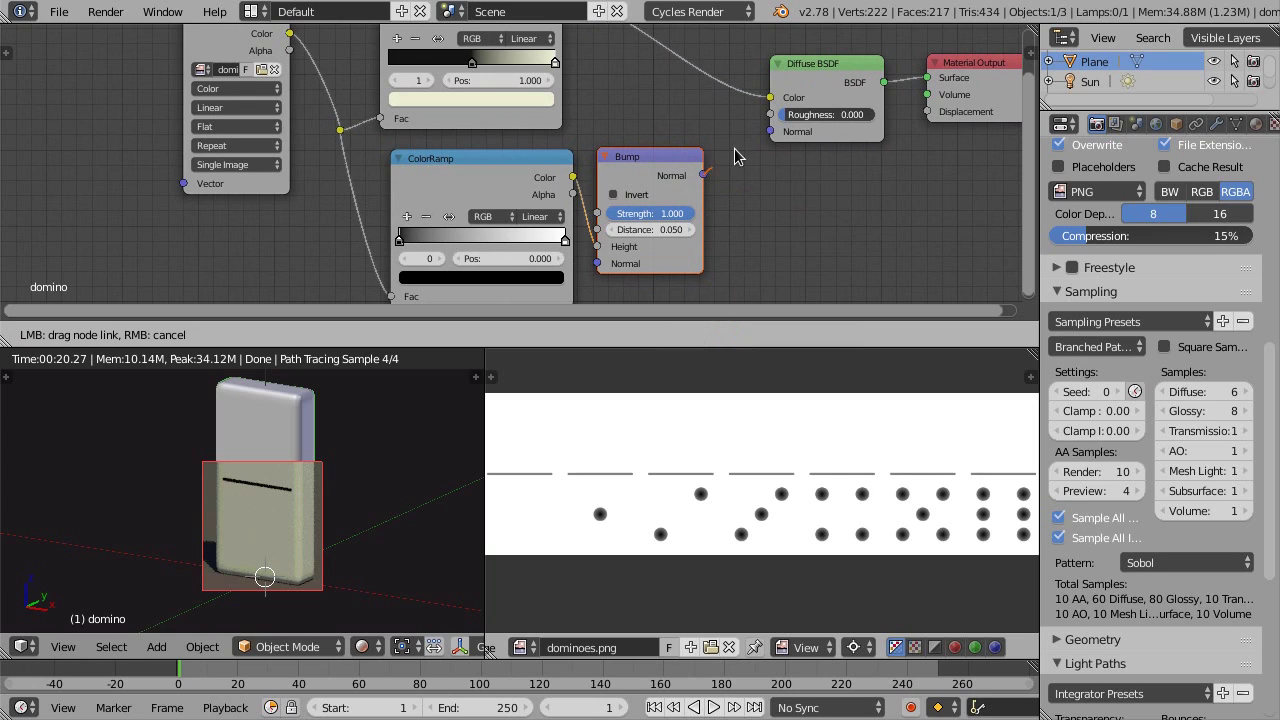
pyautogui.moveTo(752, 213); pyautogui.dragTo(837, 191, button='middle')
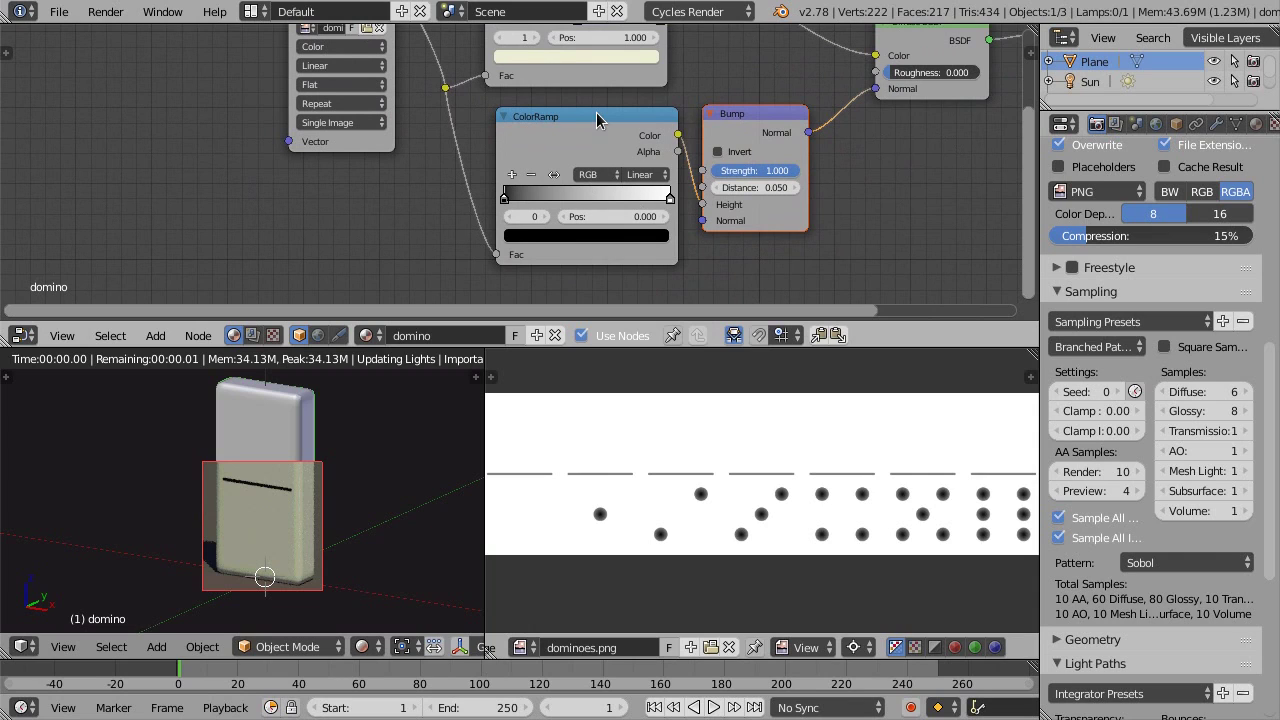
pyautogui.moveTo(600, 138); pyautogui.dragTo(590, 138)
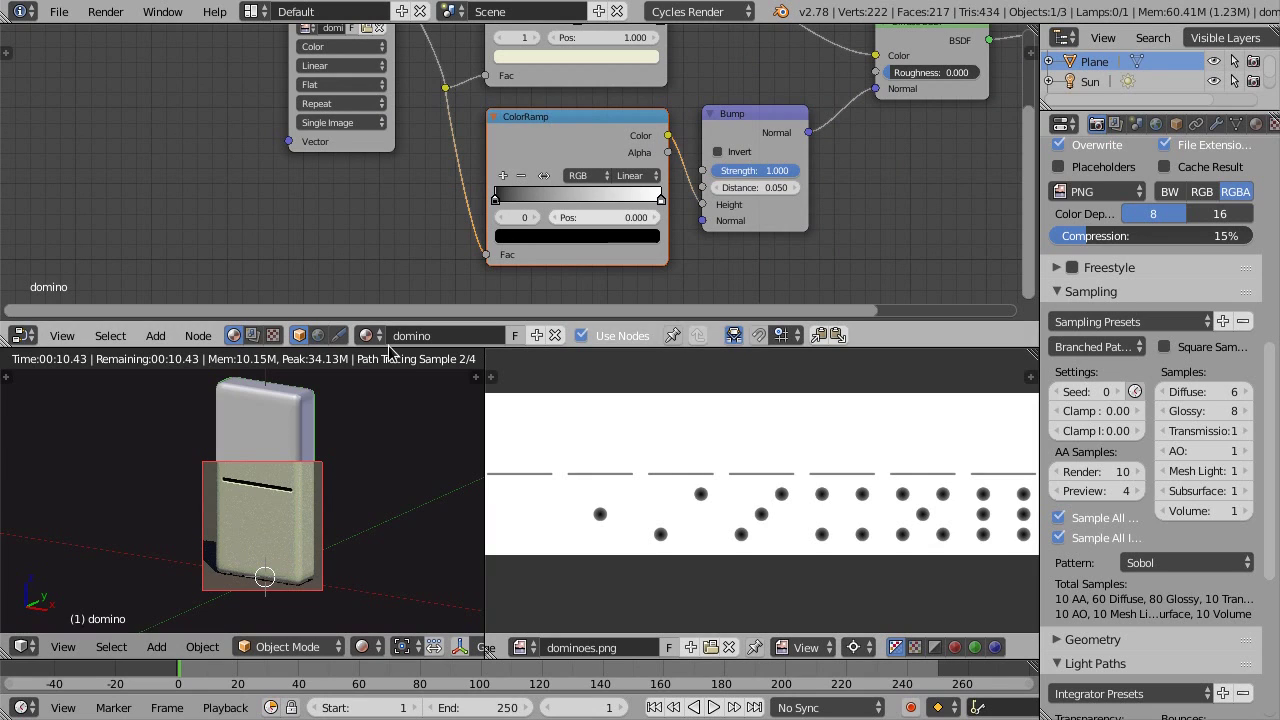
# Set the lower ColorRamp's right stop colour to HSV Value 0.5
pyautogui.scroll(2, 690, 225)
pyautogui.click(647, 188)
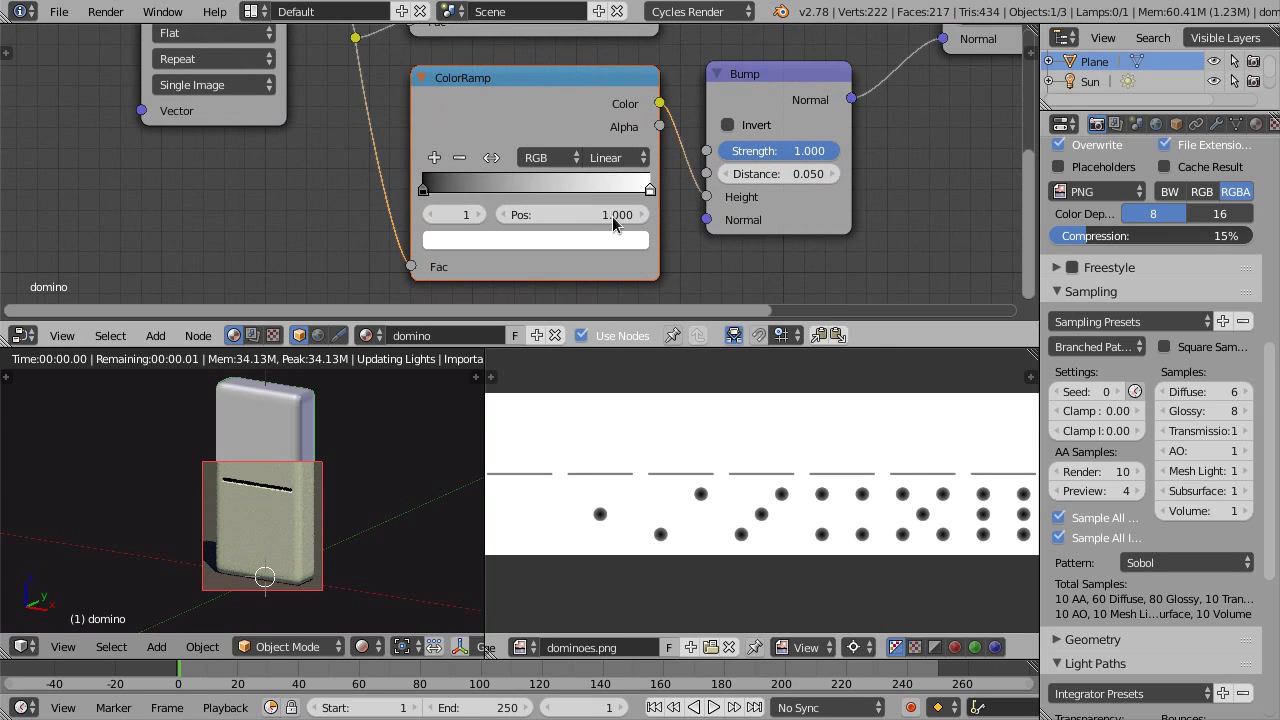
pyautogui.click(540, 241)
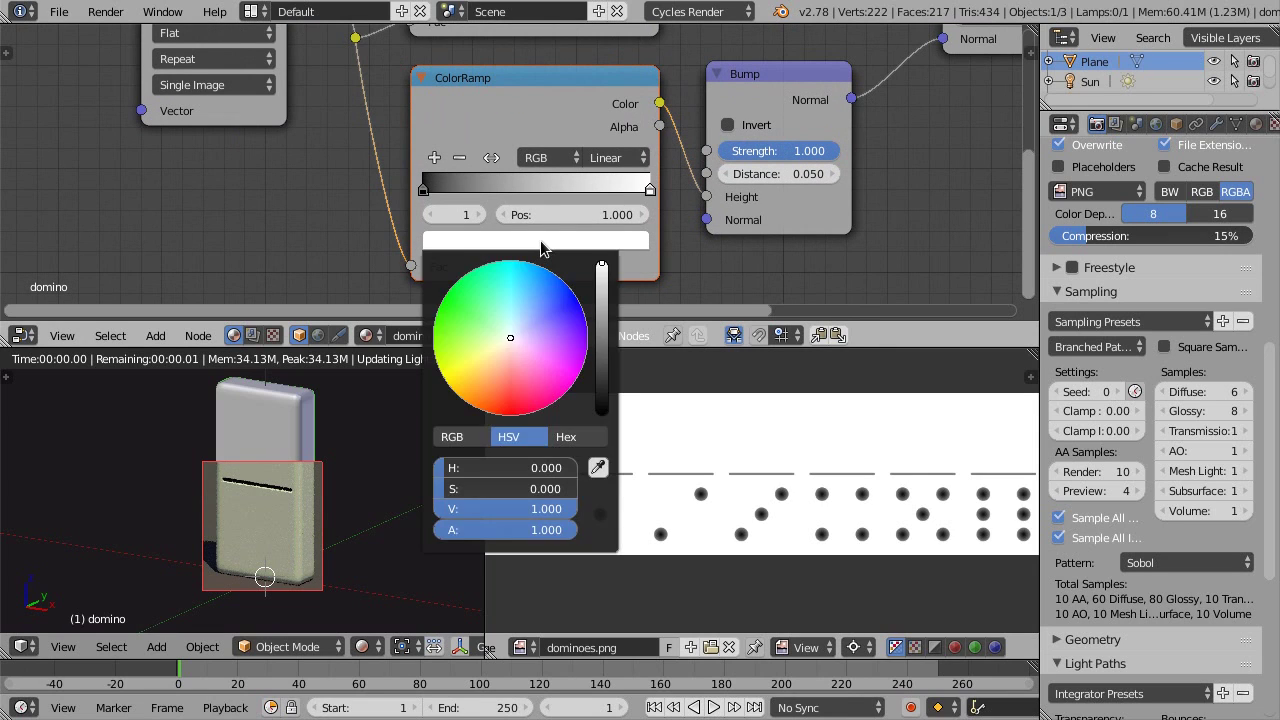
pyautogui.click(461, 441)
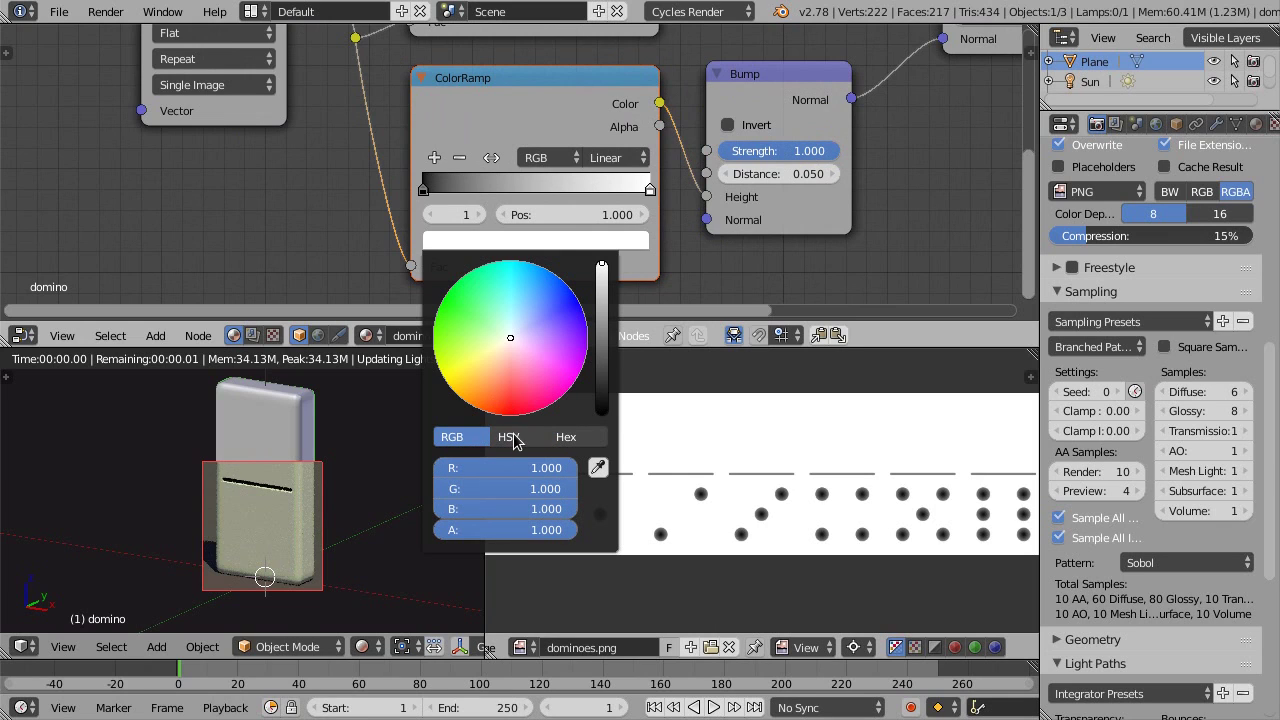
pyautogui.click(514, 442)
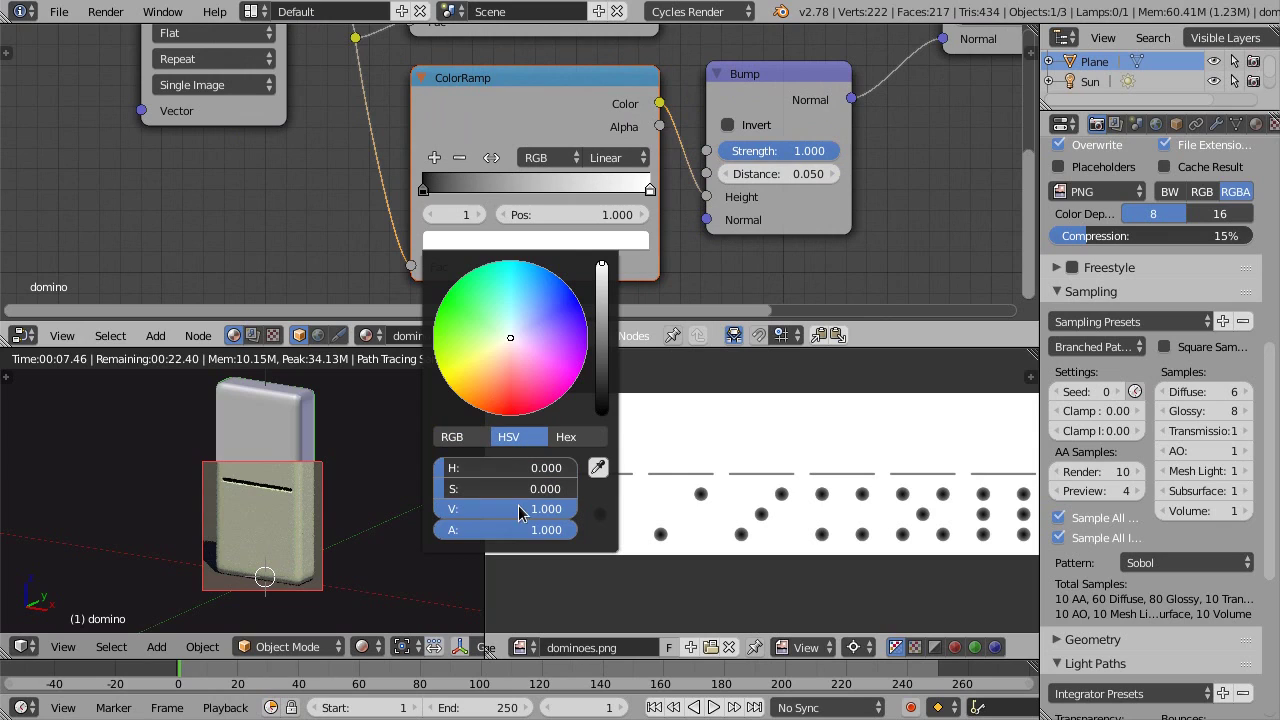
pyautogui.click(518, 508)
pyautogui.write('.5')
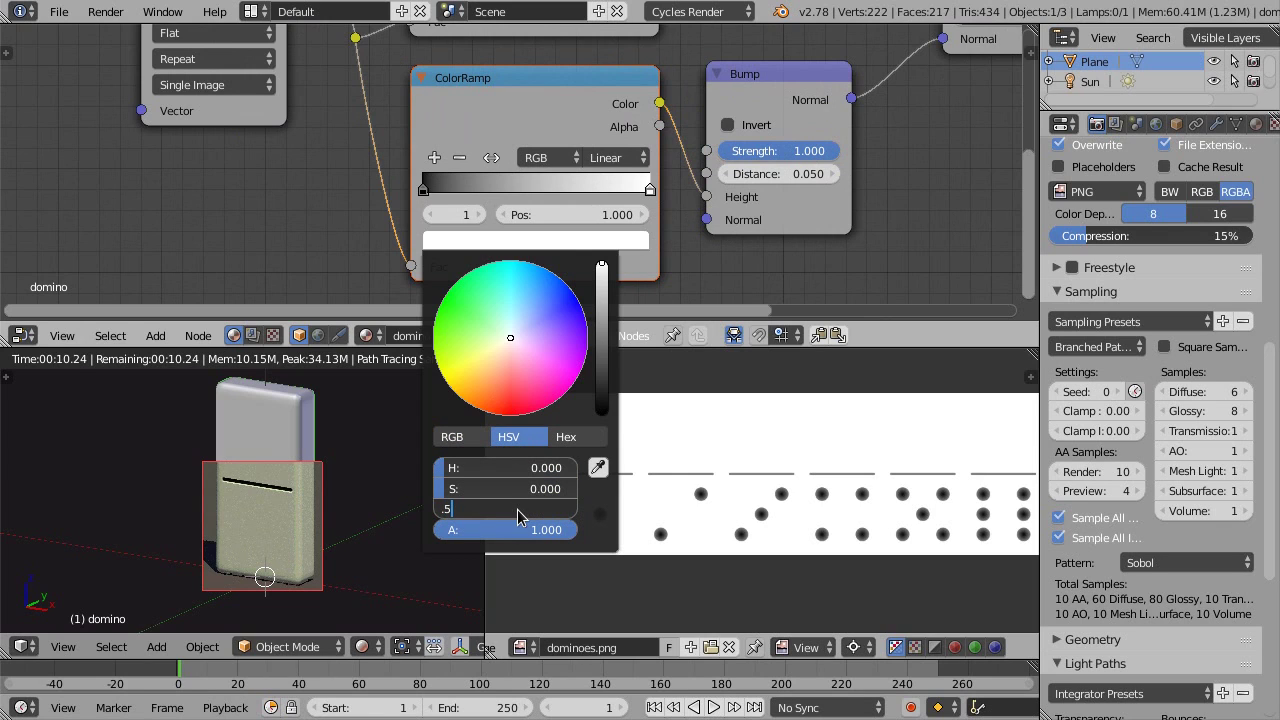
pyautogui.press('Return')
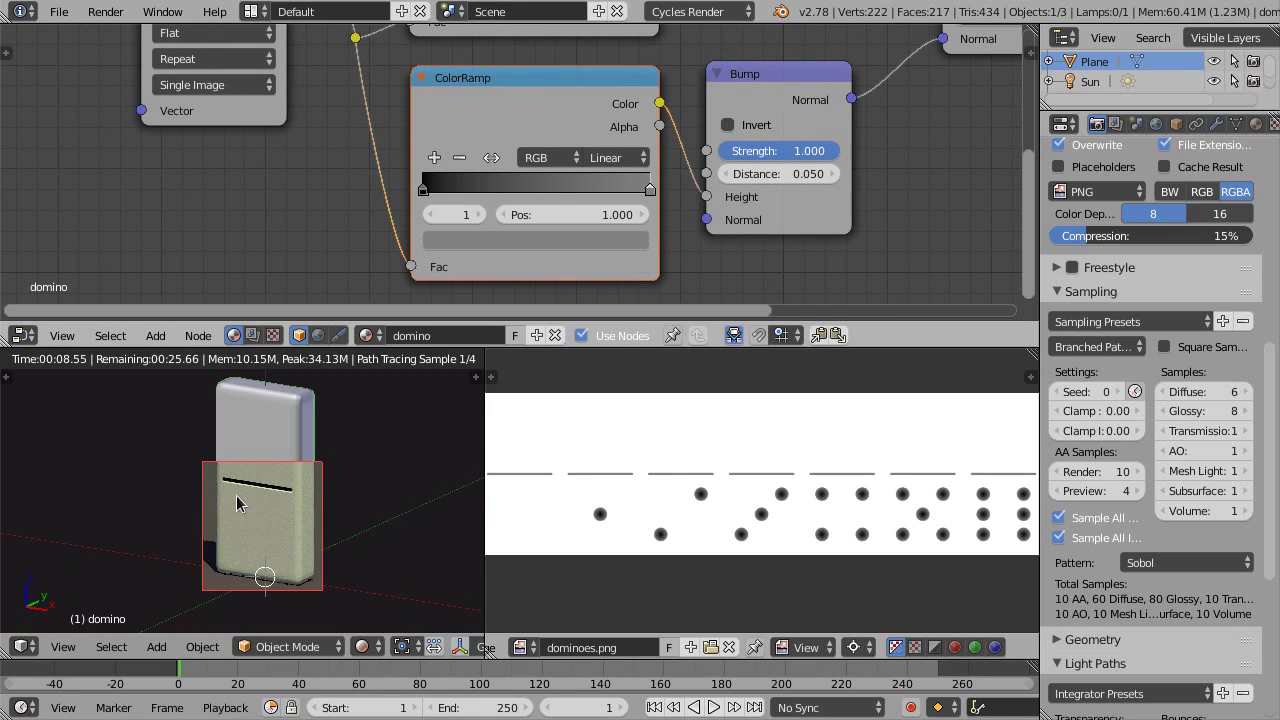
pyautogui.scroll(-2, 775, 215)
# Move the Image Texture node down and left
pyautogui.scroll(-2, 775, 215)
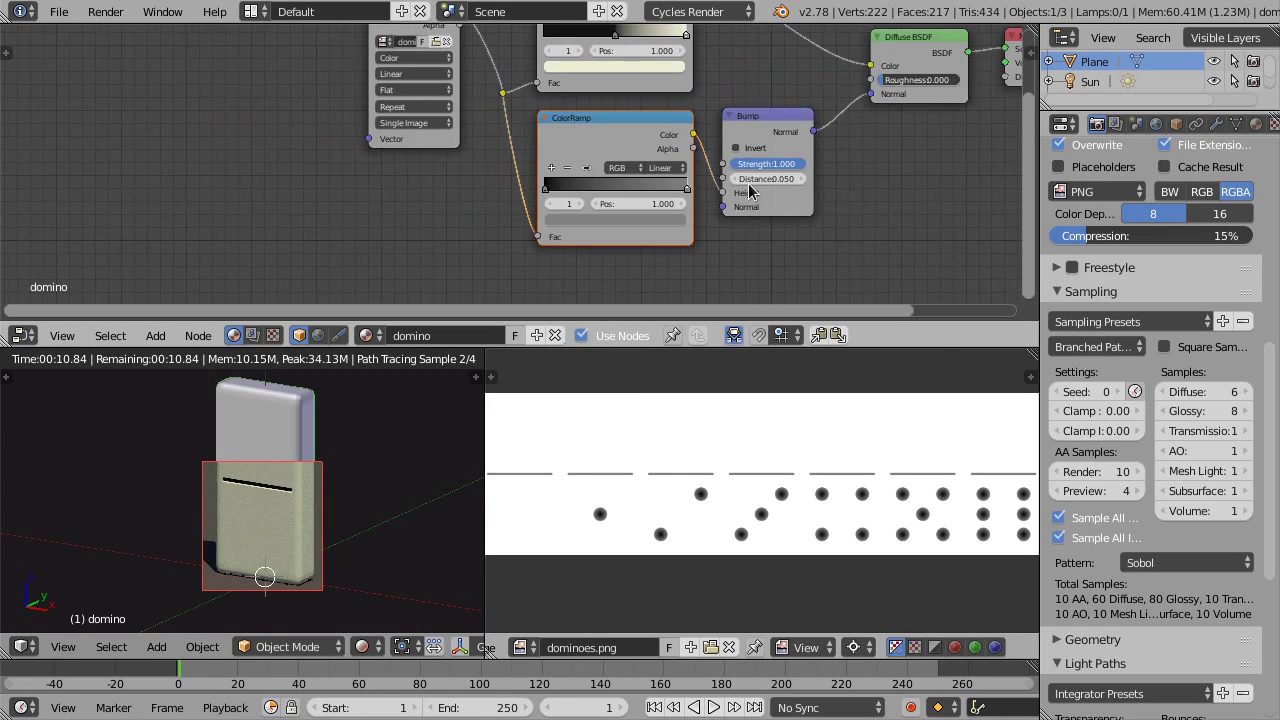
pyautogui.keyDown('shift'); pyautogui.scroll(2, 523, 209); pyautogui.keyUp('shift')
pyautogui.keyDown('ctrl'); pyautogui.hscroll(-3, 620, 175); pyautogui.keyUp('ctrl')
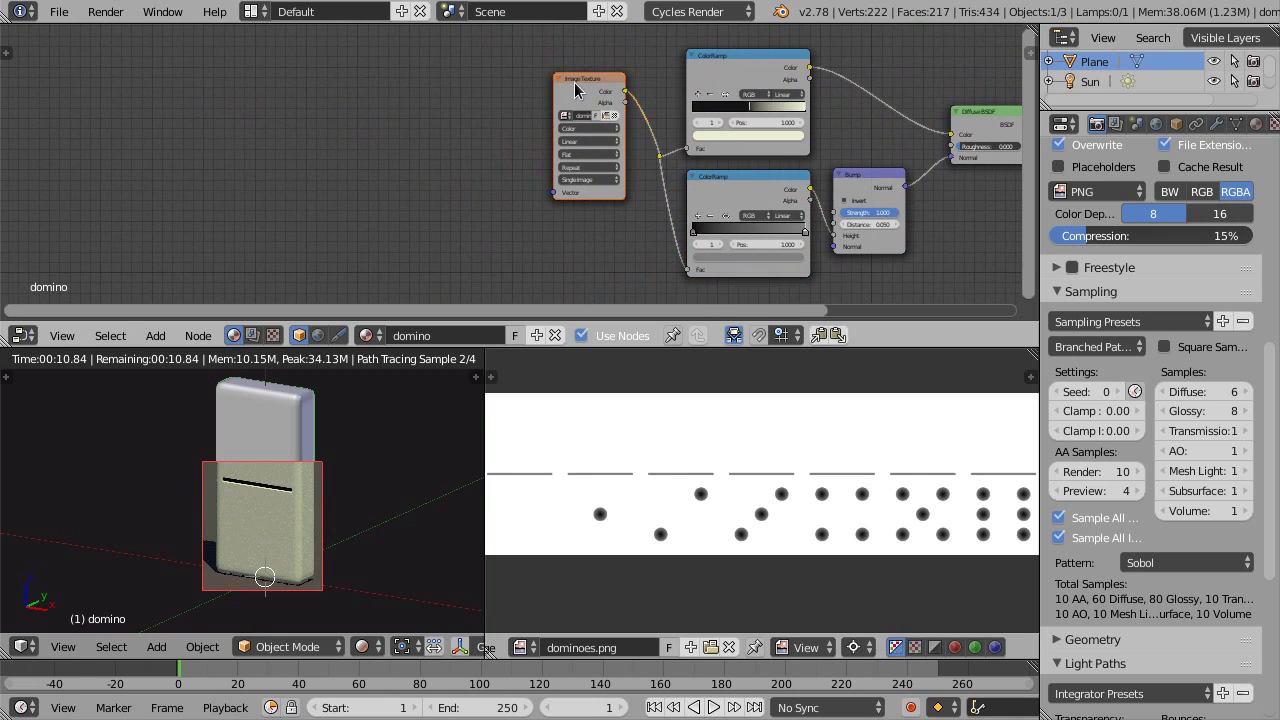
pyautogui.moveTo(576, 85); pyautogui.dragTo(555, 115)
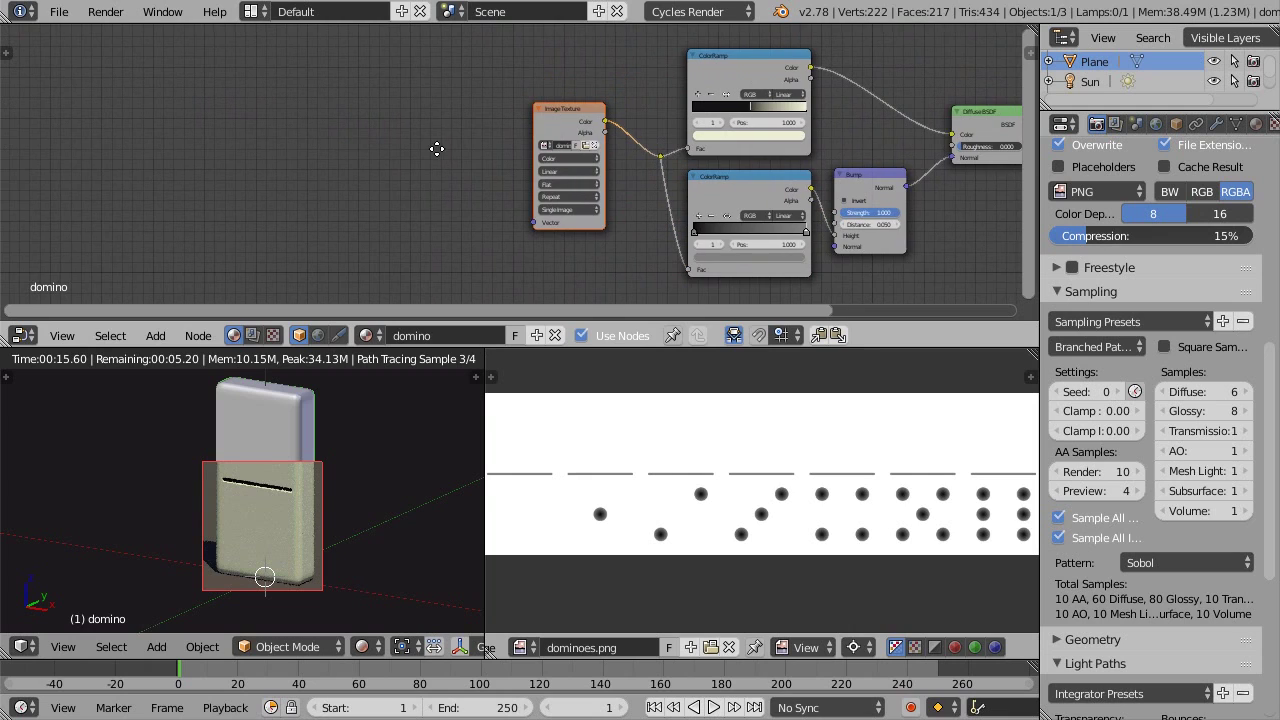
pyautogui.keyDown('ctrl'); pyautogui.hscroll(-1, 500, 149); pyautogui.keyUp('ctrl')
pyautogui.keyDown('ctrl'); pyautogui.hscroll(-3, 503, 157); pyautogui.keyUp('ctrl')
pyautogui.scroll(-1, 706, 437)
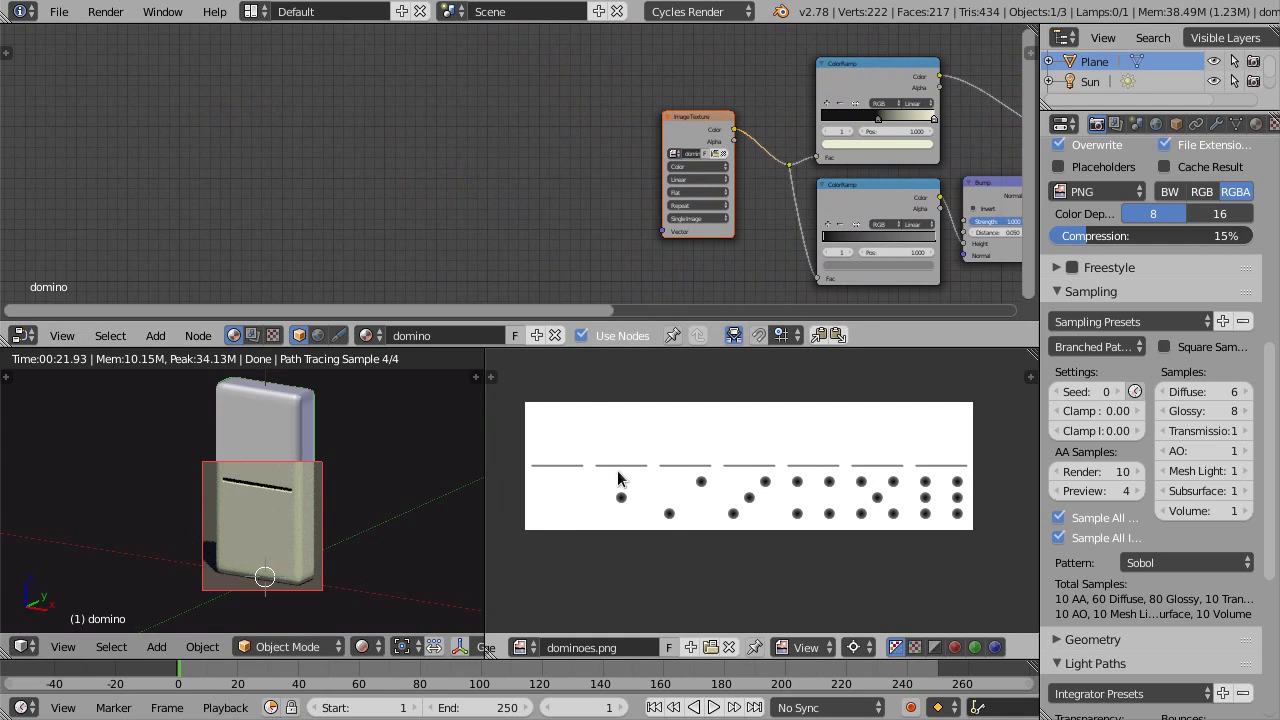
# Check the domino's UV layout in Edit Mode, return to Object Mode, and clear space left of the nodes
pyautogui.press('Tab')
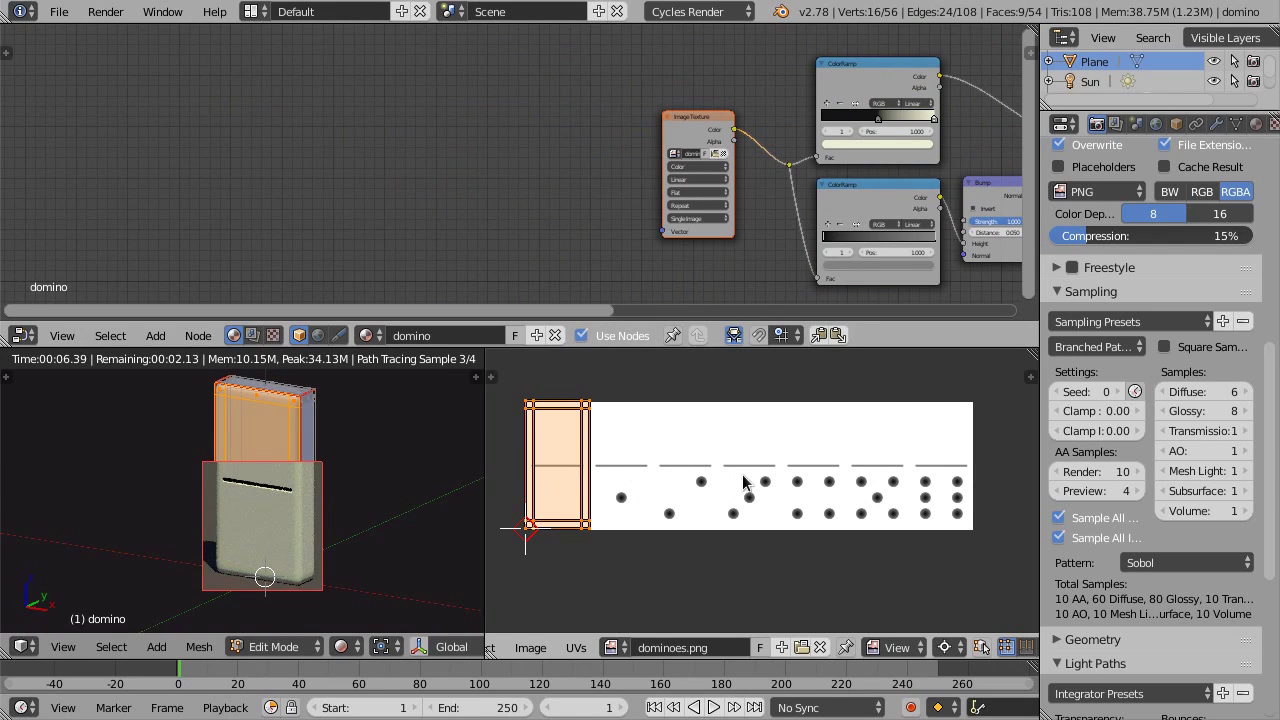
pyautogui.press('Tab')
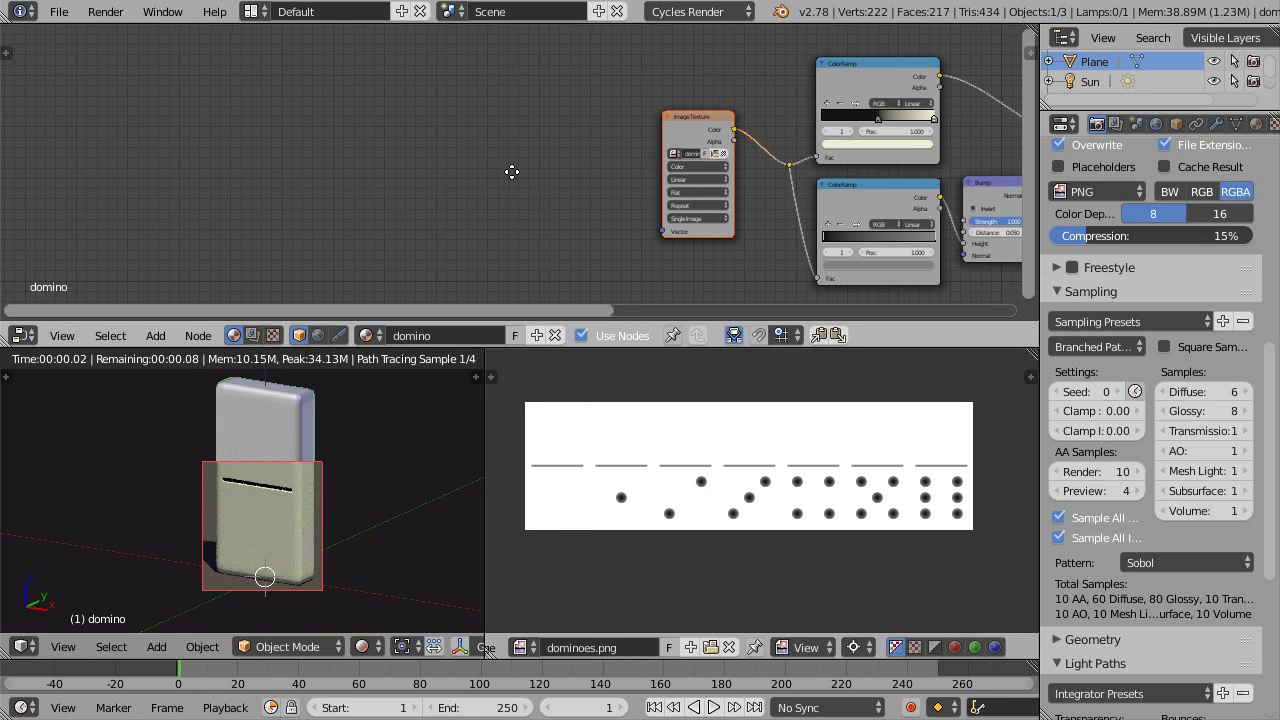
pyautogui.moveTo(511, 172); pyautogui.dragTo(518, 178, button='middle')
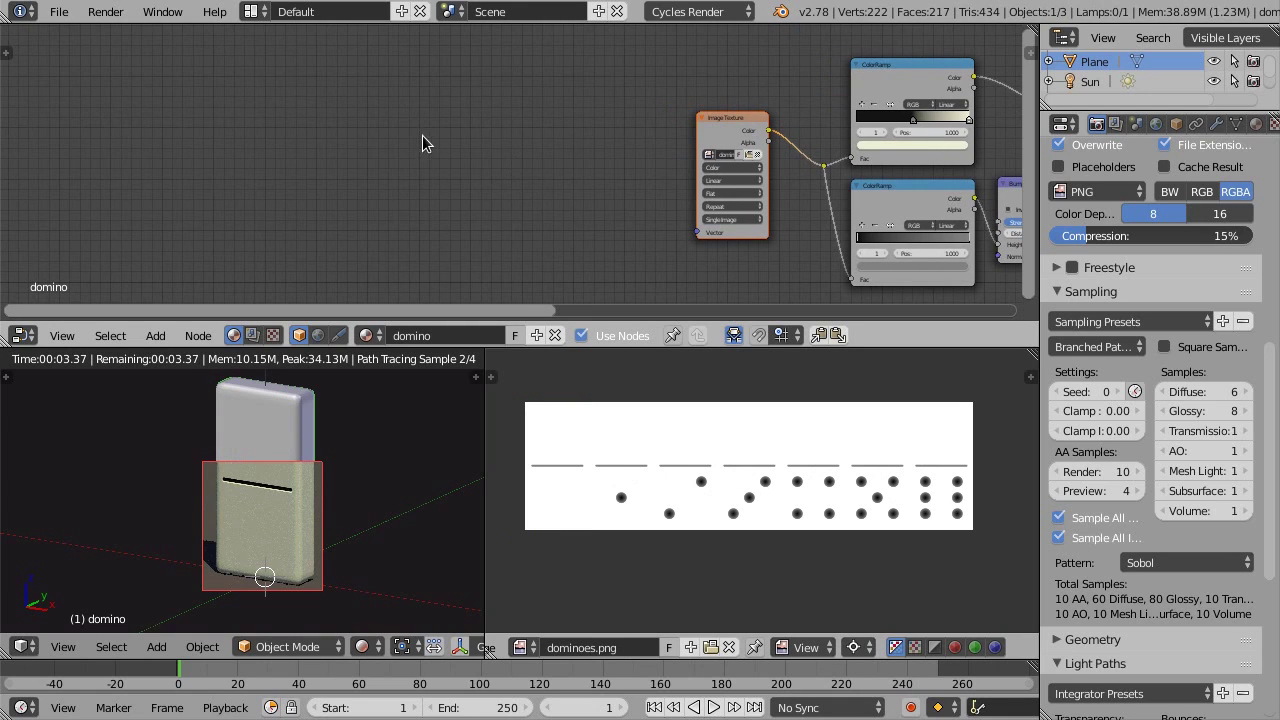
pyautogui.moveTo(422, 135); pyautogui.dragTo(432, 135, button='middle')
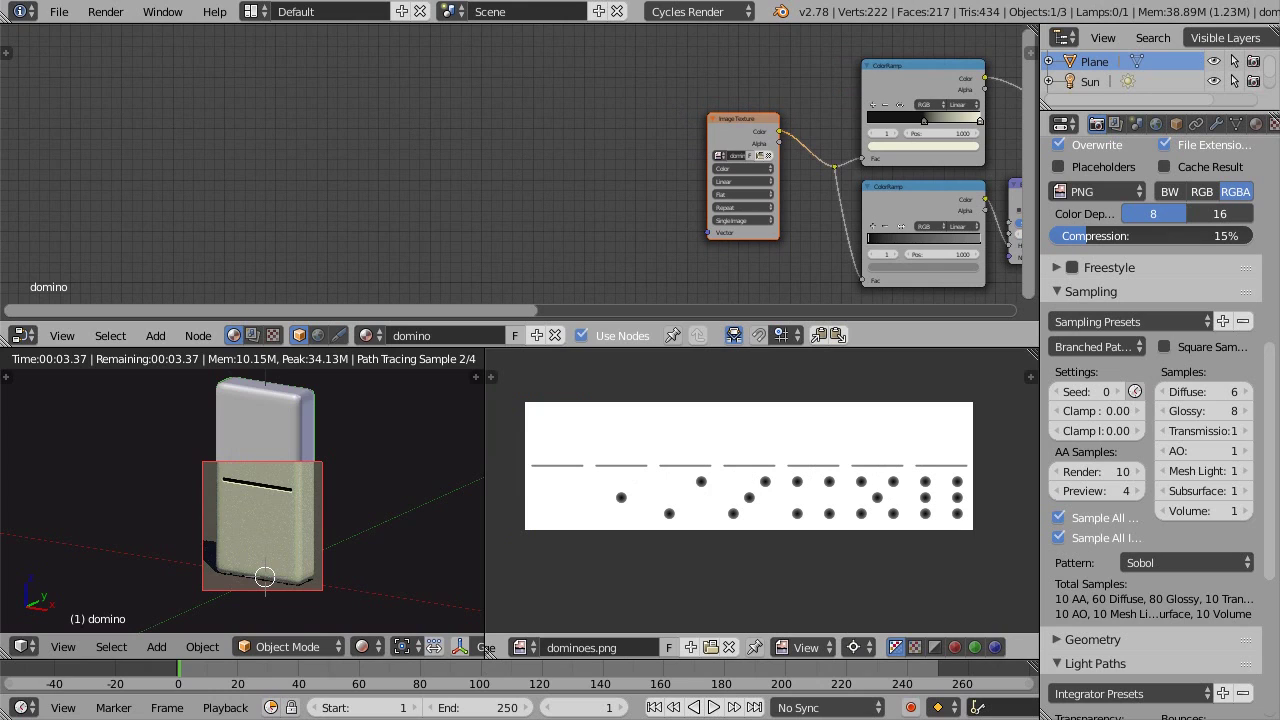
pyautogui.moveTo(436, 134); pyautogui.dragTo(472, 147, button='middle')
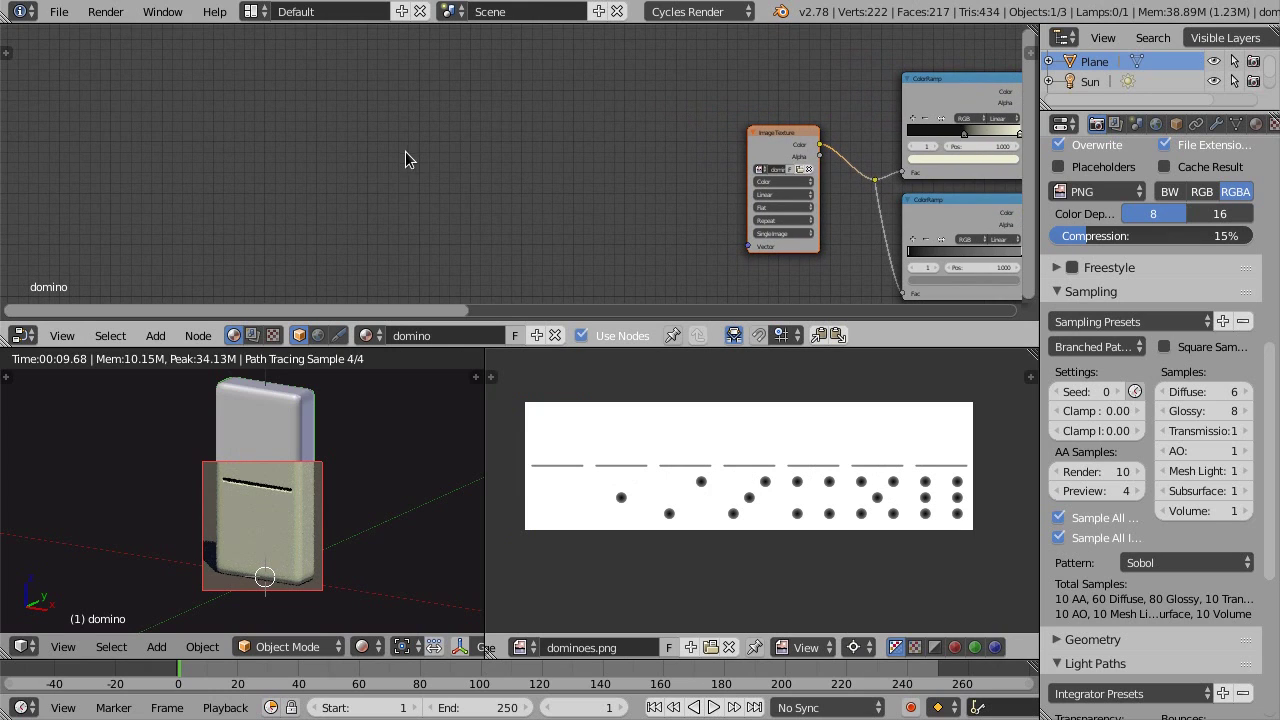
pyautogui.hotkey('shift', 'a')
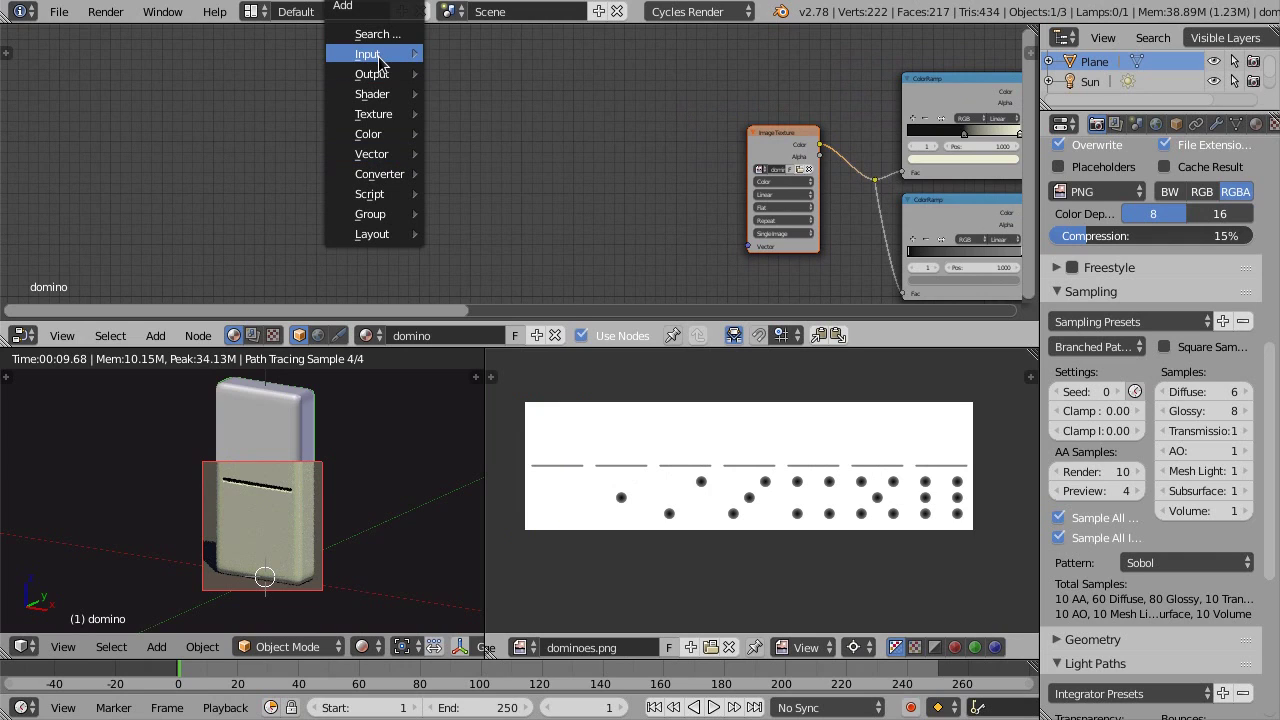
pyautogui.moveTo(368, 54)
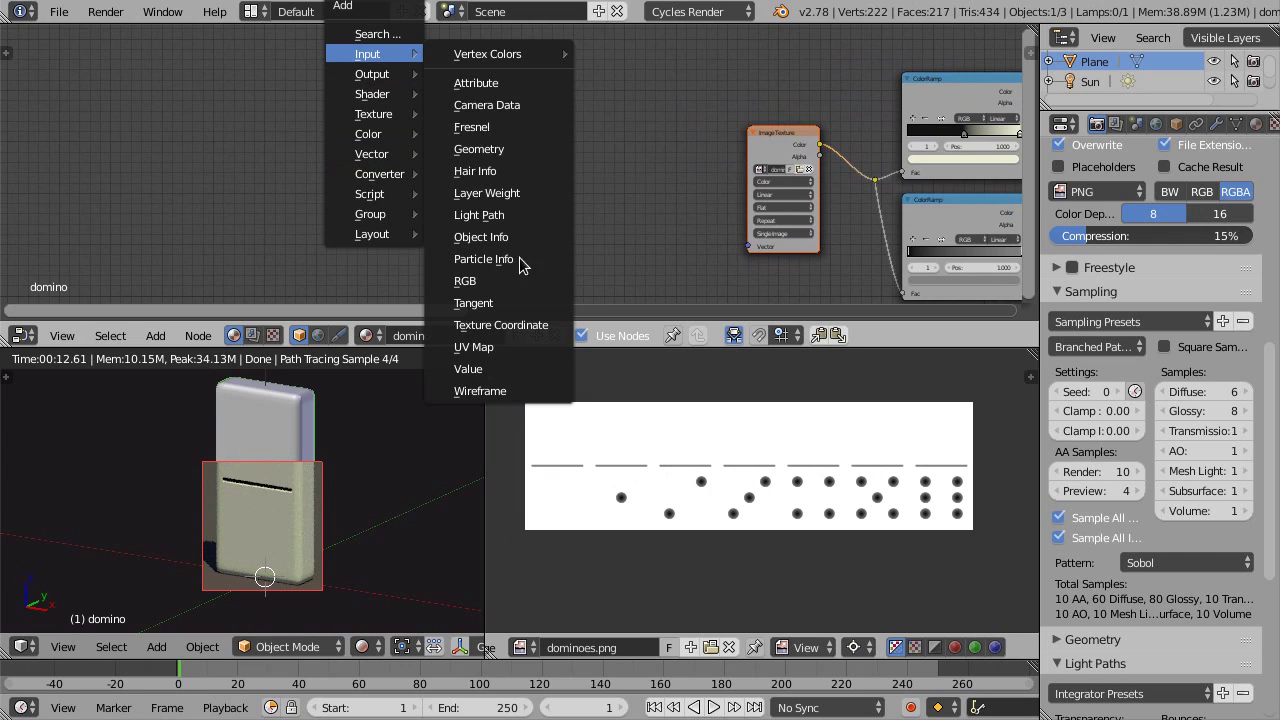
# Add a UV Map node set to UVMap in the empty area
pyautogui.click(494, 348)
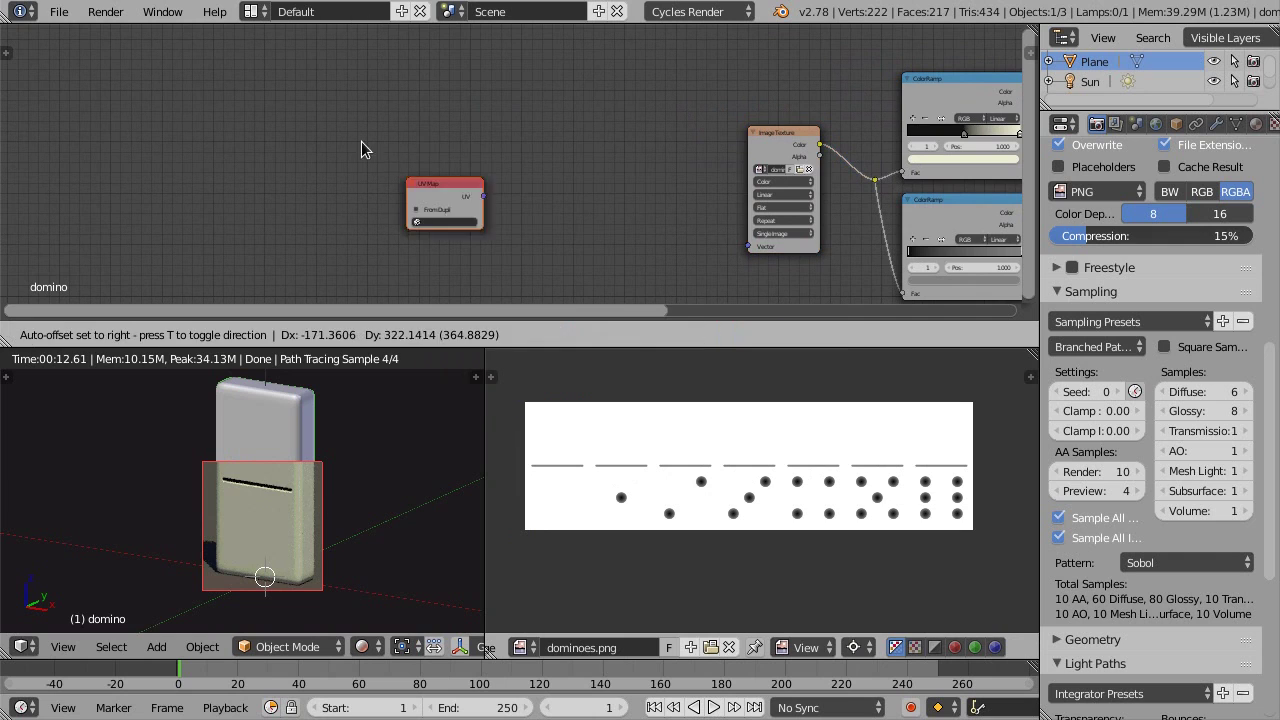
pyautogui.click(347, 126)
pyautogui.scroll(2, 353, 191)
pyautogui.click(383, 163)
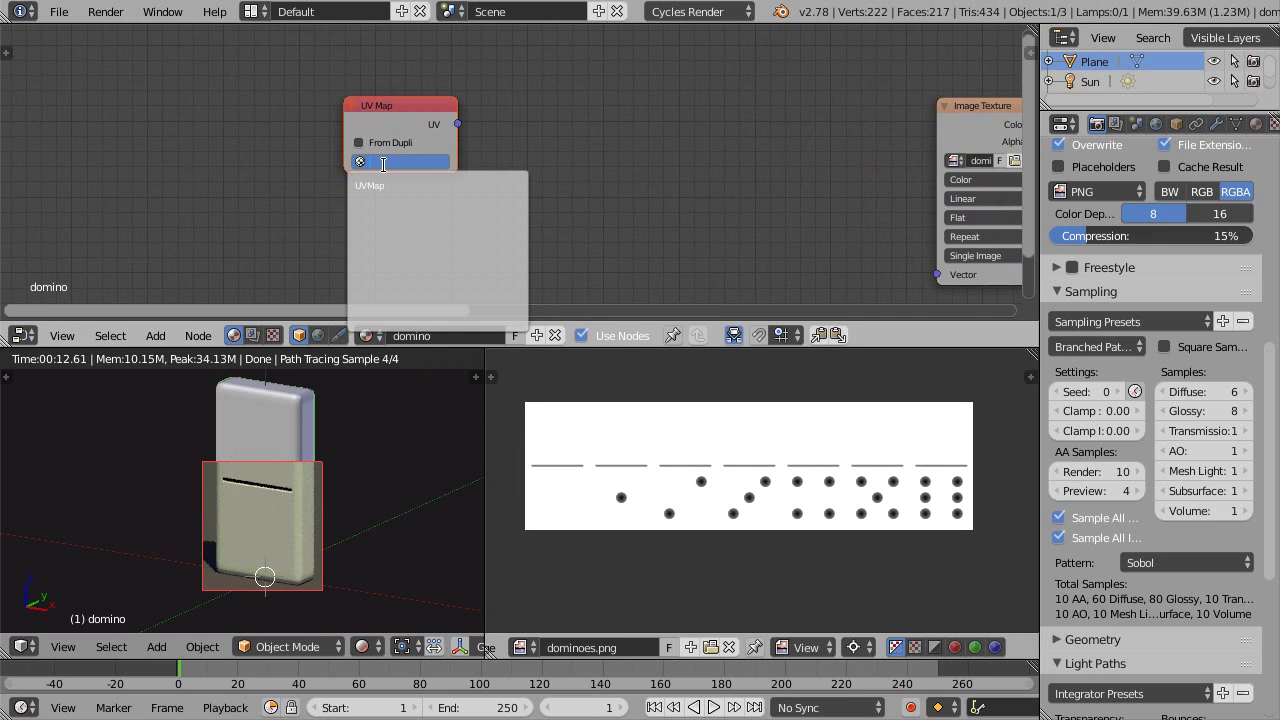
pyautogui.click(378, 182)
pyautogui.scroll(-2, 434, 191)
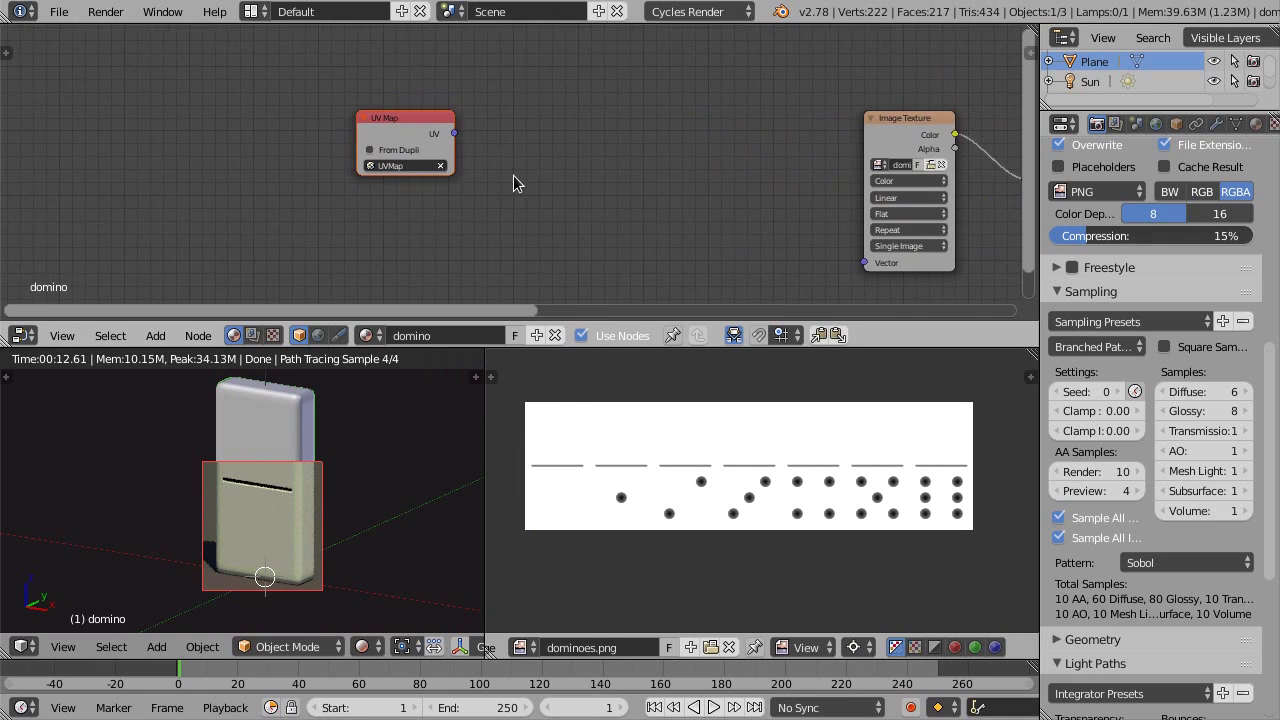
pyautogui.scroll(-1, 490, 190)
# Add a Separate XYZ node fed by the UV Map's UV output
pyautogui.hotkey('shift', 'a')
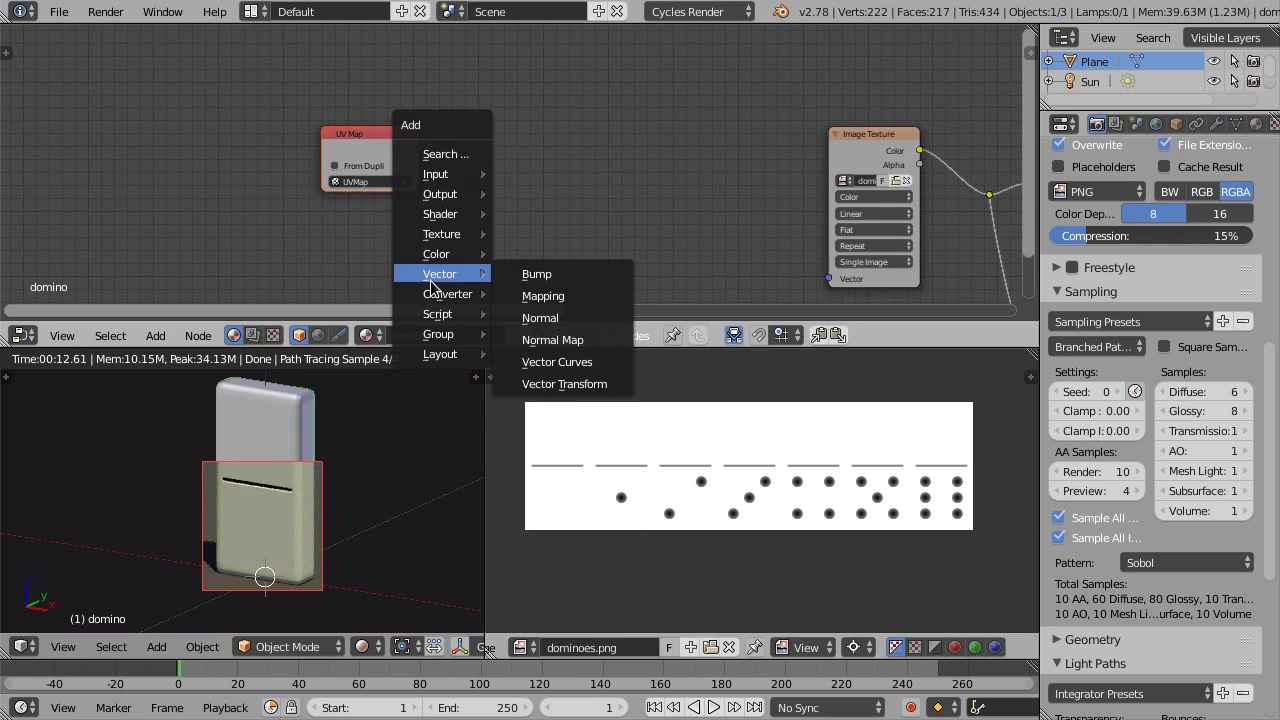
pyautogui.moveTo(447, 294)
pyautogui.click(595, 492)
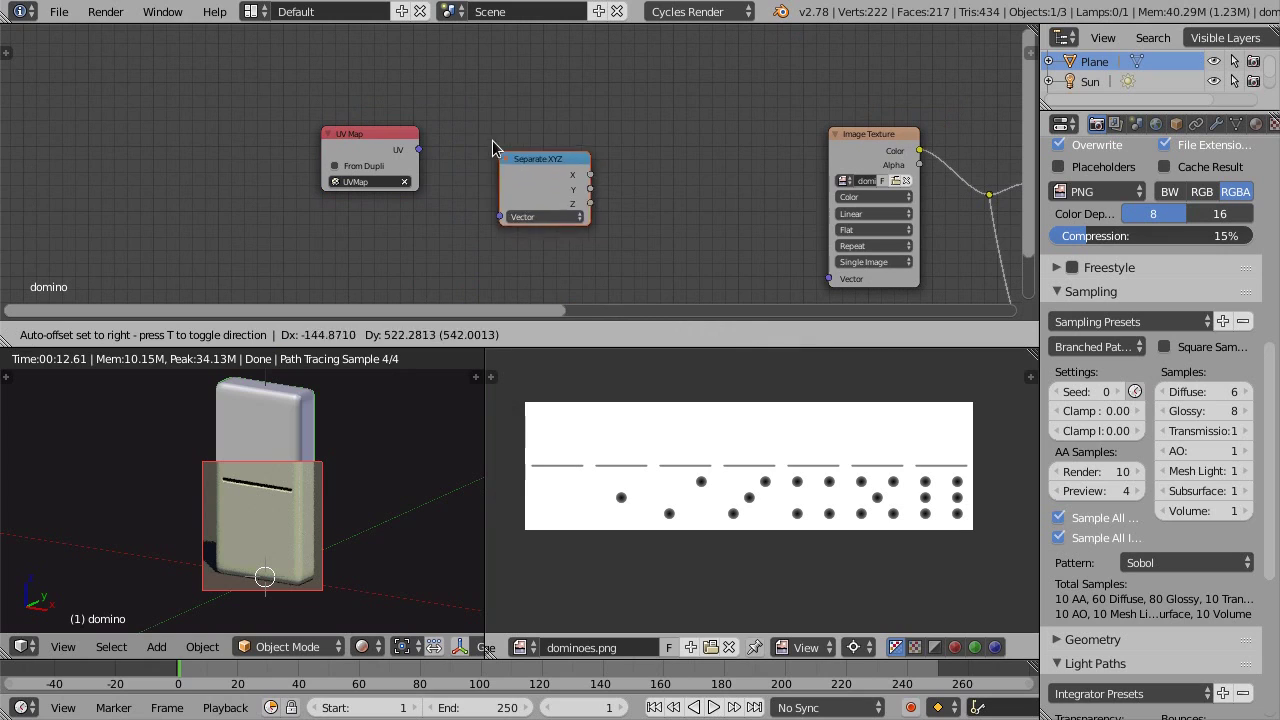
pyautogui.click(445, 112)
pyautogui.moveTo(418, 149); pyautogui.dragTo(445, 185)
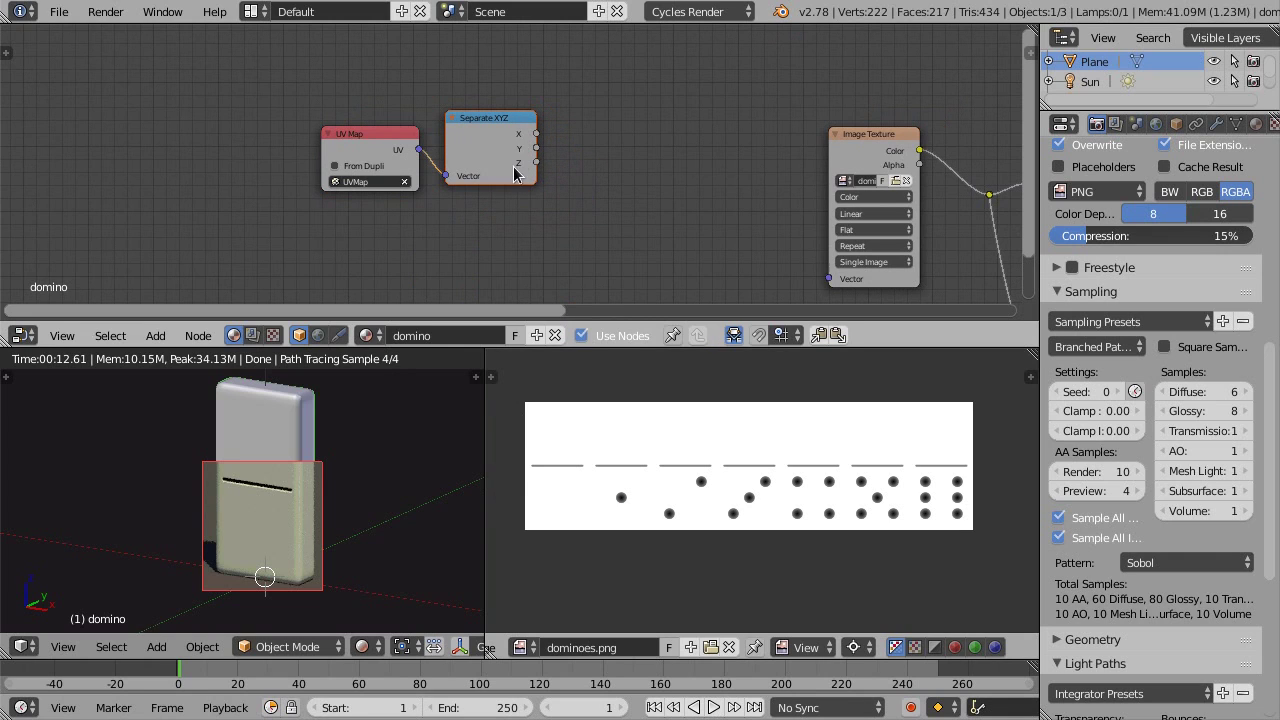
pyautogui.moveTo(509, 208); pyautogui.dragTo(416, 215, button='middle')
pyautogui.scroll(1, 431, 213)
# Add a Math Add node and connect Separate XYZ's X into it
pyautogui.hotkey('shift', 'a')
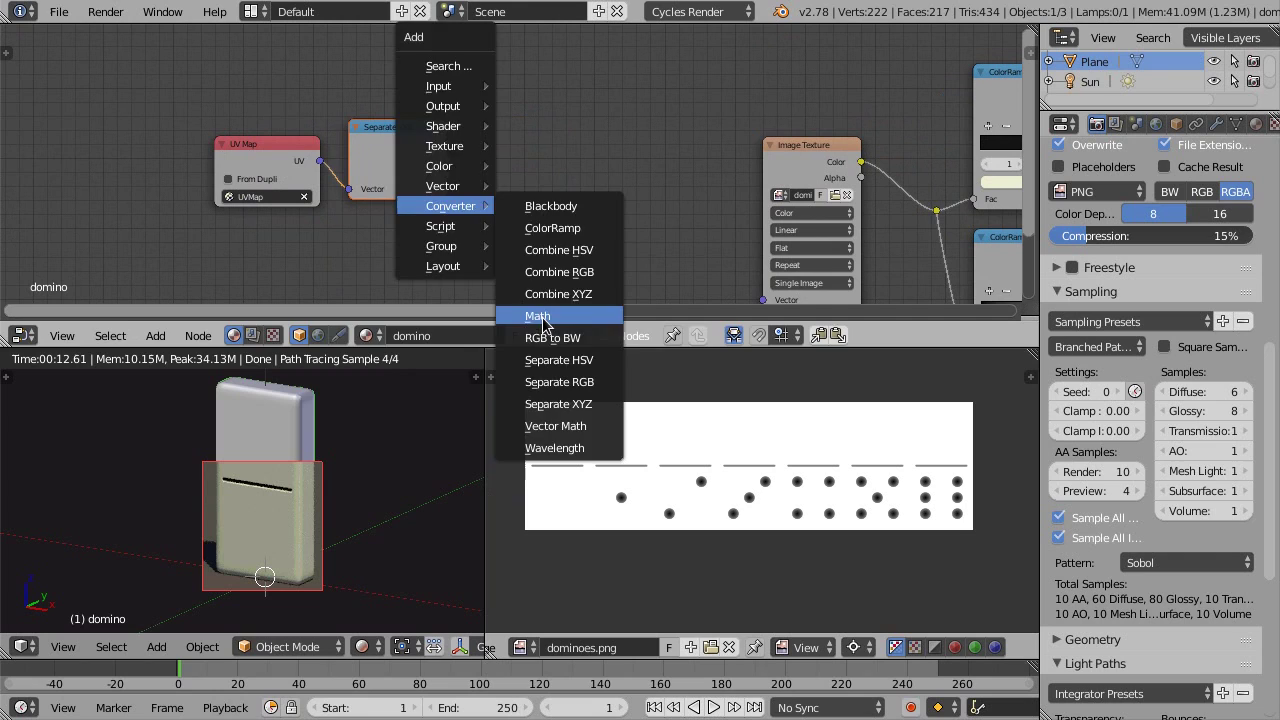
pyautogui.click(538, 316)
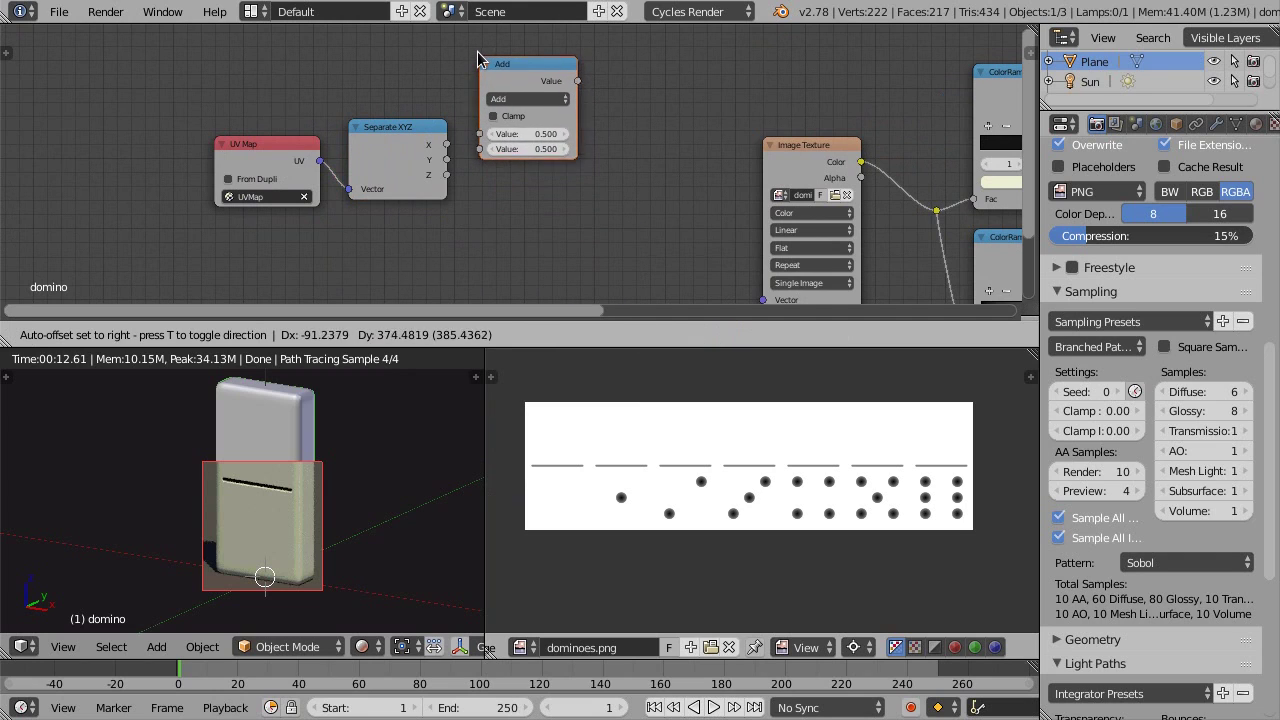
pyautogui.click(505, 72)
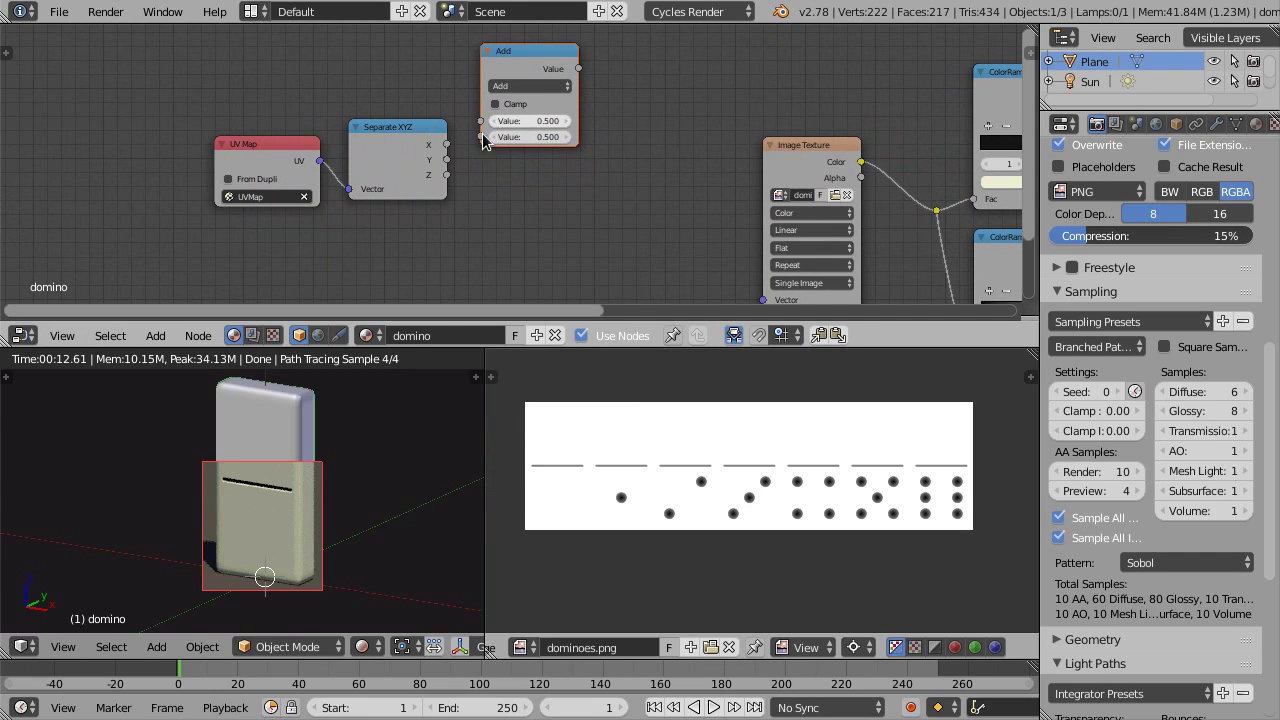
pyautogui.moveTo(446, 144); pyautogui.dragTo(480, 121)
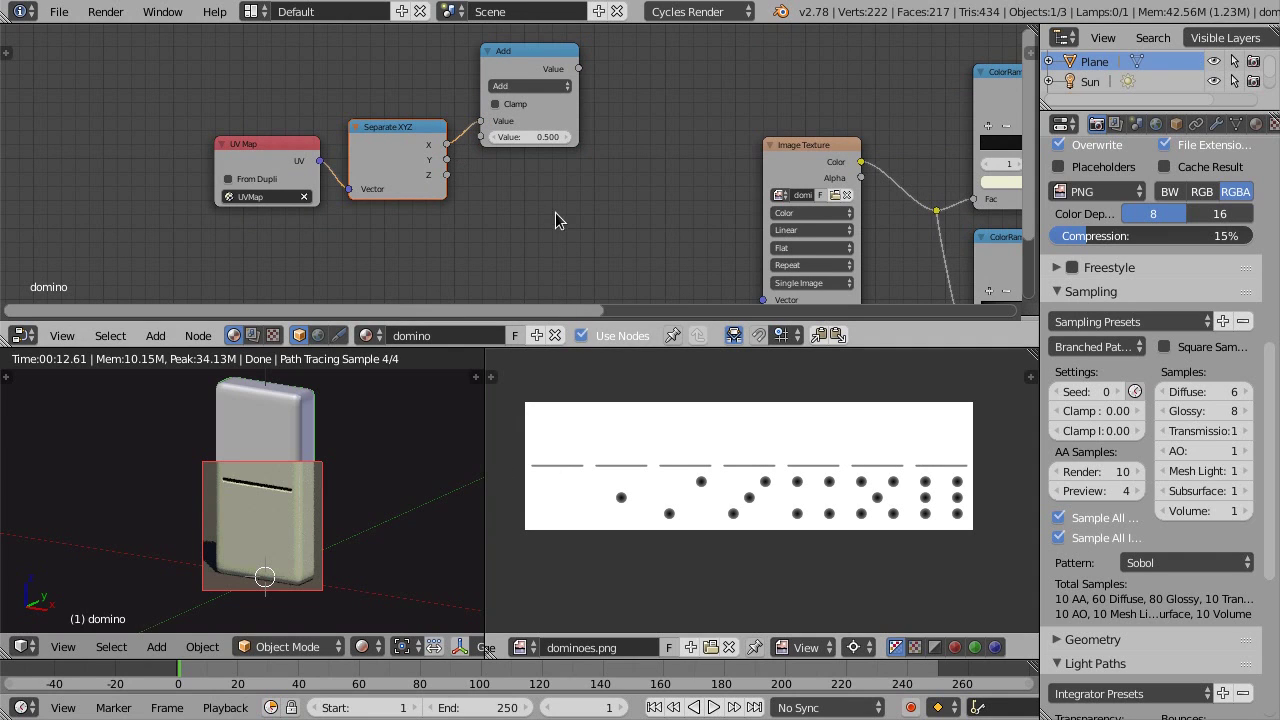
pyautogui.scroll(1, 540, 200)
pyautogui.scroll(-1, 560, 176)
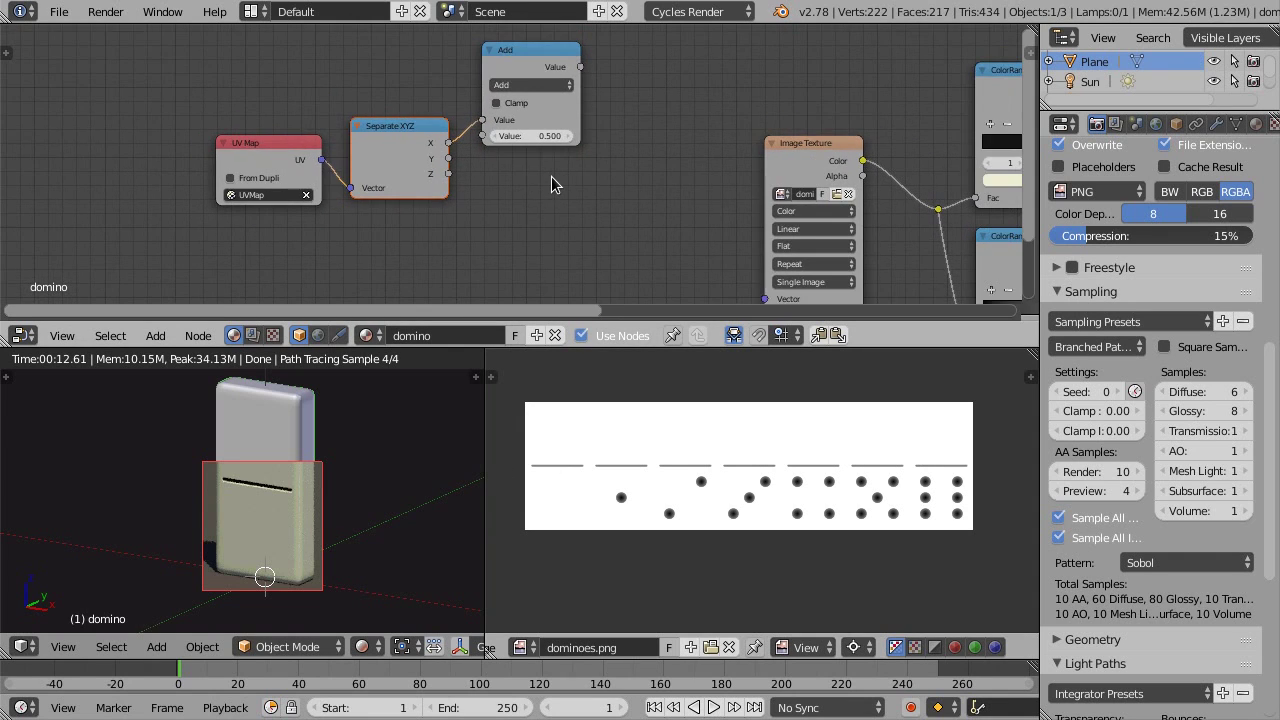
pyautogui.hotkey('shift', 'a')
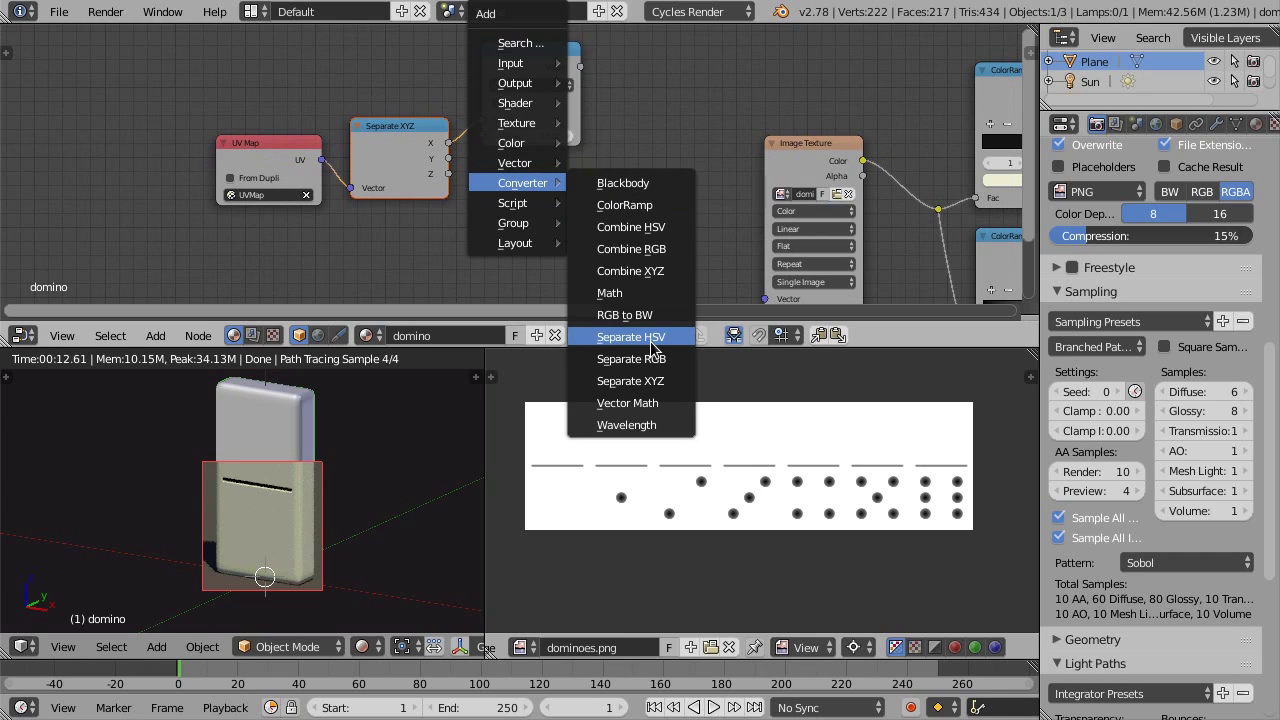
# Add a Combine XYZ taking X from the Add node and Y, Z from Separate XYZ
pyautogui.click(648, 271)
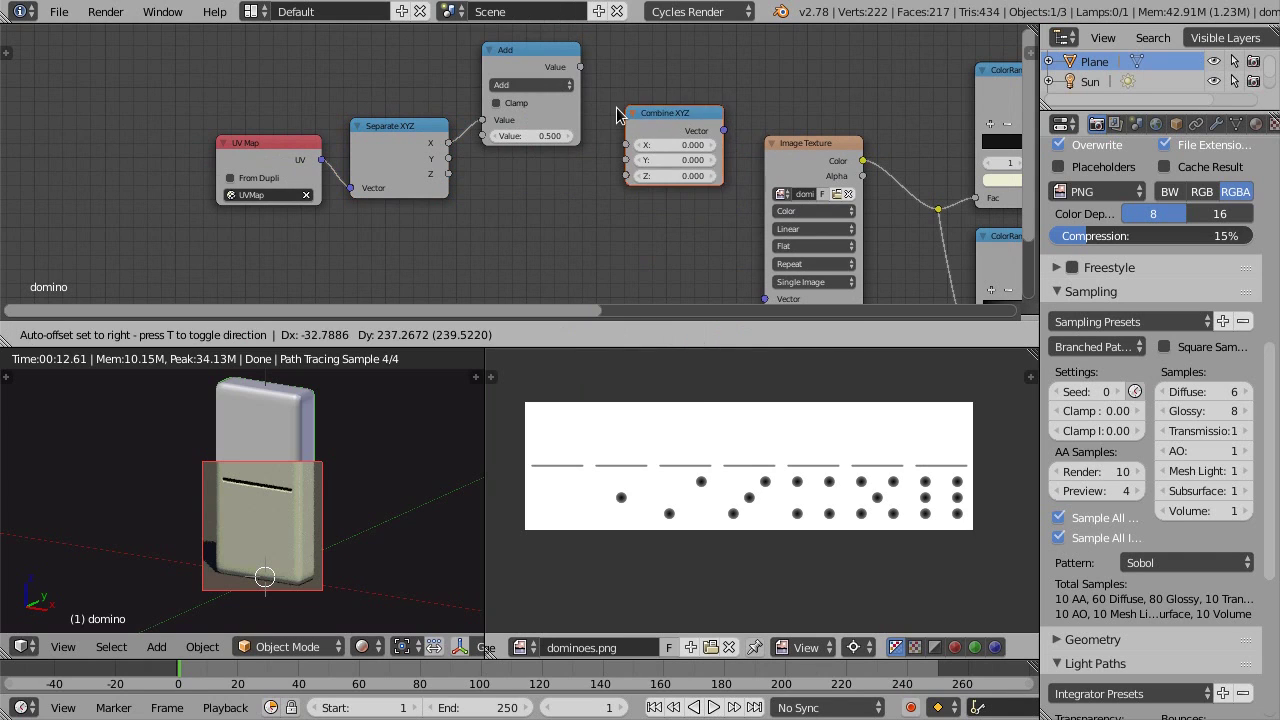
pyautogui.click(611, 119)
pyautogui.moveTo(580, 66); pyautogui.dragTo(610, 151)
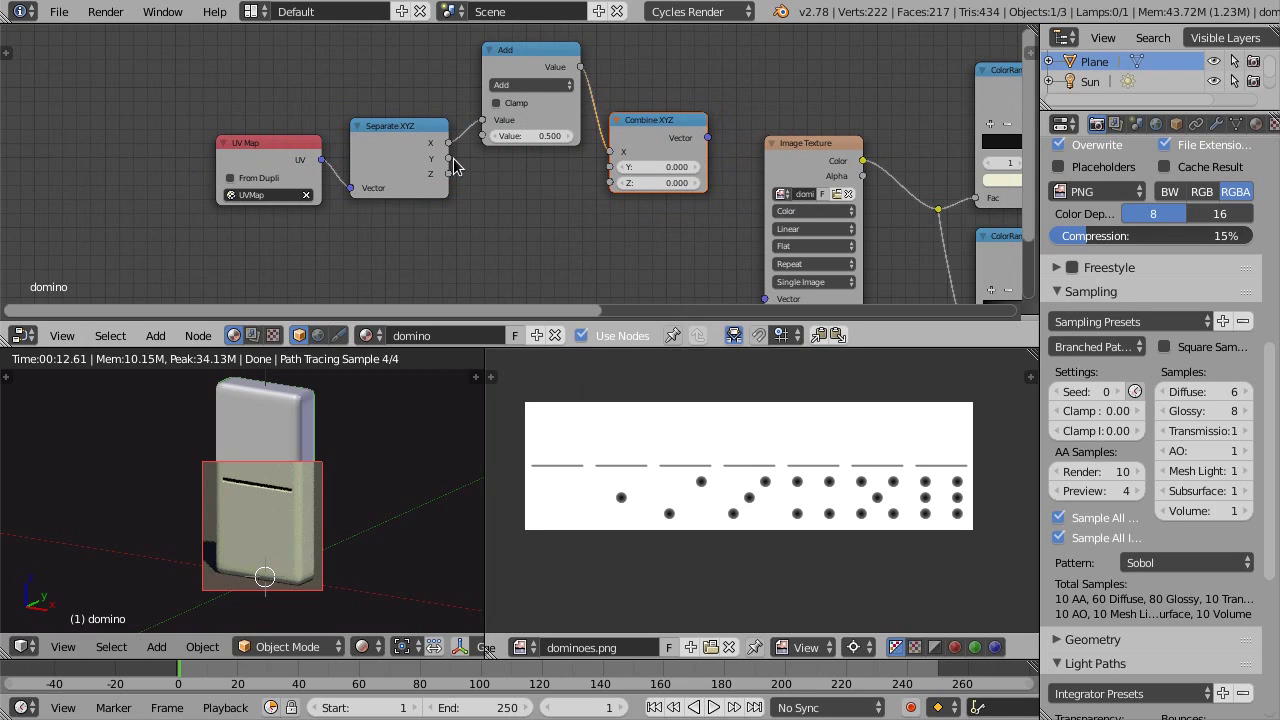
pyautogui.moveTo(448, 158); pyautogui.dragTo(610, 167)
pyautogui.moveTo(448, 174); pyautogui.dragTo(610, 182)
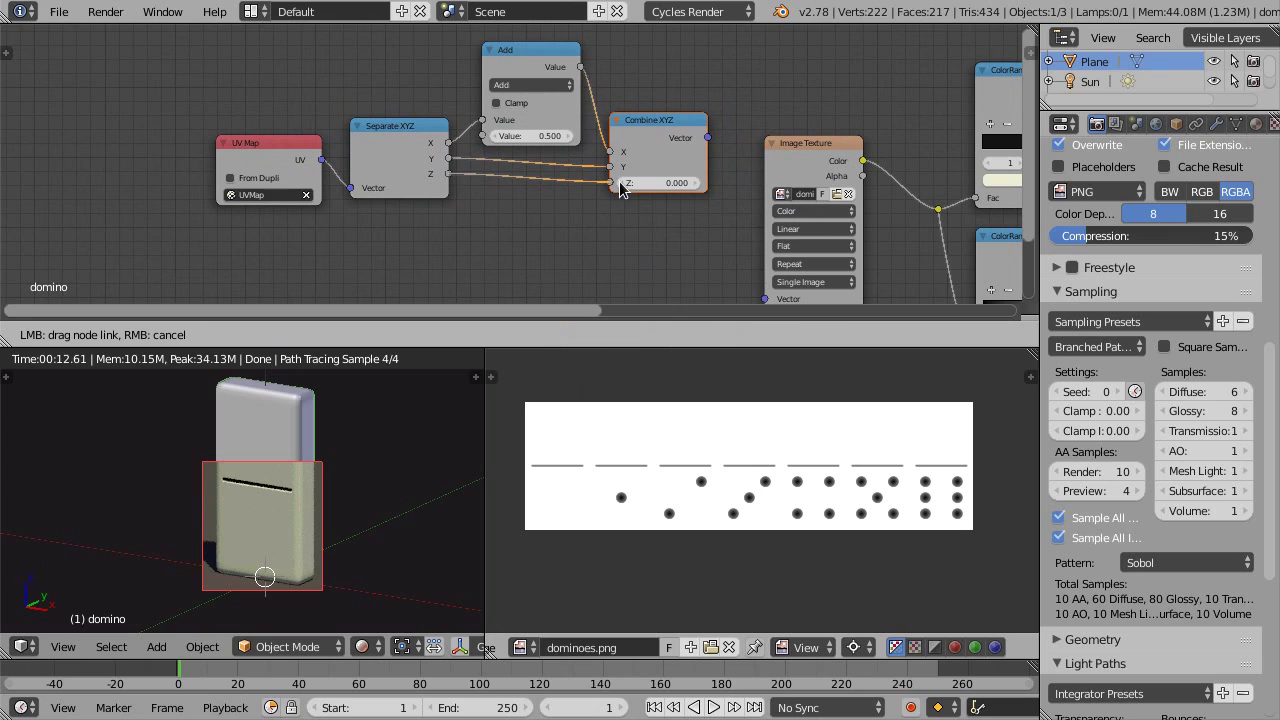
# Connect Combine XYZ's Vector into the Image Texture's Vector input
pyautogui.click(663, 137)
pyautogui.moveTo(672, 248); pyautogui.dragTo(570, 223, button='middle')
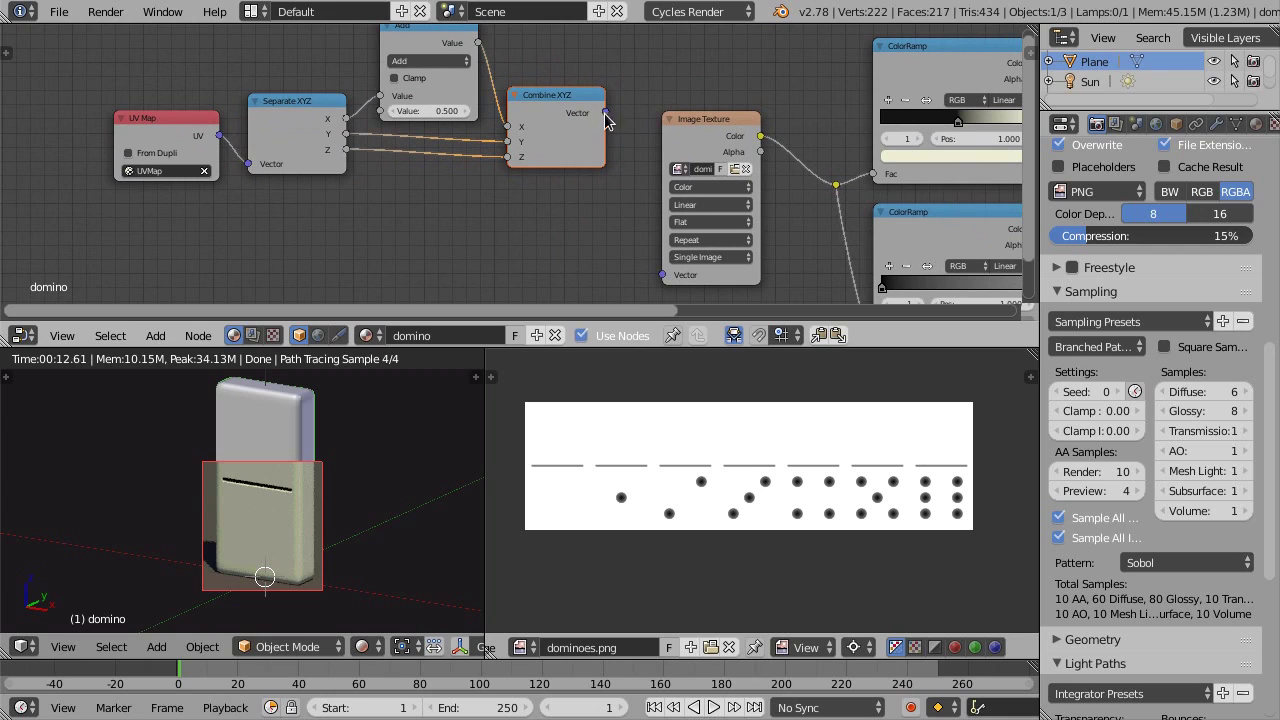
pyautogui.moveTo(605, 112); pyautogui.dragTo(660, 276)
pyautogui.moveTo(715, 145); pyautogui.dragTo(730, 119)
pyautogui.moveTo(466, 194); pyautogui.dragTo(494, 209, button='middle')
pyautogui.scroll(1, 465, 165)
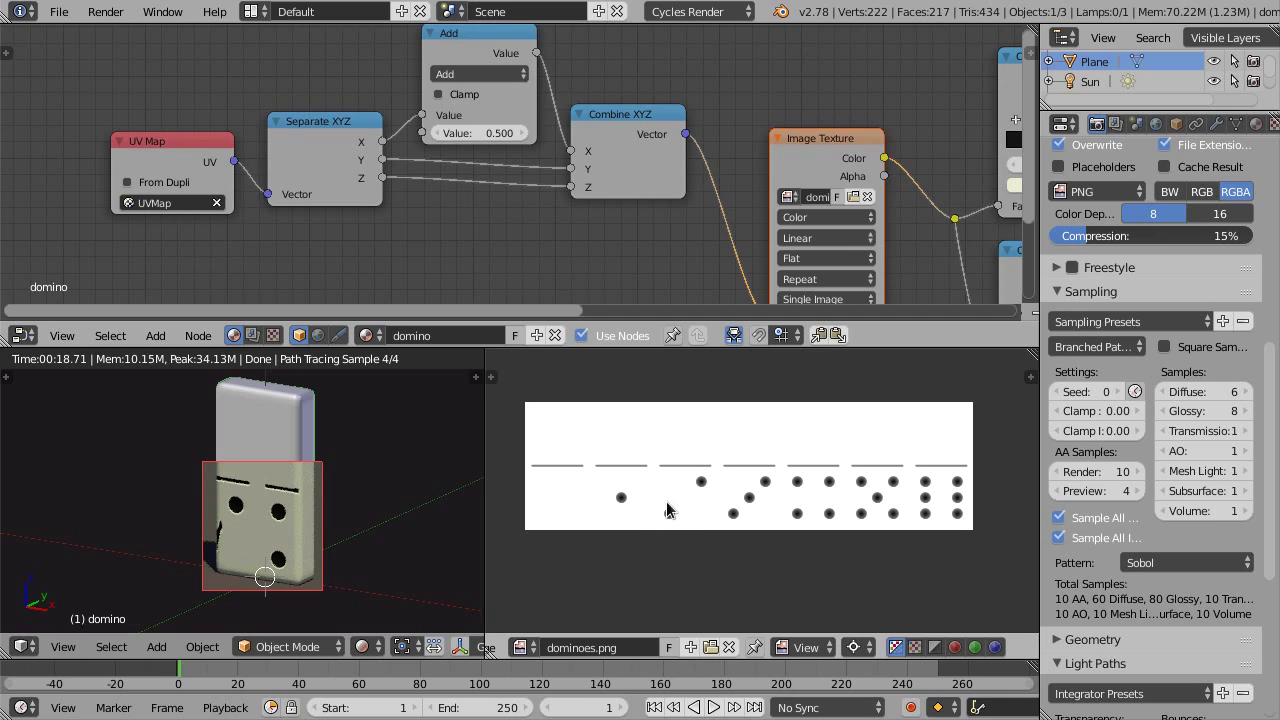
# Set the Add node's offset to 1/7*2 (0.286), then try and cancel an X move of the UVs
pyautogui.click(477, 134)
pyautogui.write('1/7*2')
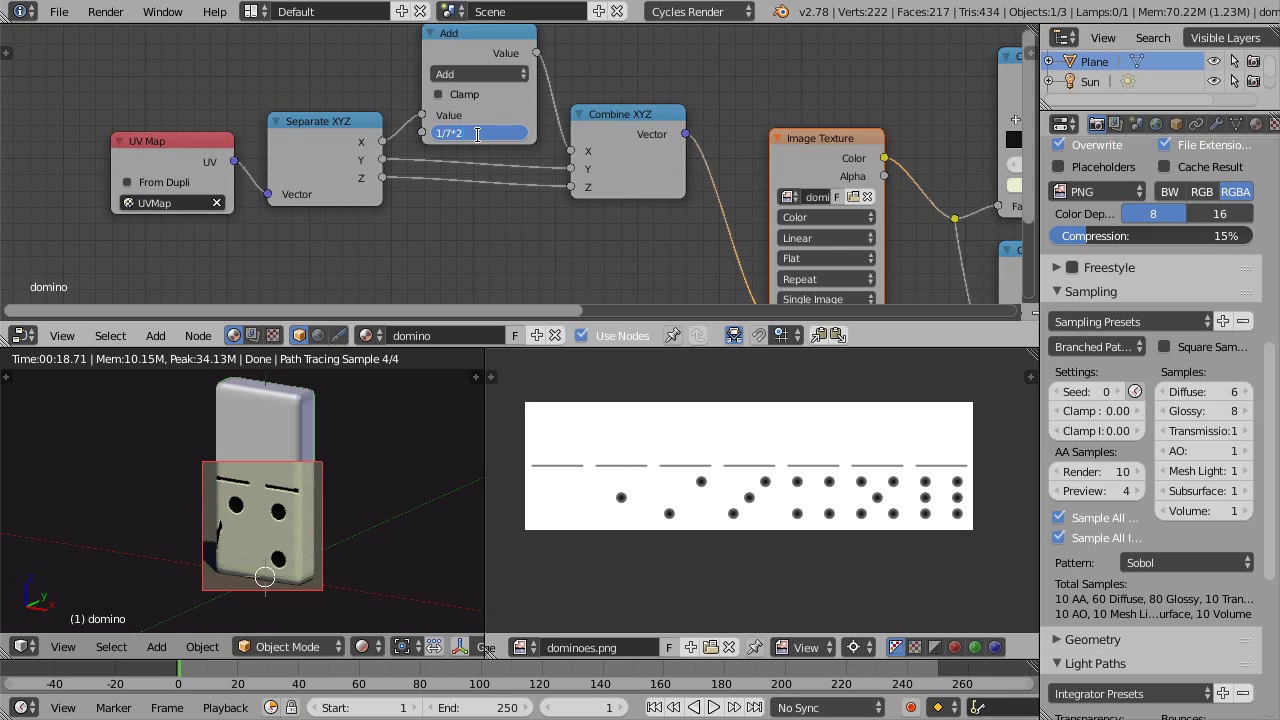
pyautogui.press('Return')
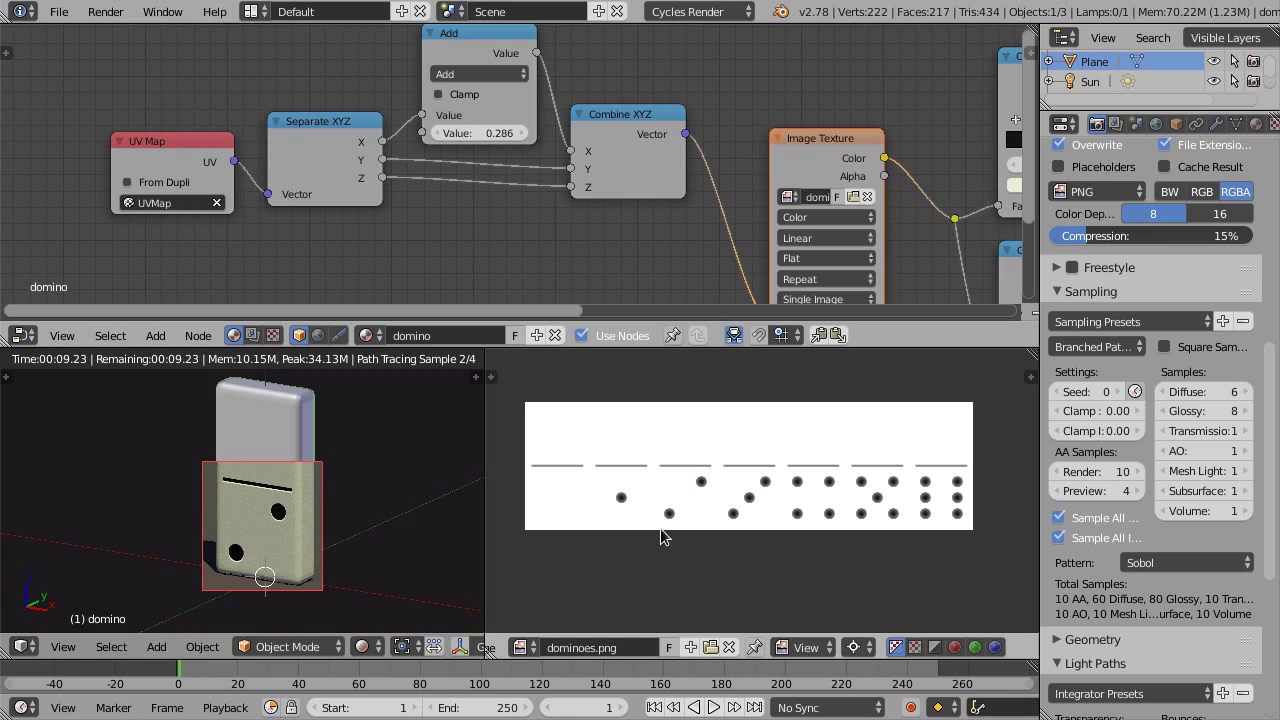
pyautogui.press('Tab')
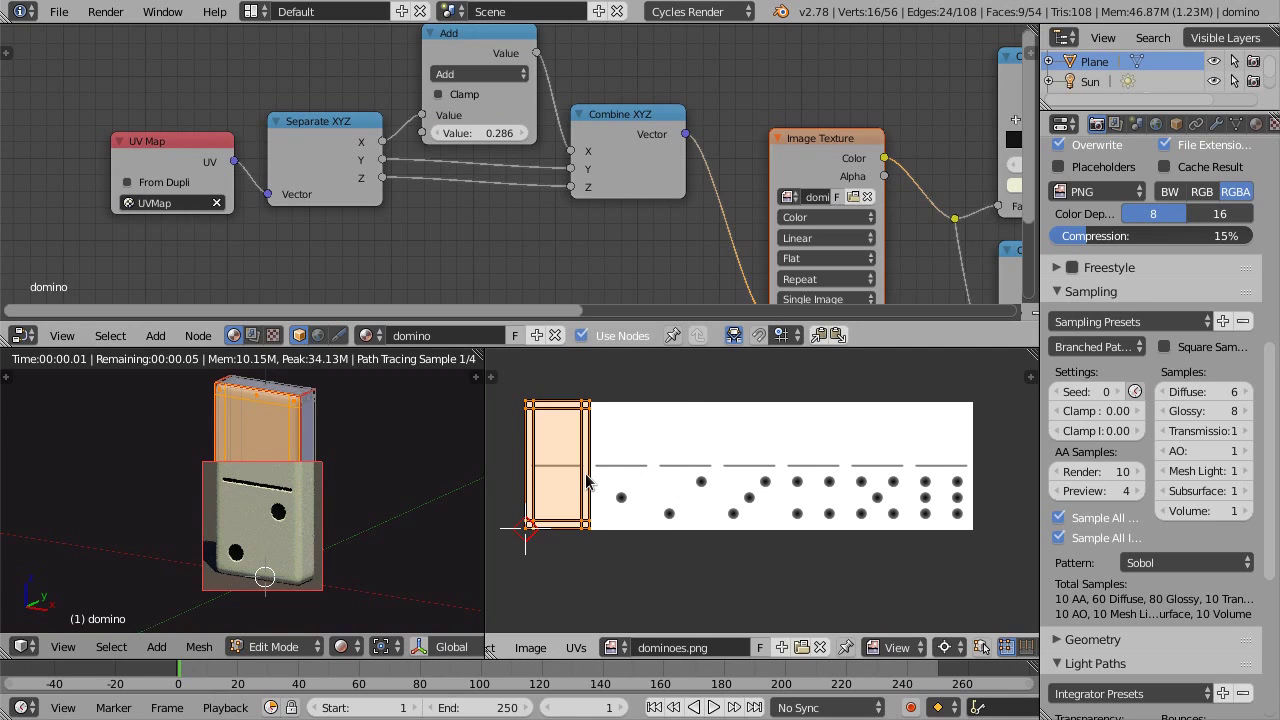
pyautogui.press('g')
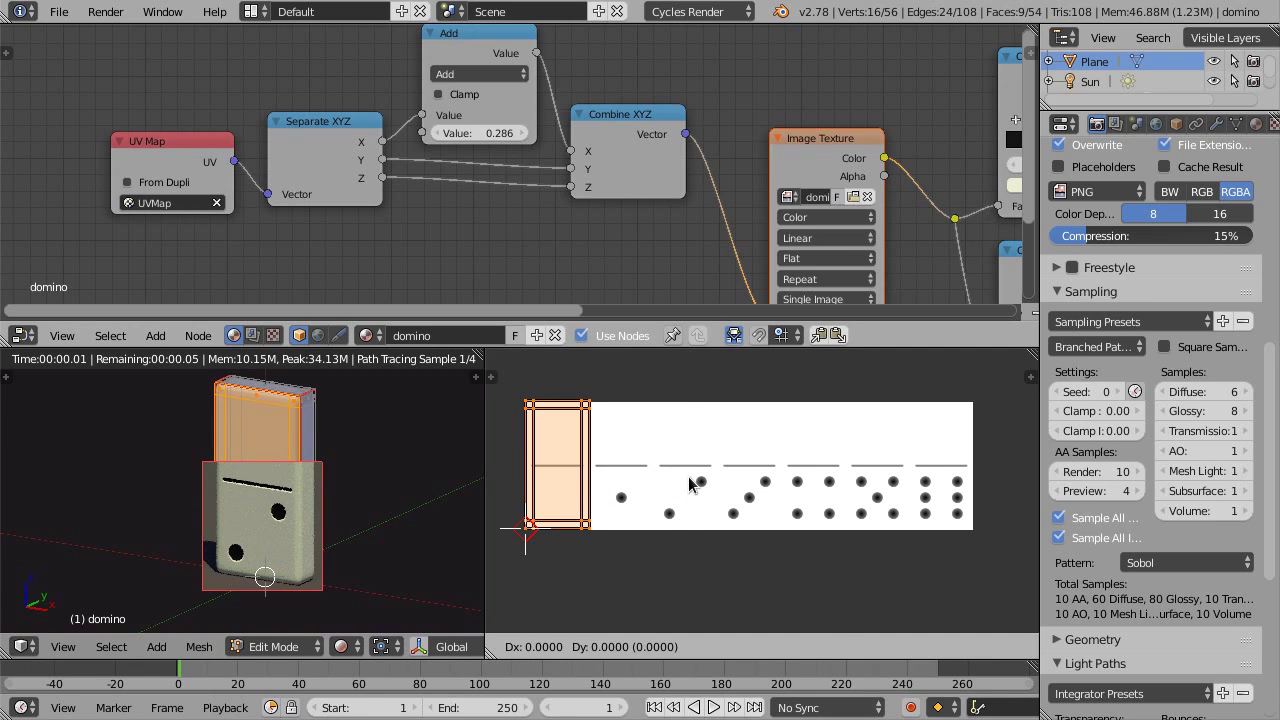
pyautogui.press('x')
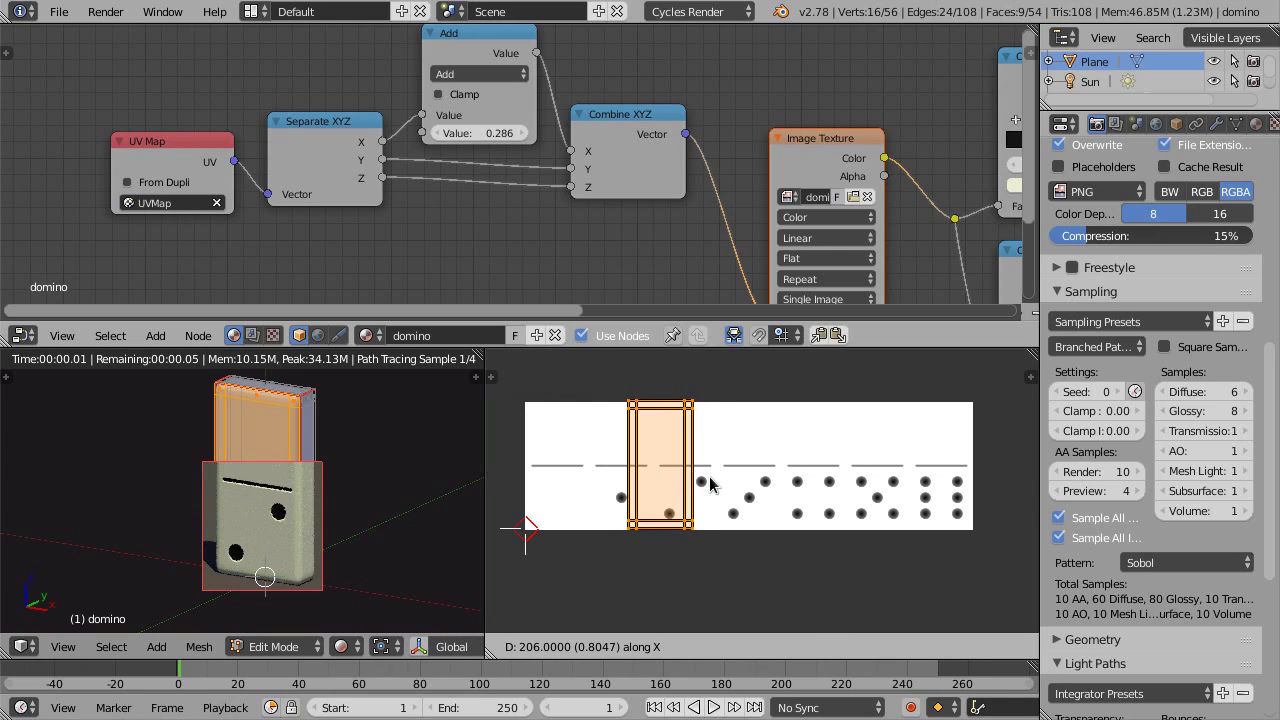
pyautogui.press('Escape')
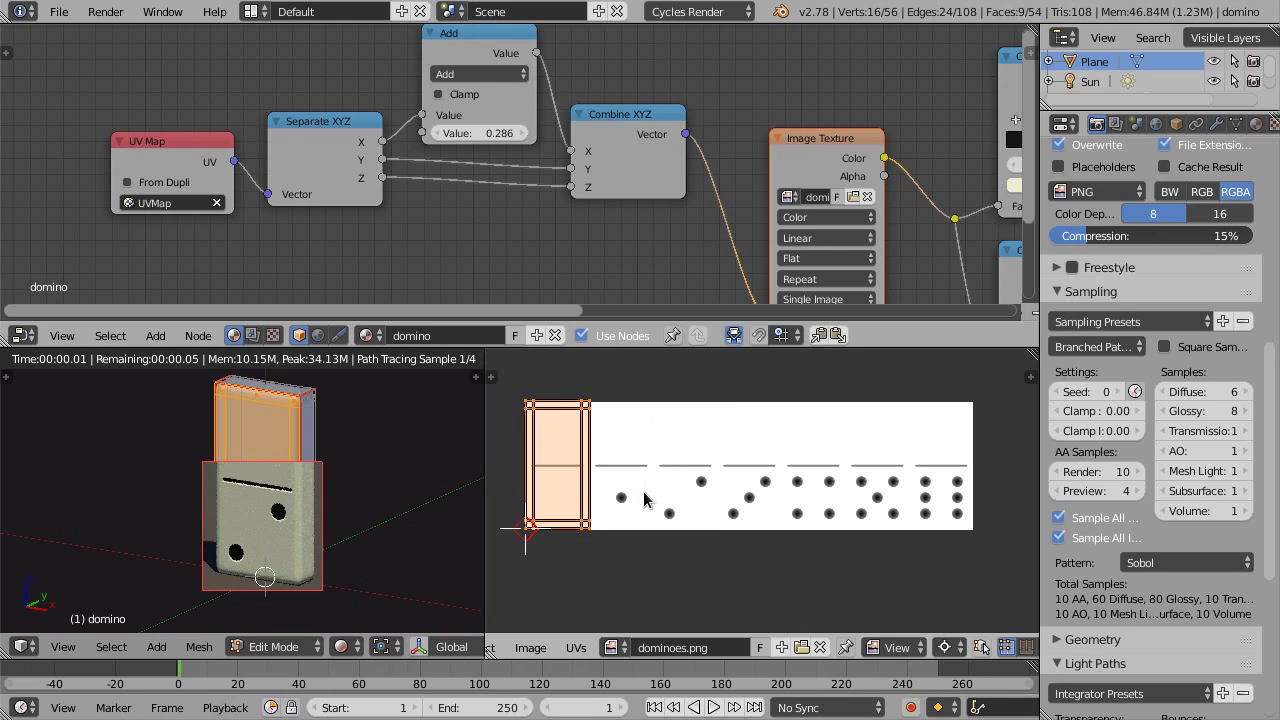
pyautogui.press('Tab')
pyautogui.moveTo(504, 212)
pyautogui.mouseDown(button='middle')
pyautogui.moveTo(558, 204)
pyautogui.moveTo(494, 236)
pyautogui.mouseUp(button='middle')
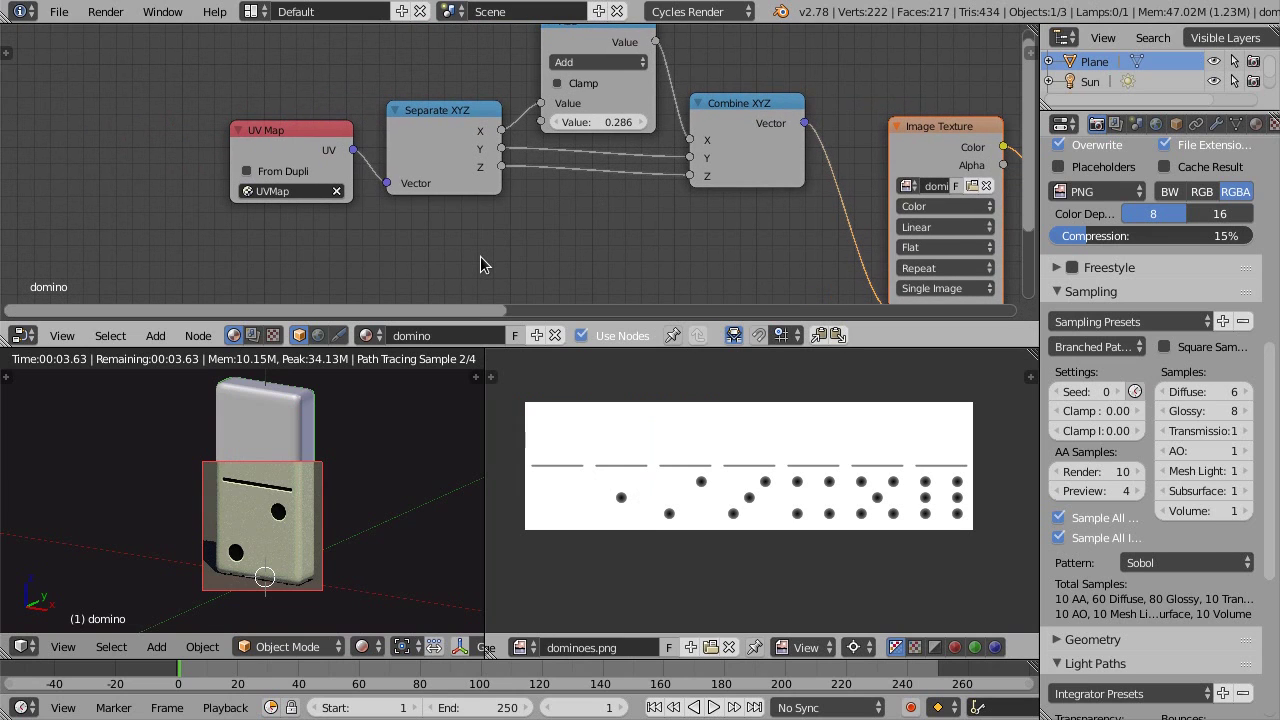
# Add another Math node below the others, set to Multiply
pyautogui.scroll(-1, 465, 247)
pyautogui.moveTo(465, 247); pyautogui.dragTo(442, 217, button='middle')
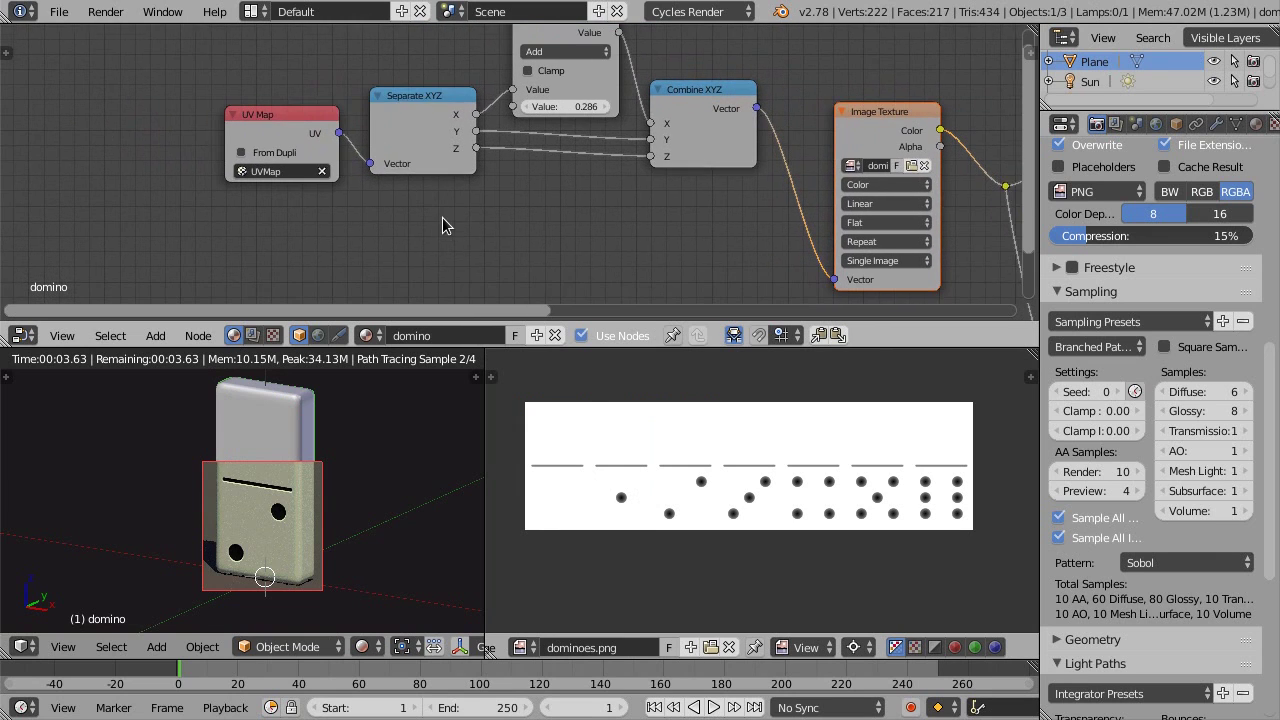
pyautogui.hotkey('shift', 'a')
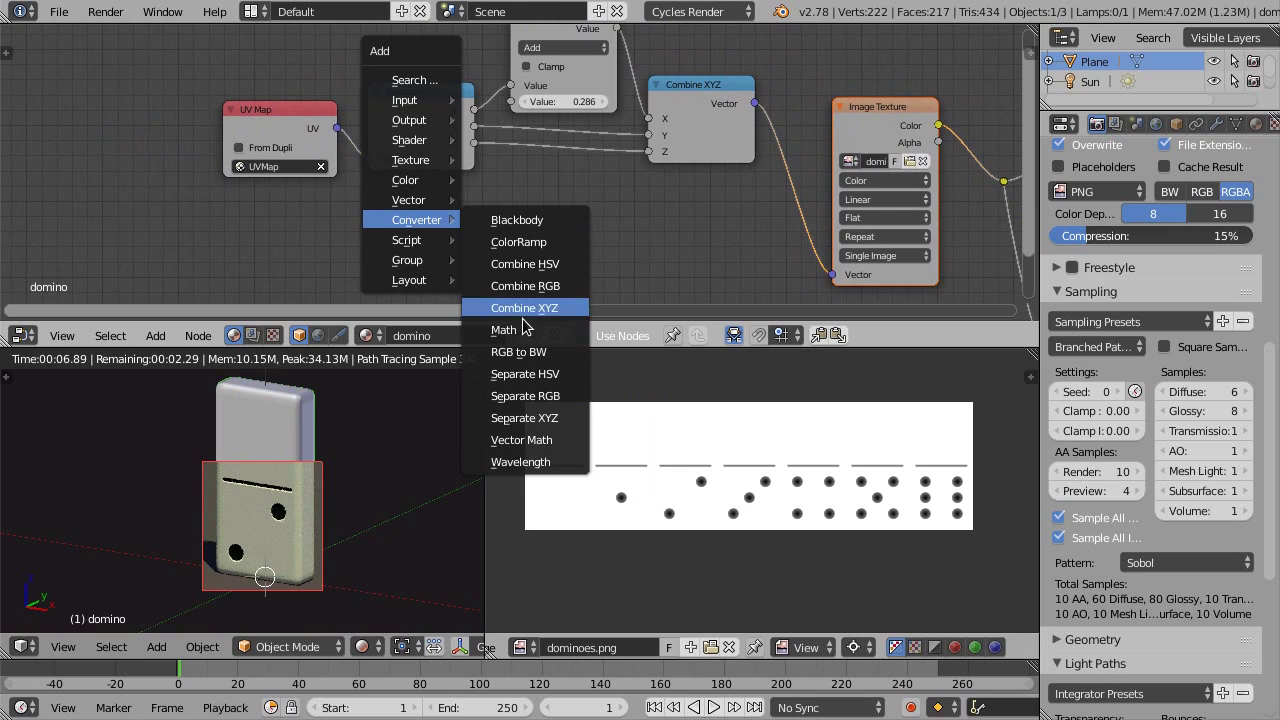
pyautogui.click(508, 330)
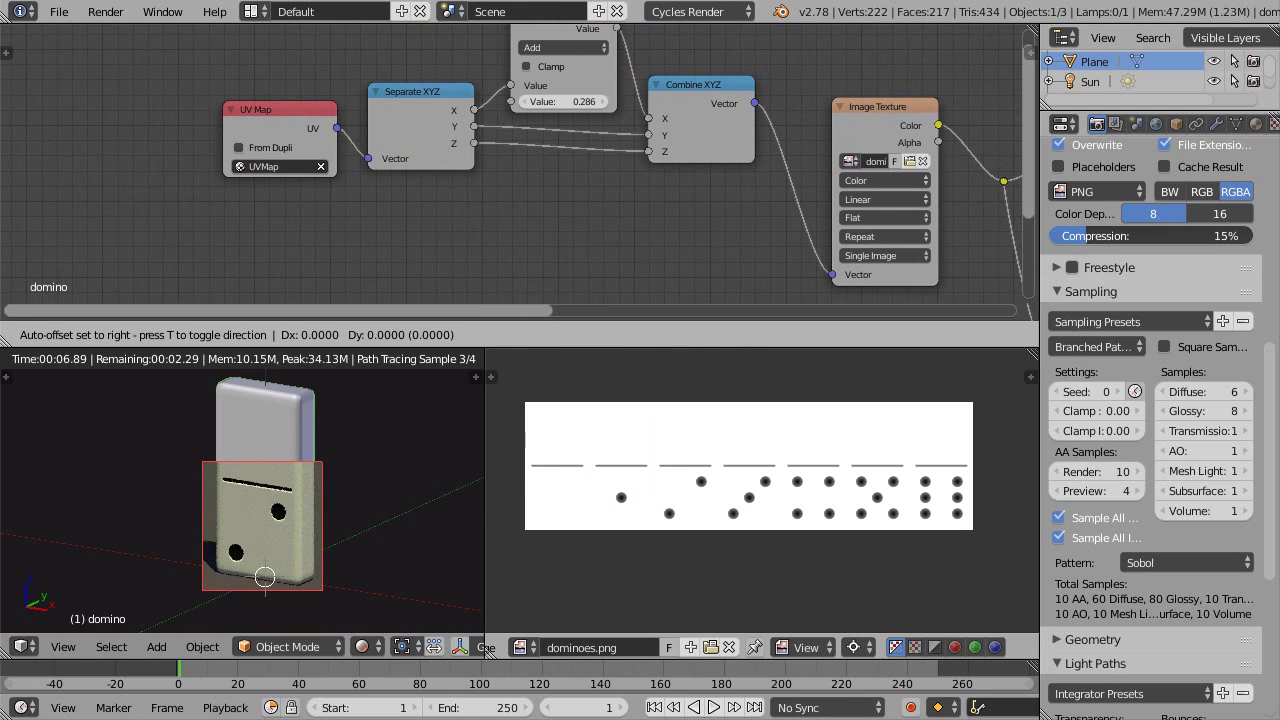
pyautogui.click(404, 190)
pyautogui.click(463, 233)
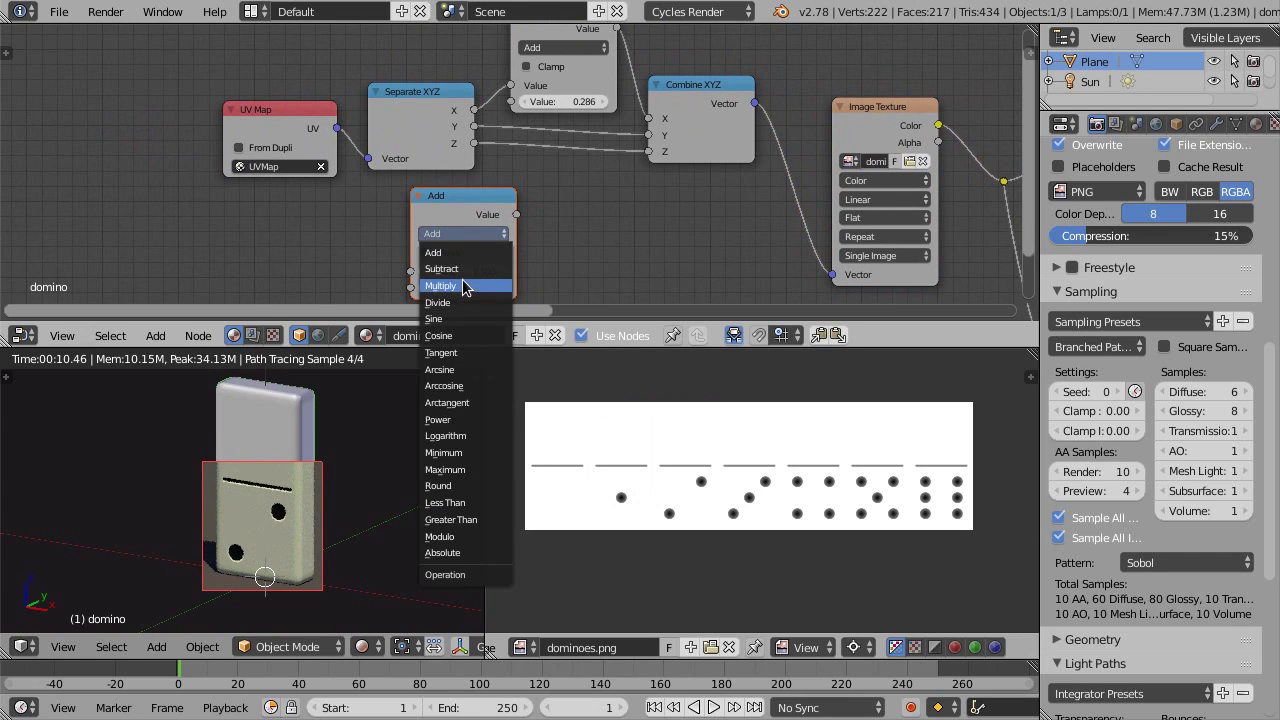
pyautogui.click(463, 286)
# Feed Multiply (3 × 0.143) into the Add node's second value
pyautogui.moveTo(543, 197); pyautogui.dragTo(553, 177, button='middle')
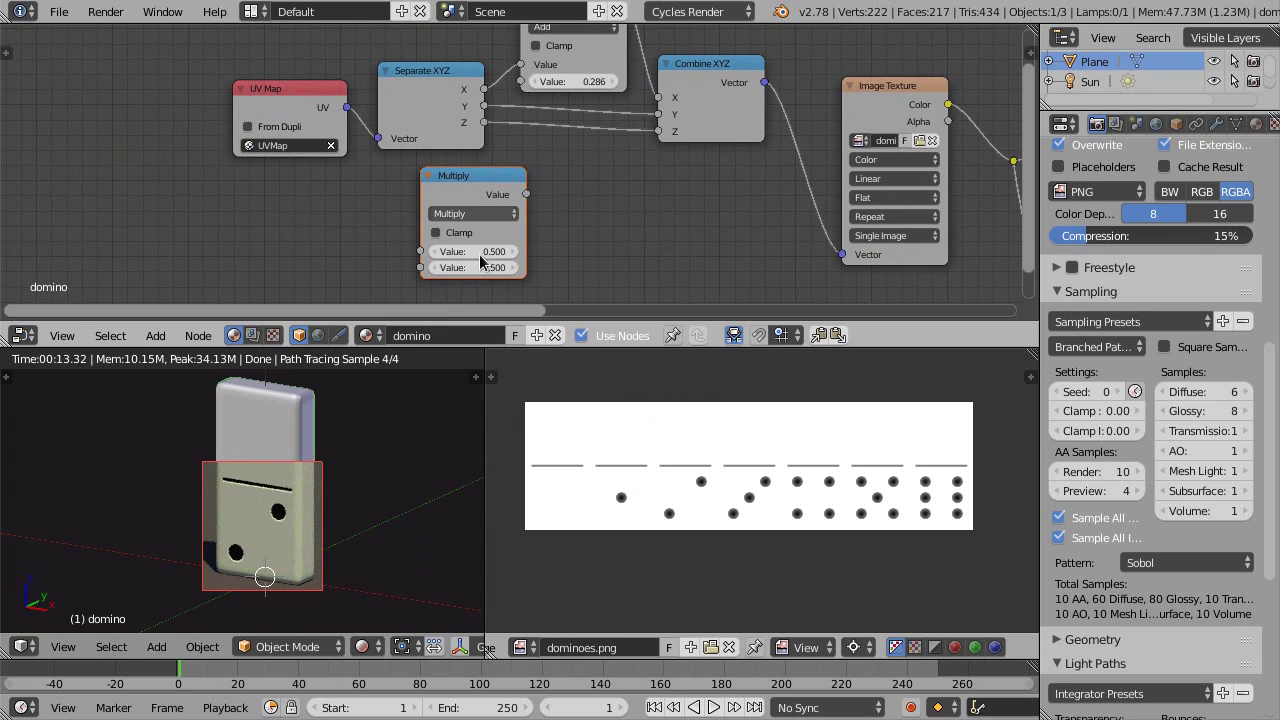
pyautogui.click(472, 268)
pyautogui.write('0.143')
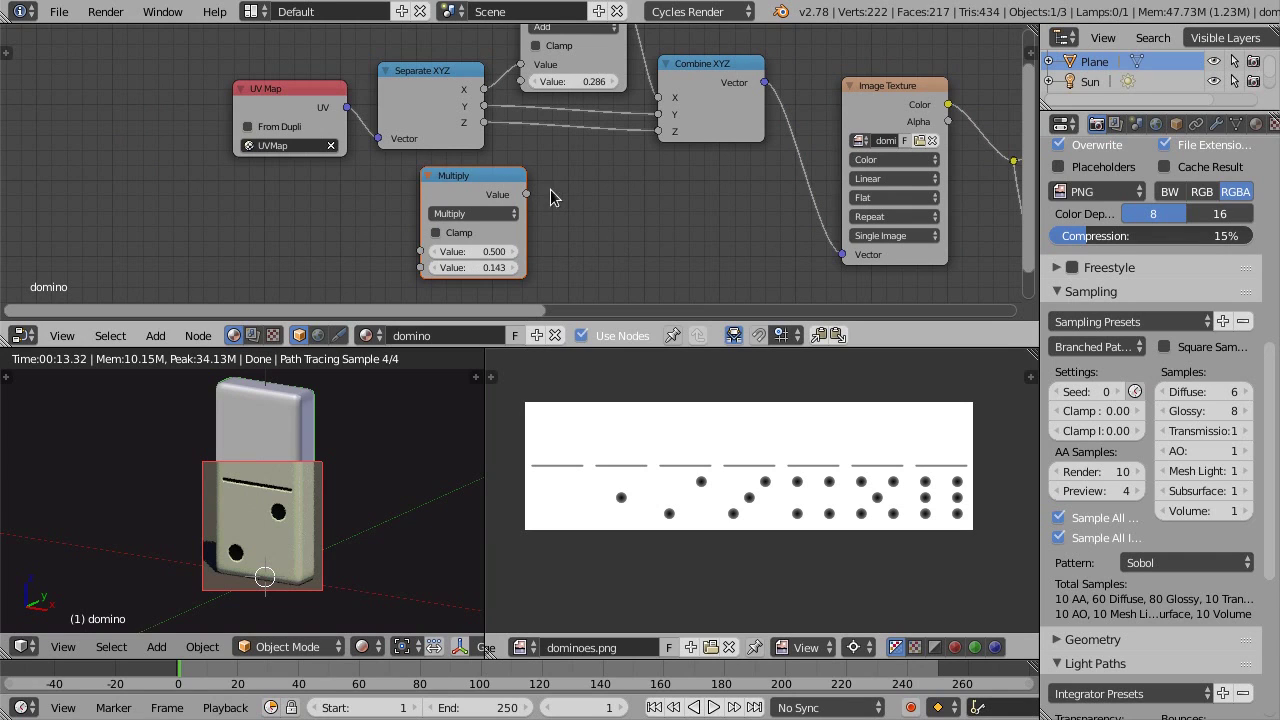
pyautogui.moveTo(493, 180)
pyautogui.mouseDown()
pyautogui.moveTo(456, 174)
pyautogui.moveTo(520, 81)
pyautogui.mouseUp()
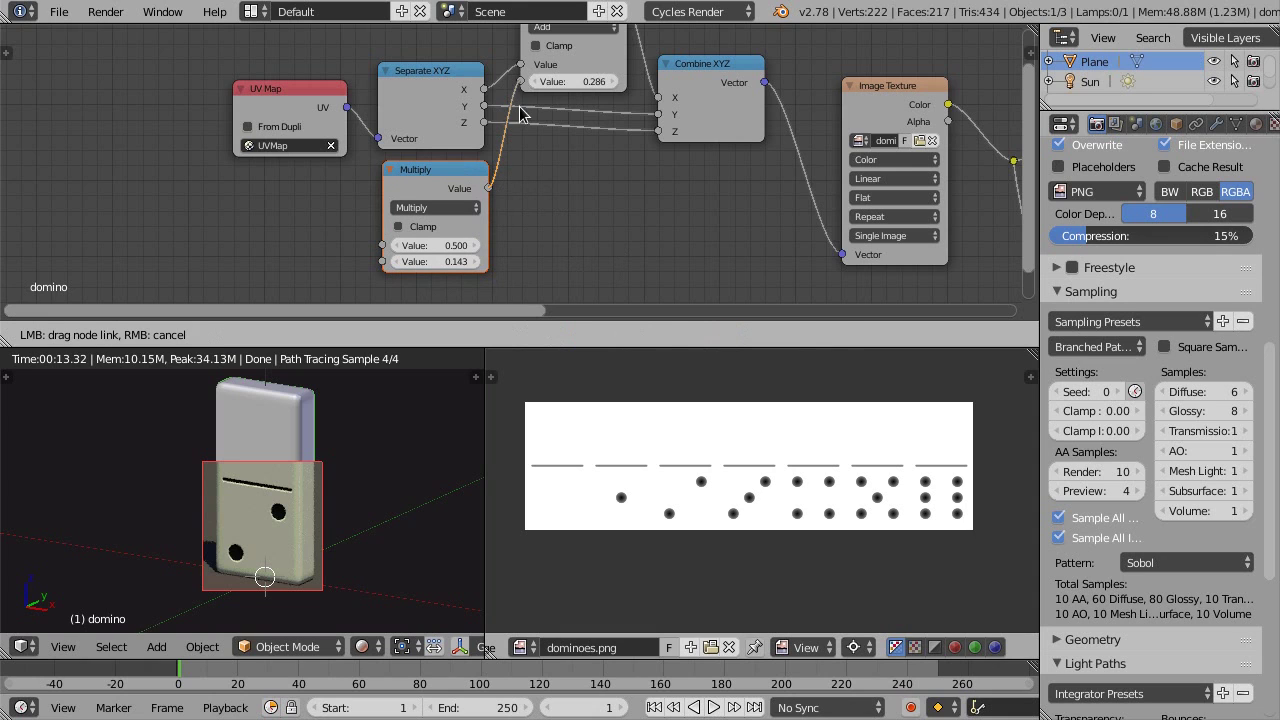
pyautogui.moveTo(272, 225); pyautogui.dragTo(304, 207, button='middle')
pyautogui.scroll(1, 304, 207)
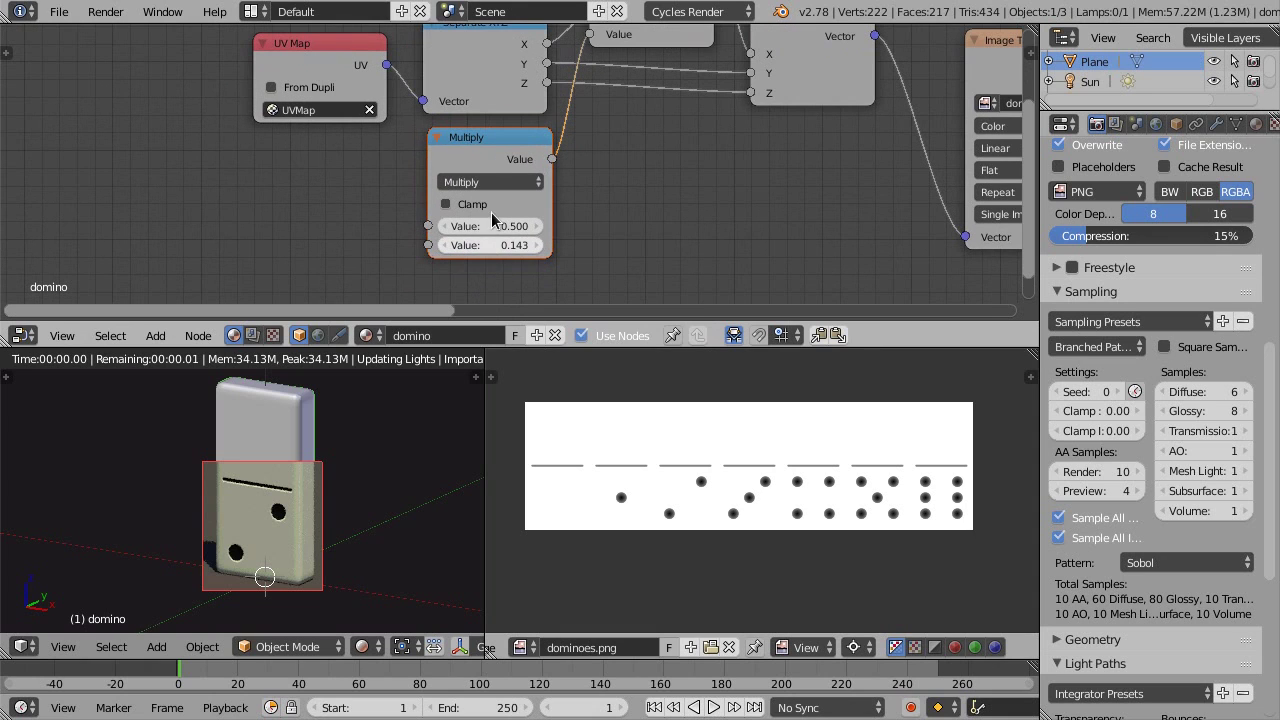
pyautogui.click(491, 226)
pyautogui.write('3')
pyautogui.press('Return')
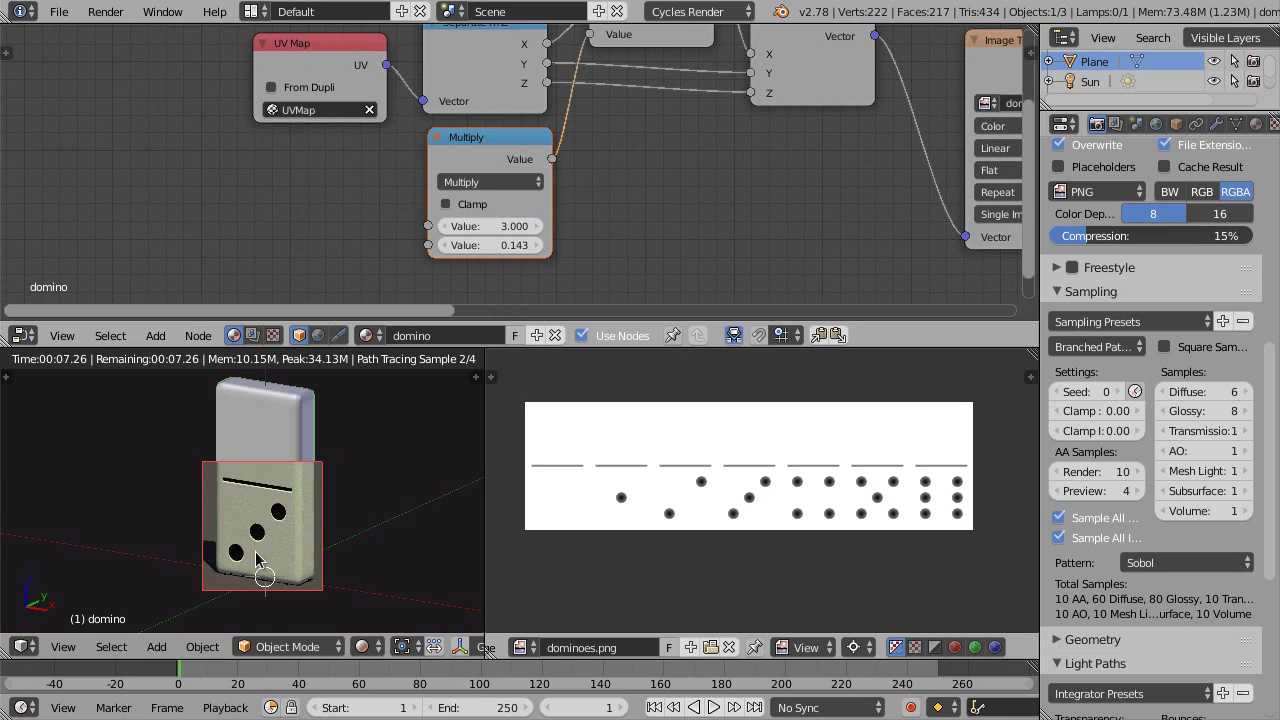
# Move the UV Map node left and raise the multiplier to 3.2
pyautogui.moveTo(337, 187); pyautogui.dragTo(354, 186, button='middle')
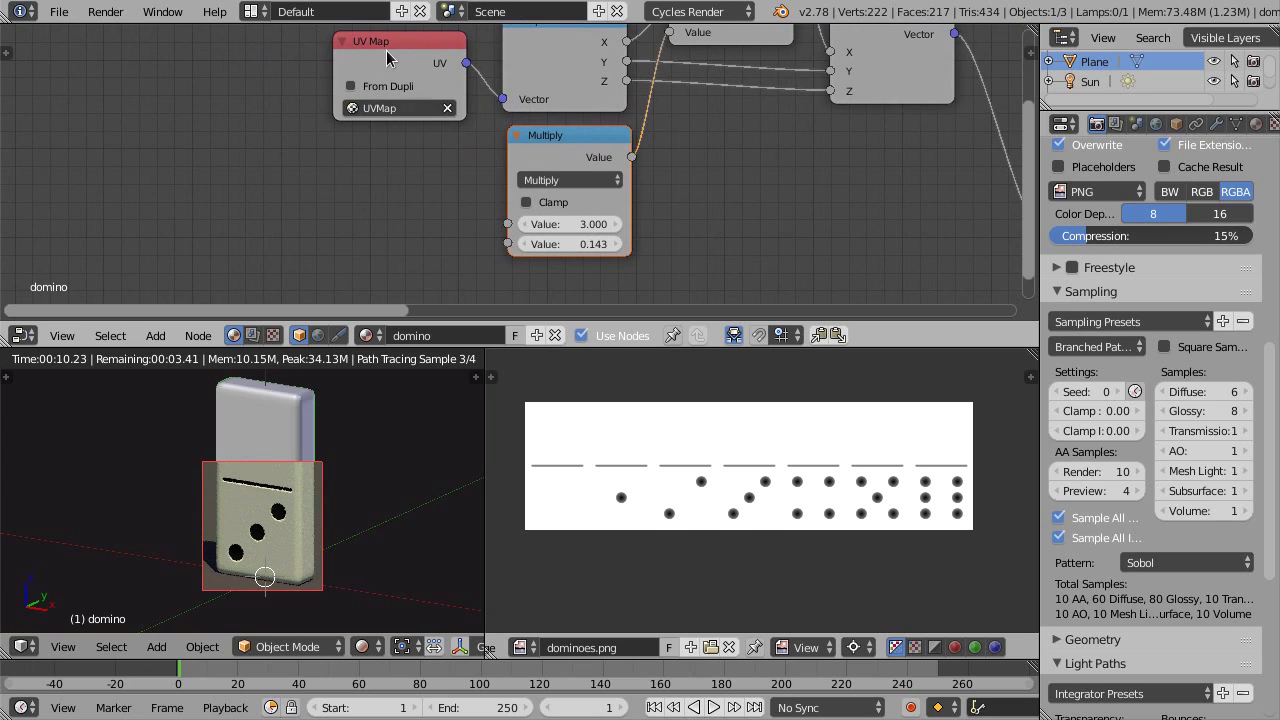
pyautogui.moveTo(366, 45); pyautogui.dragTo(211, 32)
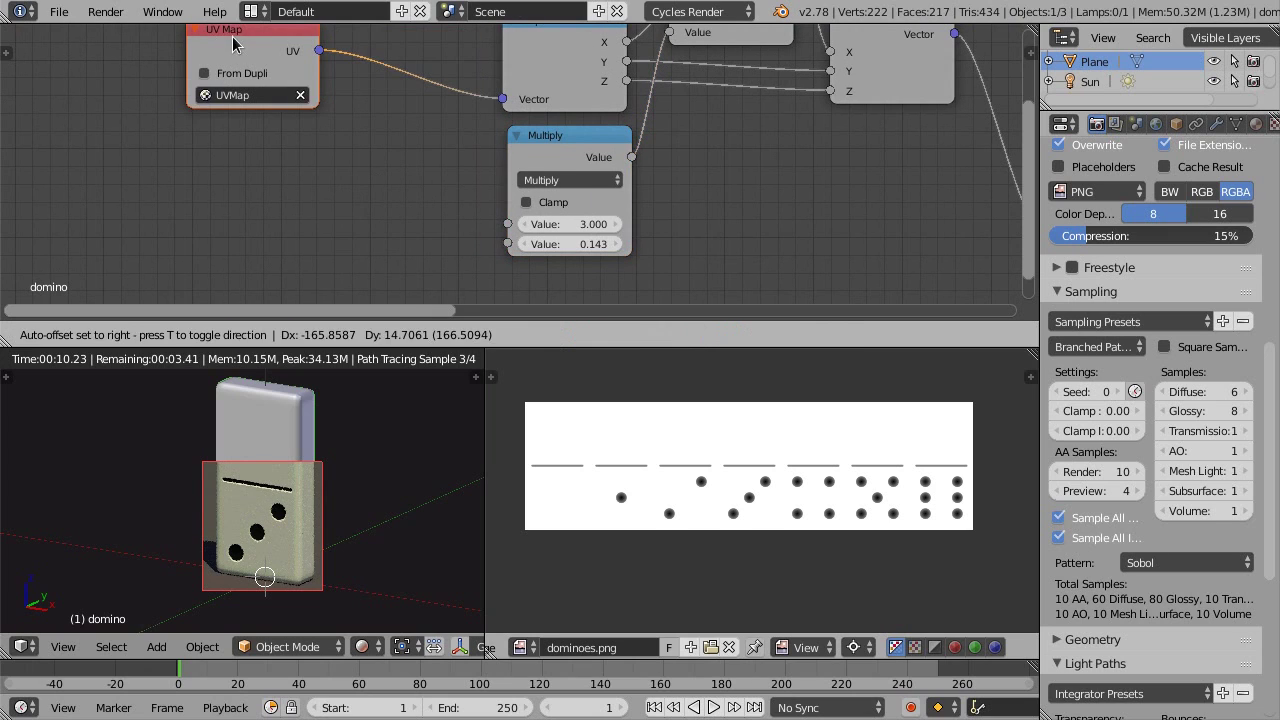
pyautogui.click(575, 224)
pyautogui.write('3.2')
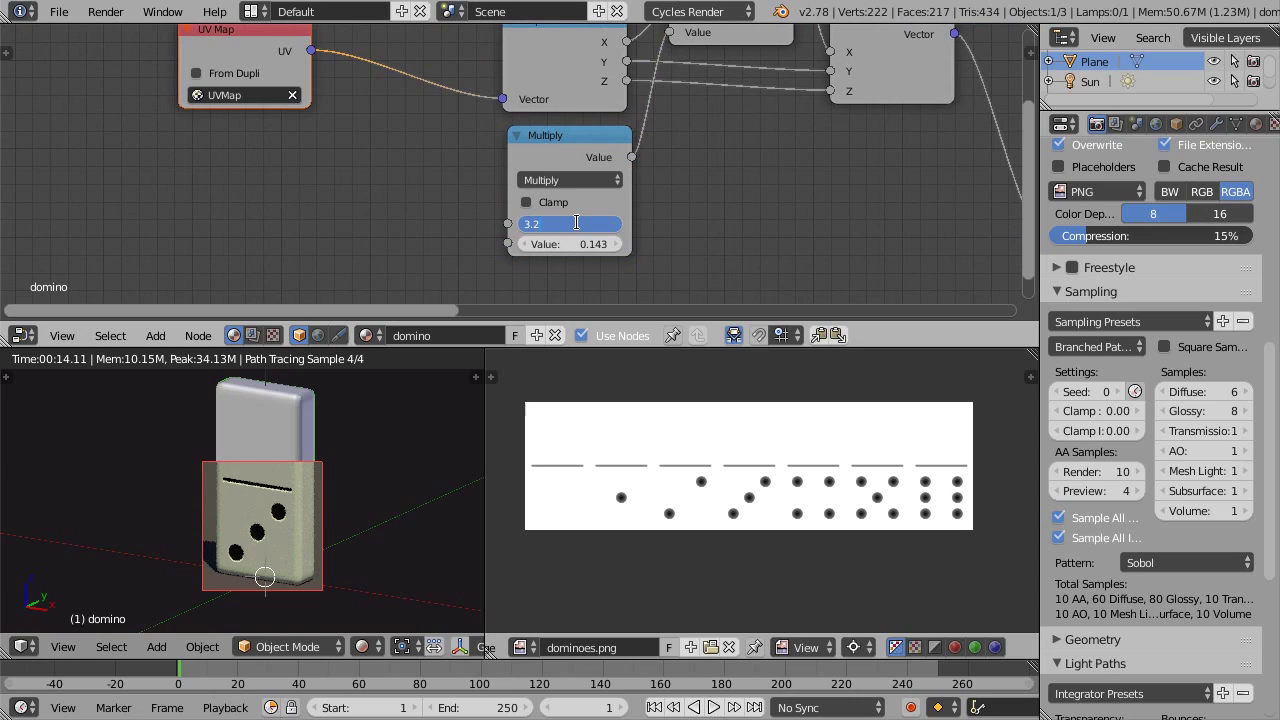
pyautogui.press('Return')
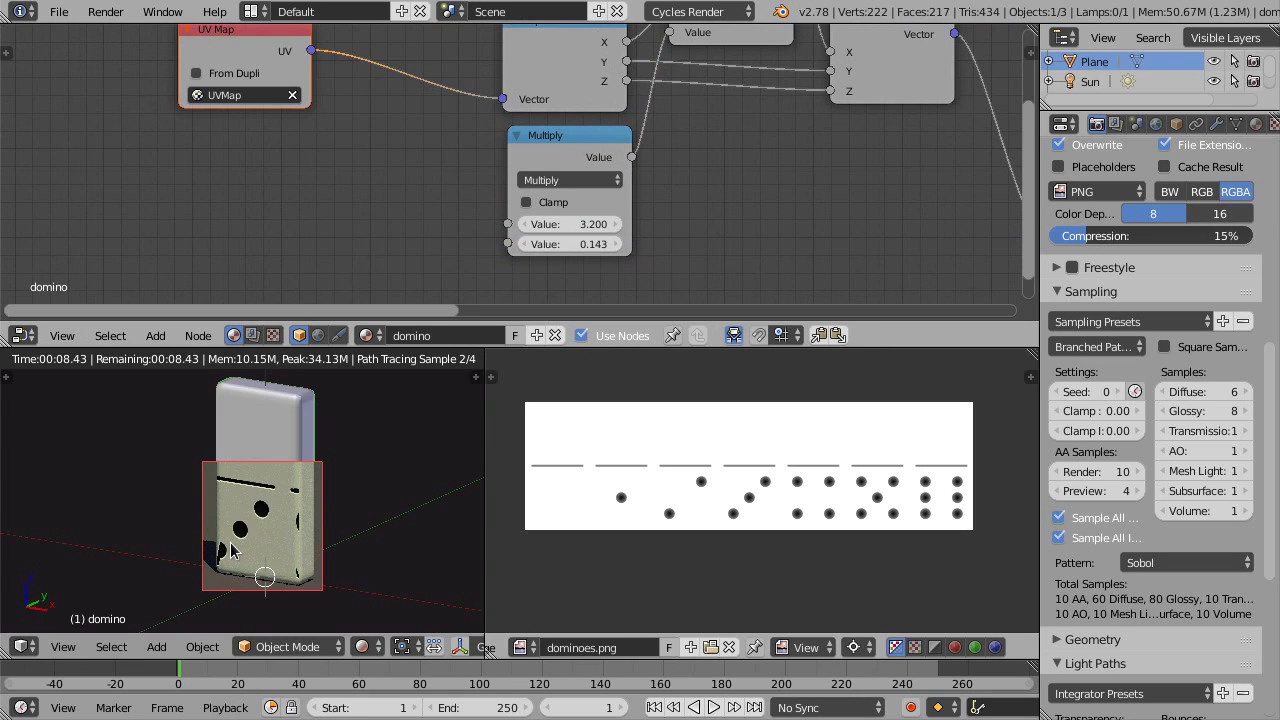
# Add a Math node set to Round with first value 3.2, feeding Multiply's first input
pyautogui.hotkey('shift', 'a')
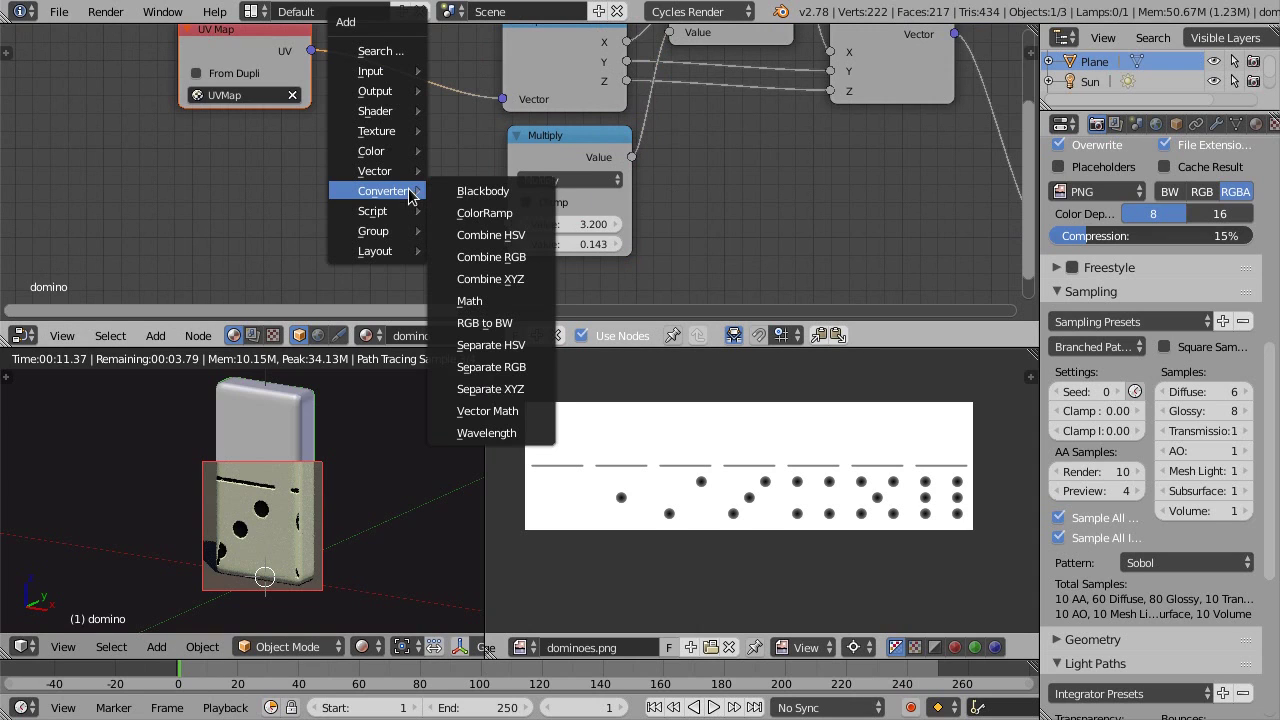
pyautogui.click(479, 303)
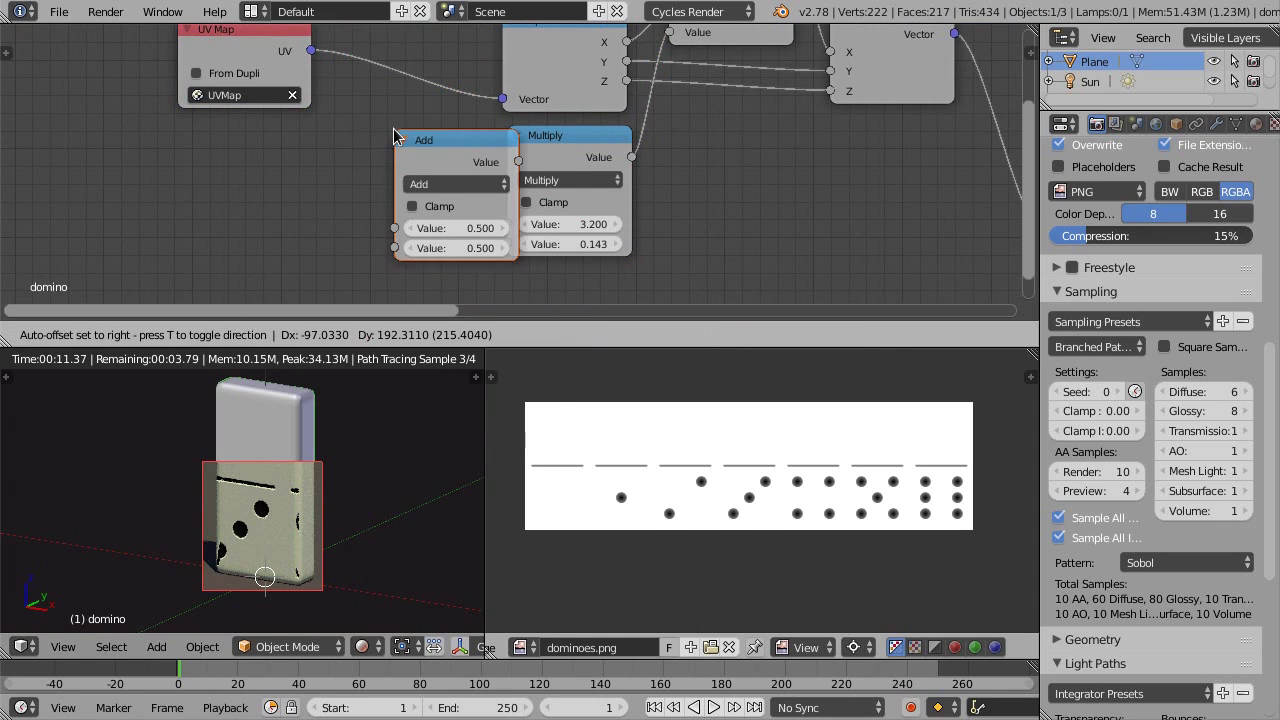
pyautogui.click(342, 128)
pyautogui.click(399, 175)
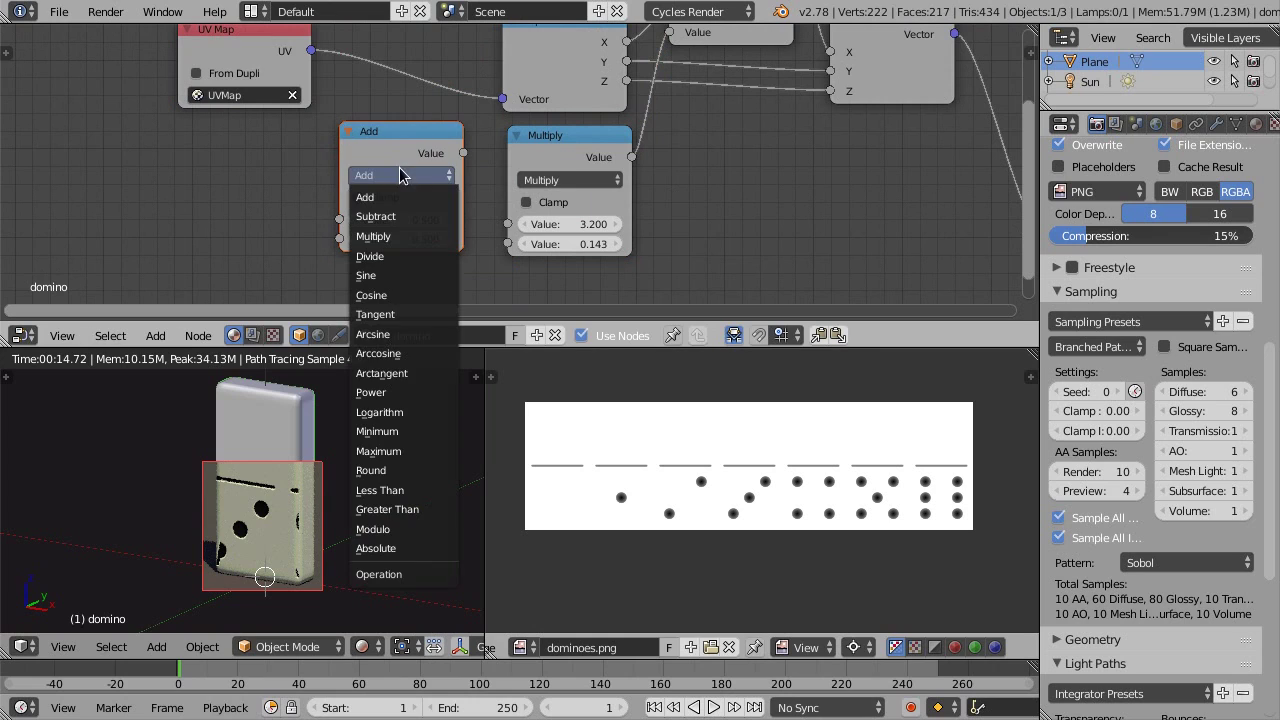
pyautogui.click(400, 470)
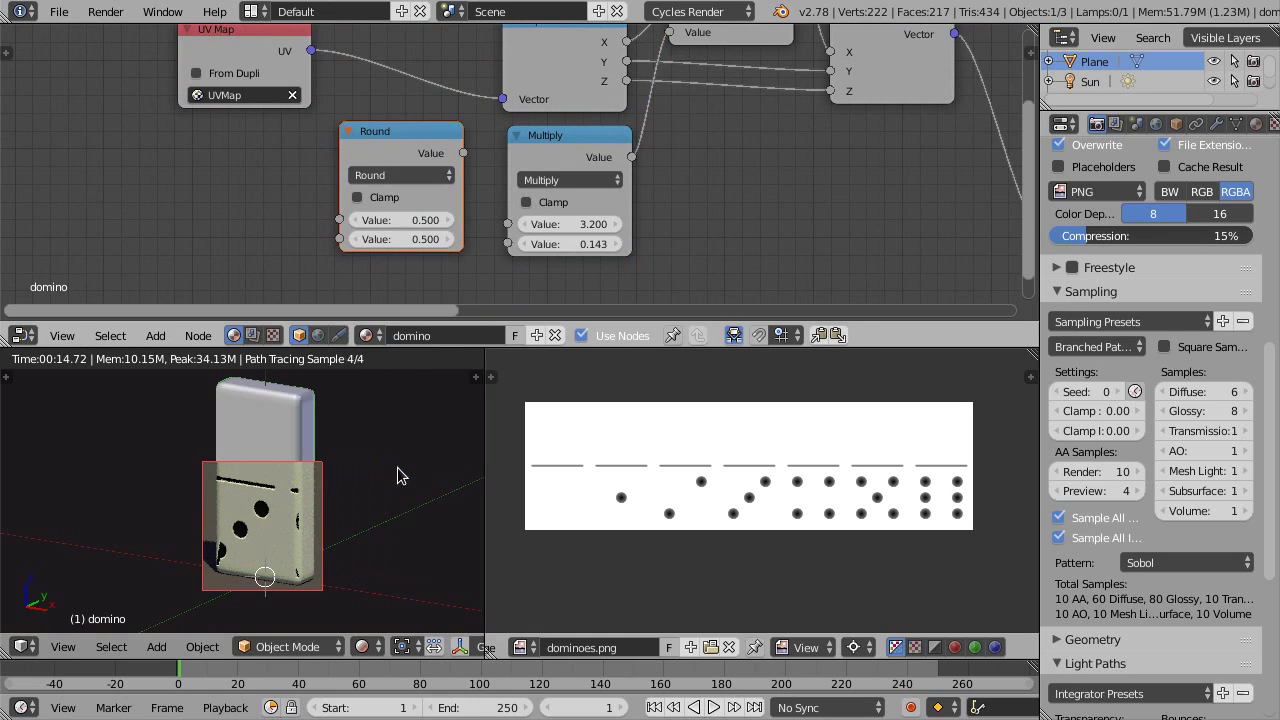
pyautogui.moveTo(463, 153); pyautogui.dragTo(537, 230)
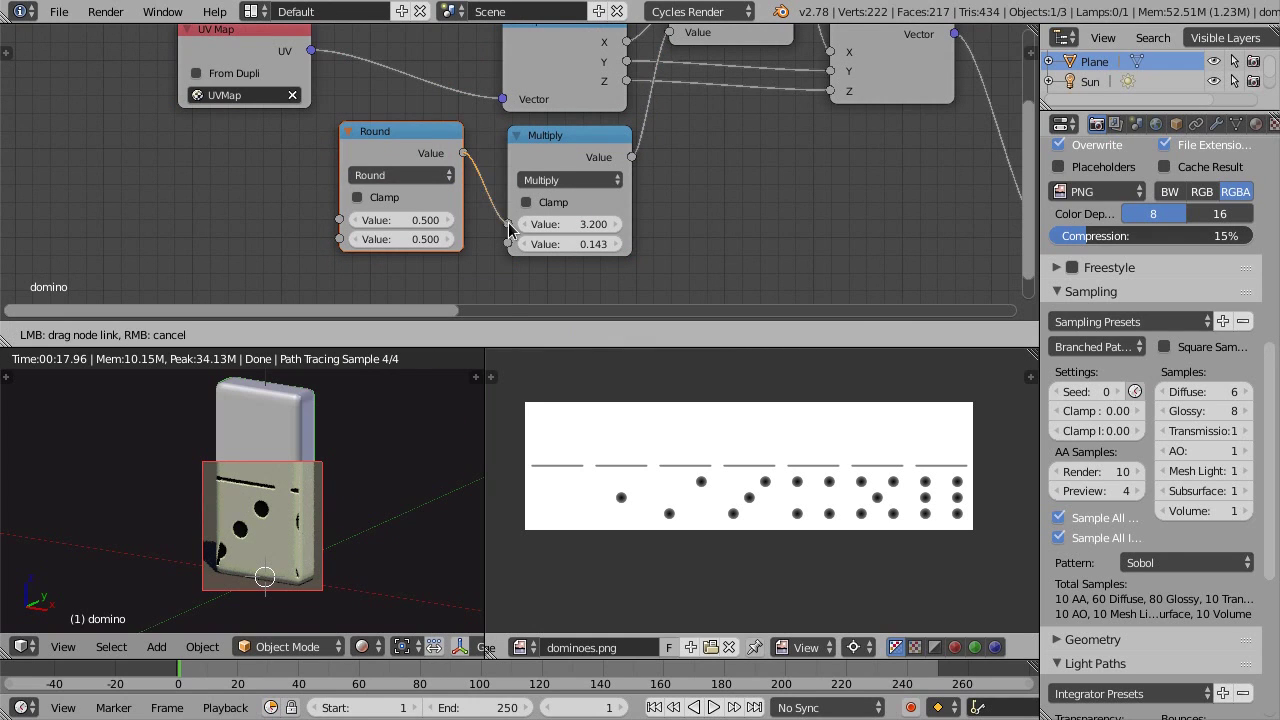
pyautogui.click(394, 220)
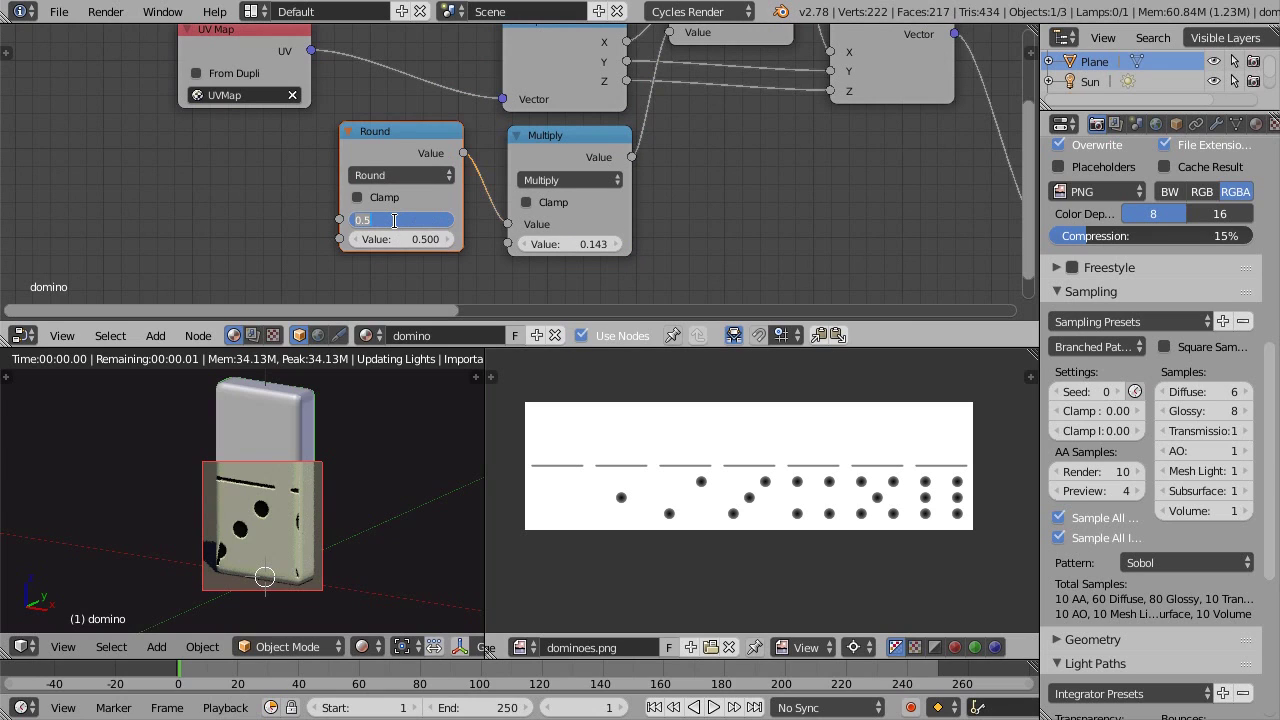
pyautogui.write('3.2')
pyautogui.press('Return')
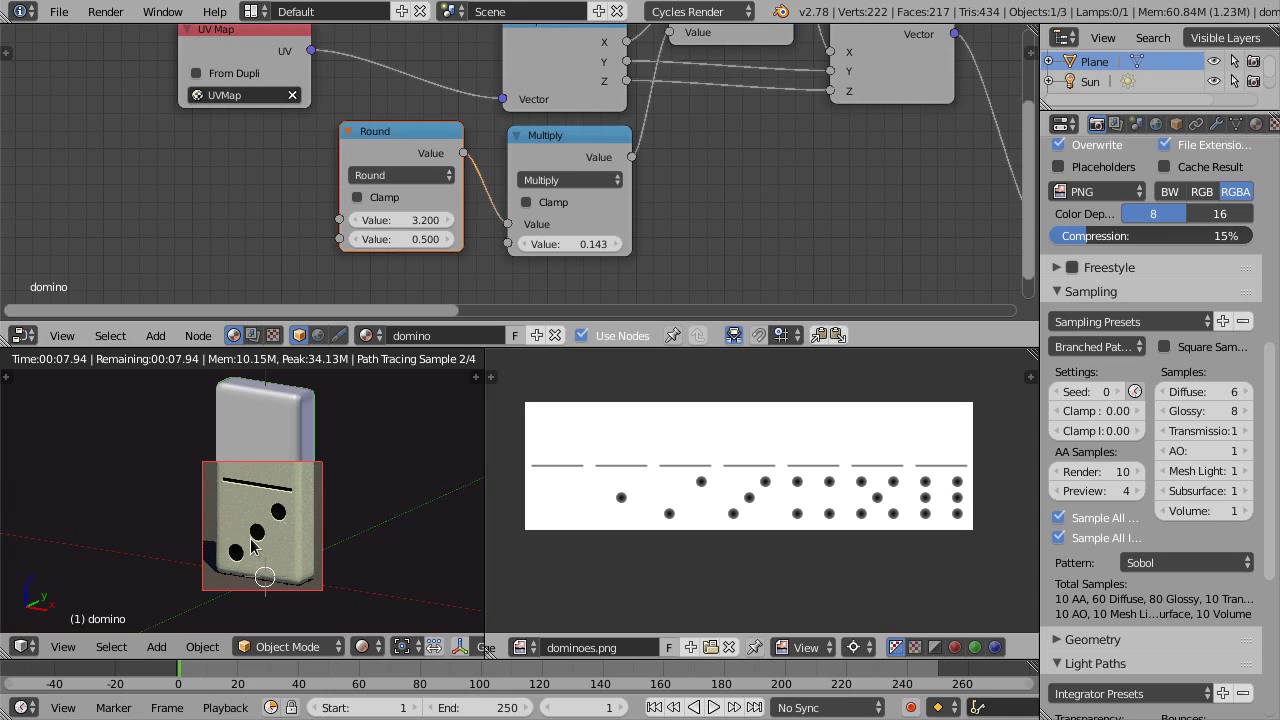
# Move the UV Map node further left and bring the whole node chain into view
pyautogui.scroll(-1, 243, 120)
pyautogui.scroll(-1, 243, 120)
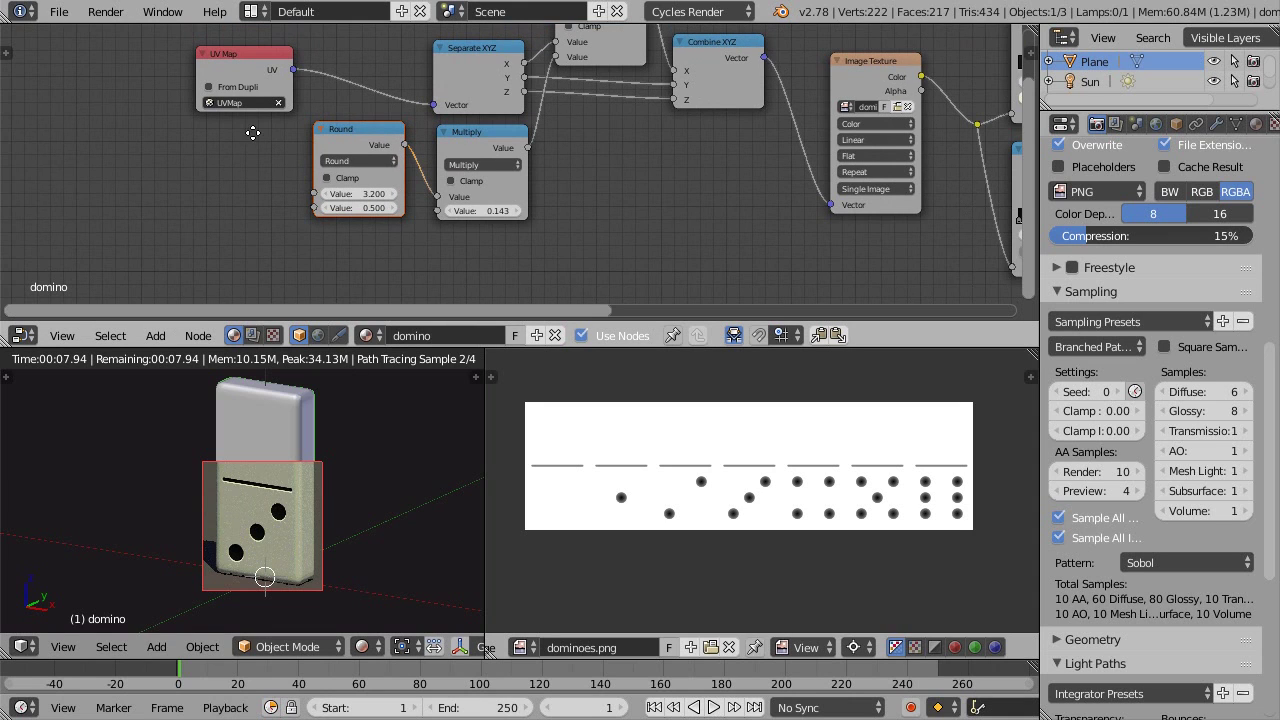
pyautogui.scroll(-1, 243, 120)
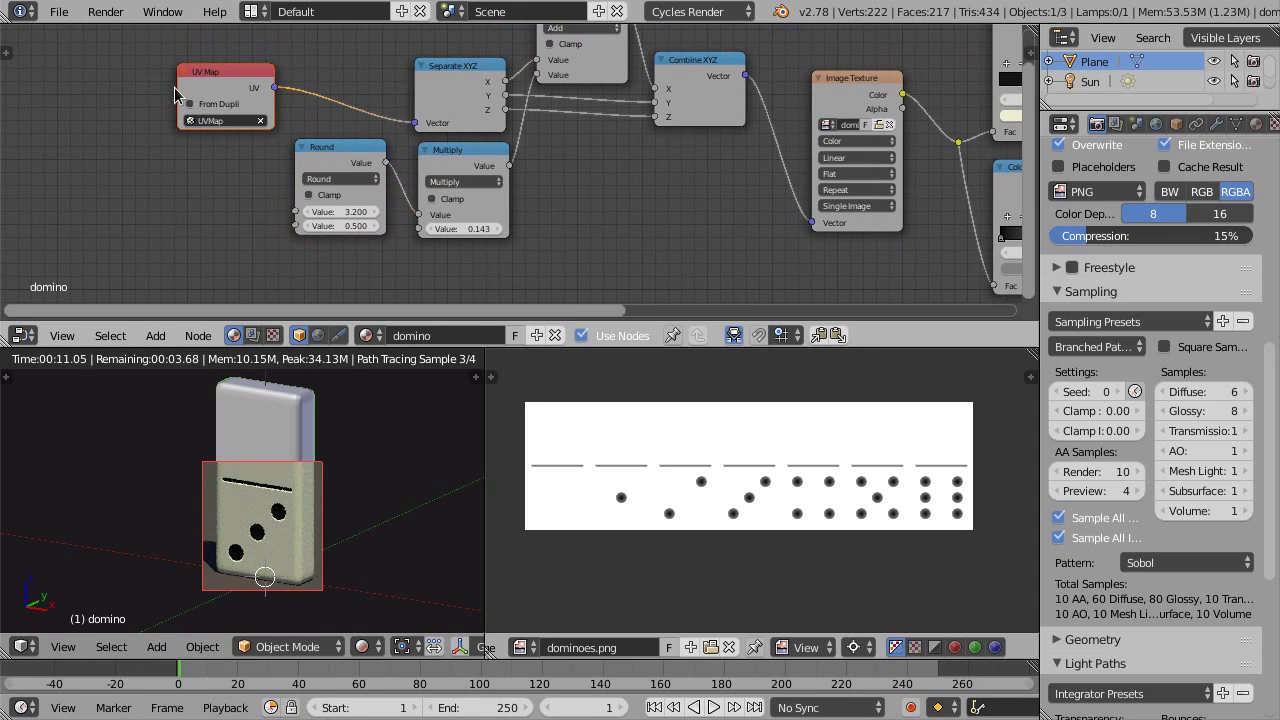
pyautogui.press('g')
pyautogui.click(92, 88)
pyautogui.scroll(-1, 591, 174)
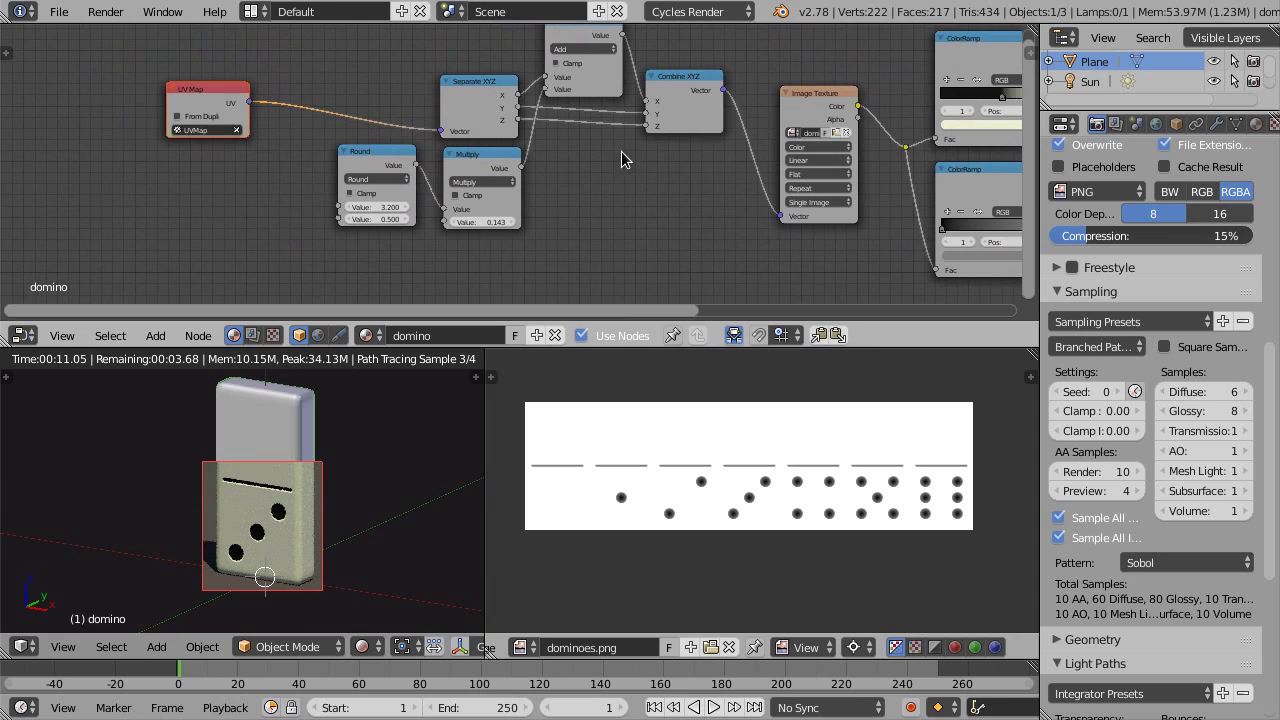
pyautogui.moveTo(620, 194); pyautogui.dragTo(601, 200, button='middle')
pyautogui.click(610, 201)
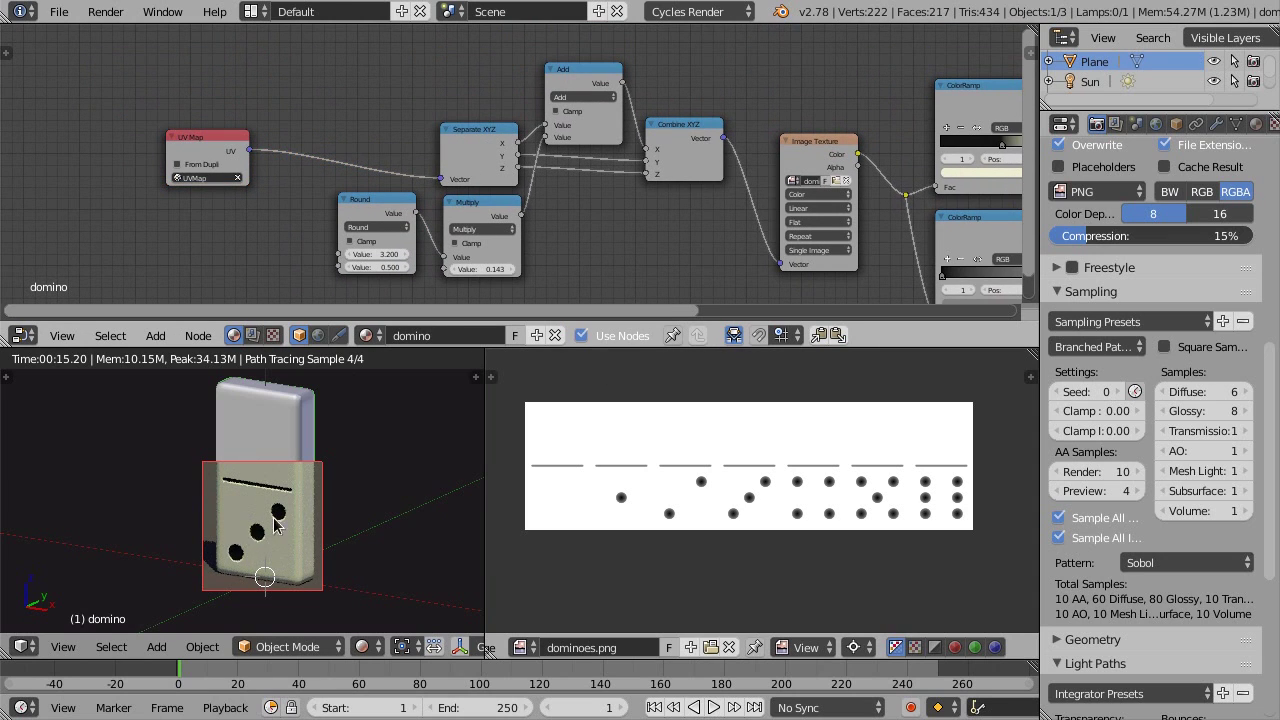
# Switch to solid shading and box-select Round, Multiply, Separate XYZ, Add and Combine XYZ nodes
pyautogui.hotkey('shift', 'z')
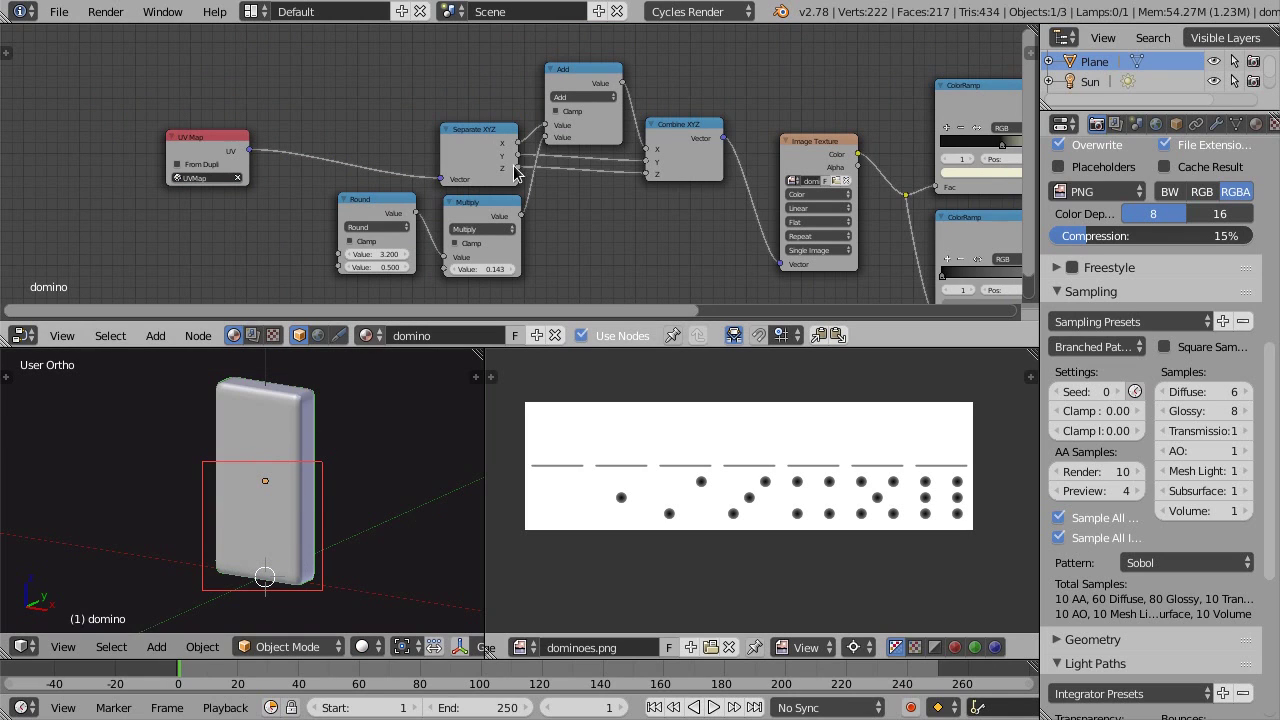
pyautogui.click(460, 145)
pyautogui.click(418, 125)
pyautogui.press('b')
pyautogui.moveTo(357, 57); pyautogui.dragTo(686, 288)
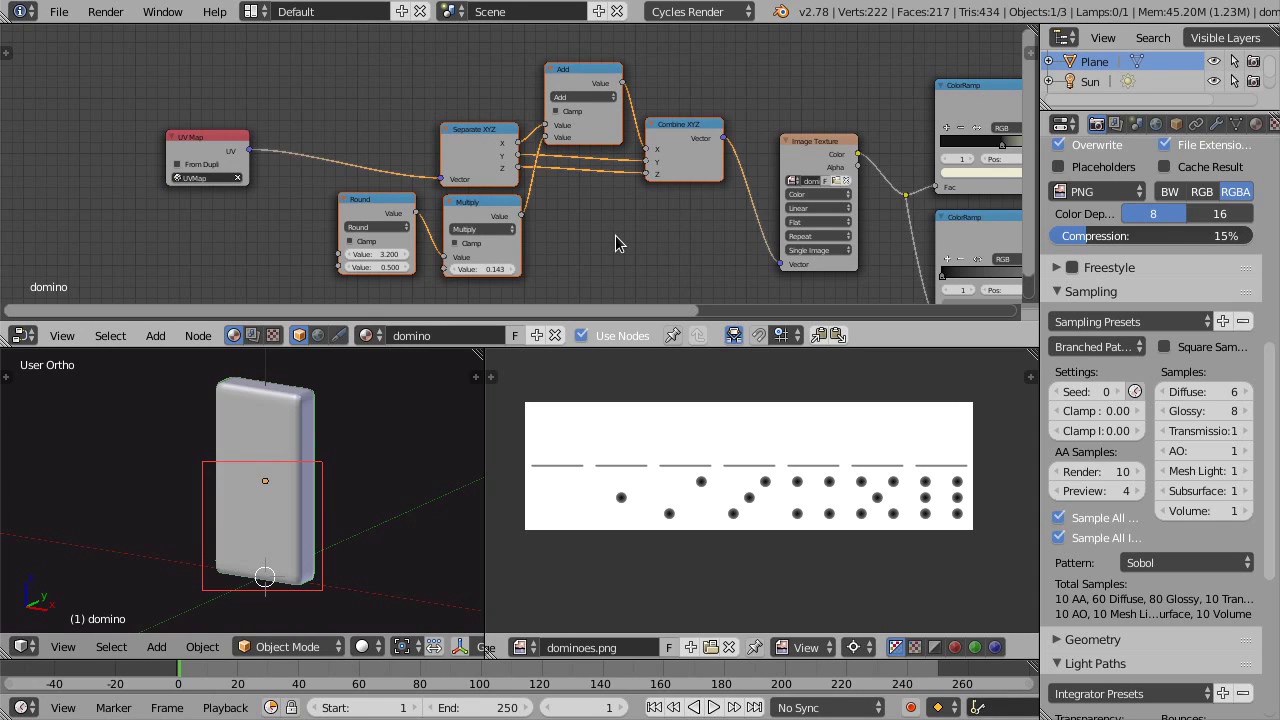
# Group the selected nodes with Ctrl+G and rename the group's Vector input to uv
pyautogui.hotkey('ctrl', 'g')
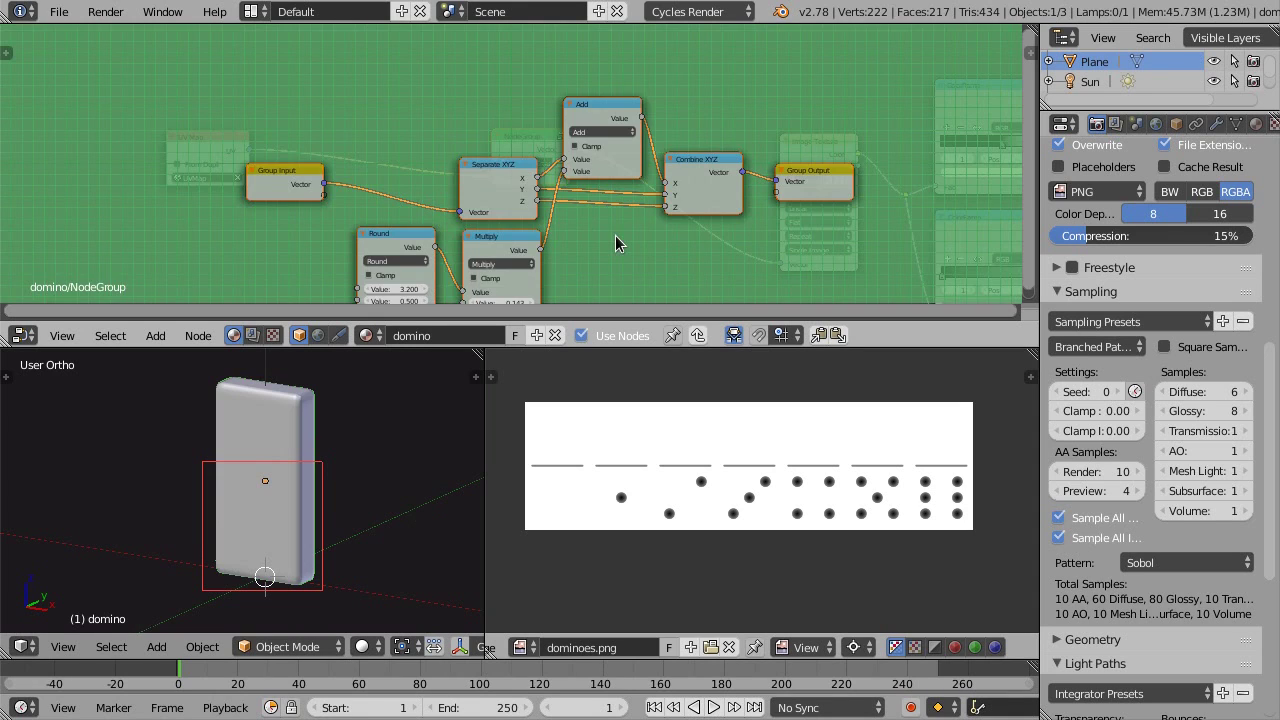
pyautogui.press('g')
pyautogui.rightClick(573, 183)
pyautogui.press('n')
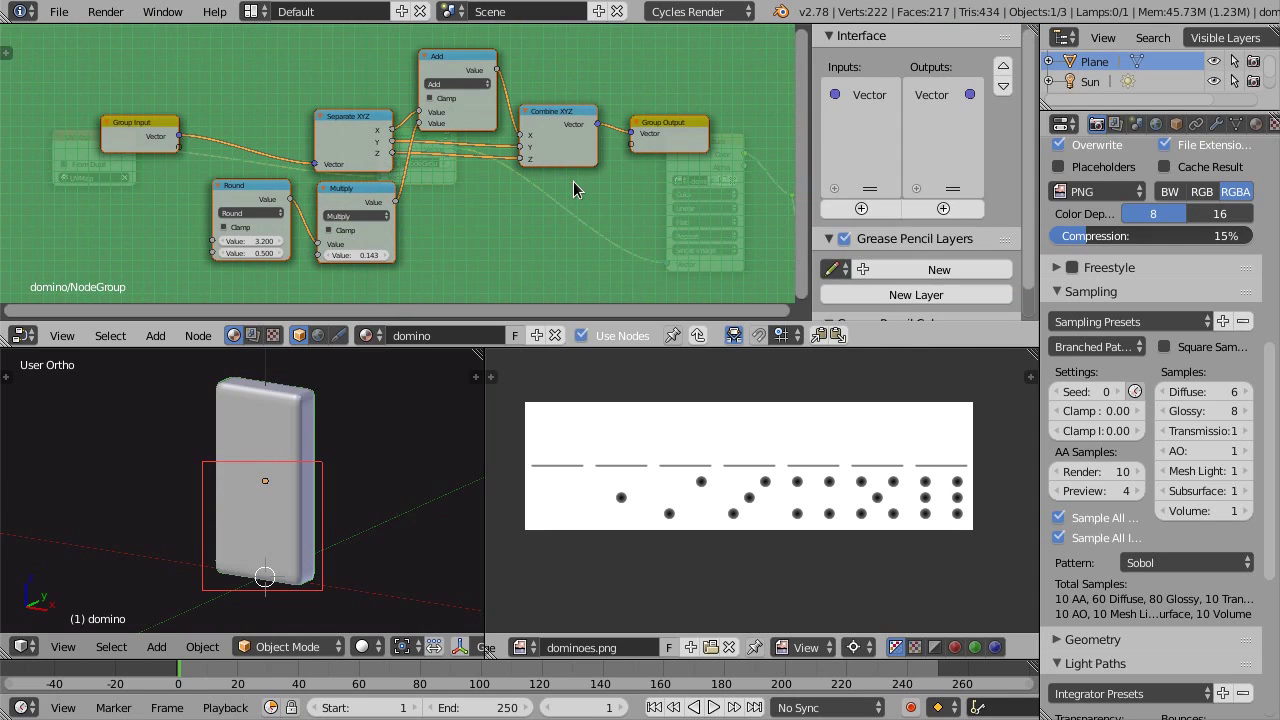
pyautogui.click(855, 97)
pyautogui.click(912, 232)
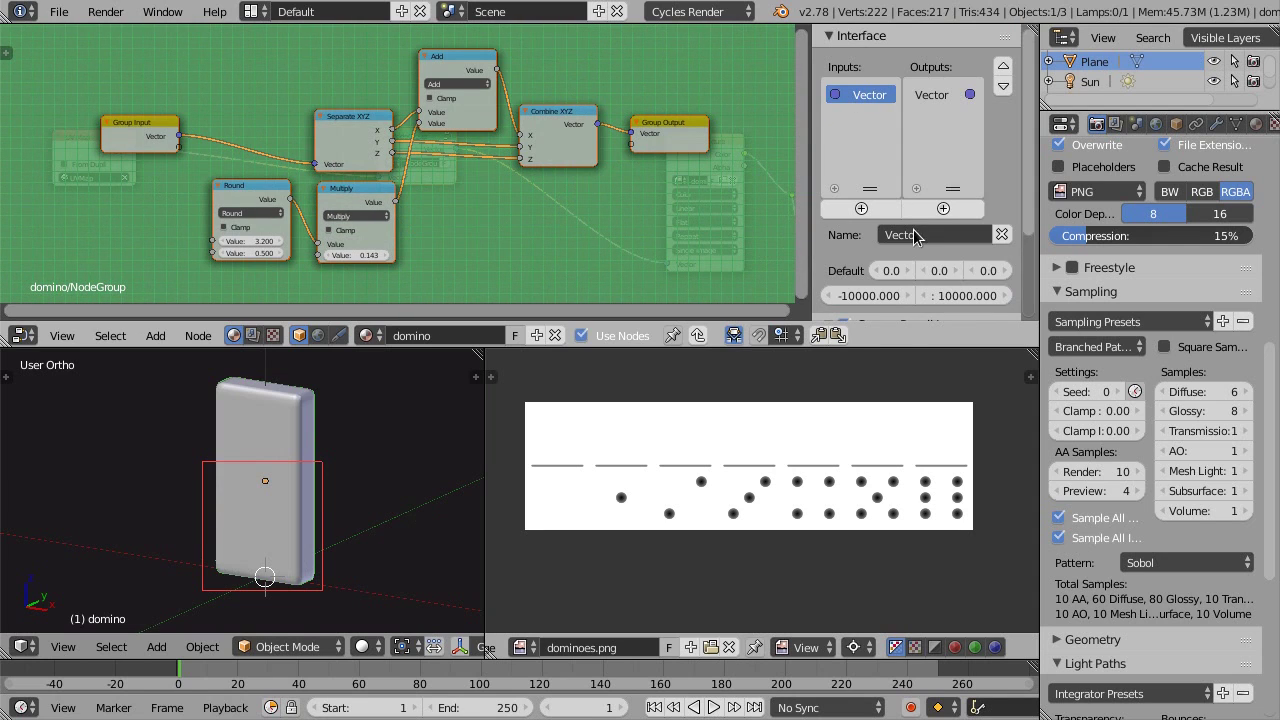
pyautogui.write('uv')
pyautogui.press('Return')
# Expose Round's first value as a new group input named 'valor dominó'
pyautogui.keyDown('ctrl'); pyautogui.scroll(3, 268, 240); pyautogui.keyUp('ctrl')
pyautogui.scroll(2, 270, 230)
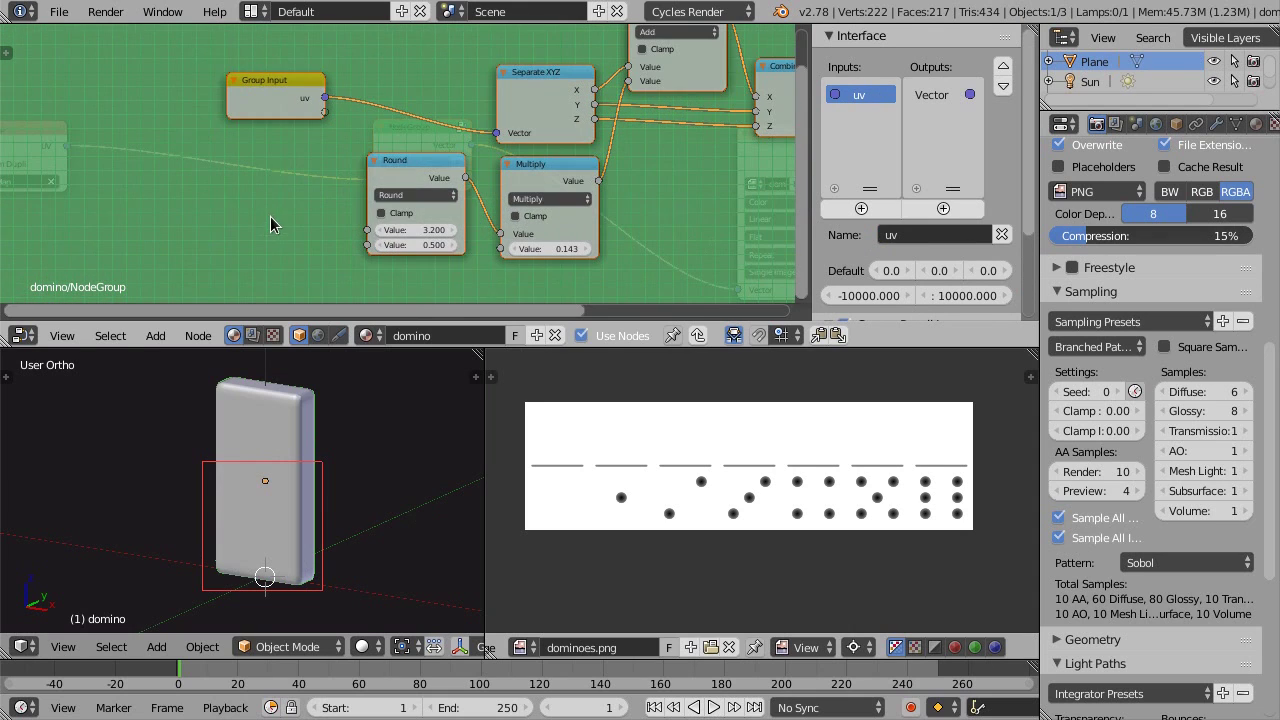
pyautogui.moveTo(279, 85); pyautogui.dragTo(248, 90)
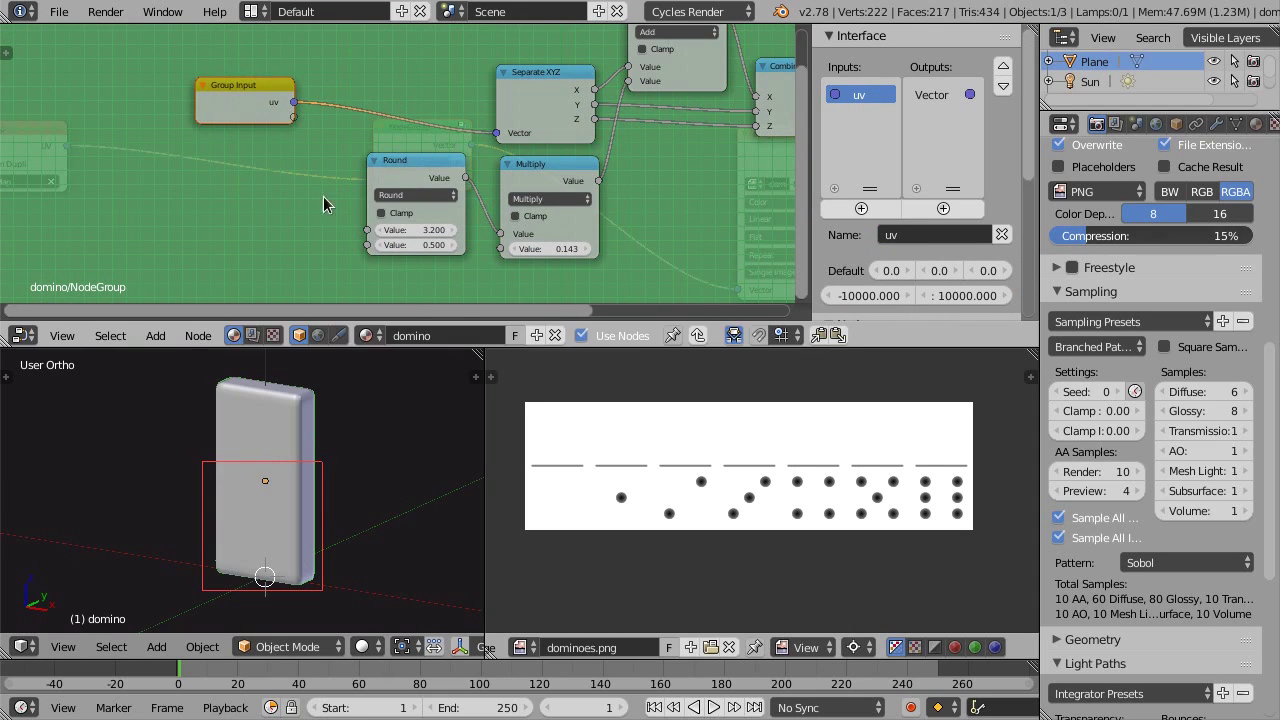
pyautogui.moveTo(367, 229); pyautogui.dragTo(294, 118)
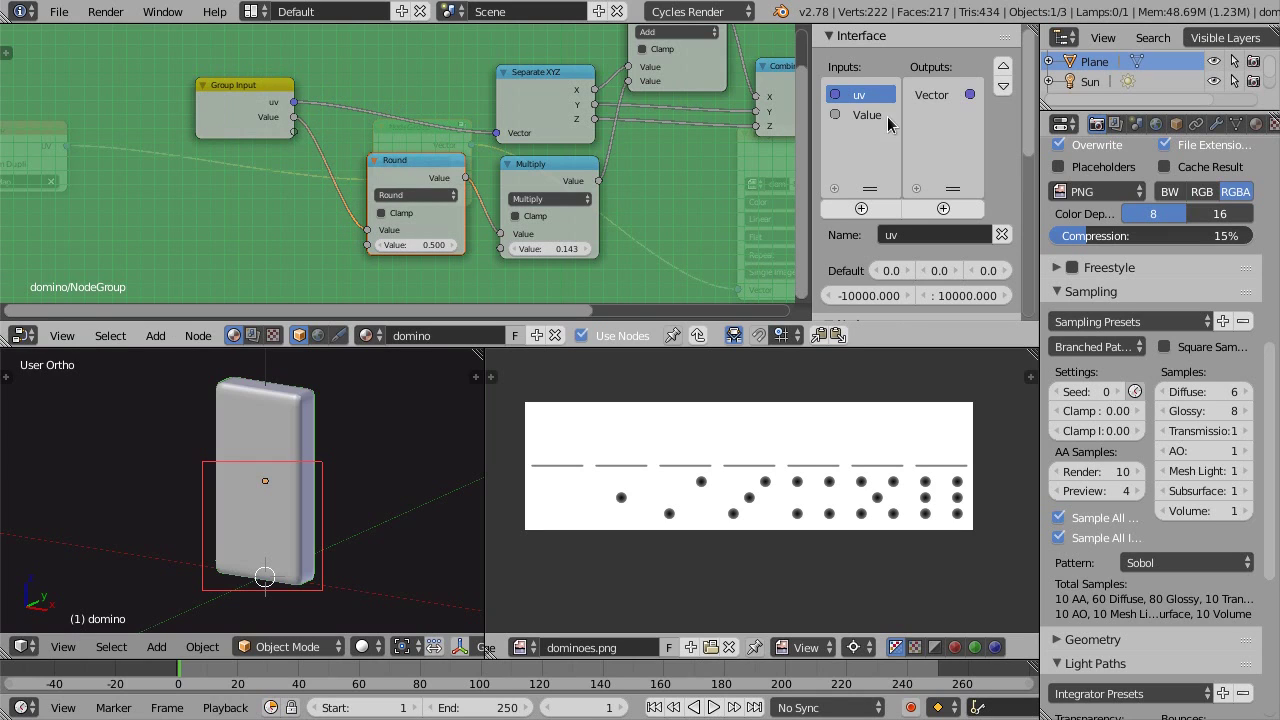
pyautogui.click(866, 115)
pyautogui.click(915, 236)
pyautogui.write('valor dominó')
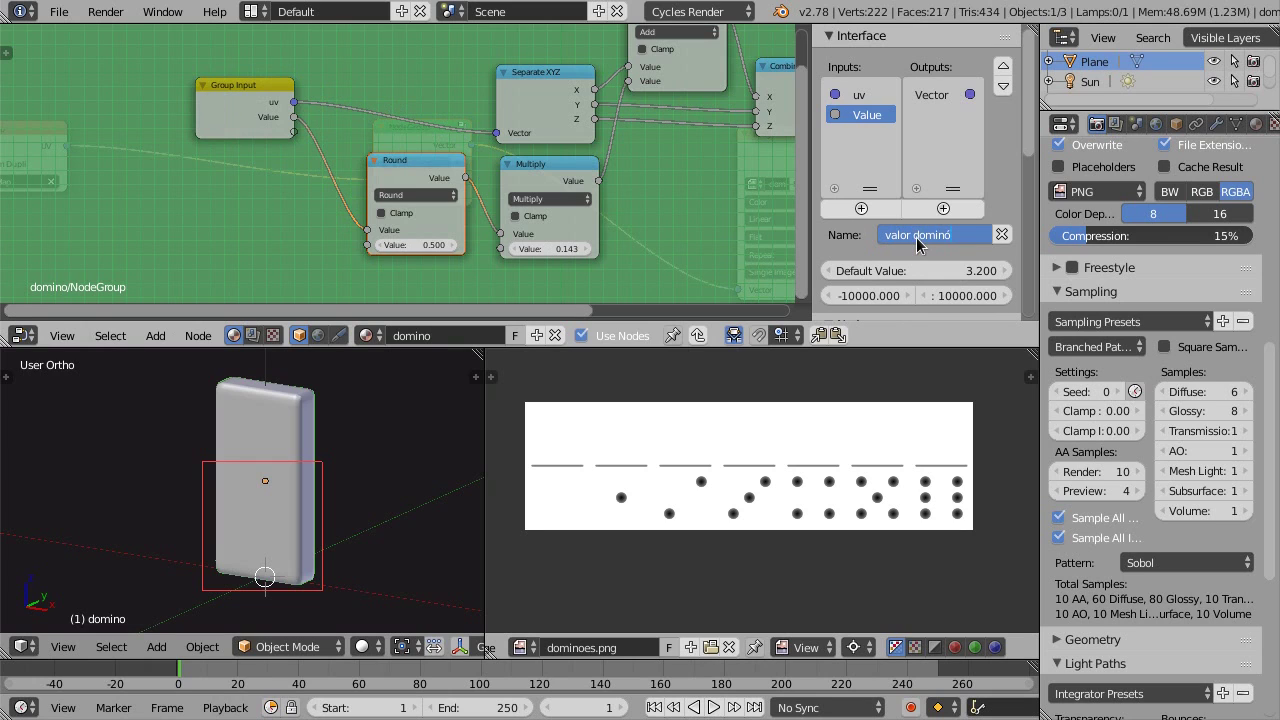
pyautogui.press('Return')
# Give the 'valor dominó' input default 0, minimum 0 and maximum 6
pyautogui.click(905, 273)
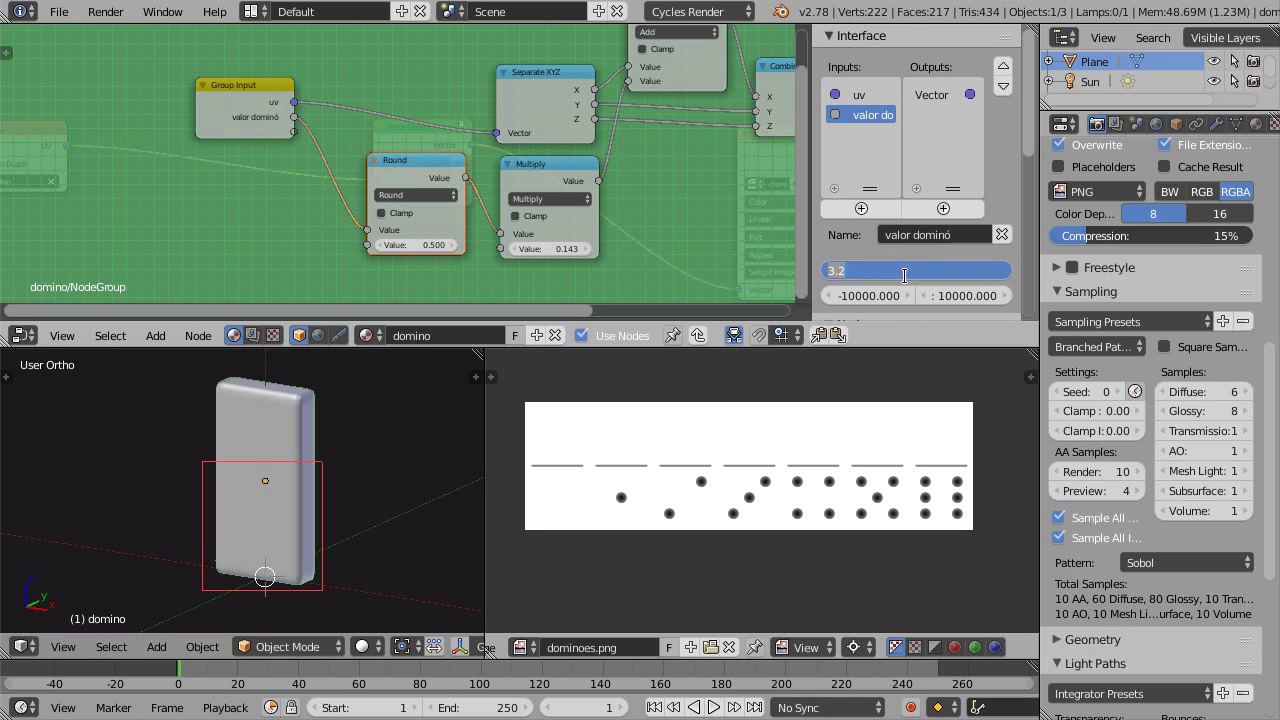
pyautogui.write('0')
pyautogui.press('Tab')
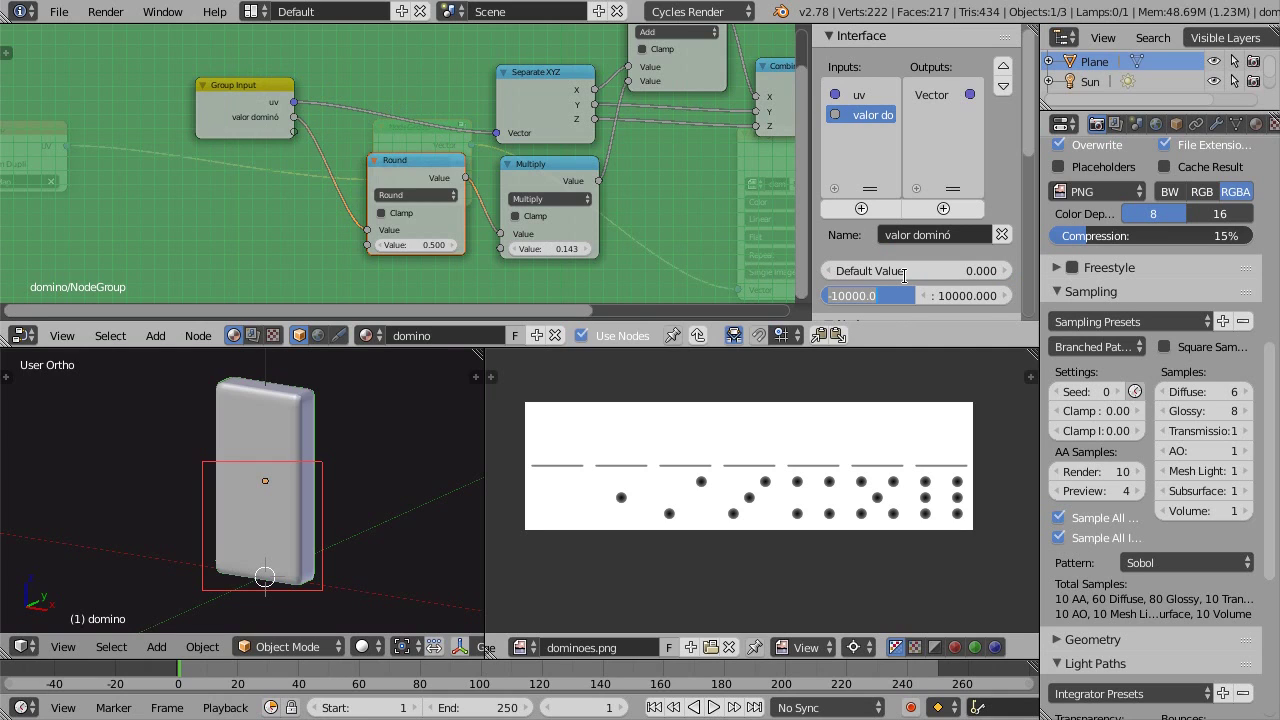
pyautogui.write('0')
pyautogui.press('Tab')
pyautogui.write('6')
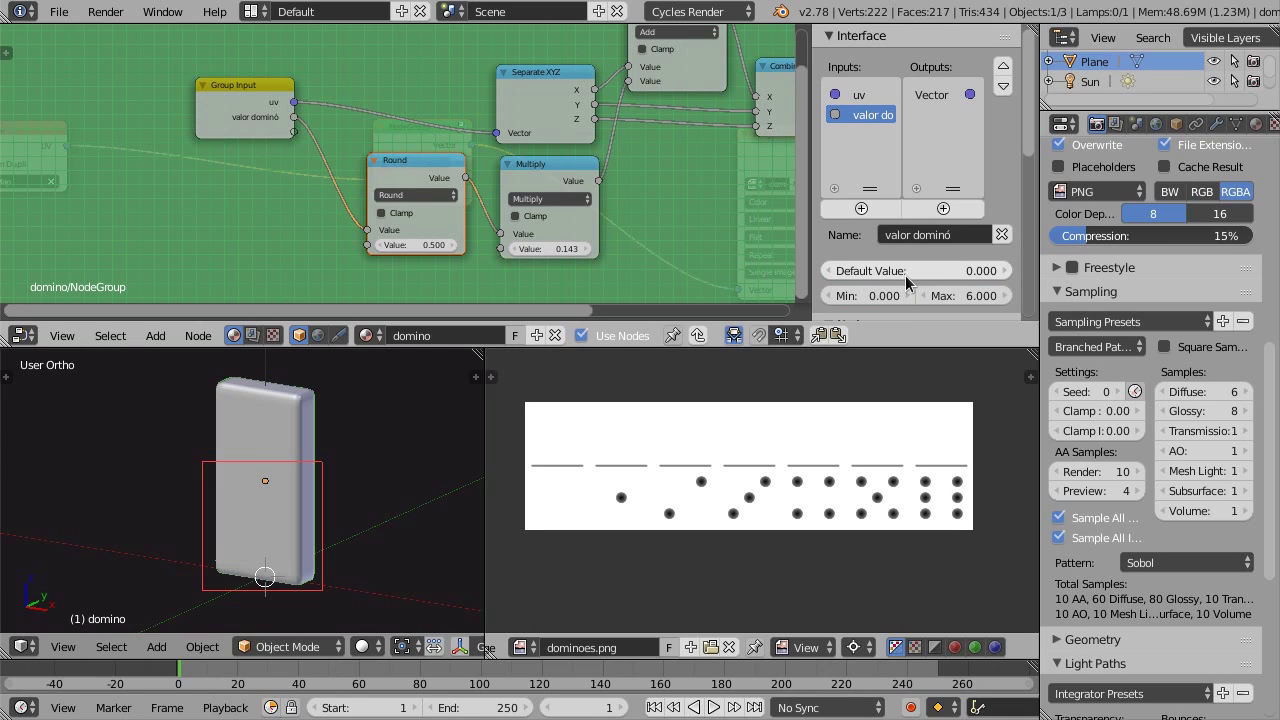
pyautogui.press('Return')
# Rename the group's Vector output to uv and exit the node group
pyautogui.click(931, 96)
pyautogui.click(933, 234)
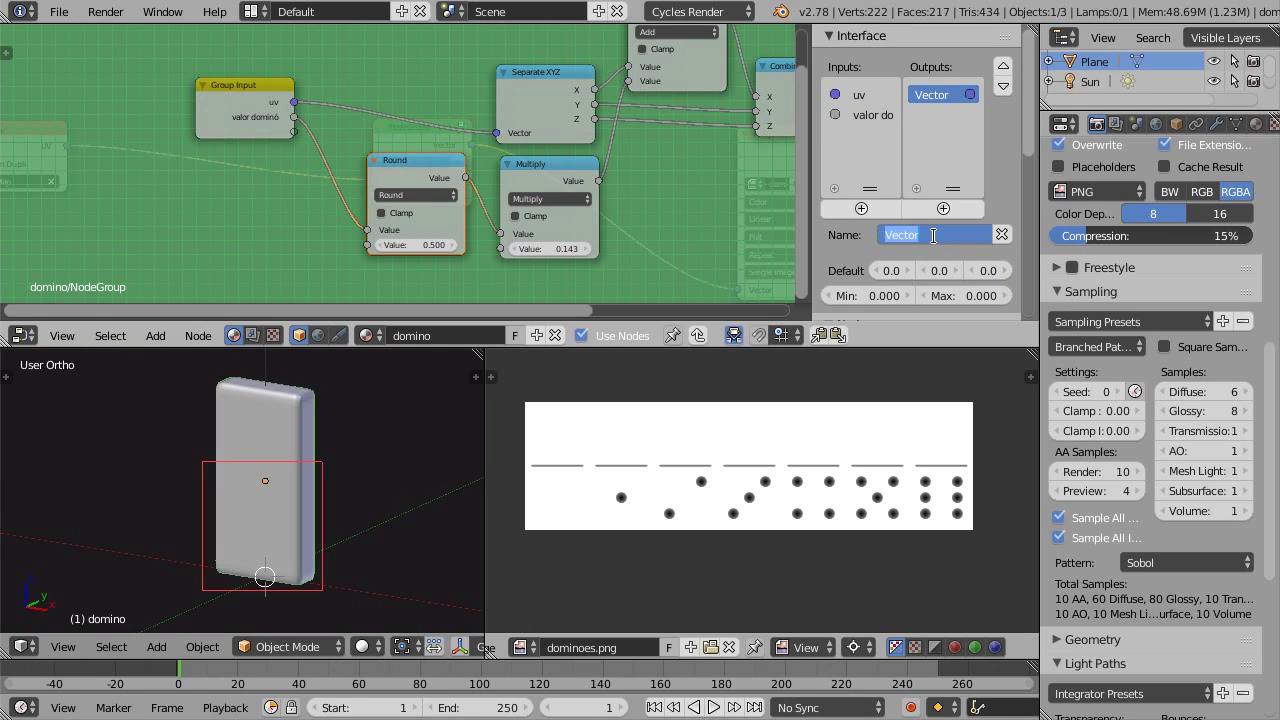
pyautogui.write('uv')
pyautogui.press('Return')
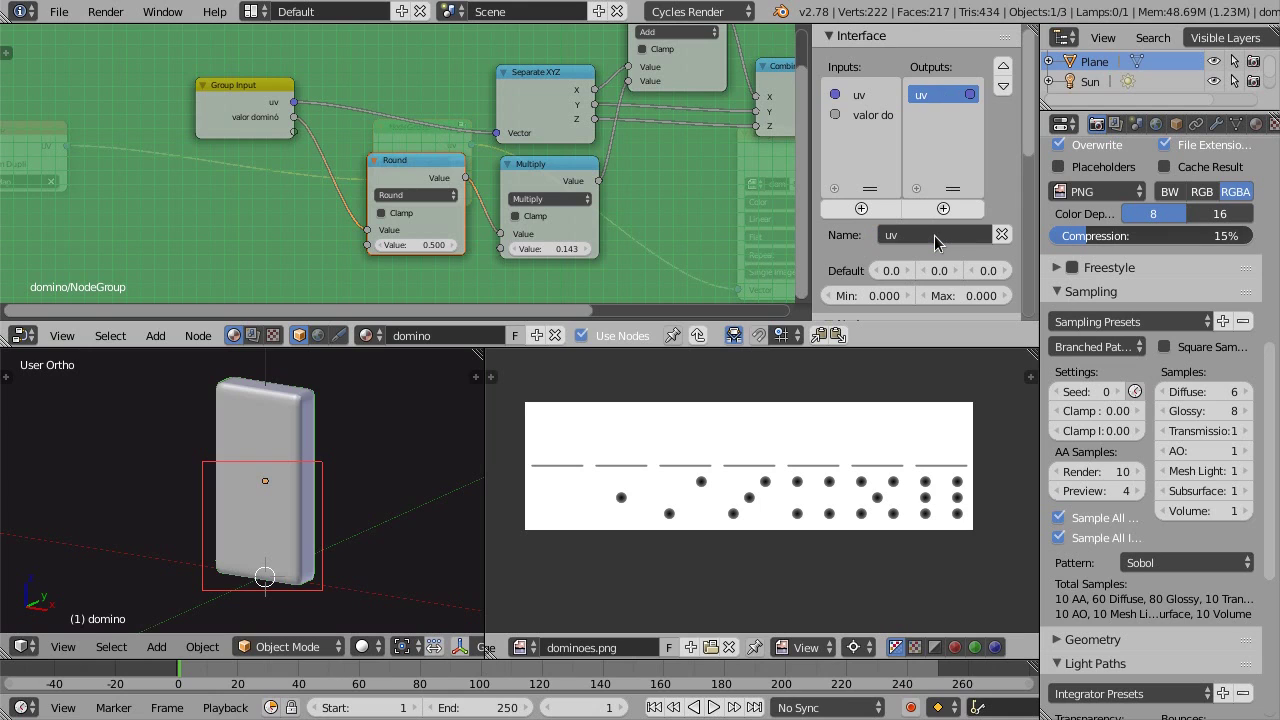
pyautogui.press('Tab')
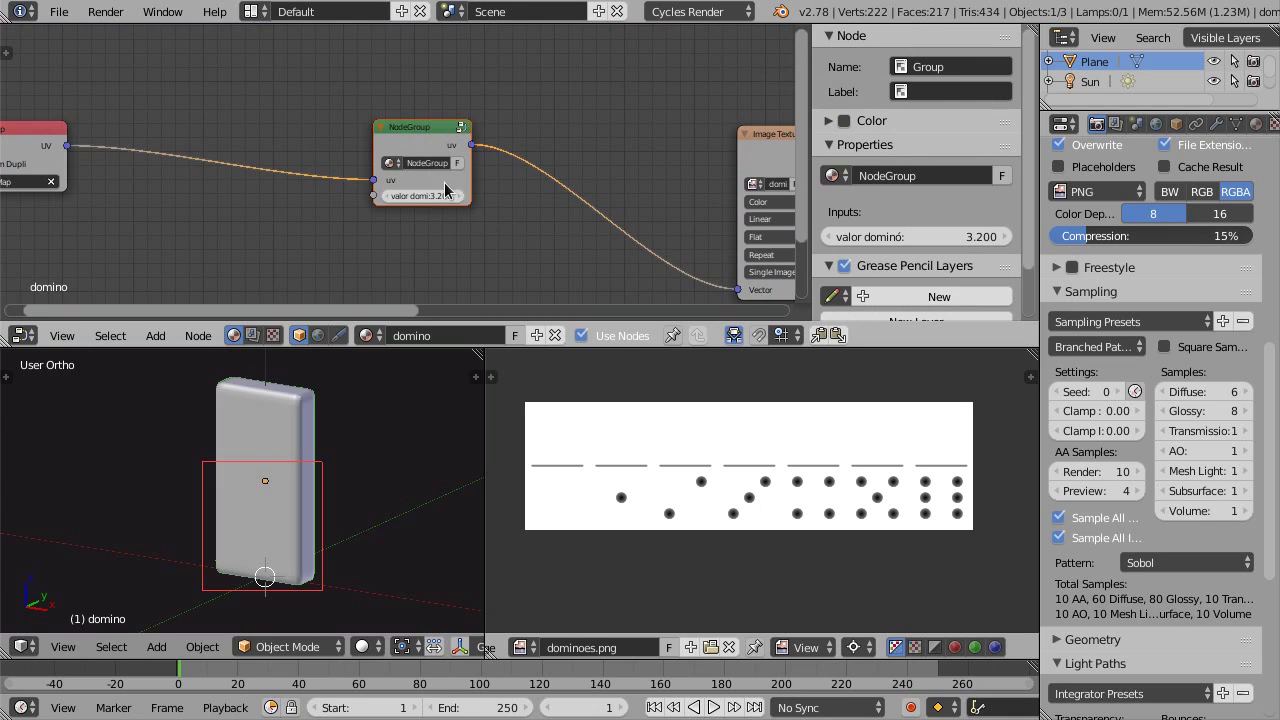
# Rename the node group to 'posição textura' and move it toward the Image Texture node
pyautogui.scroll(-1, 444, 195)
pyautogui.click(911, 174)
pyautogui.write('posição textura')
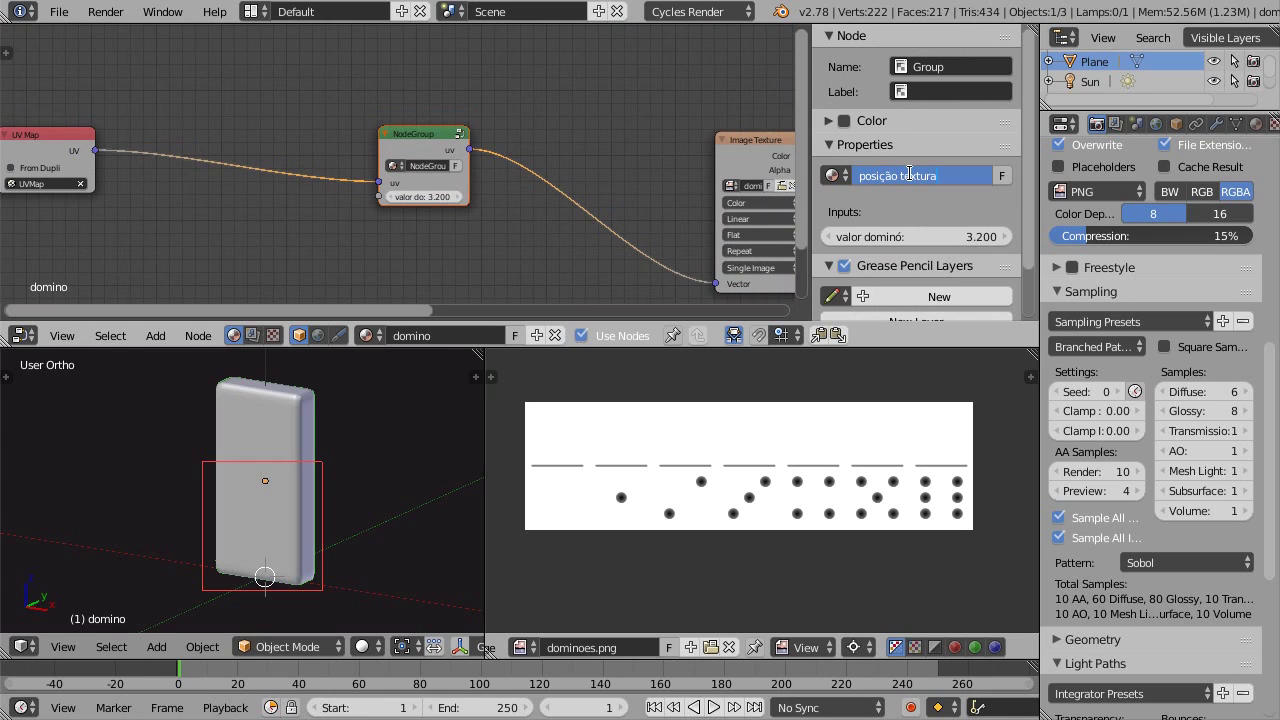
pyautogui.press('Return')
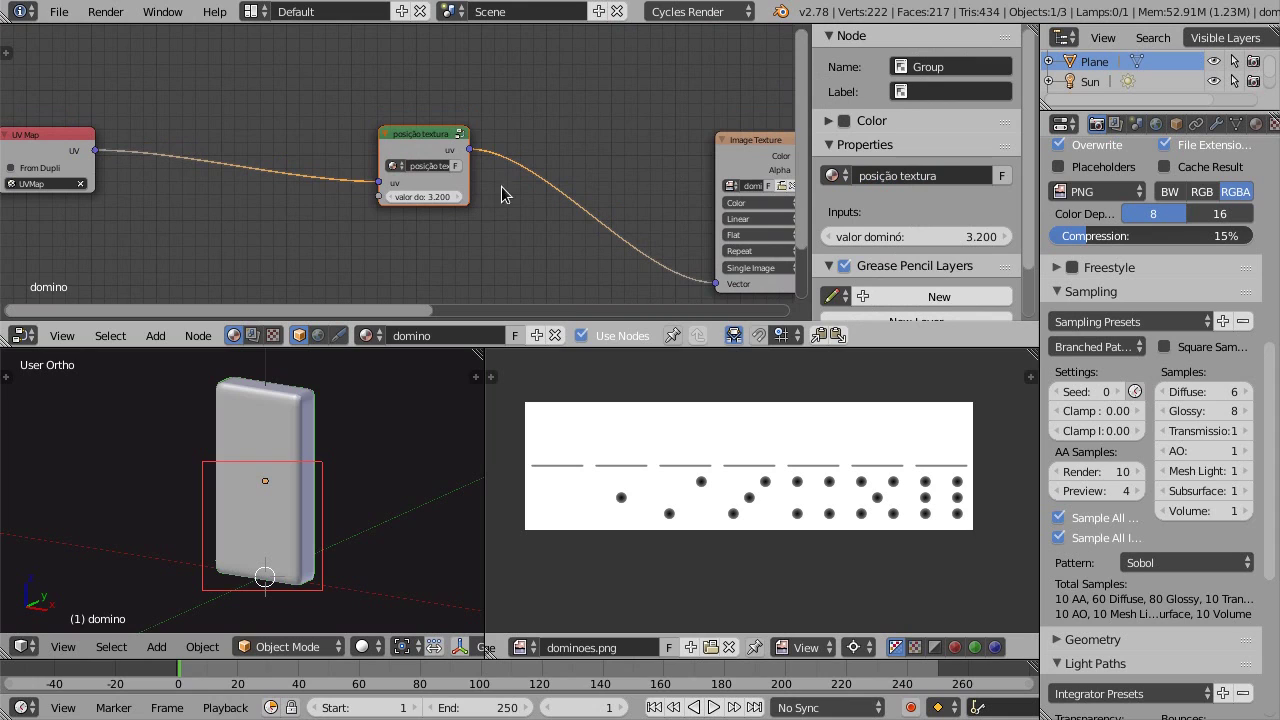
pyautogui.press('g')
pyautogui.click(634, 271)
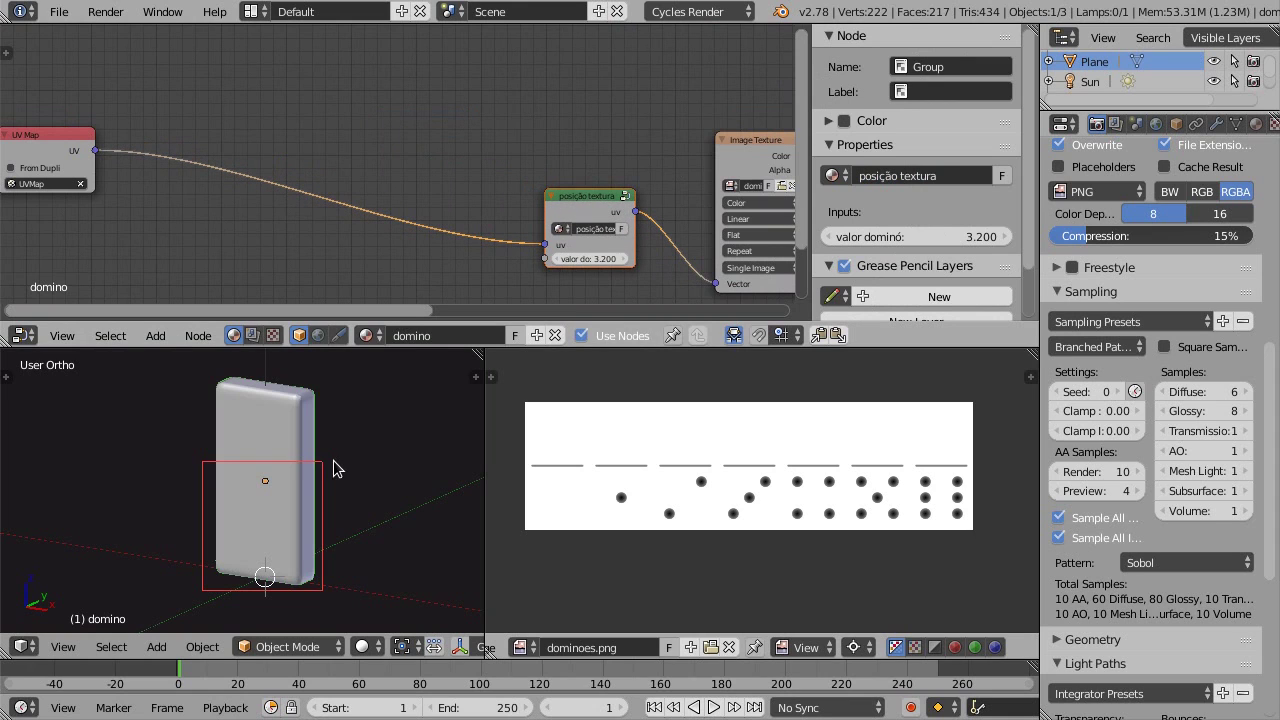
# In rendered preview, set the group's 'valor dominó' to 4 to show the four-pip face
pyautogui.hotkey('shift', 'z')
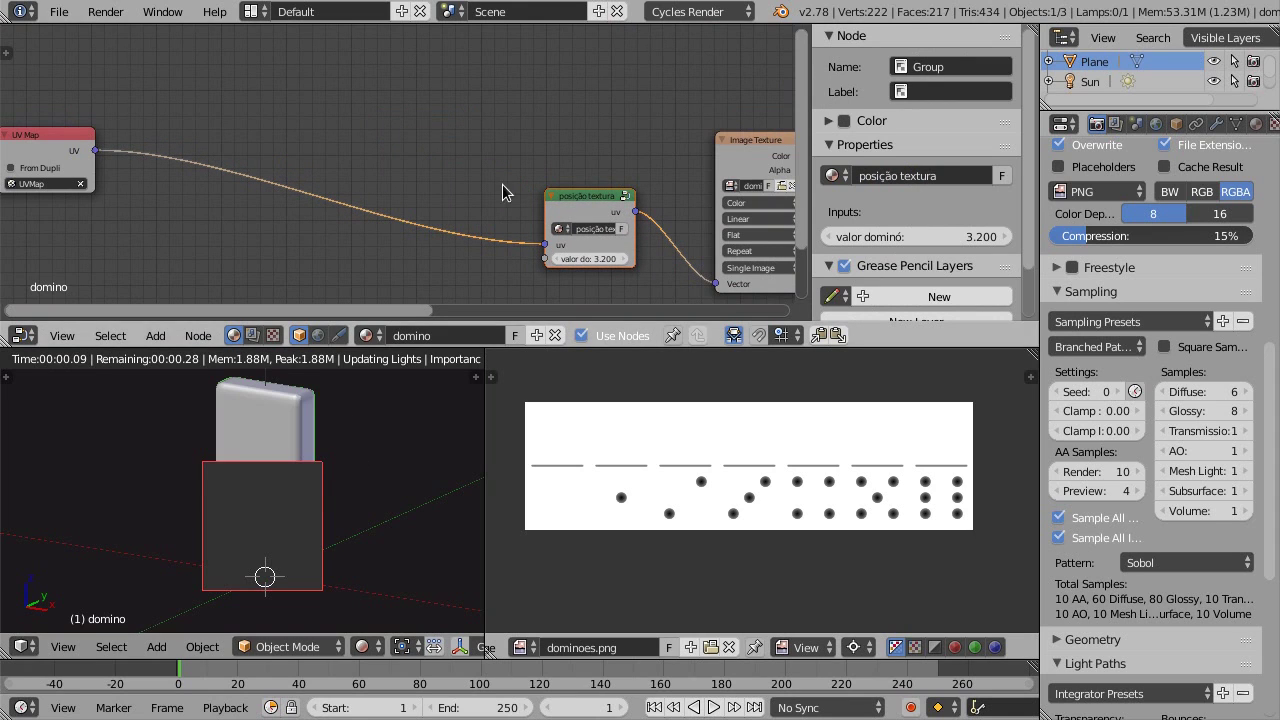
pyautogui.moveTo(424, 156); pyautogui.dragTo(402, 149, button='middle')
pyautogui.click(521, 232)
pyautogui.write('4')
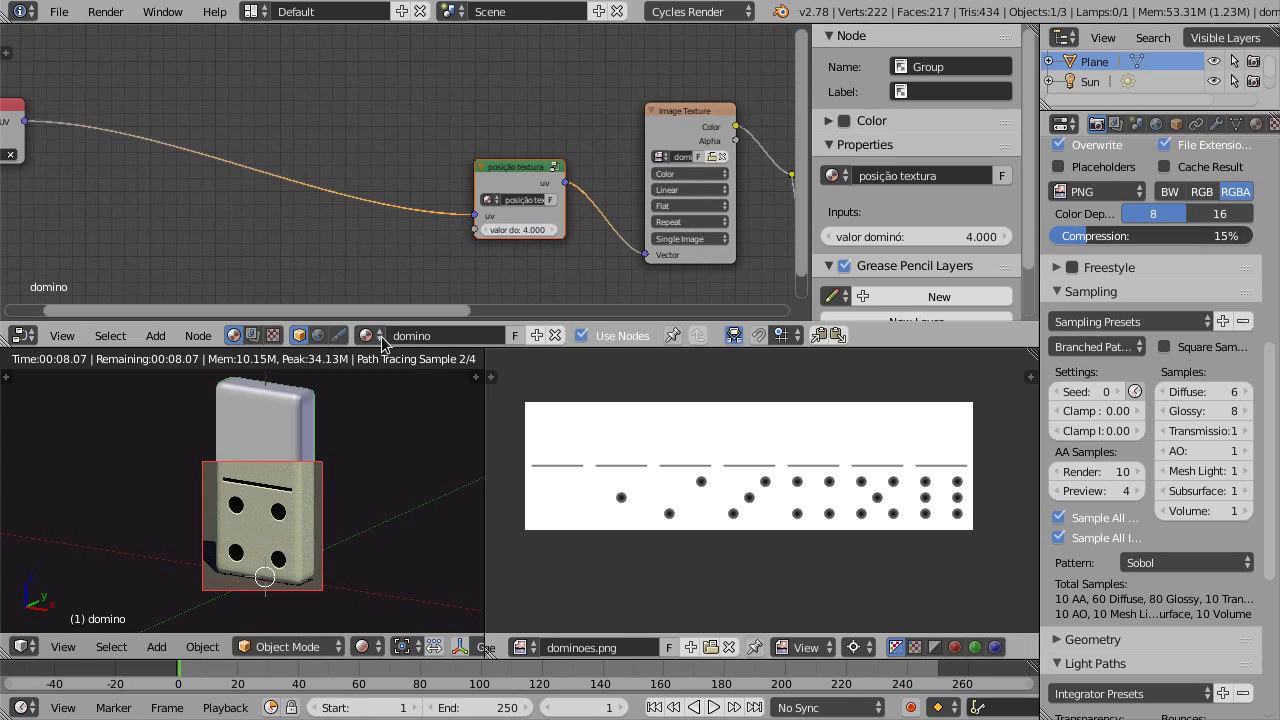
# Return the viewport to solid shading and draw a render border around the entire domino
pyautogui.scroll(-2, 443, 207)
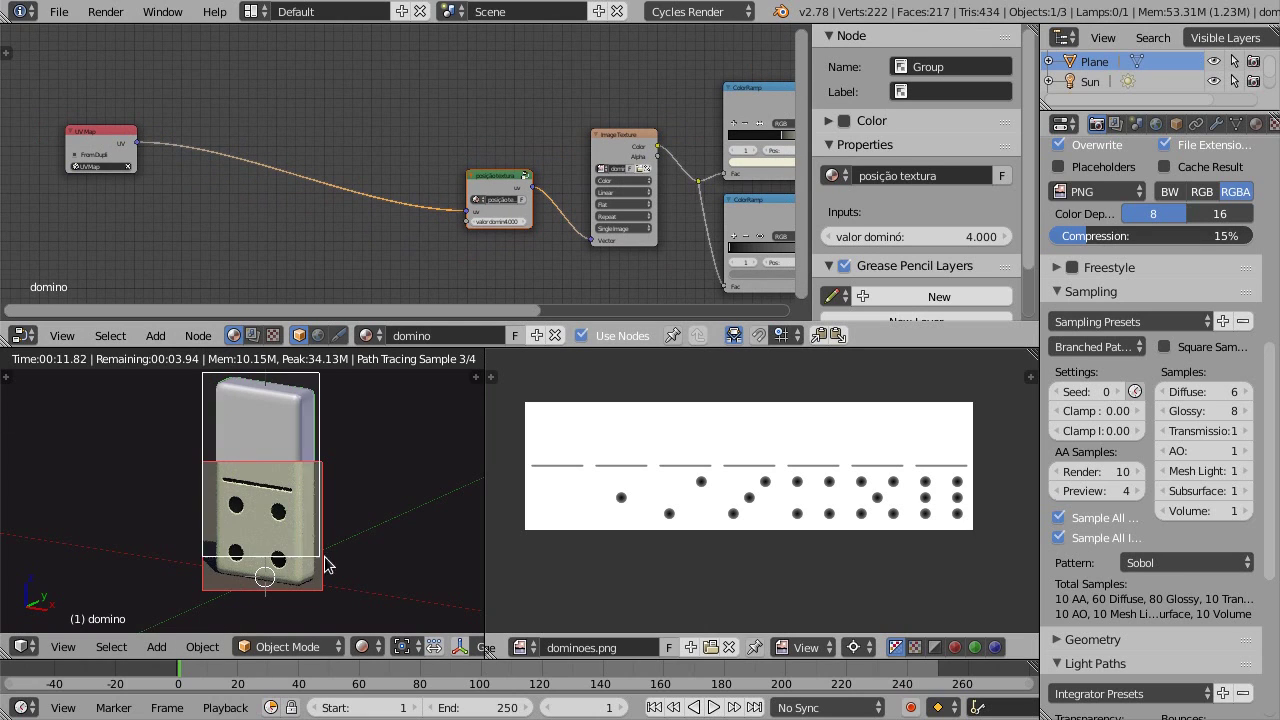
pyautogui.rightClick(270, 420)
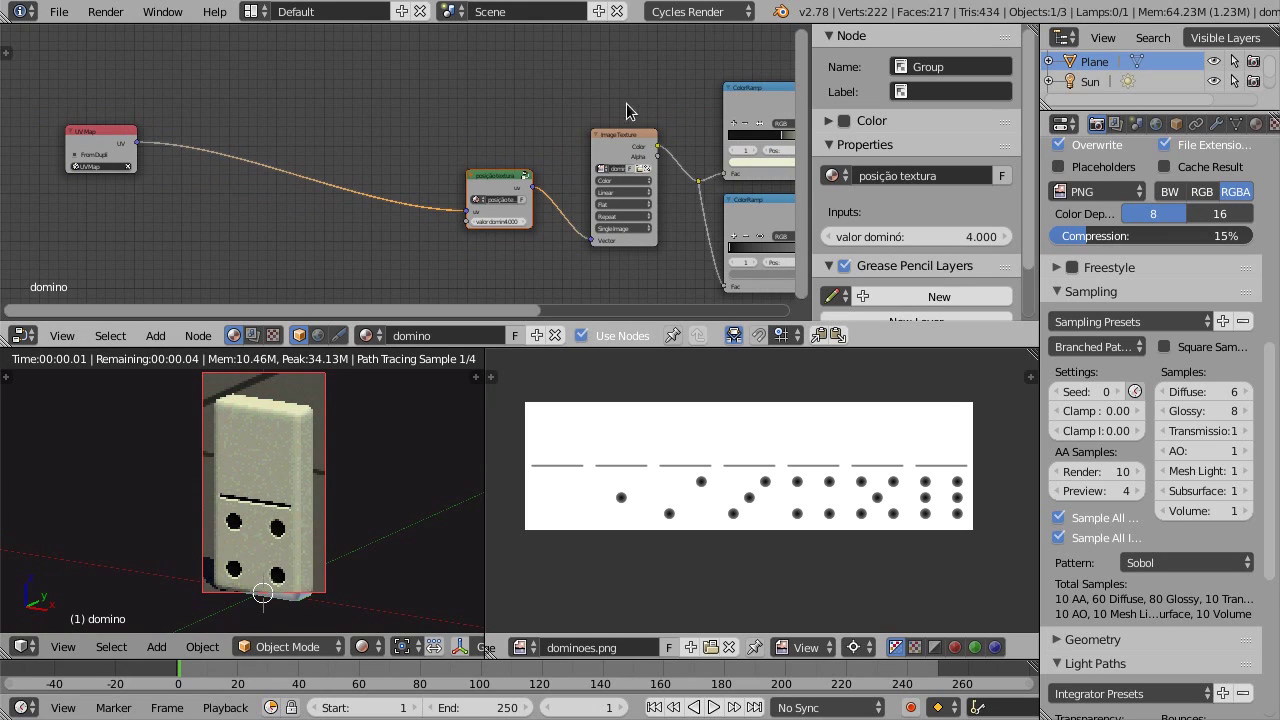
pyautogui.scroll(-2, 560, 185)
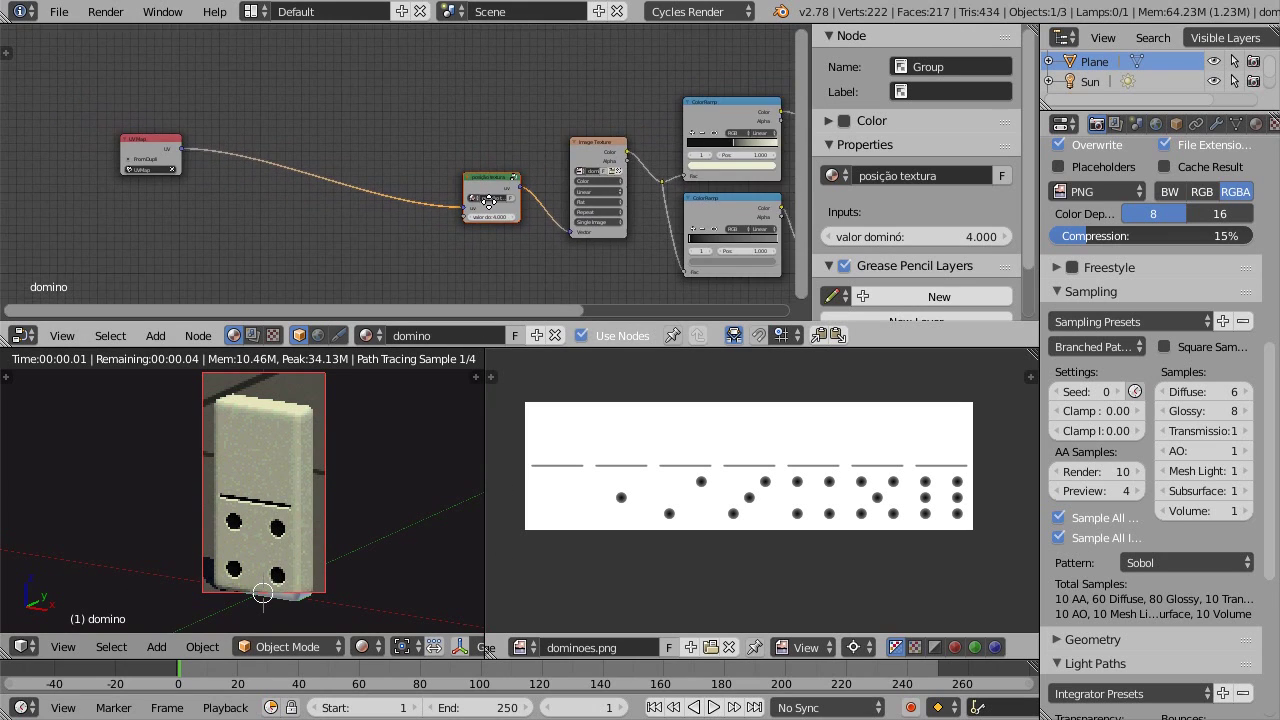
pyautogui.scroll(1, 489, 207)
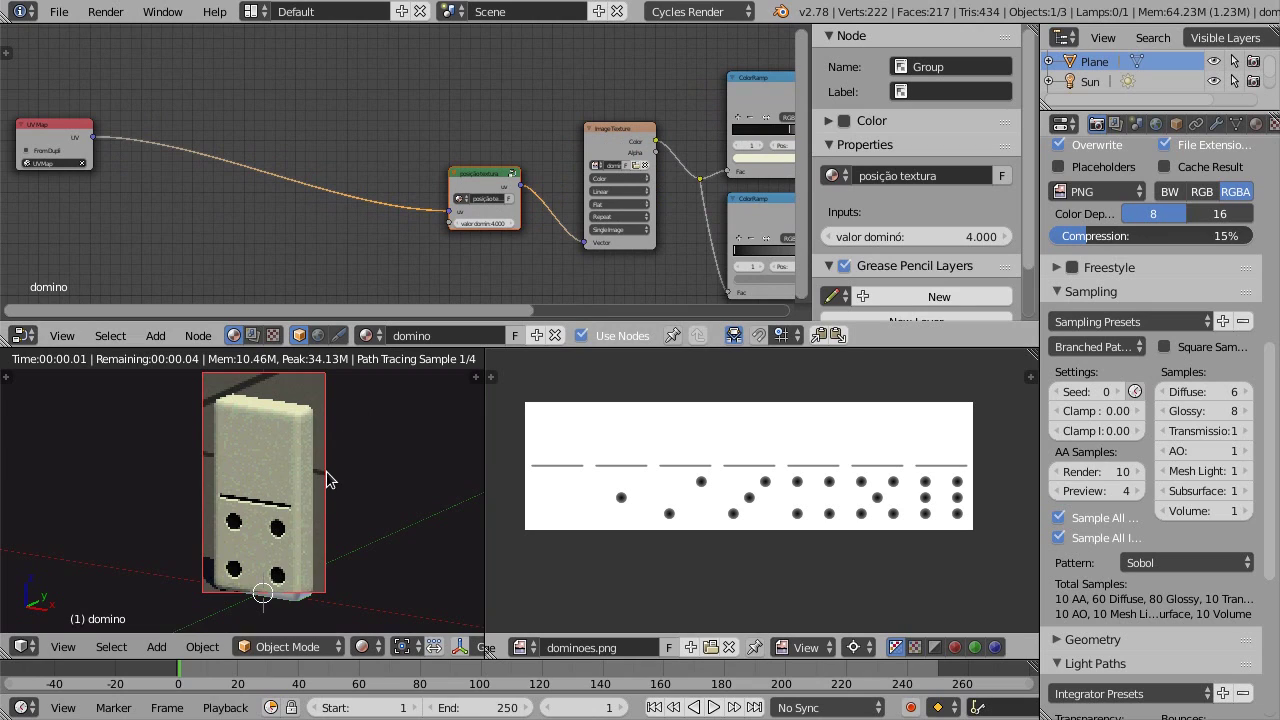
pyautogui.hotkey('shift', 'z')
pyautogui.hotkey('ctrl', 'b')
pyautogui.moveTo(207, 387)
pyautogui.mouseDown()
pyautogui.moveTo(266, 528)
pyautogui.moveTo(321, 605)
pyautogui.mouseUp()
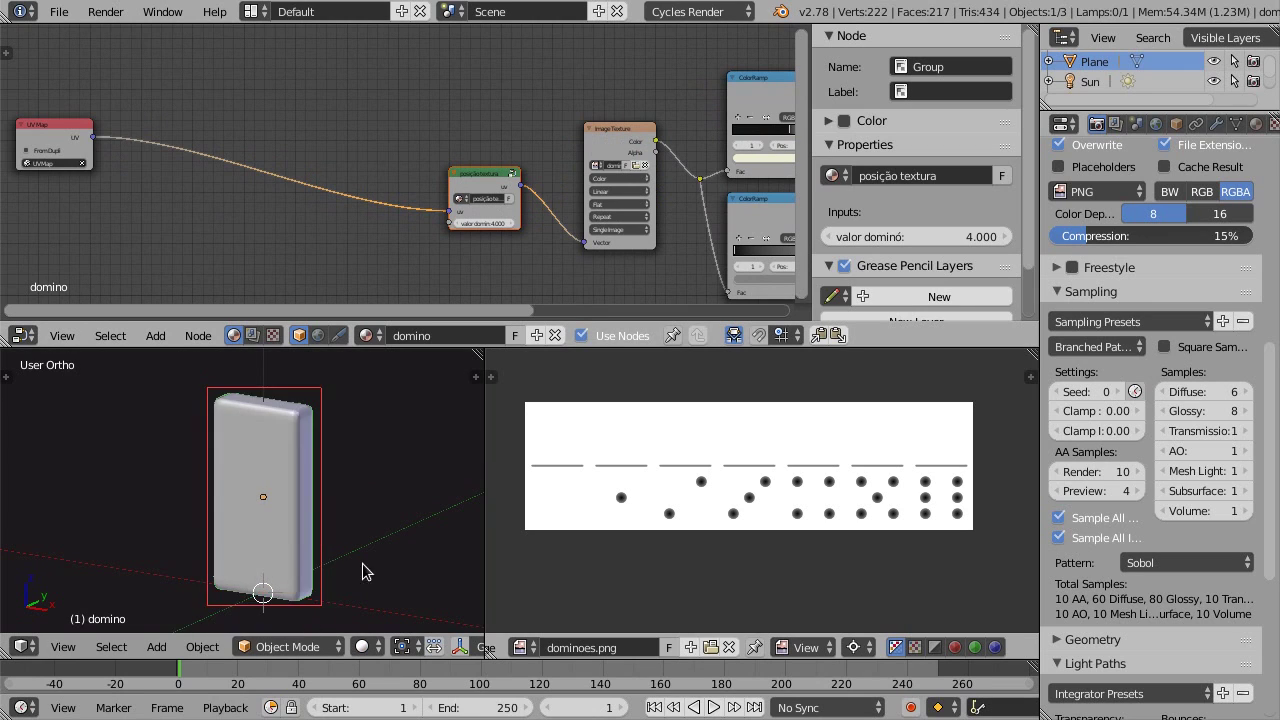
# Shift the texture nodes left and duplicate the Image Texture and posição textura pair straight above
pyautogui.moveTo(609, 145); pyautogui.dragTo(546, 193)
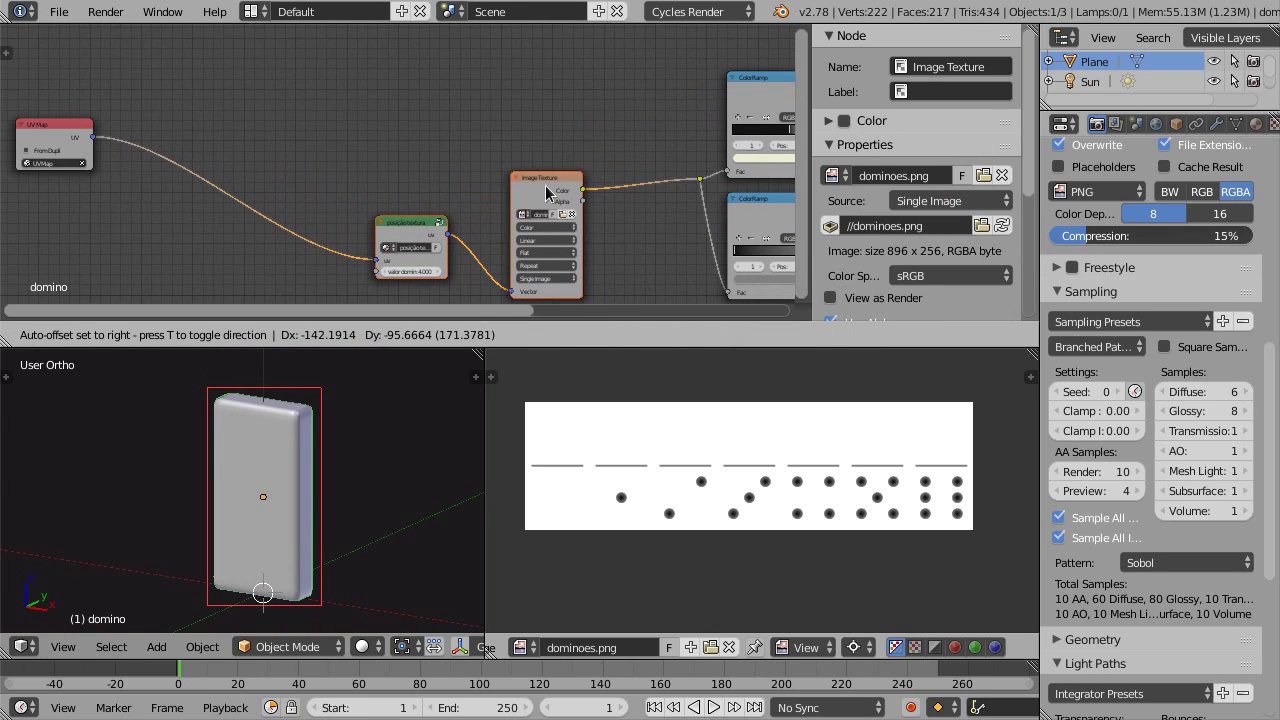
pyautogui.moveTo(546, 193); pyautogui.dragTo(518, 187)
pyautogui.hotkey('shift', 'd')
pyautogui.press('y')
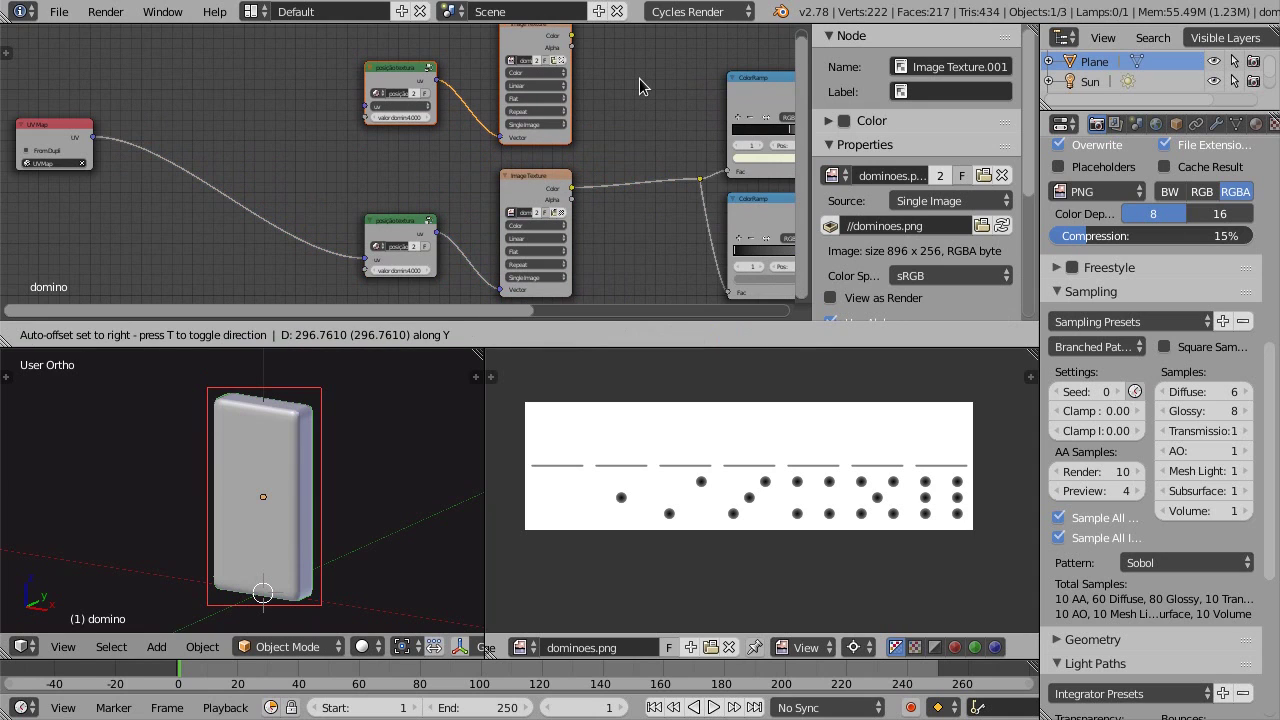
pyautogui.click(638, 82)
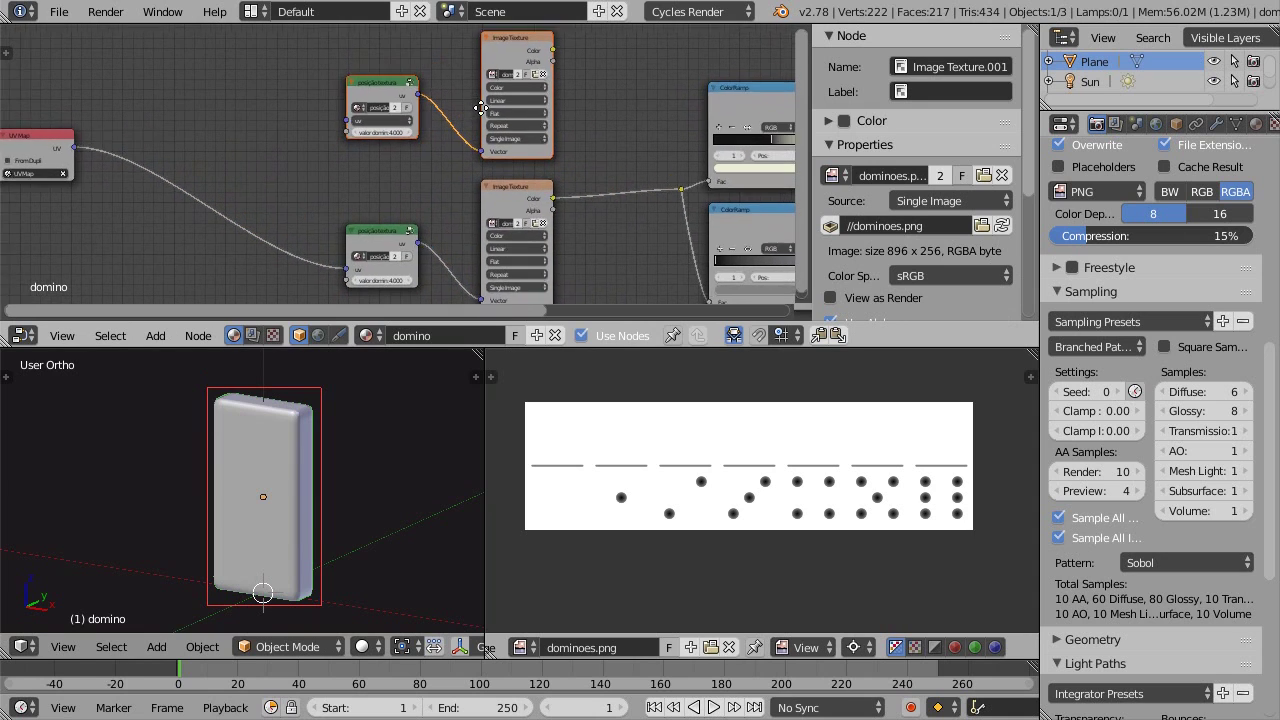
pyautogui.scroll(2, 540, 110)
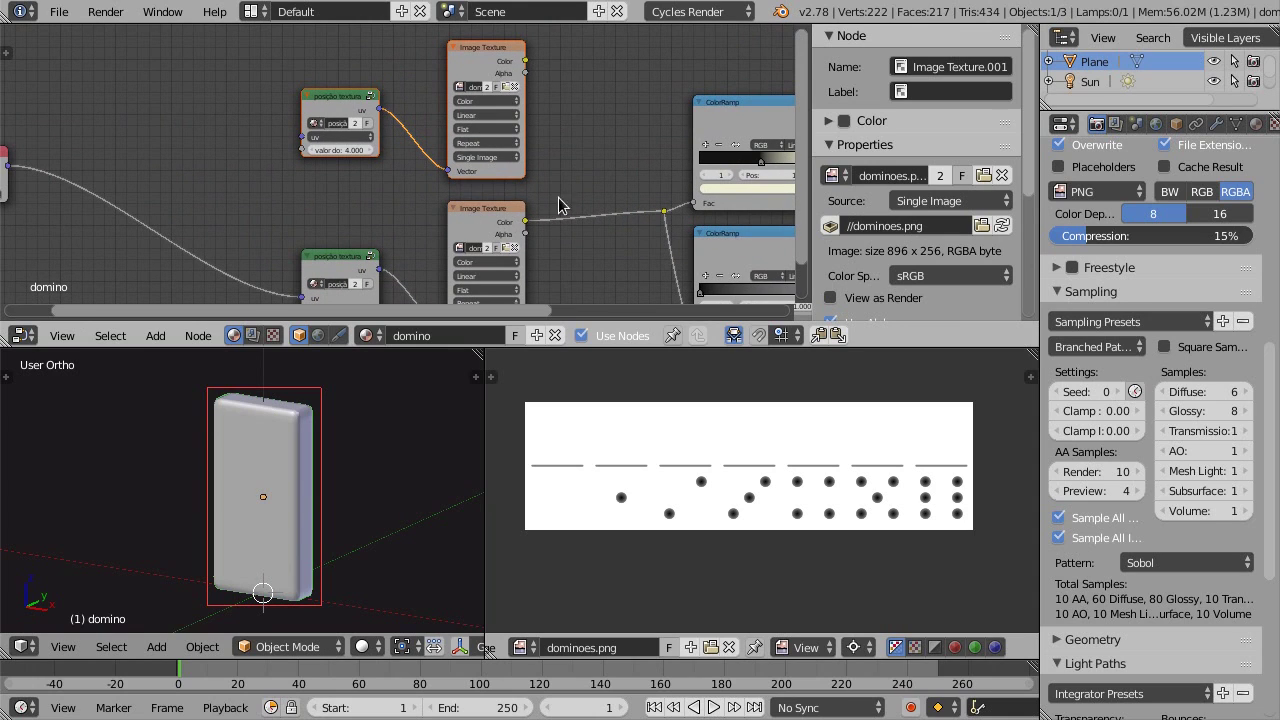
# Add a MixRGB node taking both Image Texture colours and feeding the ColorRamp inputs
pyautogui.hotkey('shift', 'a')
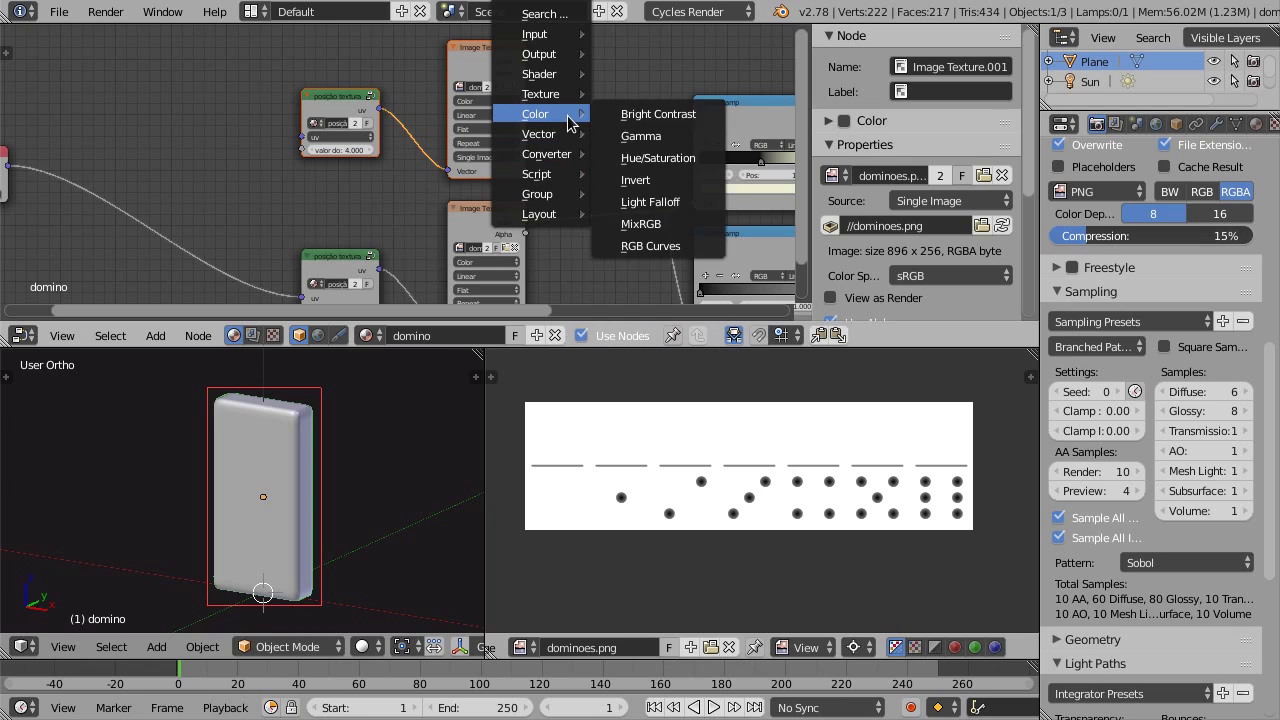
pyautogui.click(655, 224)
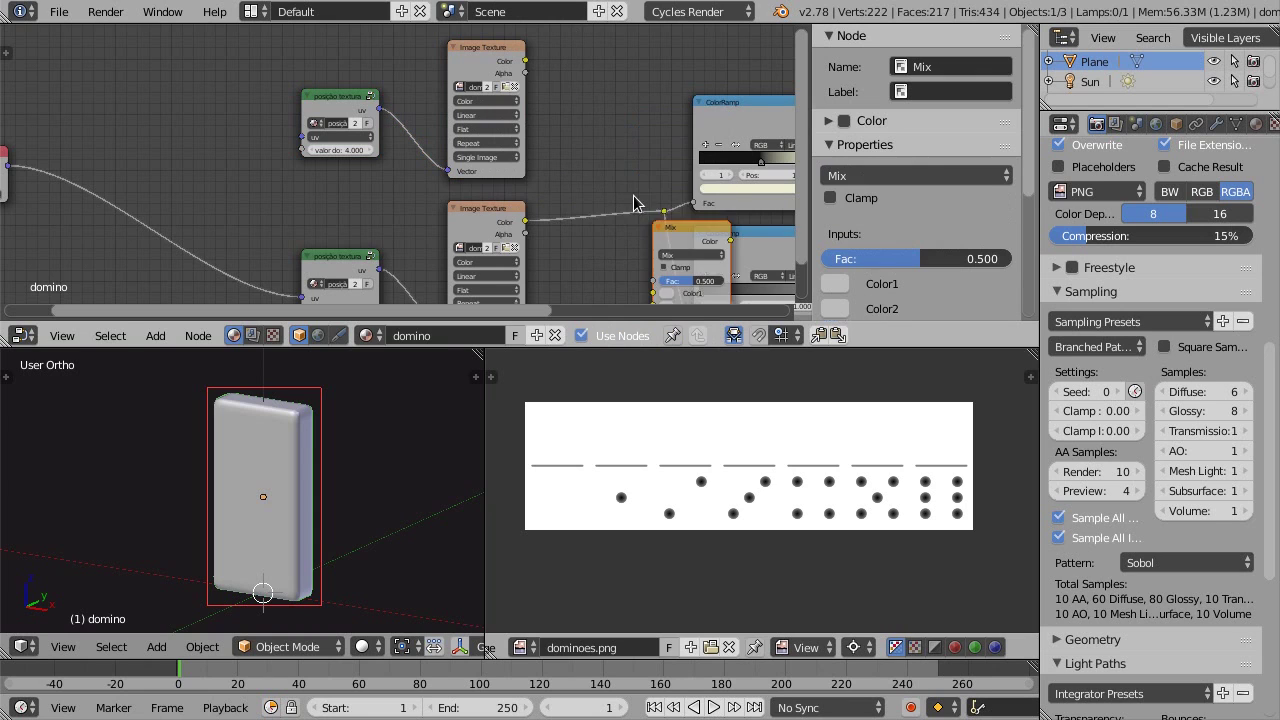
pyautogui.click(563, 101)
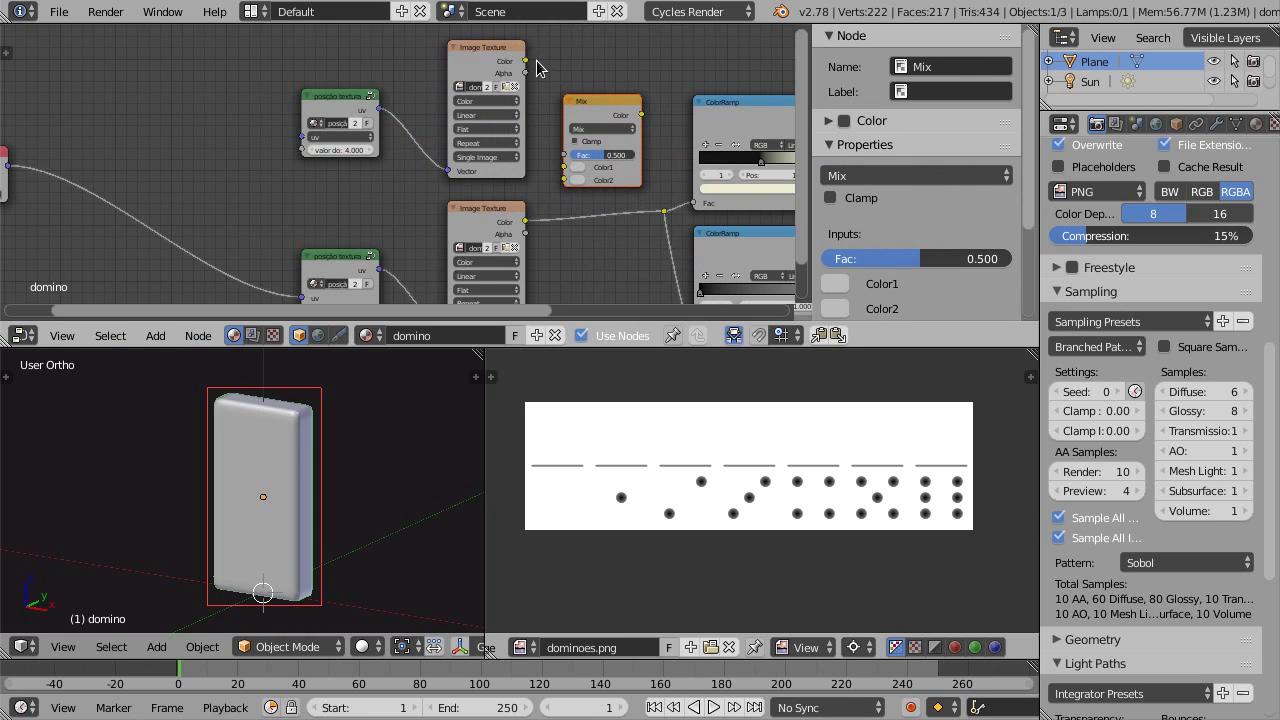
pyautogui.moveTo(525, 61); pyautogui.dragTo(564, 167)
pyautogui.moveTo(543, 224)
pyautogui.mouseDown()
pyautogui.moveTo(530, 224)
pyautogui.moveTo(564, 180)
pyautogui.mouseUp()
pyautogui.moveTo(641, 114); pyautogui.dragTo(664, 211)
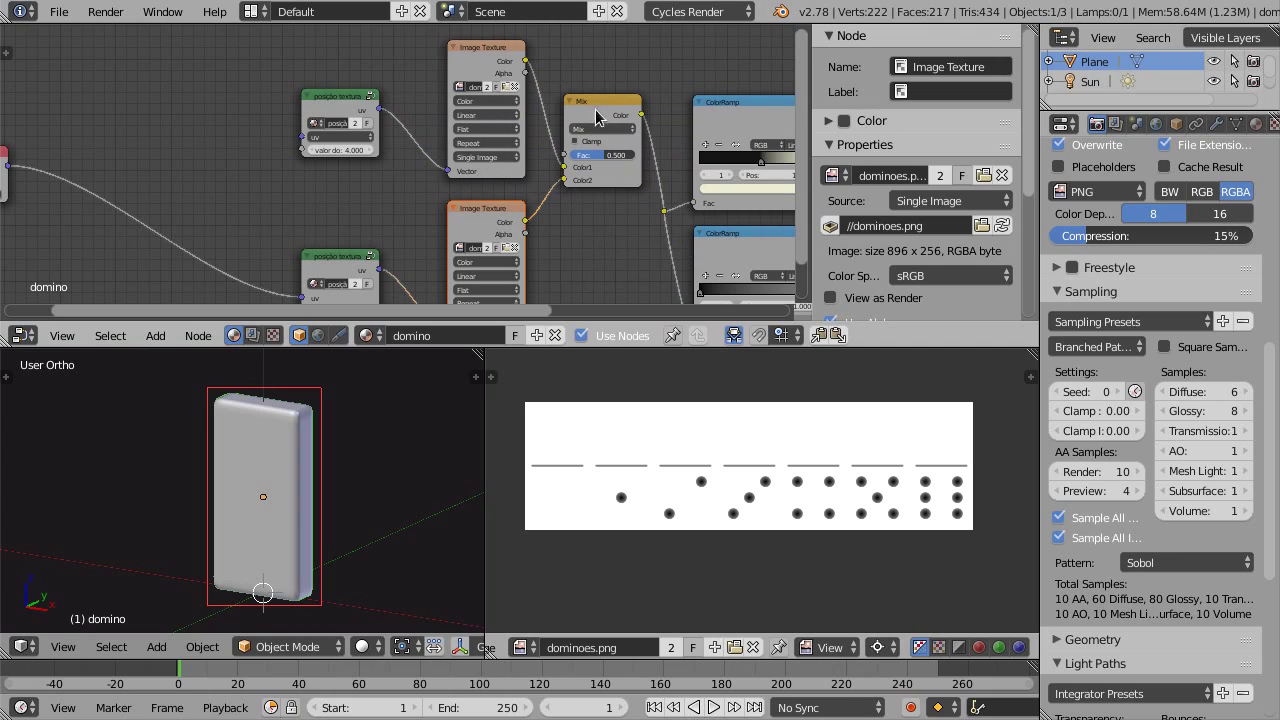
pyautogui.moveTo(600, 108); pyautogui.dragTo(601, 154)
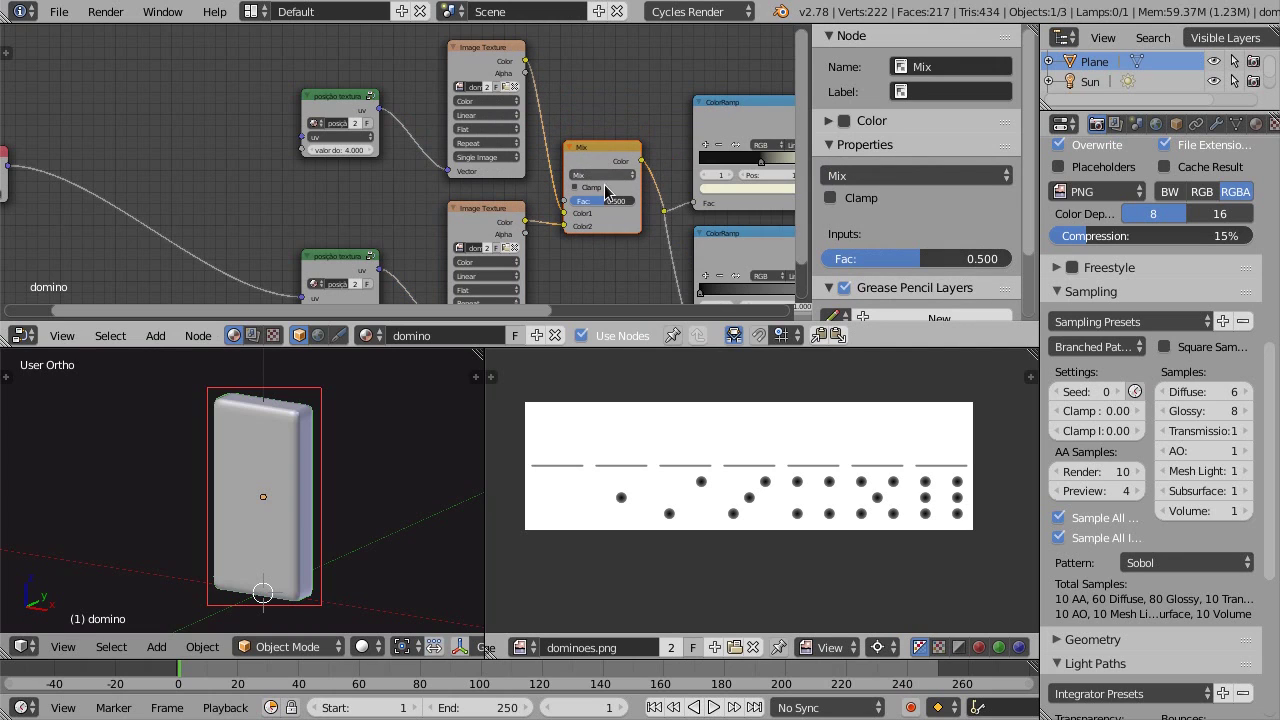
# Set the Mix node's blend type to Multiply with factor 1
pyautogui.click(603, 177)
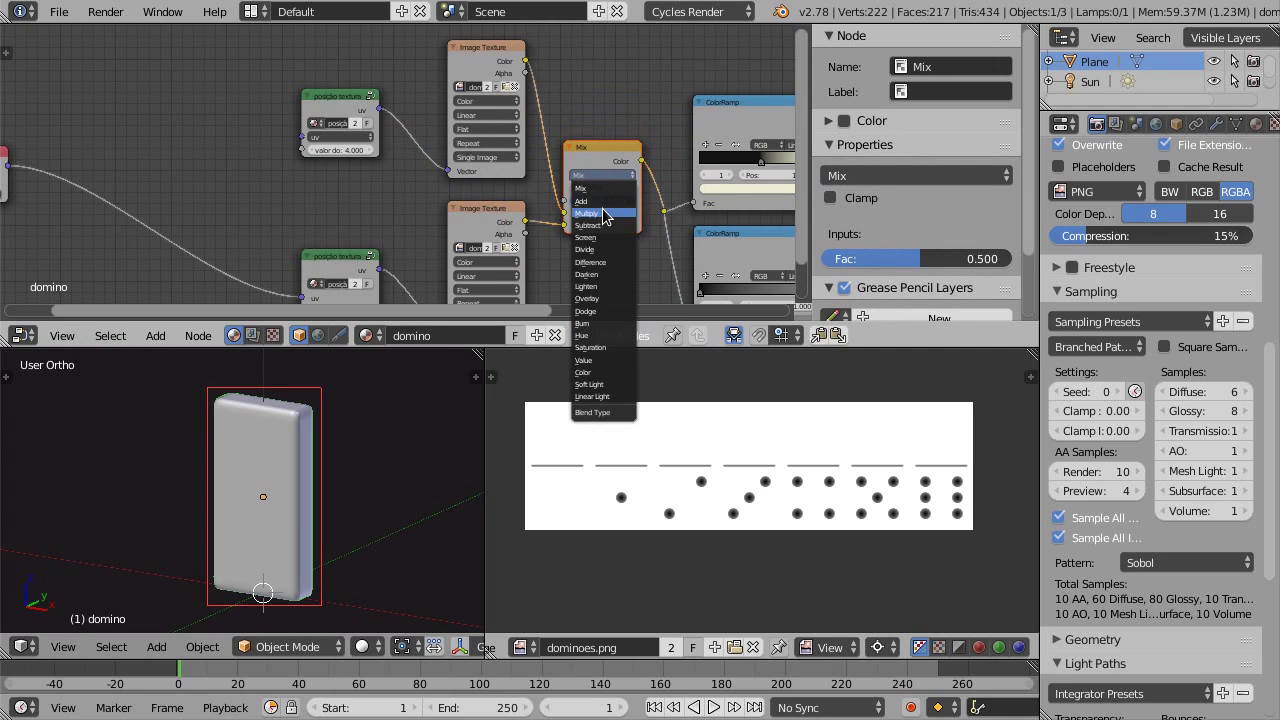
pyautogui.click(604, 208)
pyautogui.click(599, 200)
pyautogui.write('1')
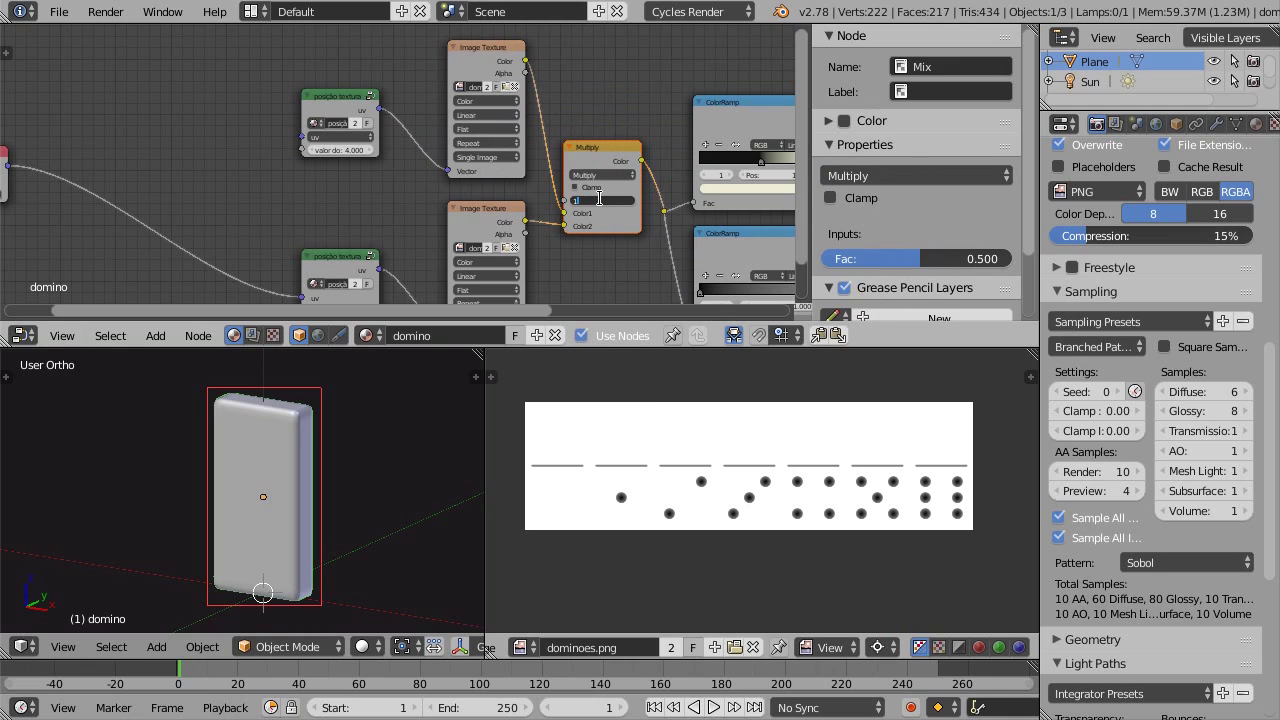
pyautogui.press('Return')
pyautogui.moveTo(557, 250); pyautogui.dragTo(609, 230, button='middle')
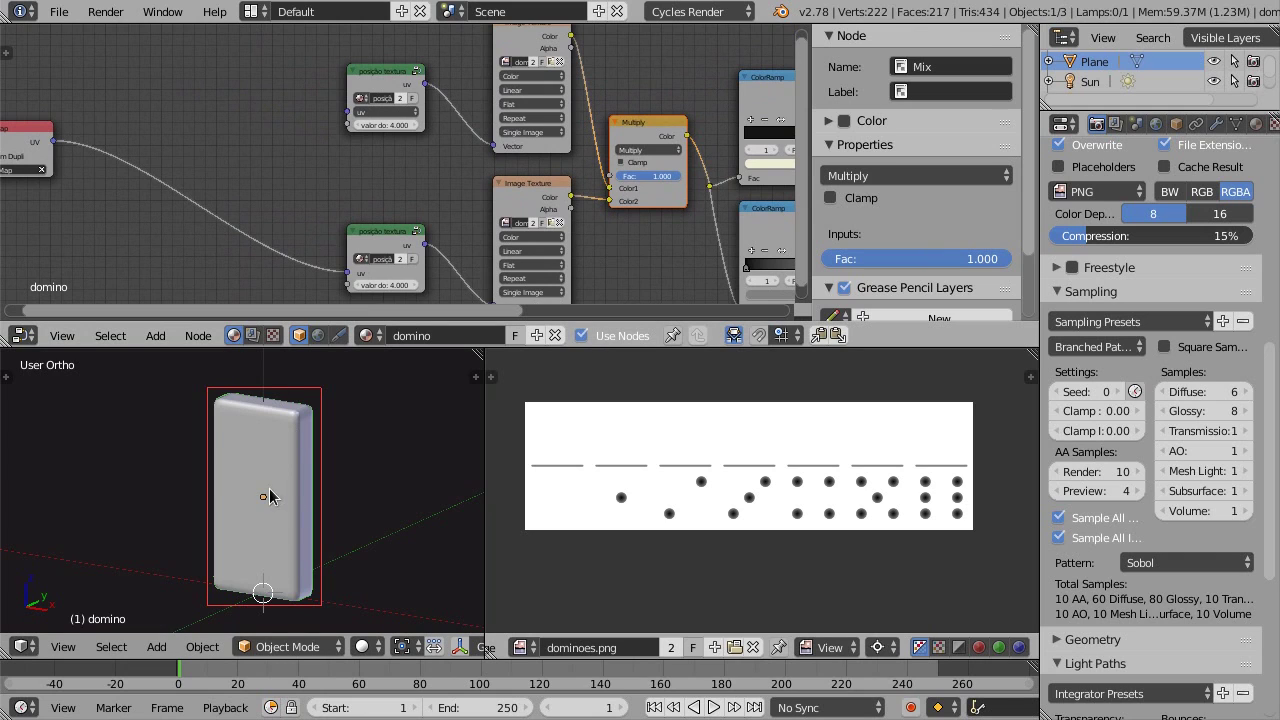
# Switch the viewport to rendered shading and pan the node editor to show the UV Map node
pyautogui.hotkey('shift', 'z')
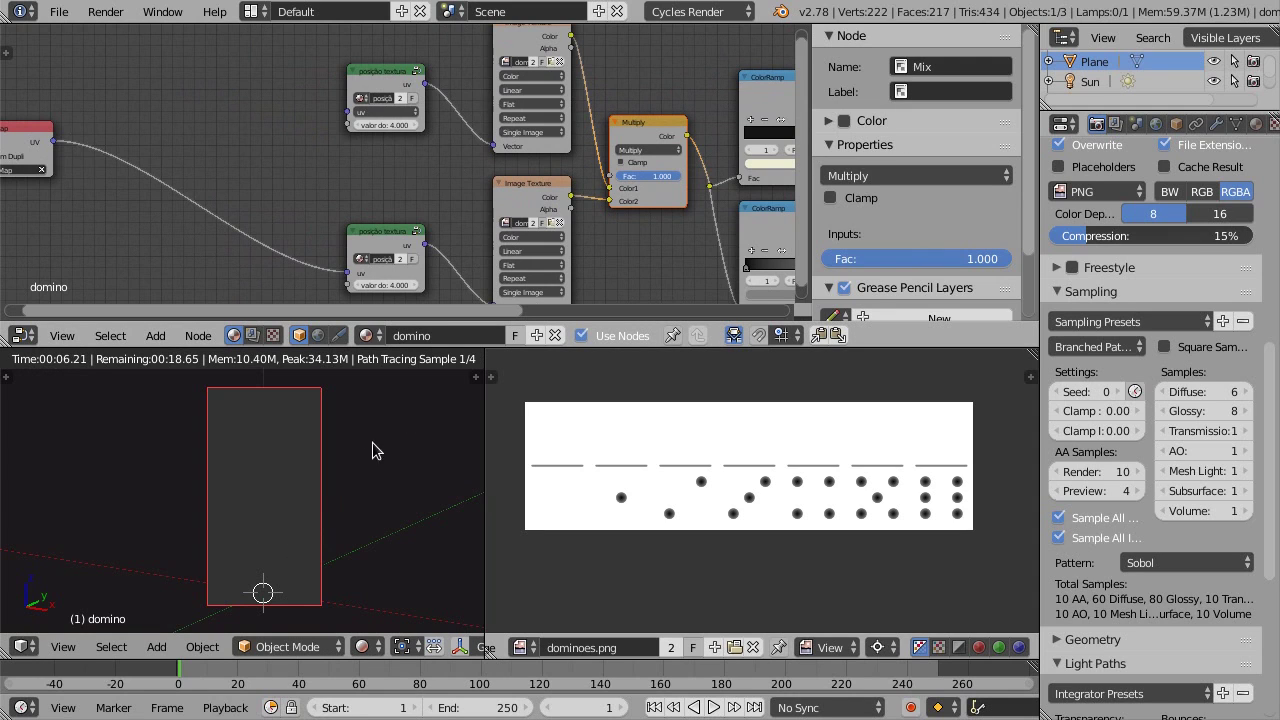
pyautogui.moveTo(308, 130); pyautogui.dragTo(428, 158, button='middle')
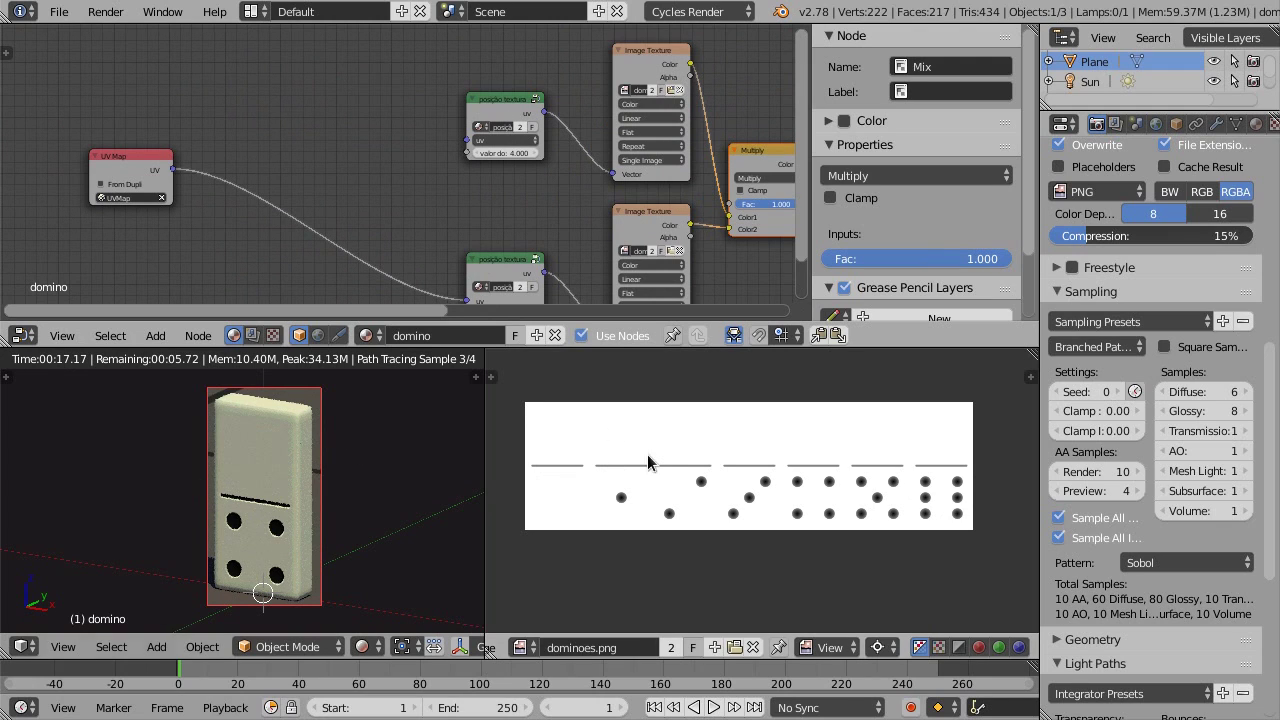
# In Edit Mode, rotate the domino's UV island about 180°, then return to Object Mode
pyautogui.press('Tab')
pyautogui.press('s')
pyautogui.press('r')
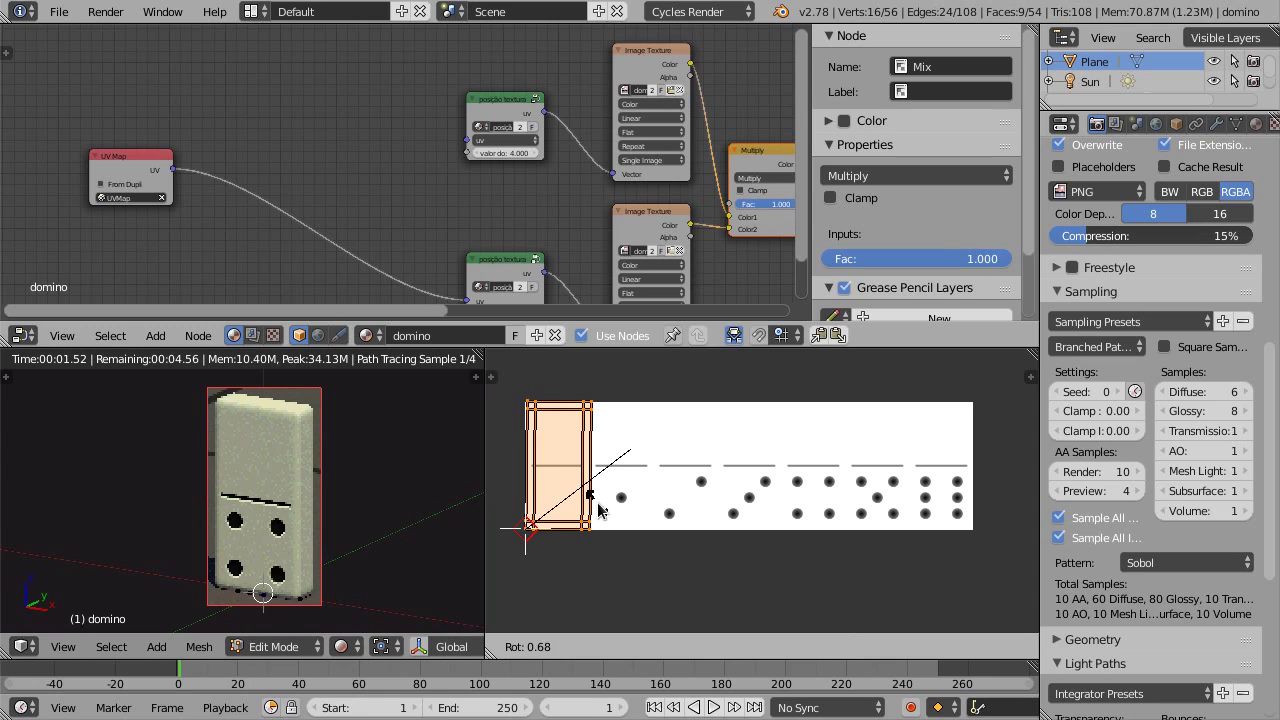
pyautogui.press('Escape')
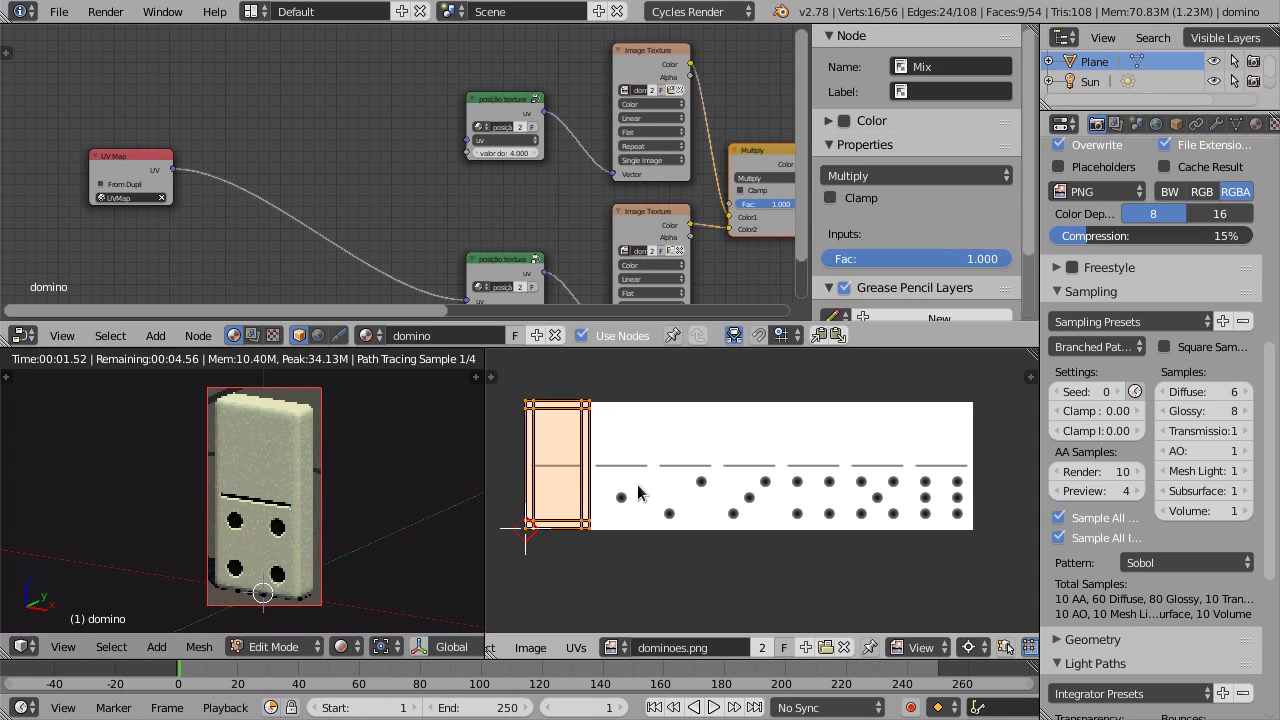
pyautogui.hotkey('shift', 'z')
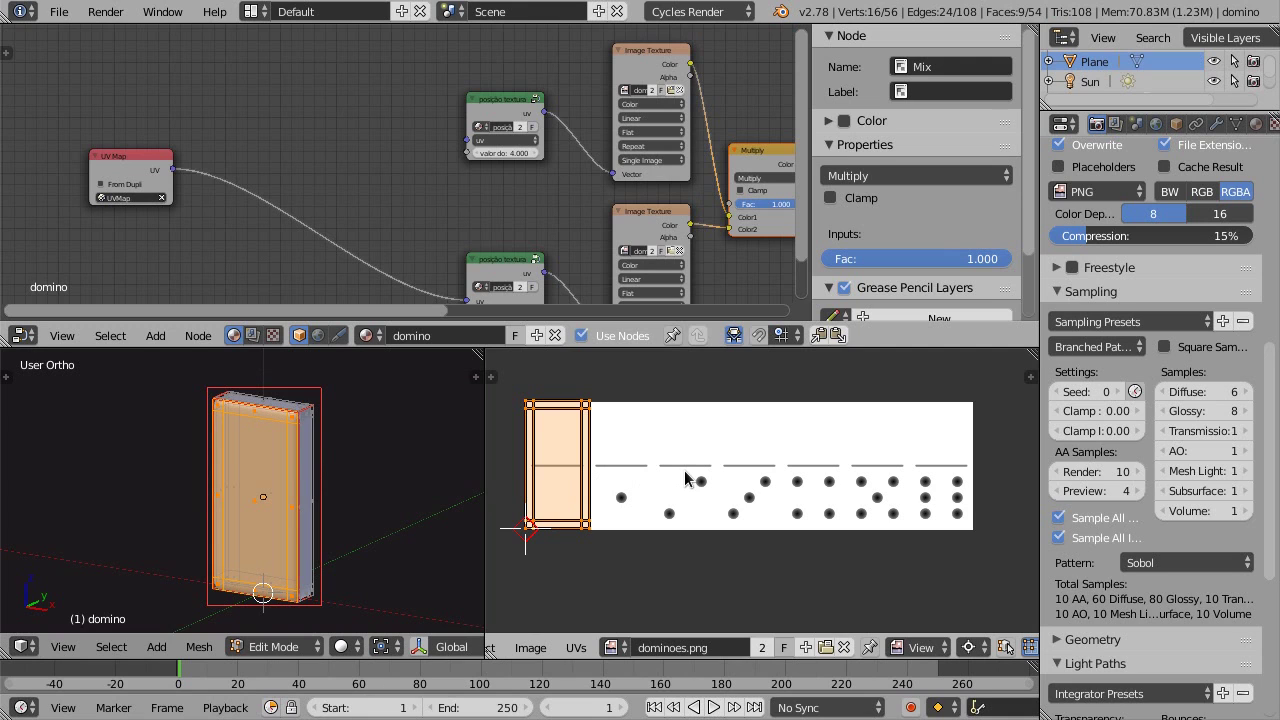
pyautogui.press('r')
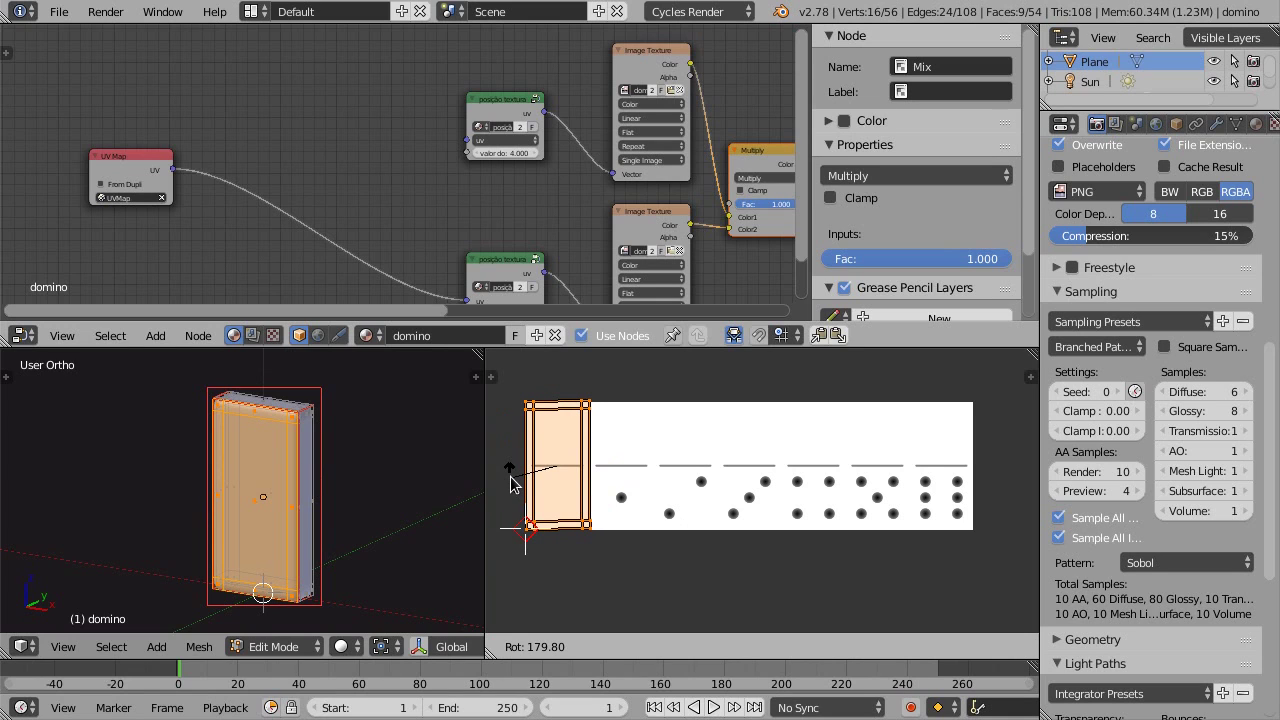
pyautogui.click(510, 484)
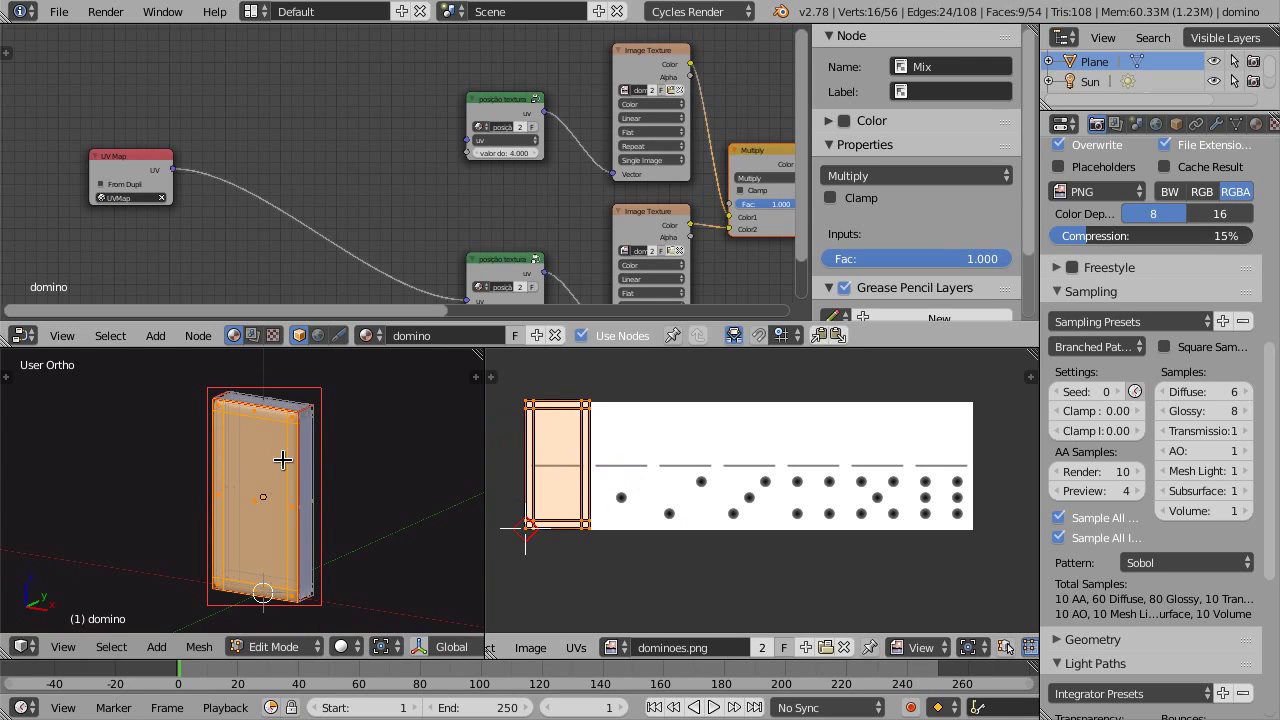
pyautogui.press('Tab')
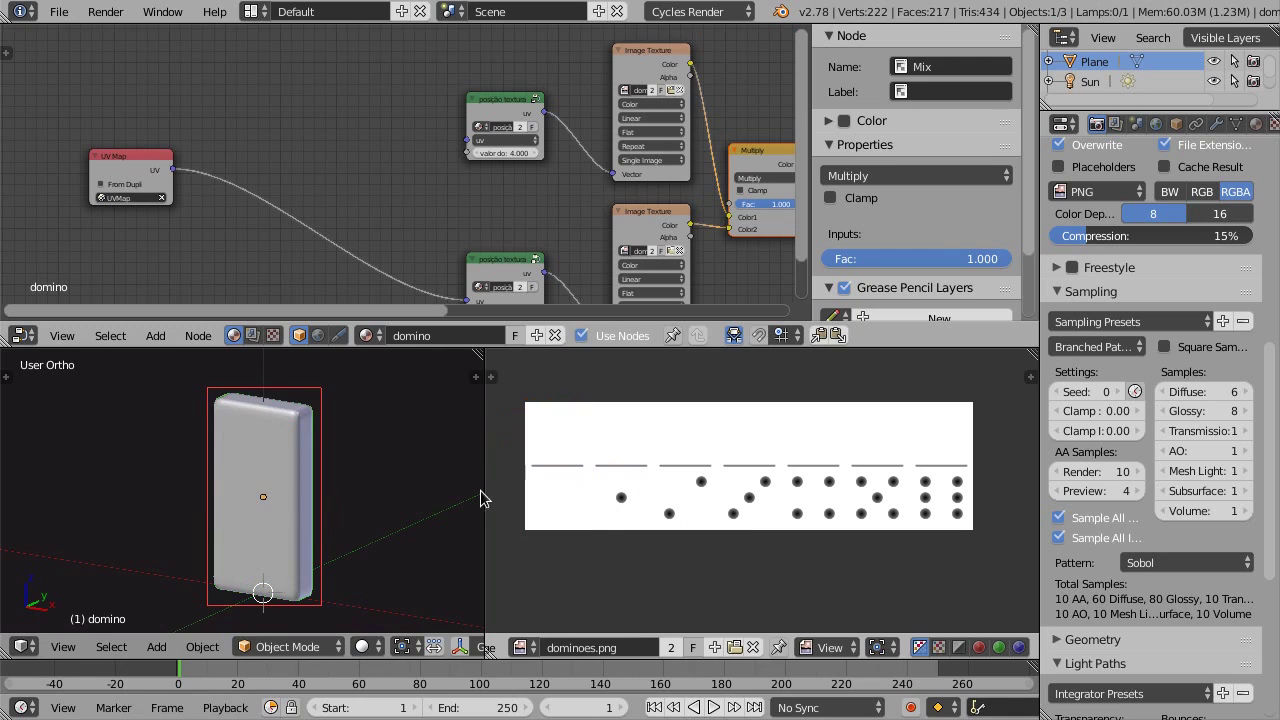
pyautogui.hotkey('shift', 'z')
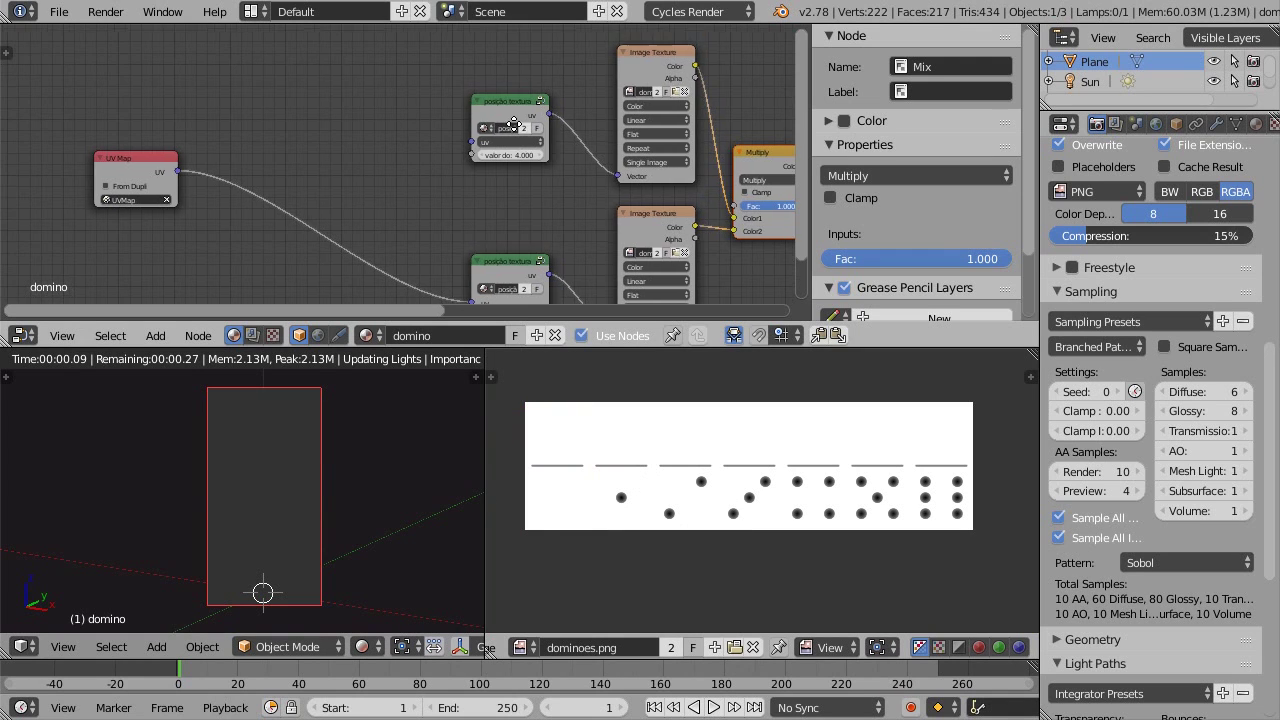
# Insert a Mapping node between UV Map and posição textura with Z rotation 180°
pyautogui.moveTo(290, 95); pyautogui.dragTo(473, 122, button='middle')
pyautogui.hotkey('shift', 'a')
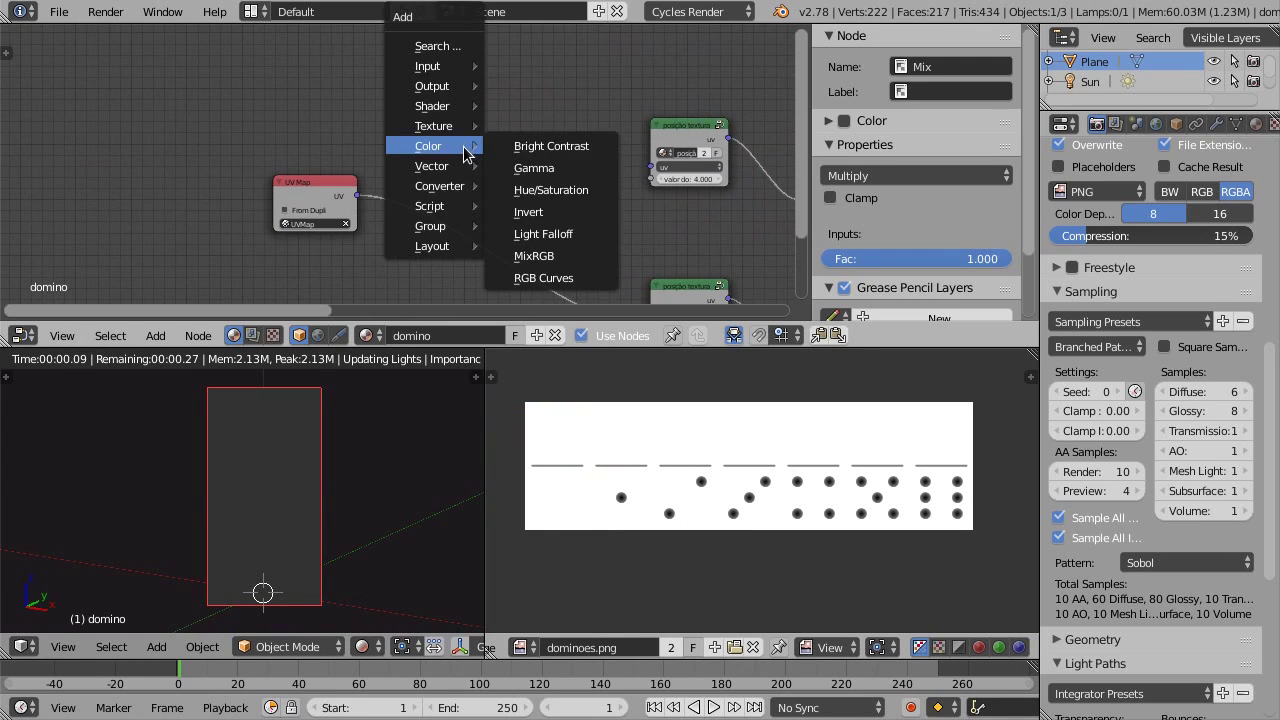
pyautogui.moveTo(432, 166)
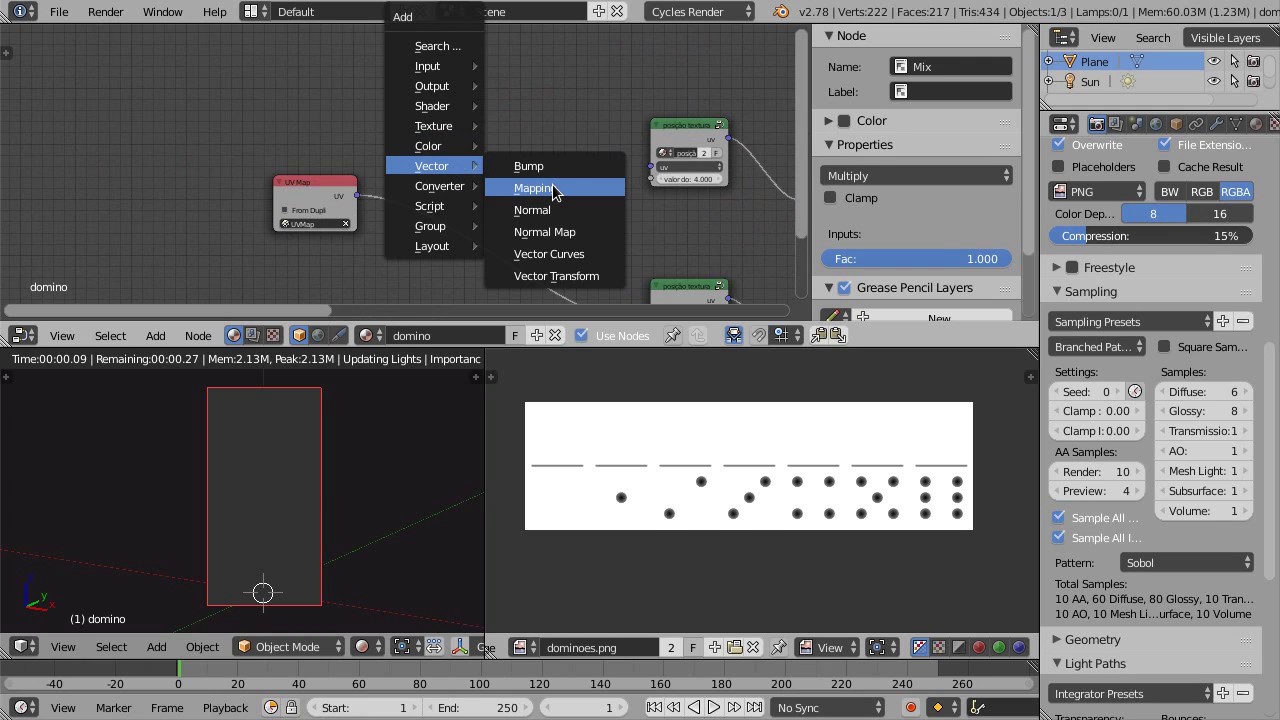
pyautogui.click(552, 184)
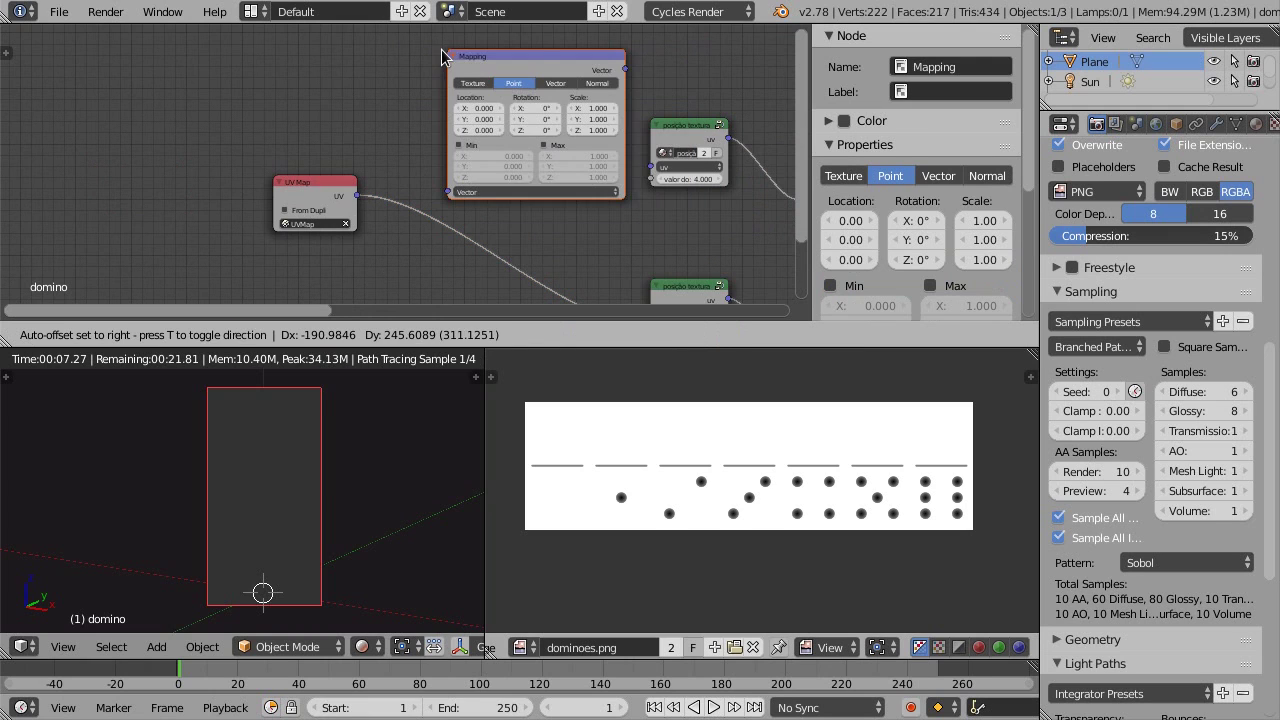
pyautogui.click(429, 48)
pyautogui.moveTo(355, 195)
pyautogui.mouseDown()
pyautogui.moveTo(424, 192)
pyautogui.moveTo(606, 82)
pyautogui.moveTo(647, 163)
pyautogui.mouseUp()
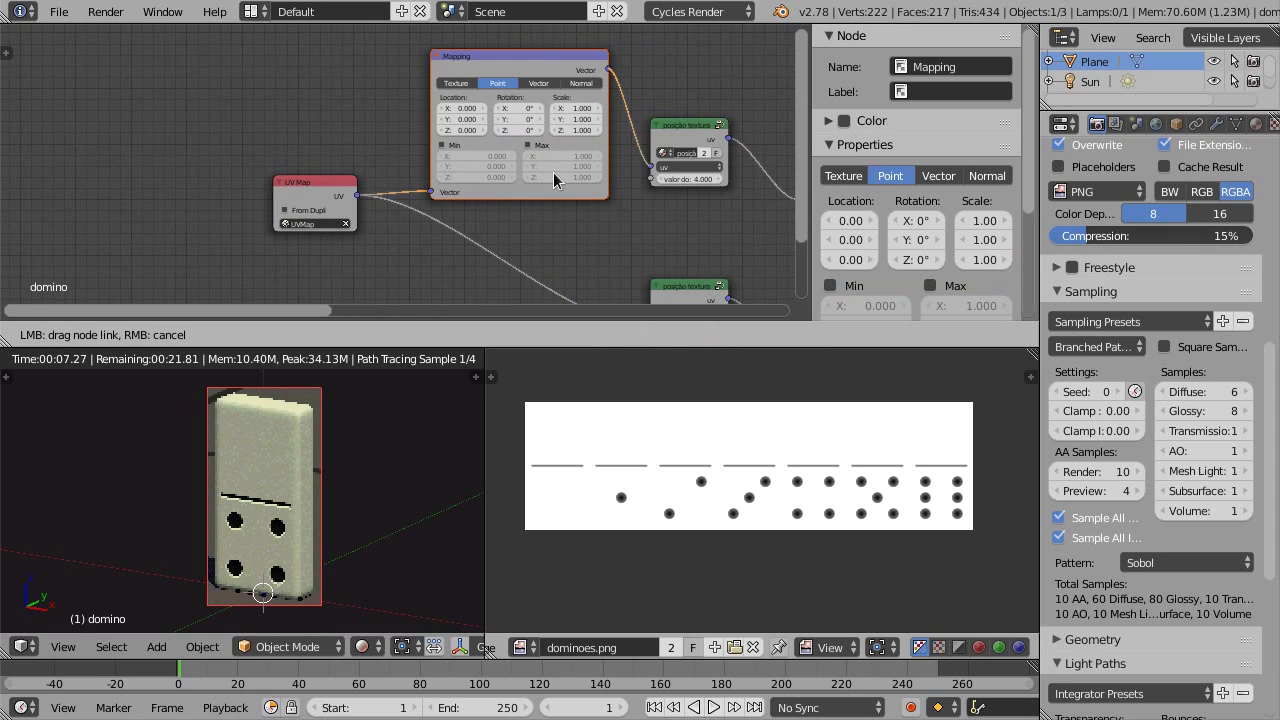
pyautogui.scroll(2, 394, 82)
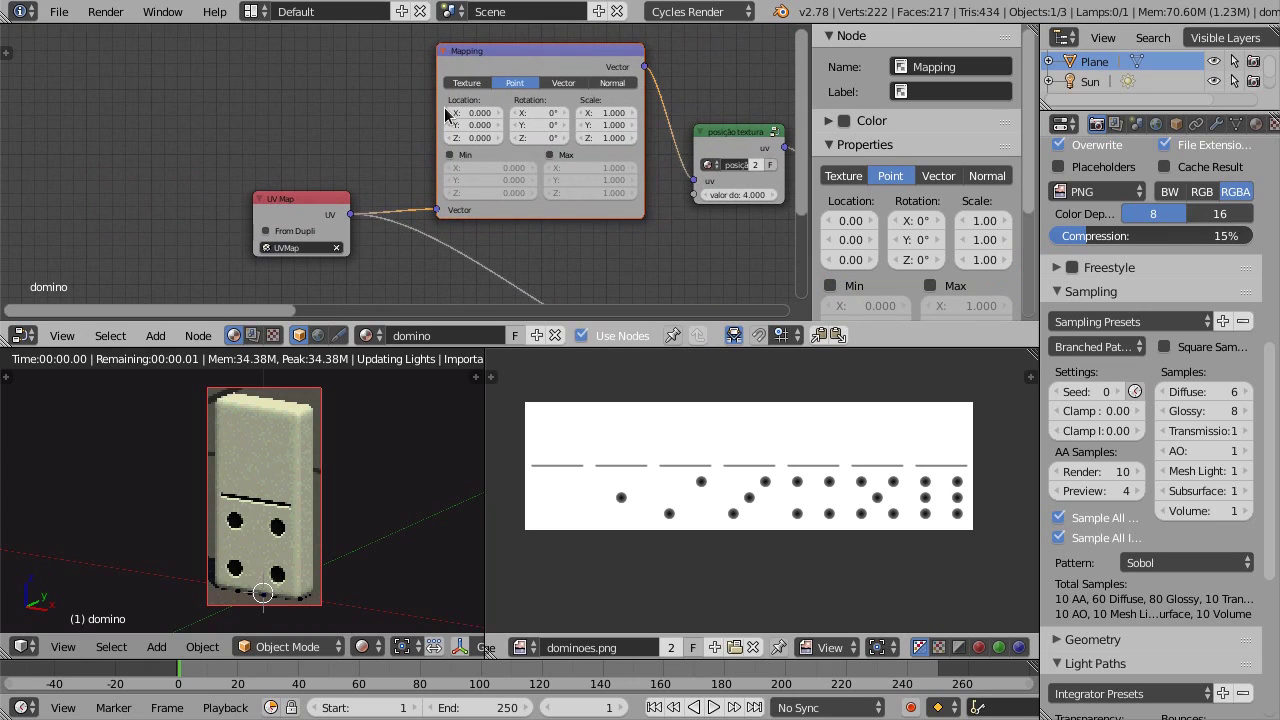
pyautogui.click(531, 138)
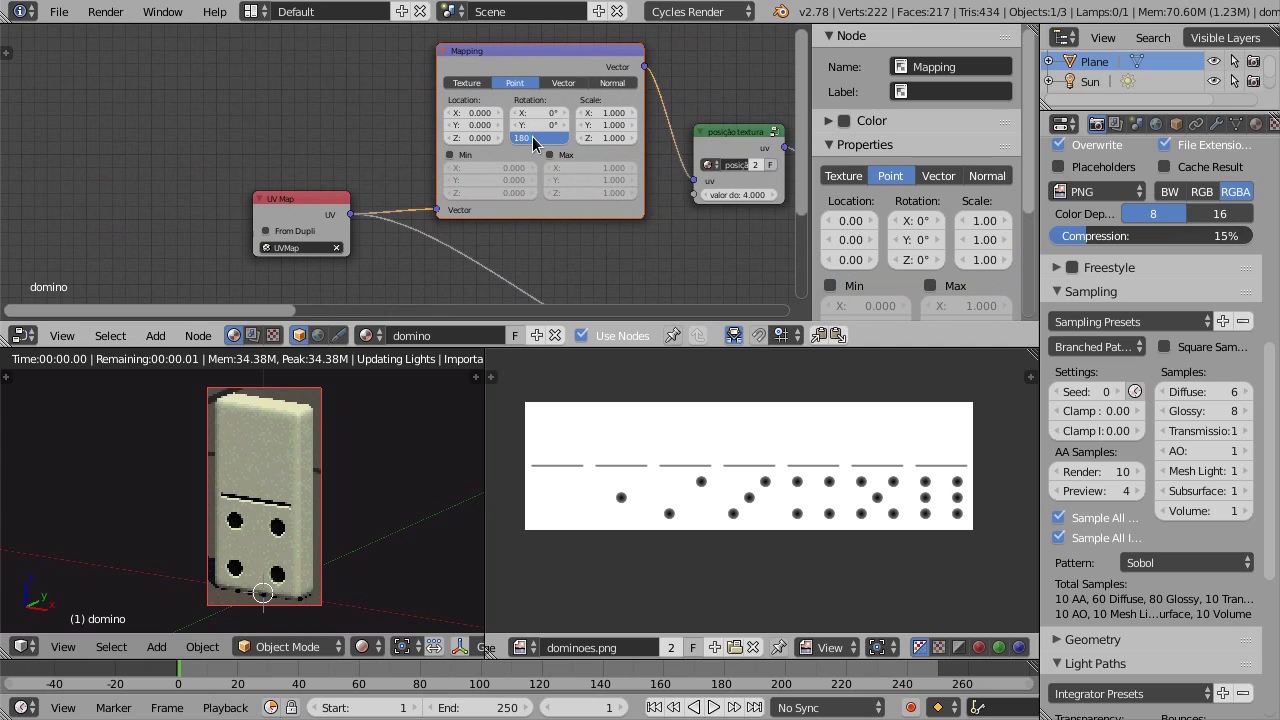
pyautogui.press('Return')
pyautogui.moveTo(562, 276); pyautogui.dragTo(569, 270, button='middle')
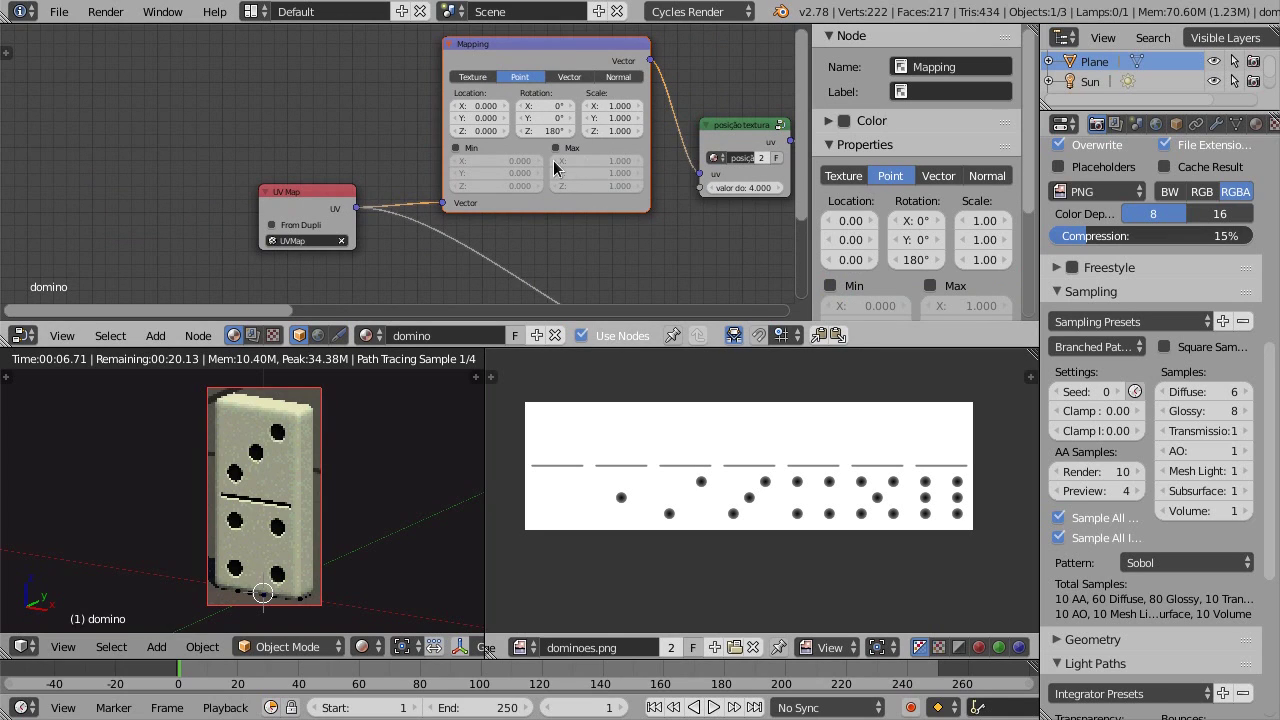
pyautogui.moveTo(554, 168); pyautogui.dragTo(500, 172, button='middle')
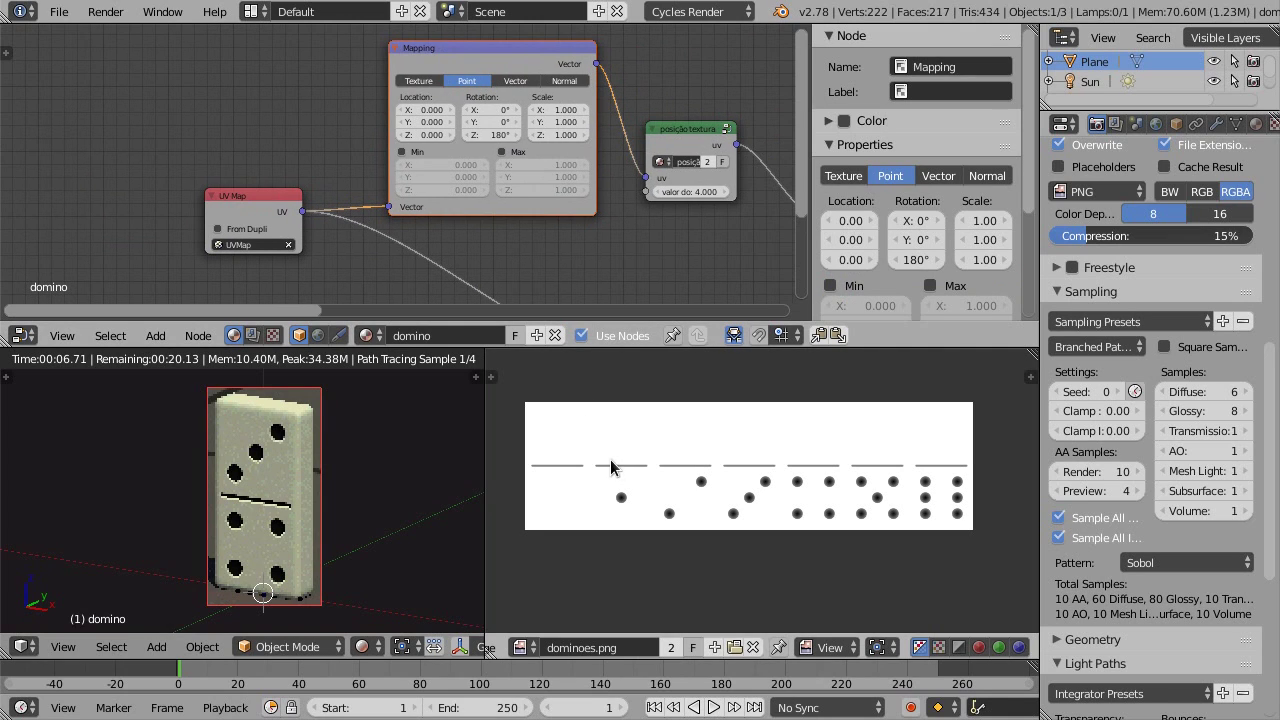
pyautogui.press('Tab')
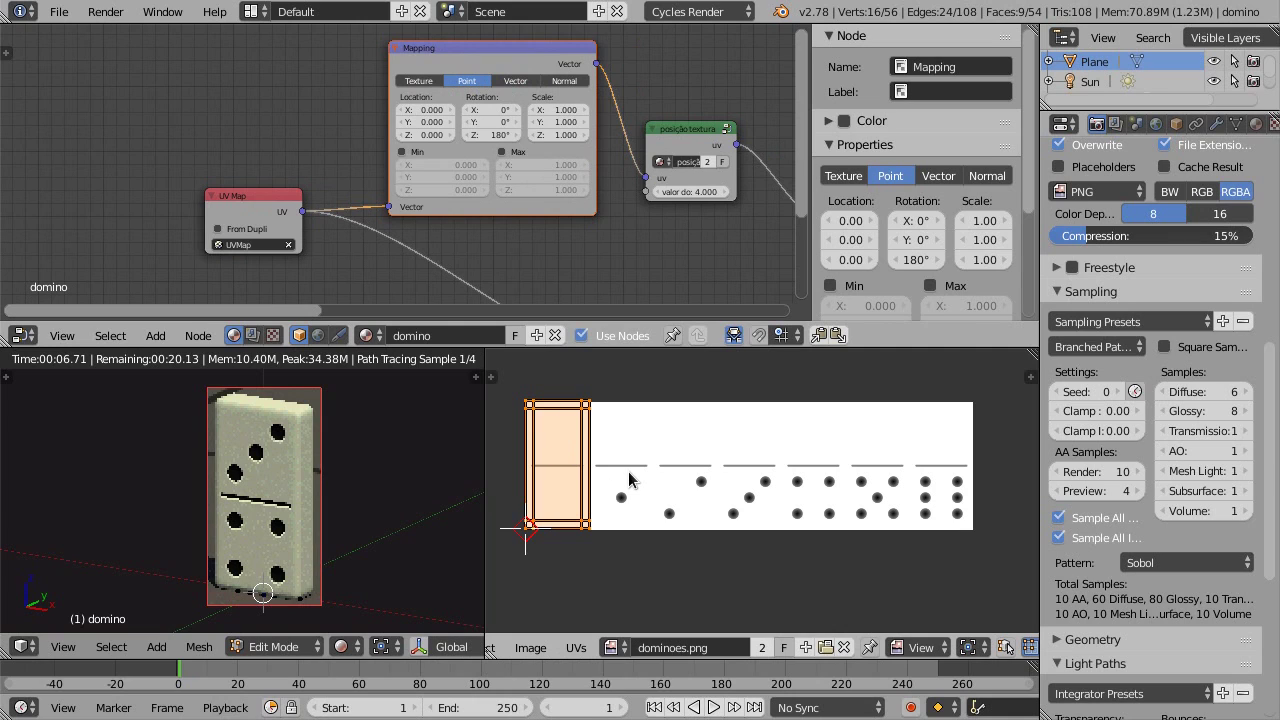
pyautogui.moveTo(590, 495); pyautogui.dragTo(610, 494, button='middle')
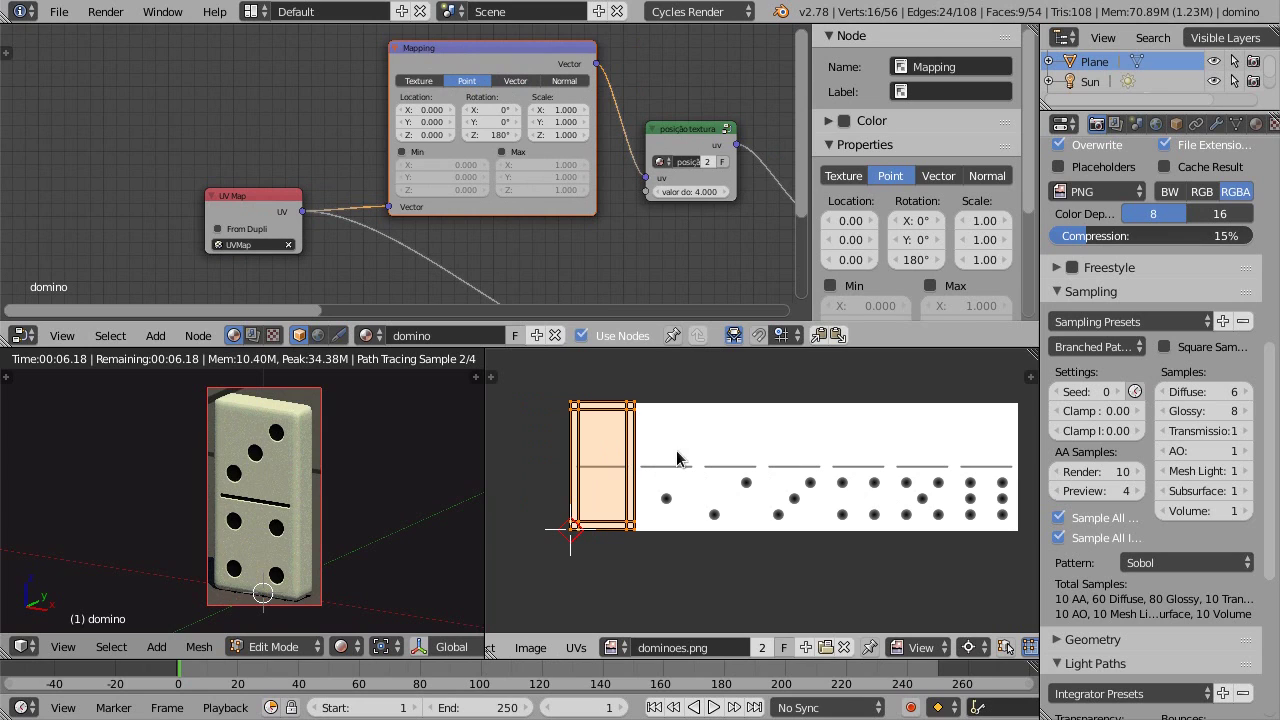
pyautogui.hotkey('shift', 'z')
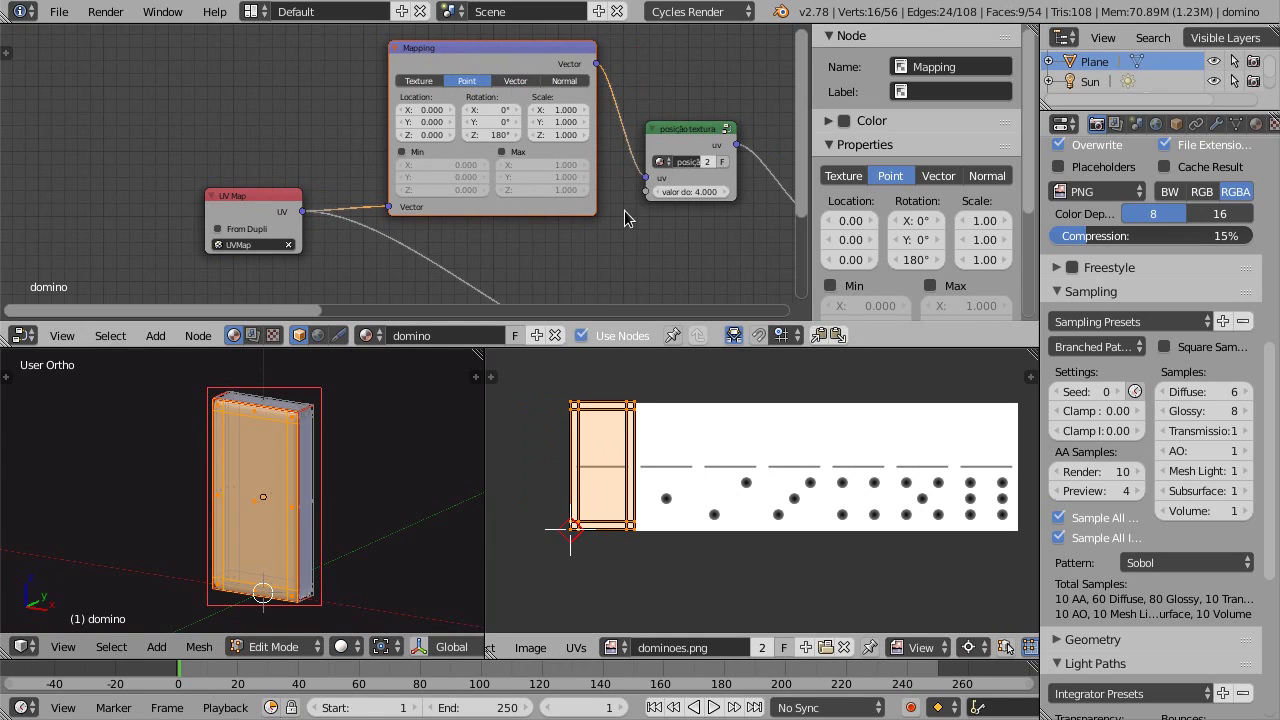
pyautogui.press('r')
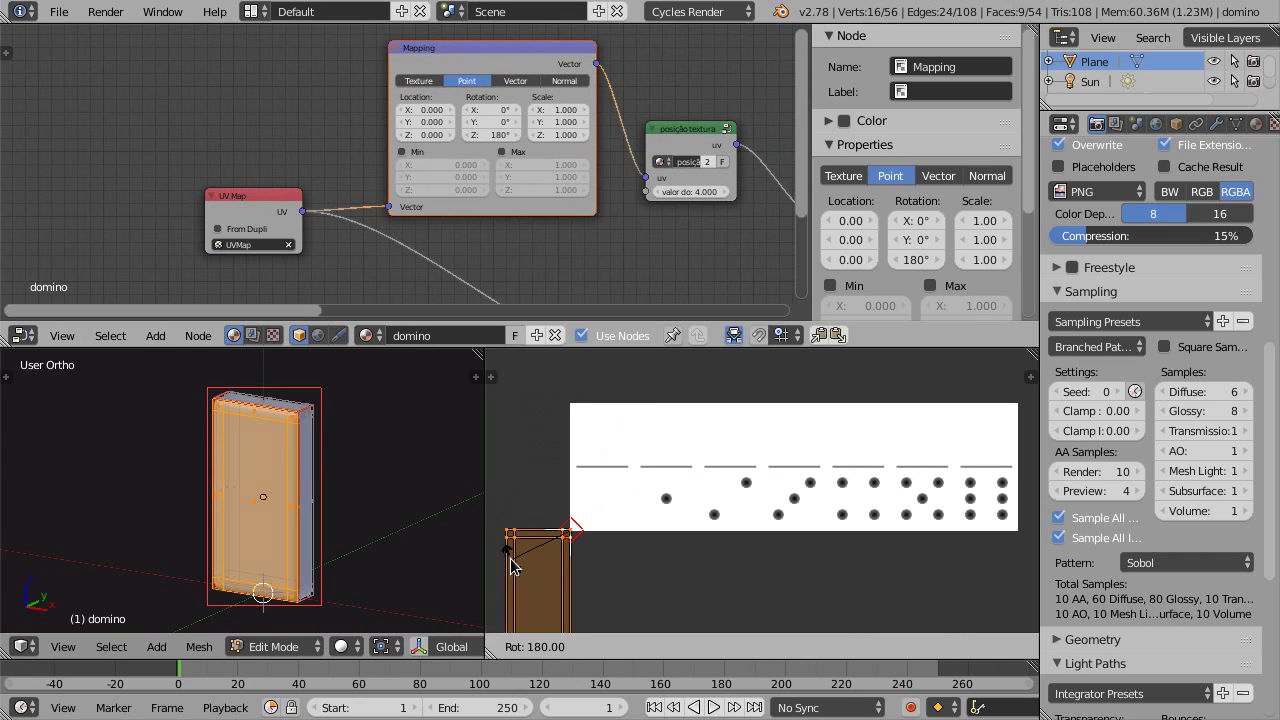
pyautogui.click(510, 565)
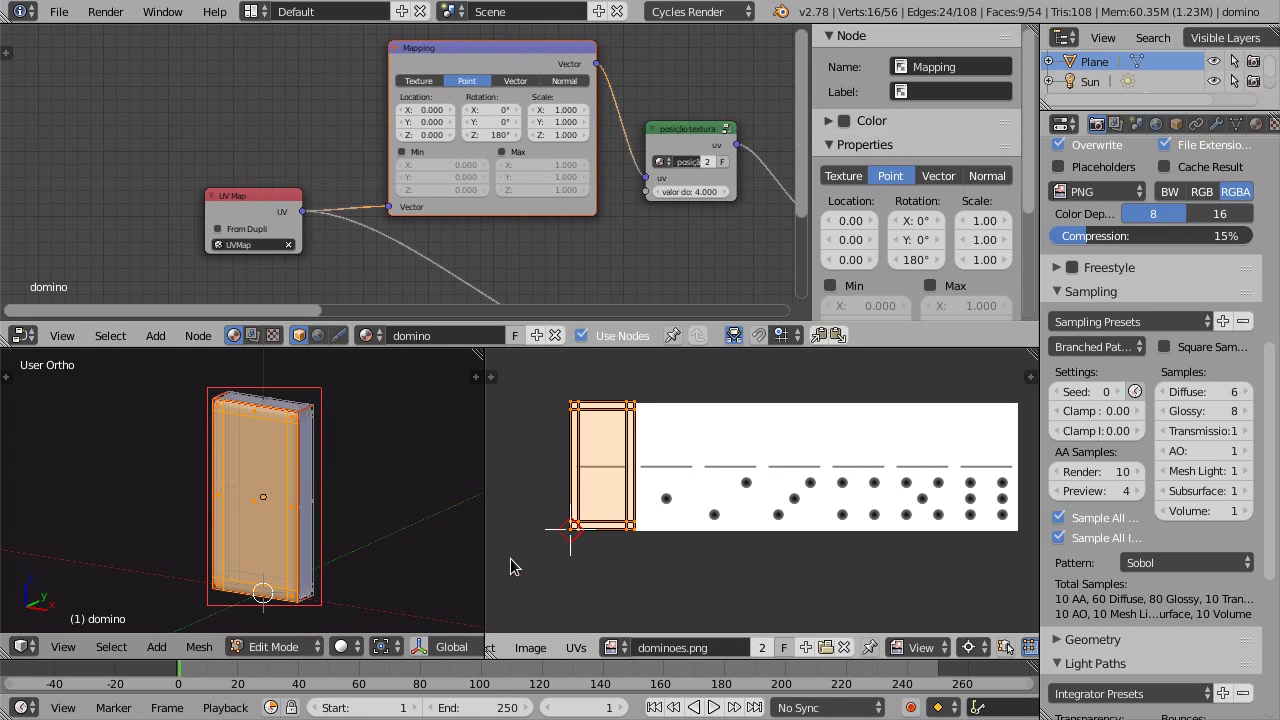
pyautogui.press('Tab')
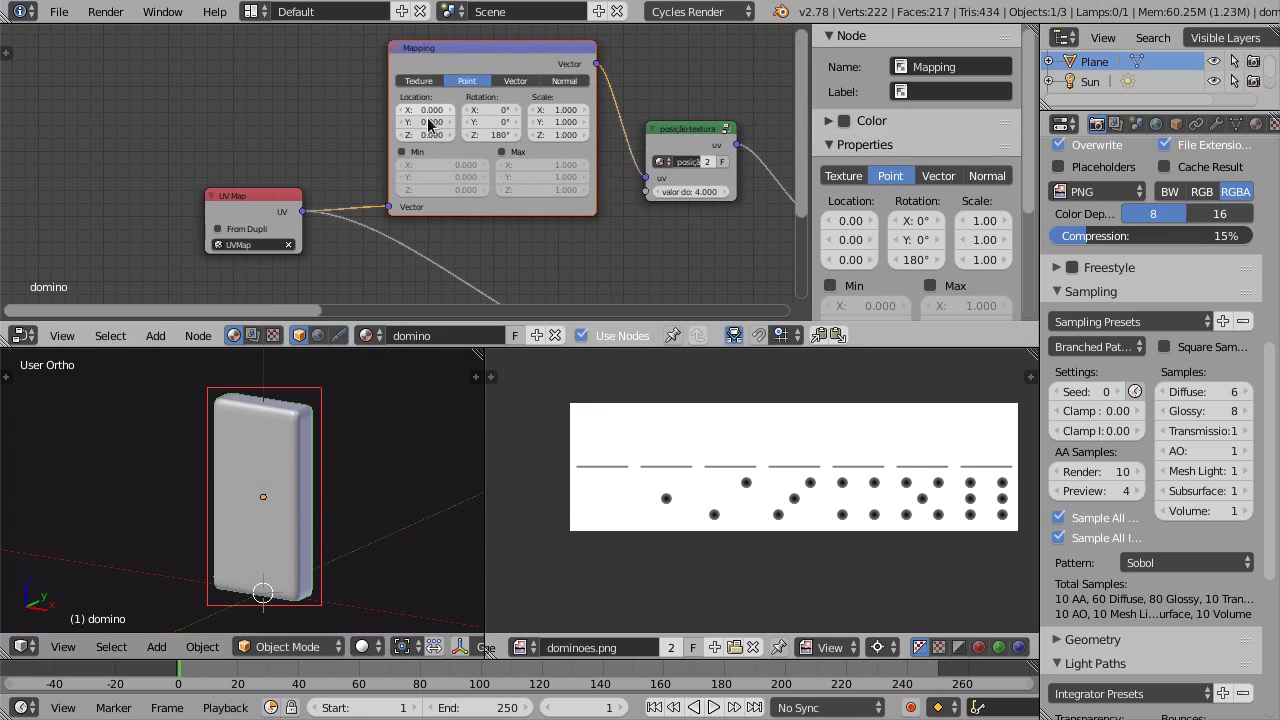
# In rendered preview, offset the Mapping node's Location X to 0.143 (1/7)
pyautogui.hotkey('shift', 'z')
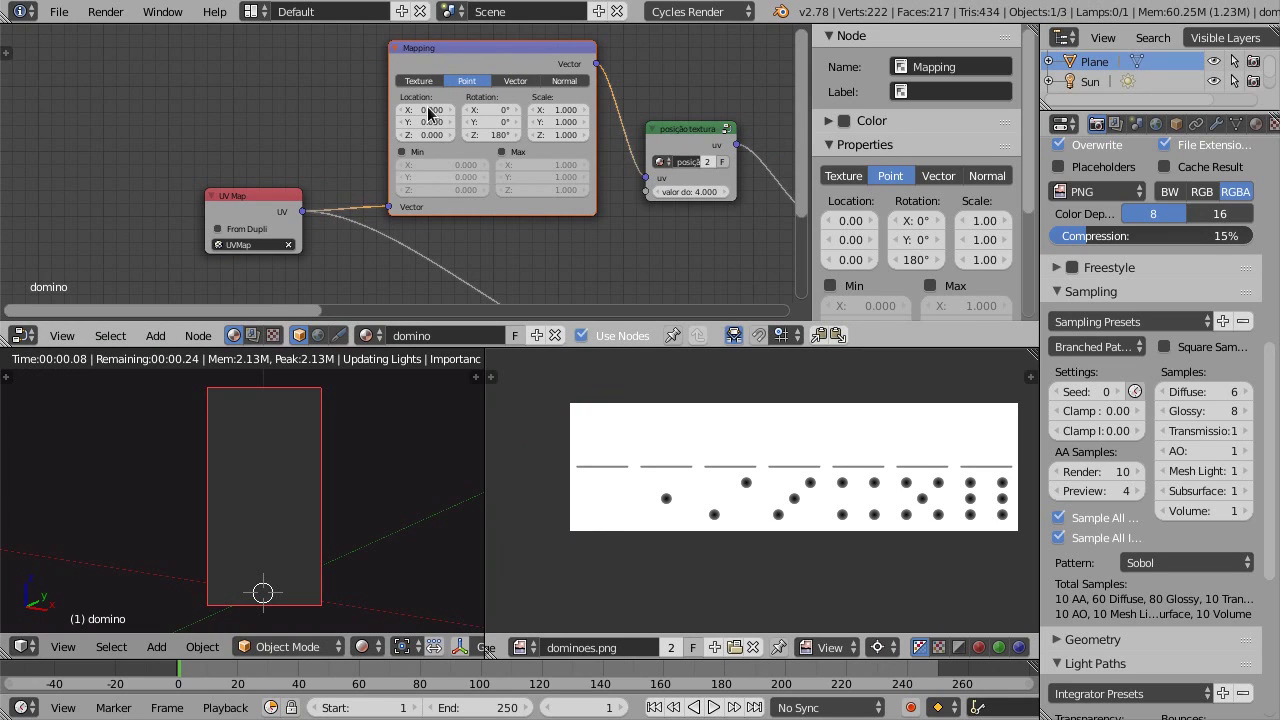
pyautogui.click(420, 109)
pyautogui.write('0.143')
pyautogui.press('Return')
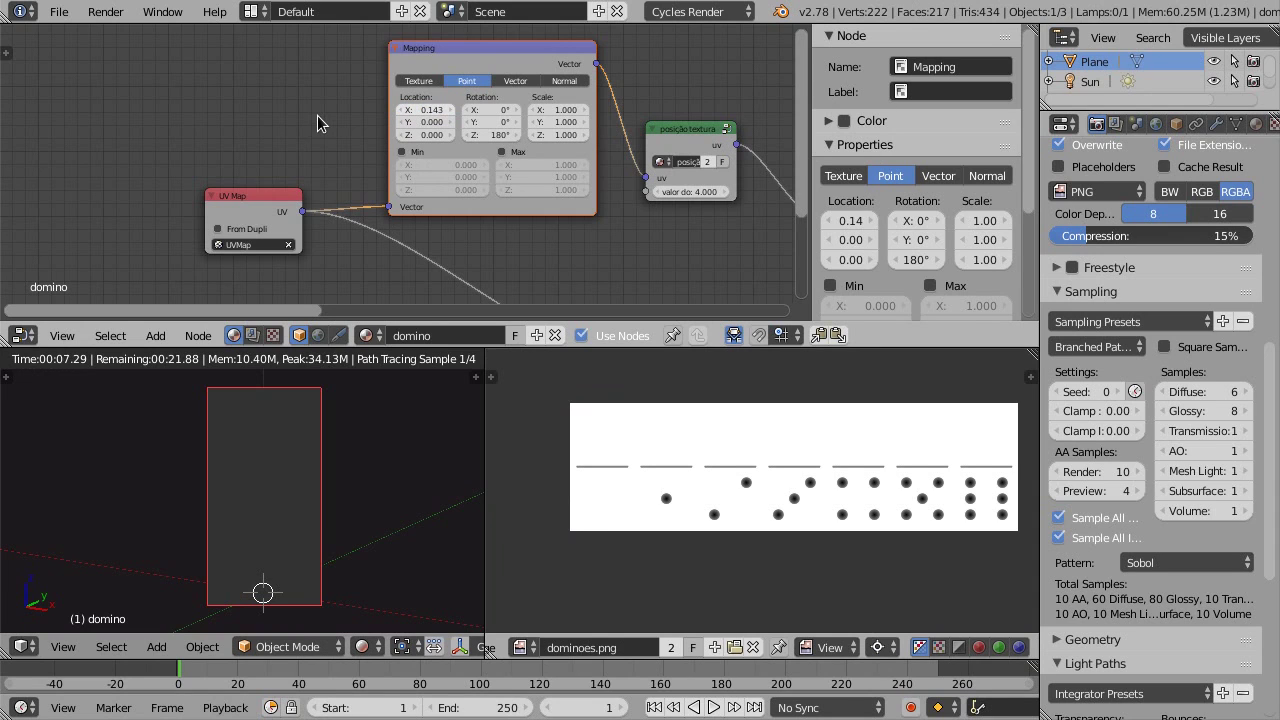
pyautogui.scroll(1, 320, 115)
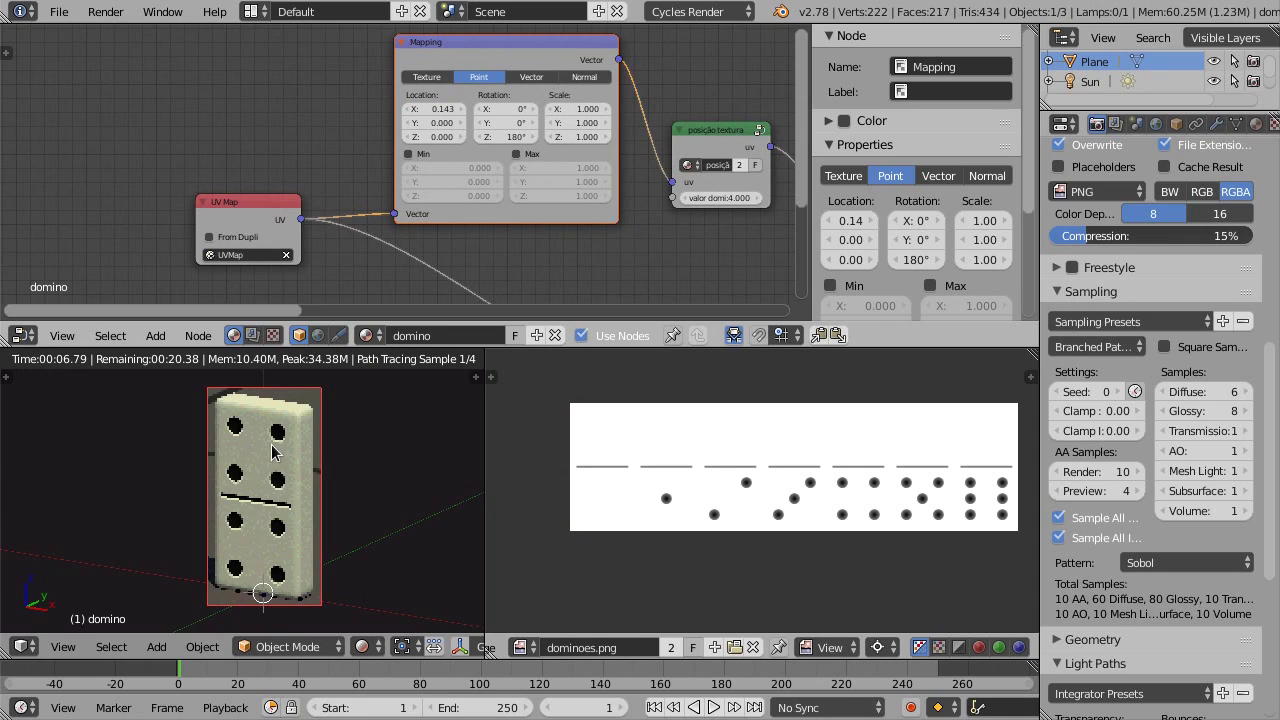
# Set the posição textura group's valor dominó to 2.000 to change the pip faces
pyautogui.click(728, 198)
pyautogui.write('4.0')
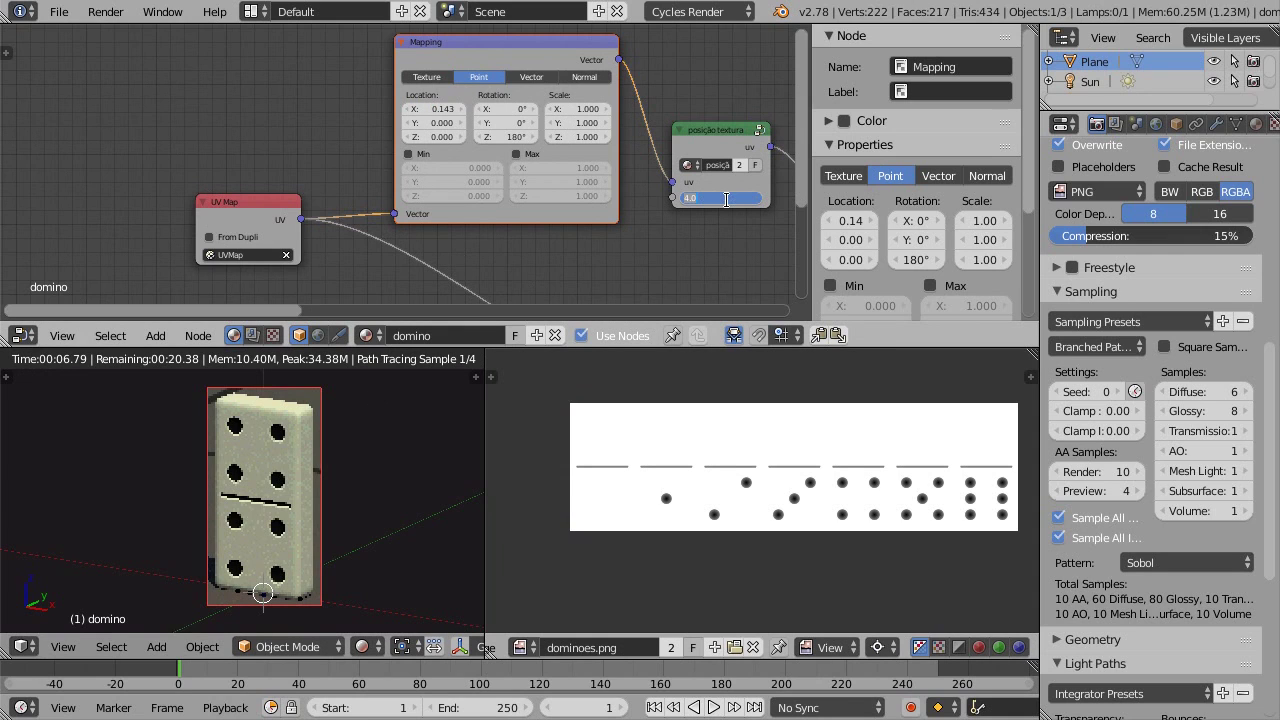
pyautogui.press('Return')
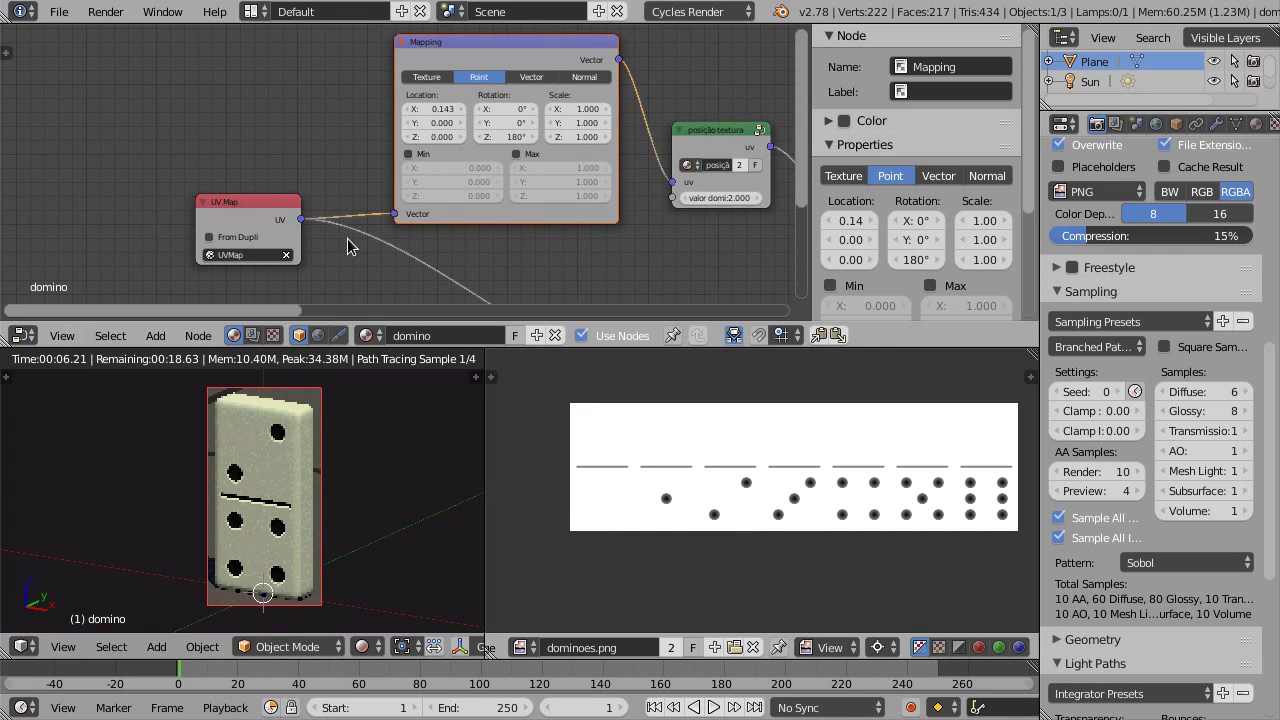
# Select the UV Map node, pan the node view, and return the viewport to solid shading
pyautogui.click(258, 216)
pyautogui.scroll(-2, 365, 168)
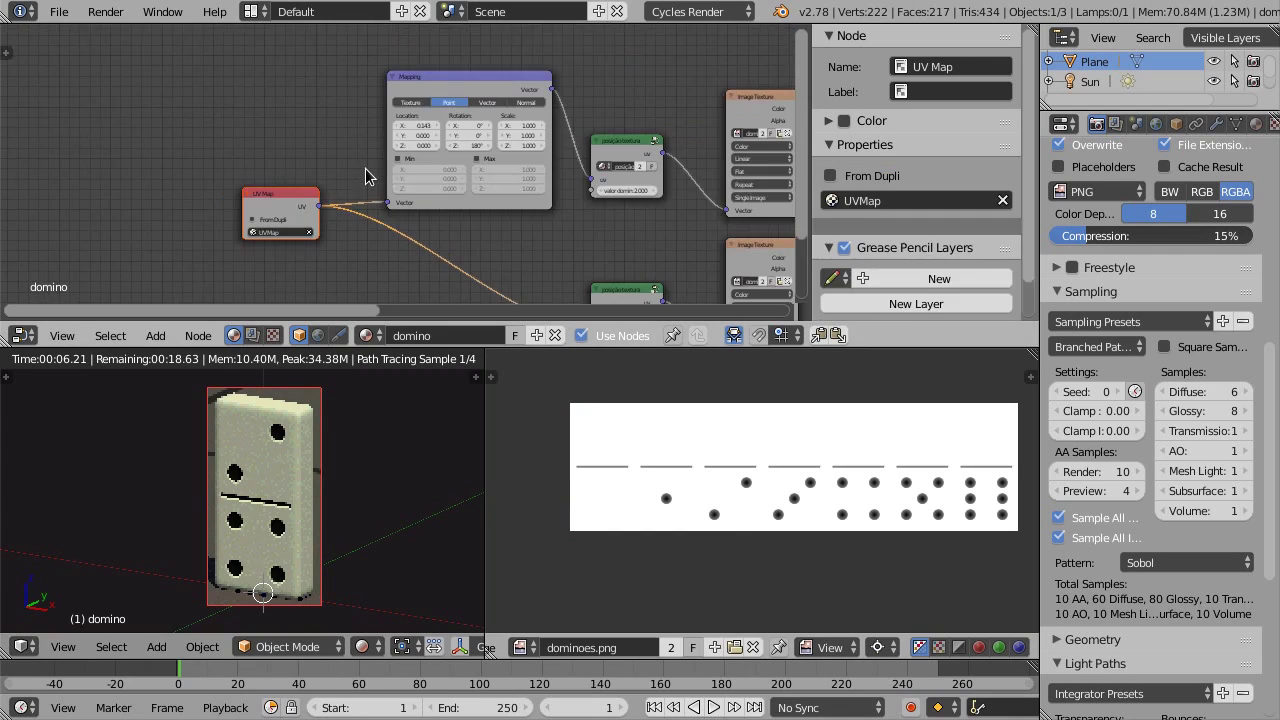
pyautogui.moveTo(390, 150); pyautogui.dragTo(455, 129, button='middle')
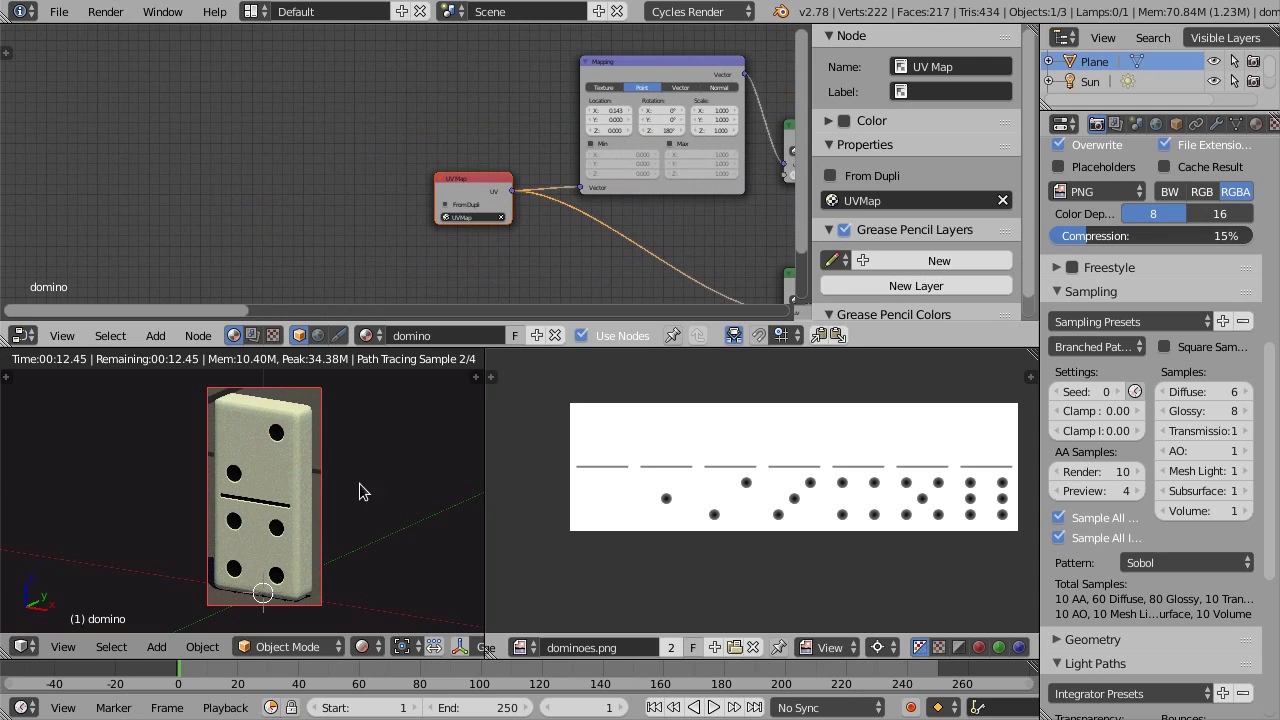
pyautogui.hotkey('shift', 'z')
# Make a first duplicate of the domino, then cancel and delete it
pyautogui.hotkey('shift', 'd')
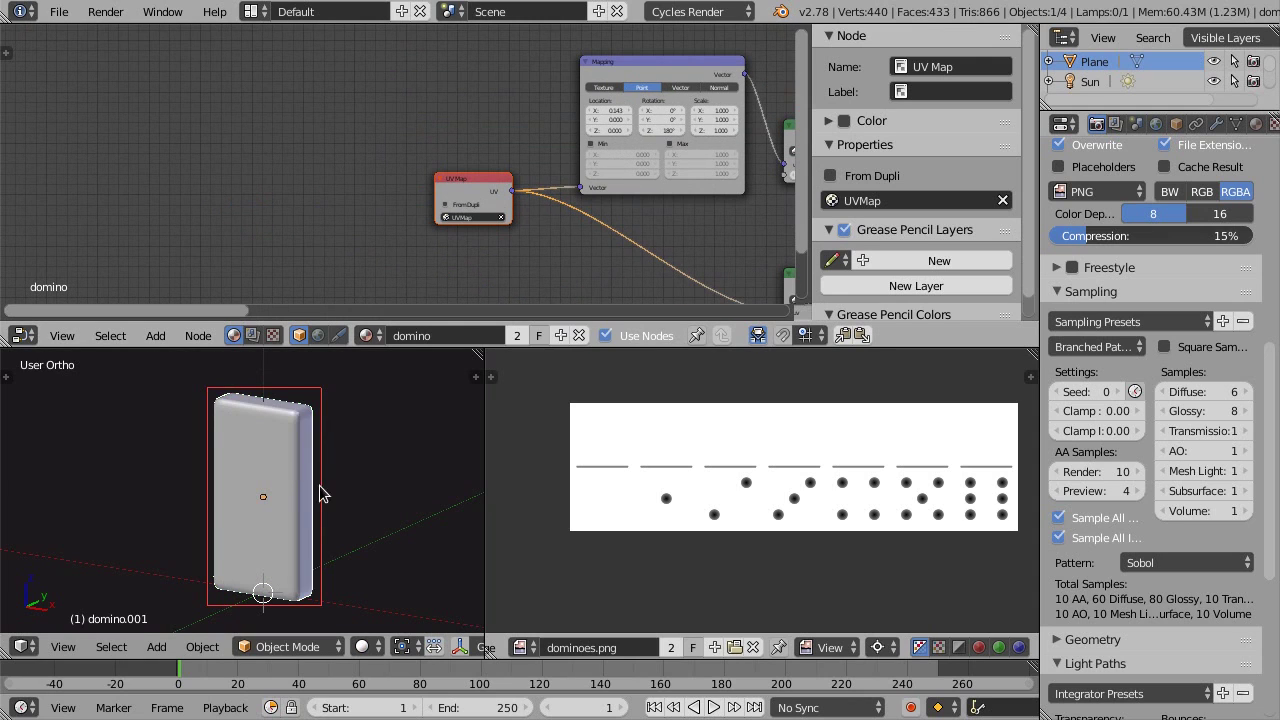
pyautogui.press('x')
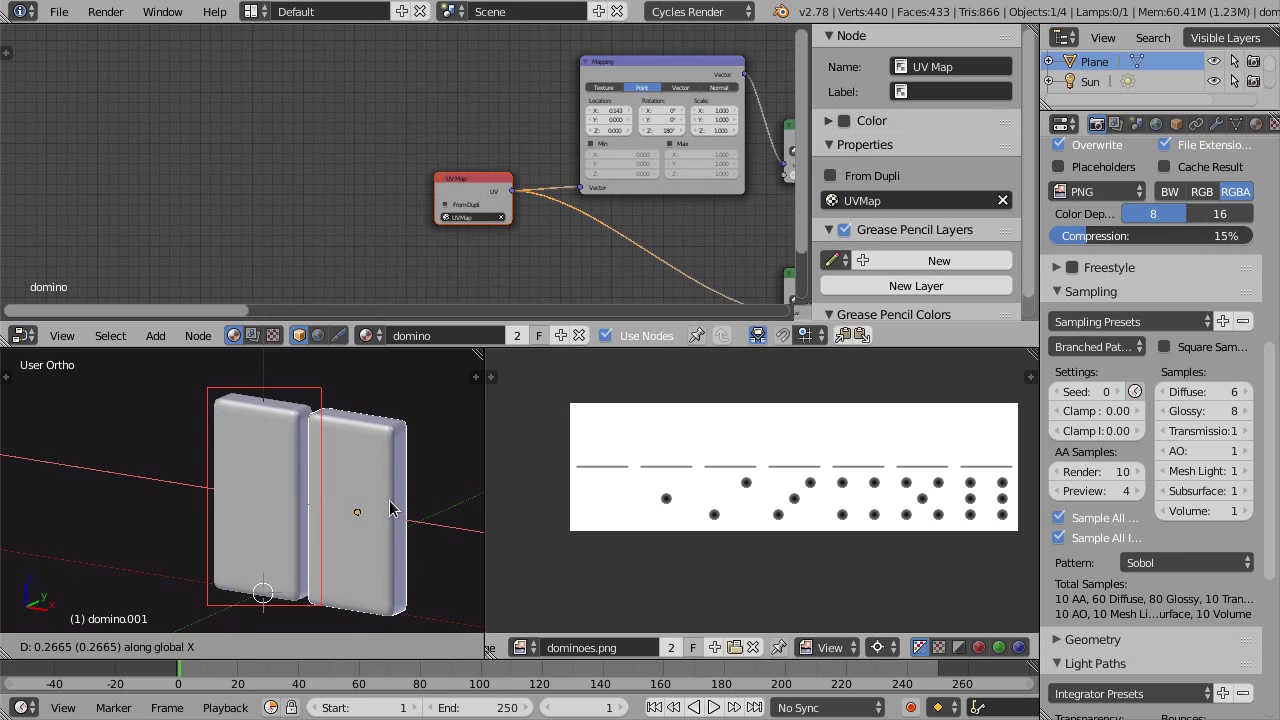
pyautogui.press('Escape')
pyautogui.press('x')
pyautogui.click(286, 488)
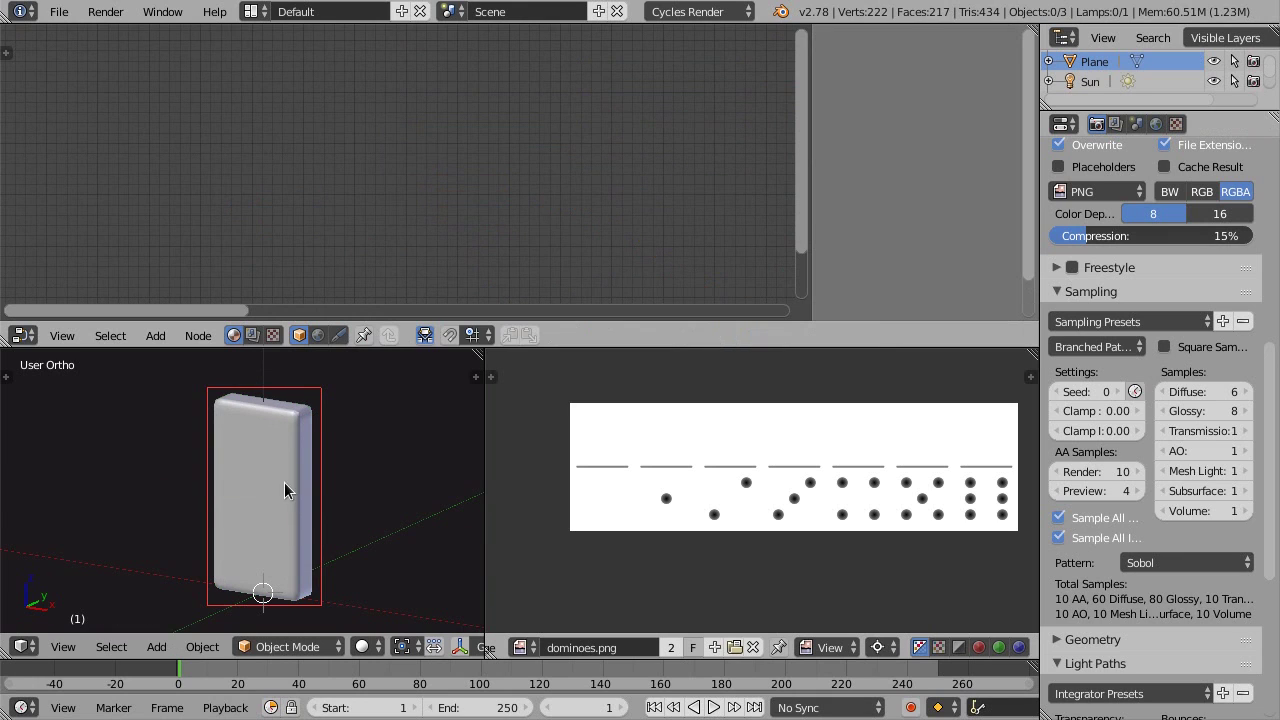
# Duplicate the original domino and place the copy beside it along X
pyautogui.rightClick(282, 475)
pyautogui.hotkey('shift', 'd')
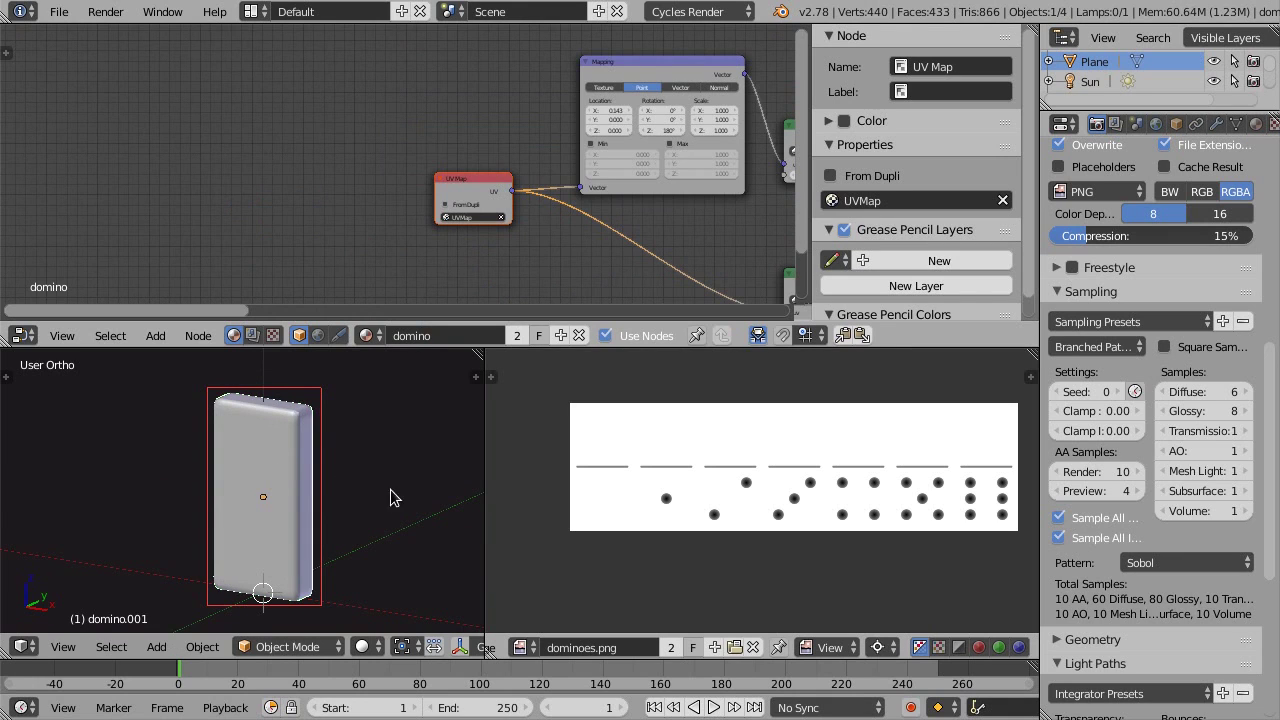
pyautogui.press('x')
pyautogui.click(382, 497)
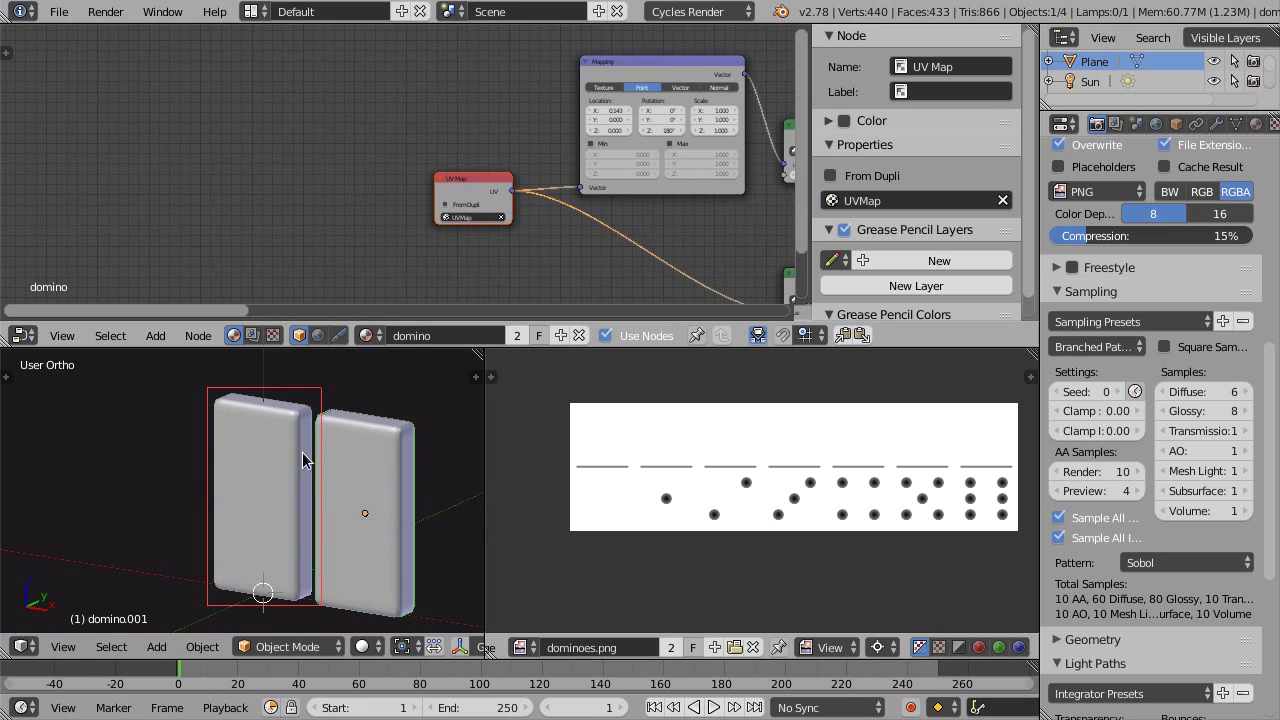
# Box-select both dominoes and show them in rendered preview
pyautogui.keyDown('shift'); pyautogui.moveTo(299, 457); pyautogui.dragTo(285, 451, button='middle'); pyautogui.keyUp('shift')
pyautogui.press('b')
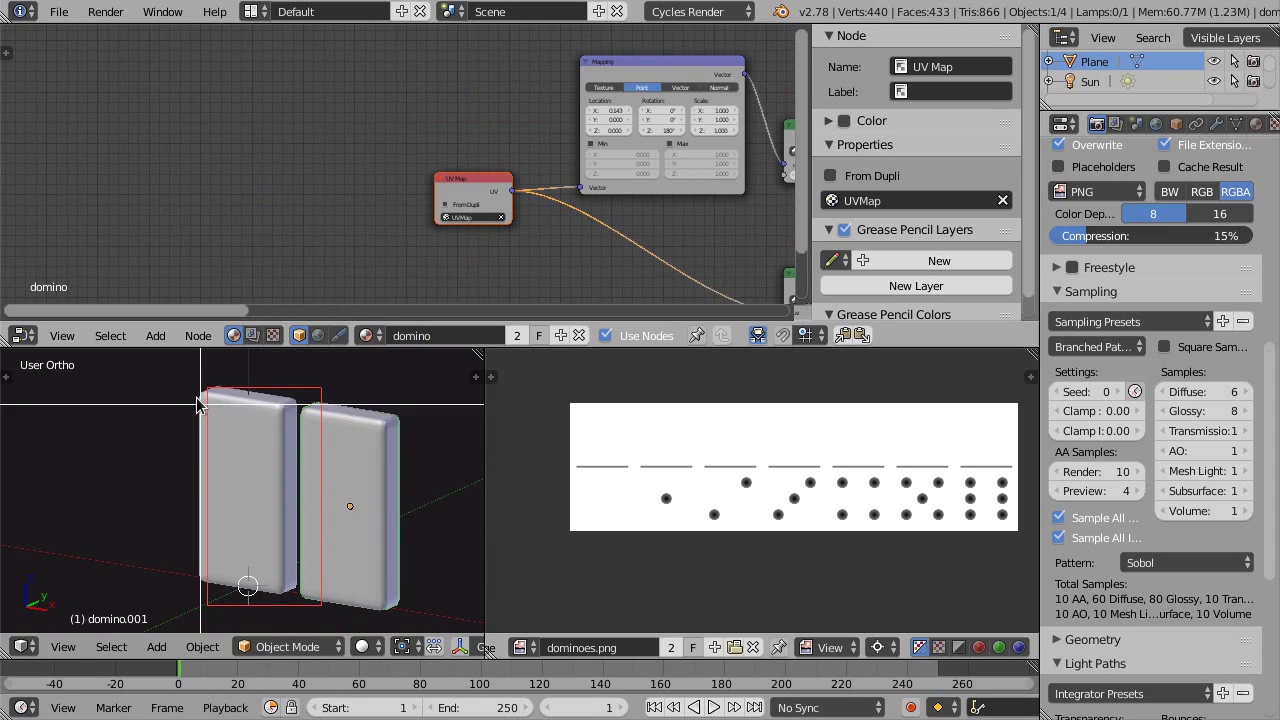
pyautogui.moveTo(190, 382); pyautogui.dragTo(411, 622)
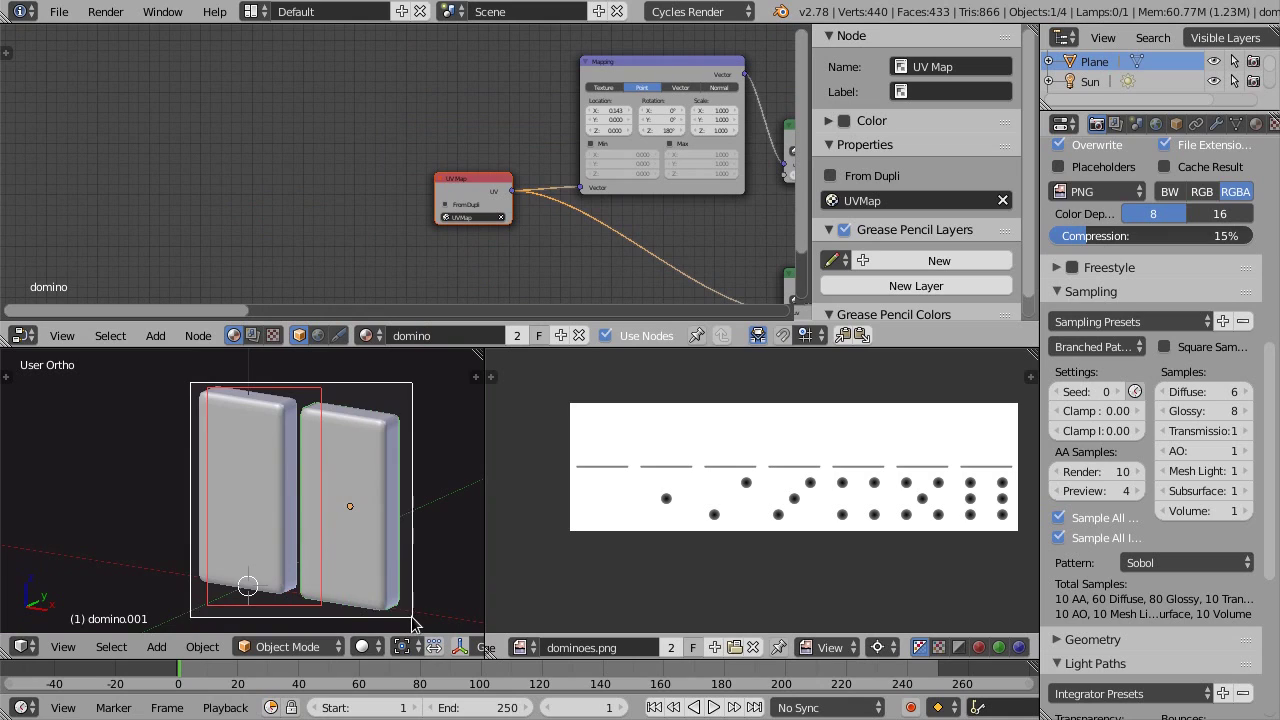
pyautogui.hotkey('shift', 'z')
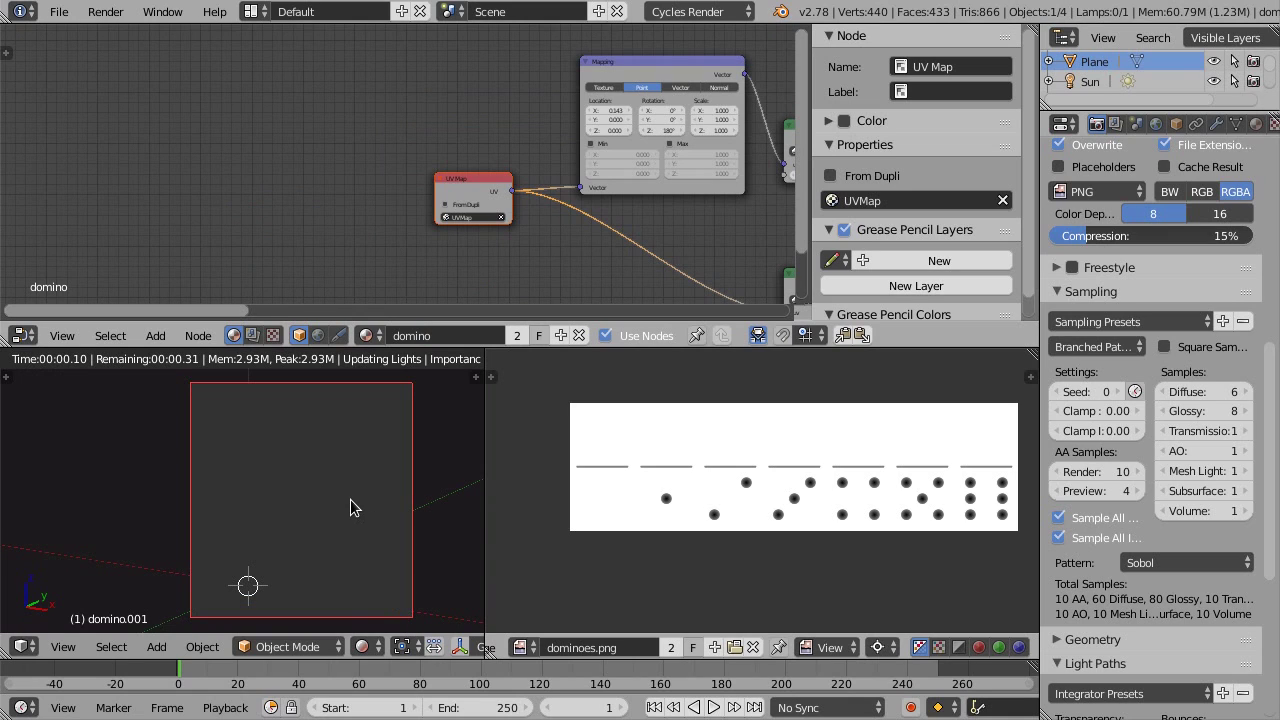
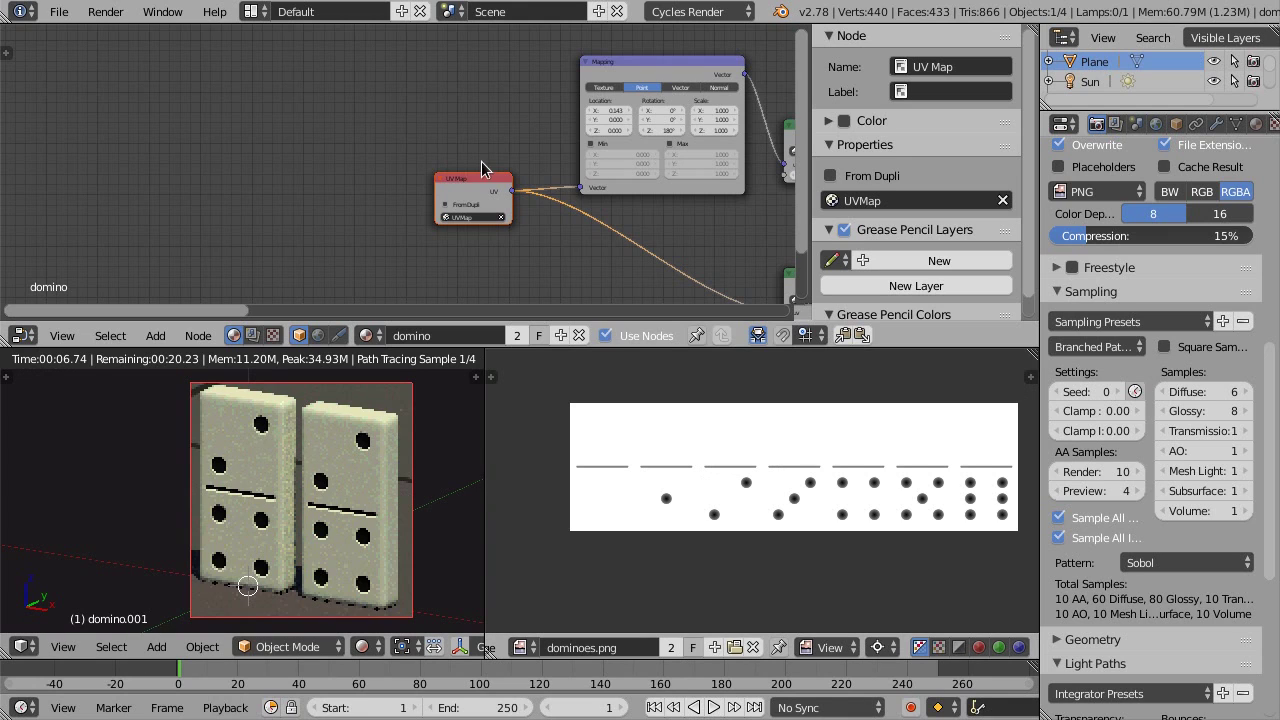
# Shift the UV Map node further left and slightly higher, then re-centre the node view
pyautogui.rightClick(464, 204)
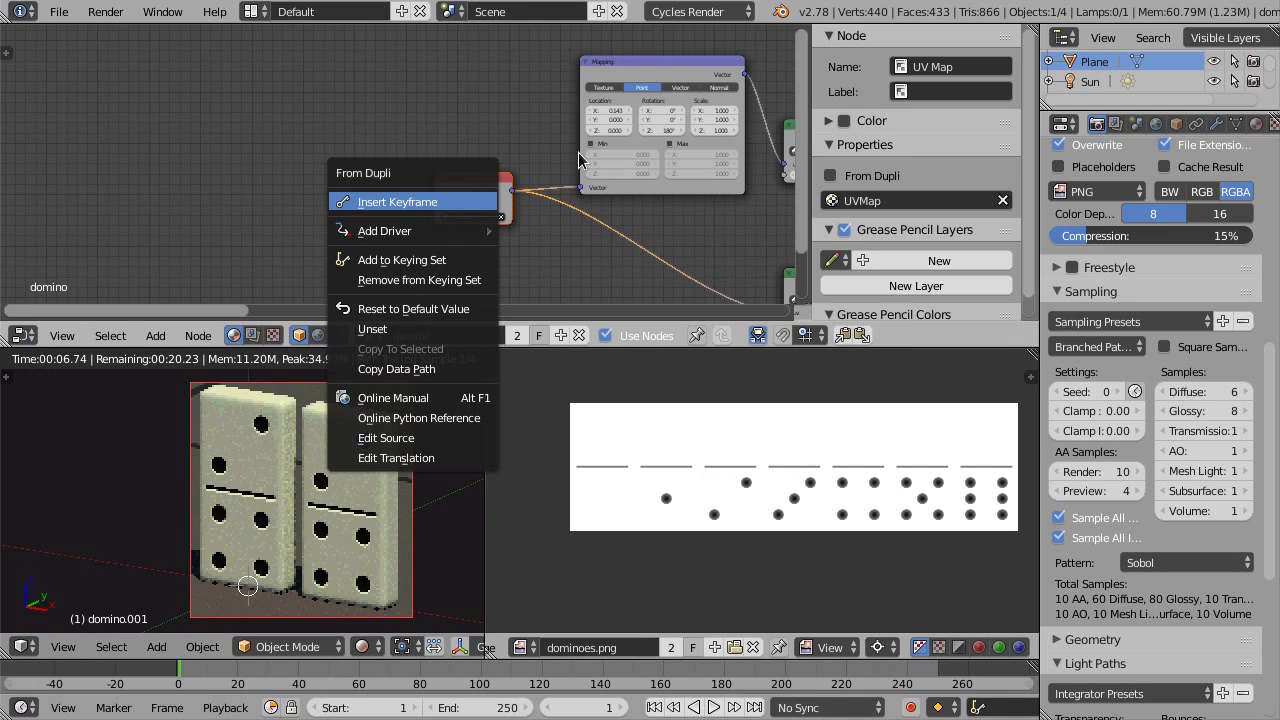
pyautogui.moveTo(457, 186); pyautogui.dragTo(79, 193)
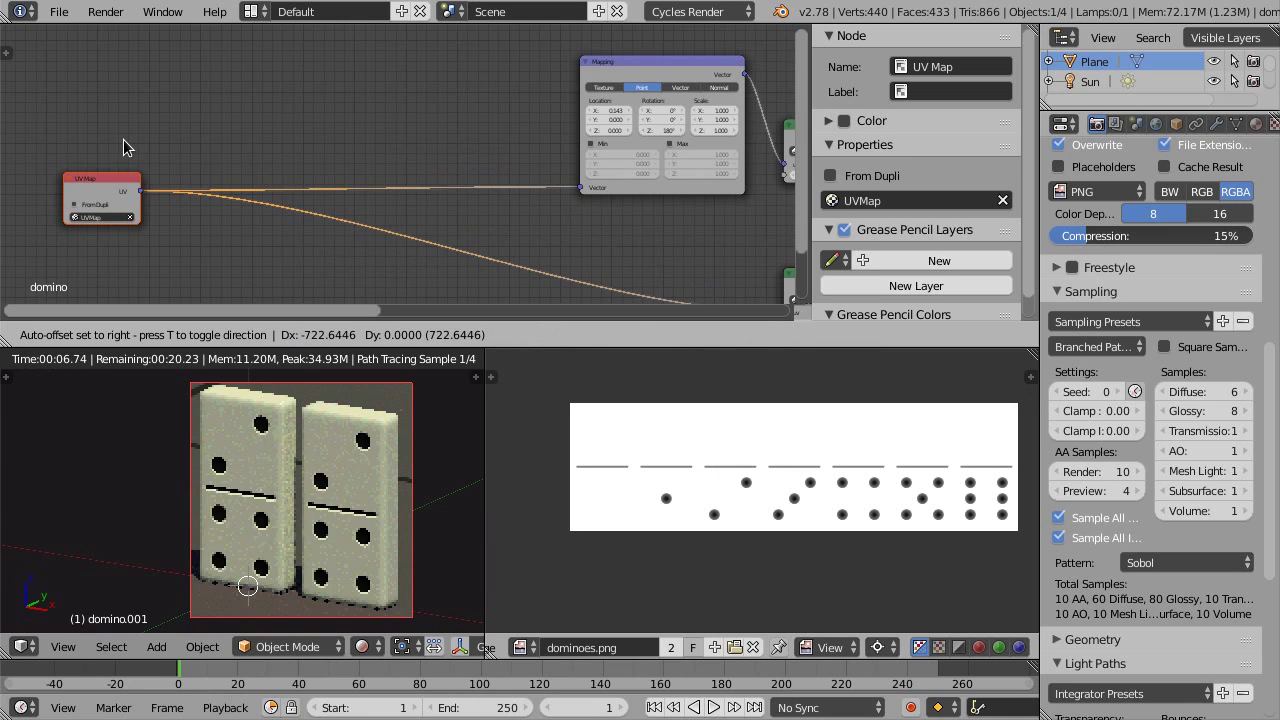
pyautogui.moveTo(123, 139); pyautogui.dragTo(170, 91)
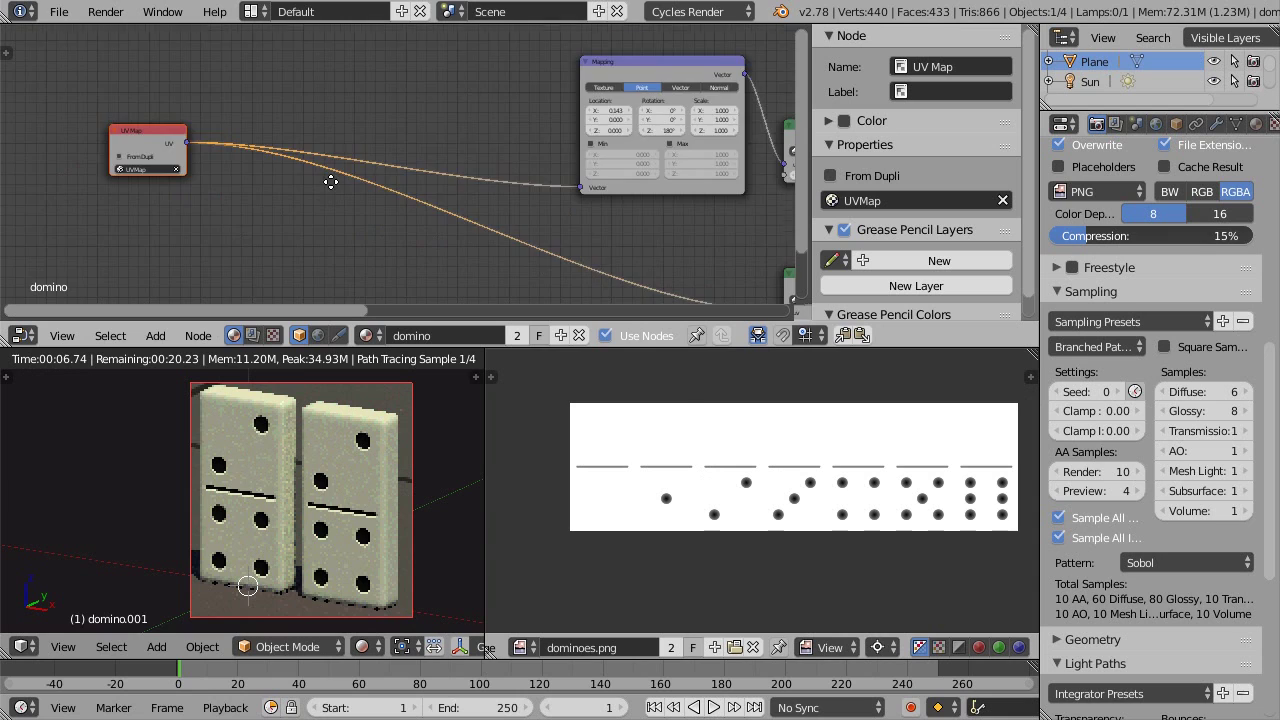
pyautogui.moveTo(331, 182); pyautogui.dragTo(337, 177, button='middle')
pyautogui.scroll(-1, 337, 177)
pyautogui.moveTo(290, 195); pyautogui.dragTo(318, 207, button='middle')
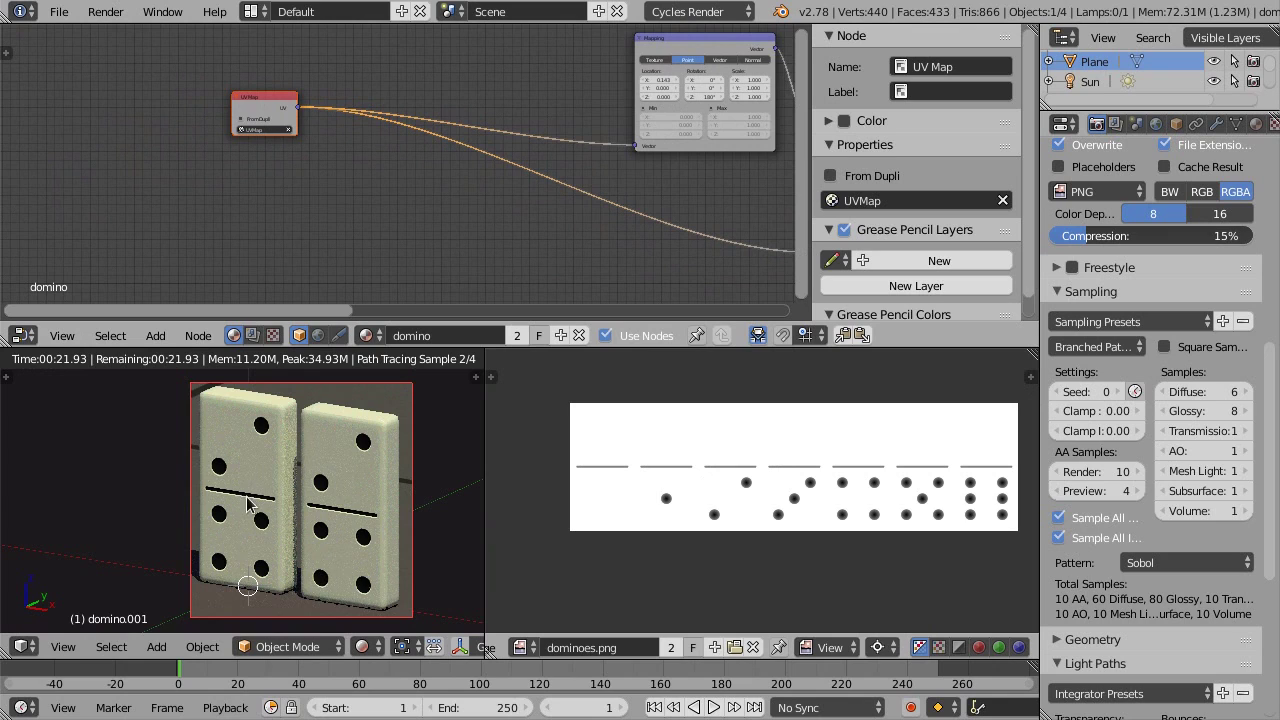
# Add an Object Info node below the UV Map node and switch the viewport to solid shading
pyautogui.hotkey('shift', 'a')
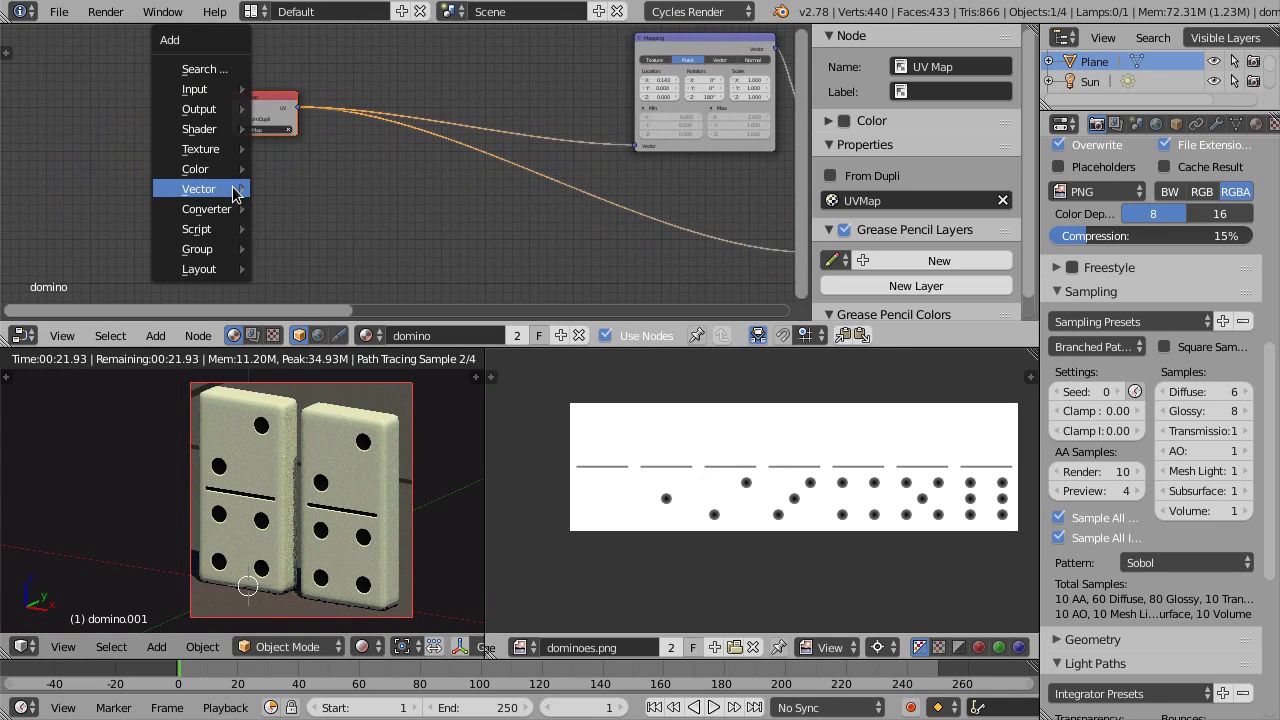
pyautogui.moveTo(195, 89)
pyautogui.click(322, 274)
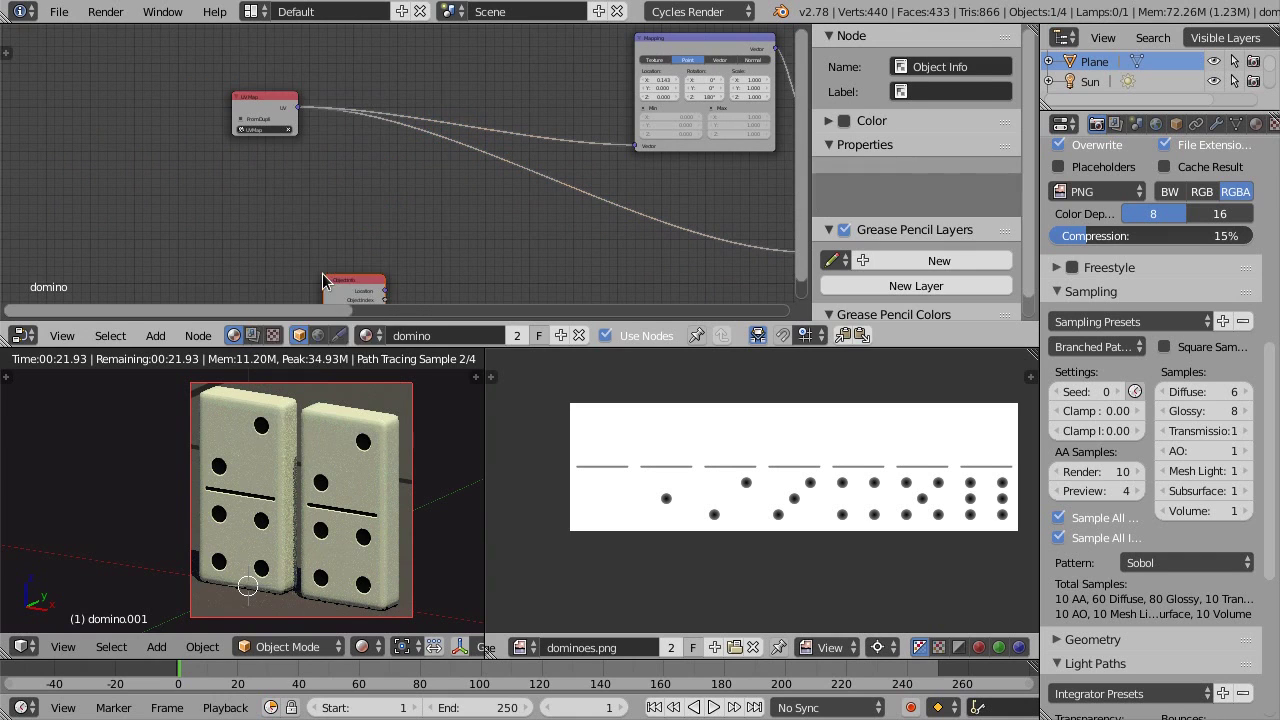
pyautogui.click(224, 217)
pyautogui.scroll(2, 224, 217)
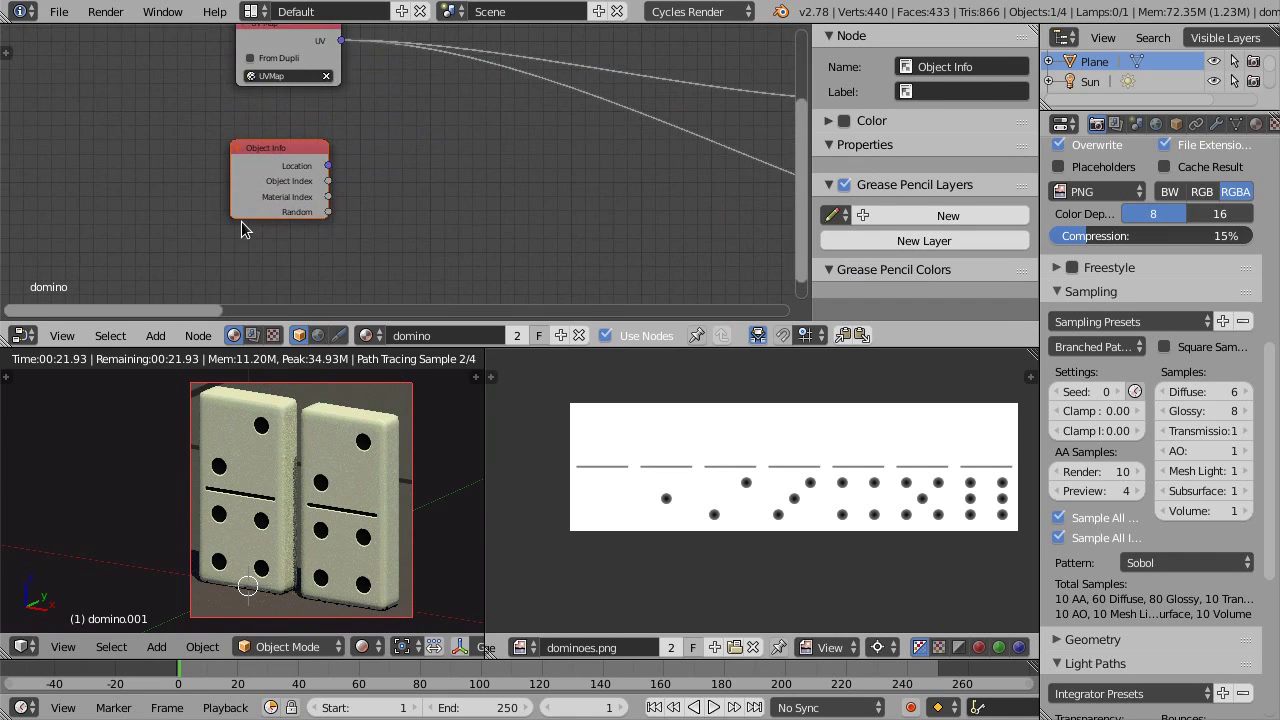
pyautogui.scroll(2, 241, 221)
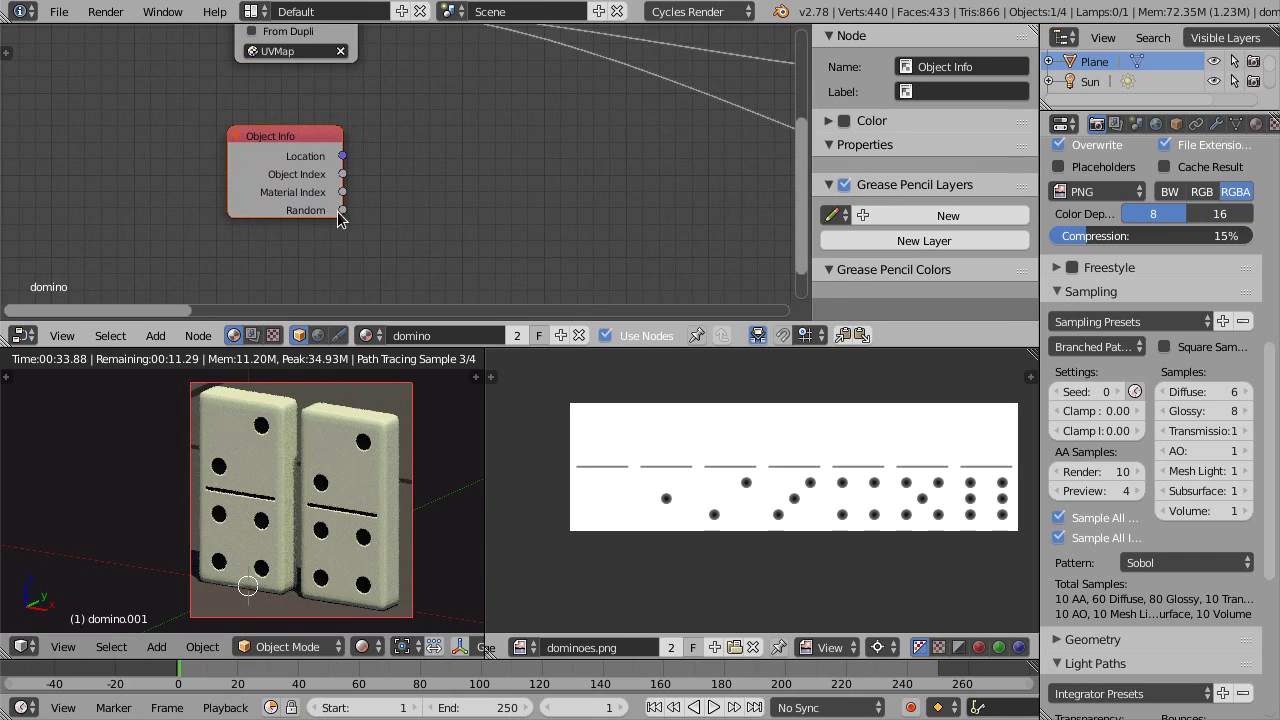
pyautogui.moveTo(355, 212)
pyautogui.mouseDown()
pyautogui.moveTo(417, 250)
pyautogui.moveTo(310, 360)
pyautogui.moveTo(270, 535)
pyautogui.mouseUp()
pyautogui.hotkey('shift', 'z')
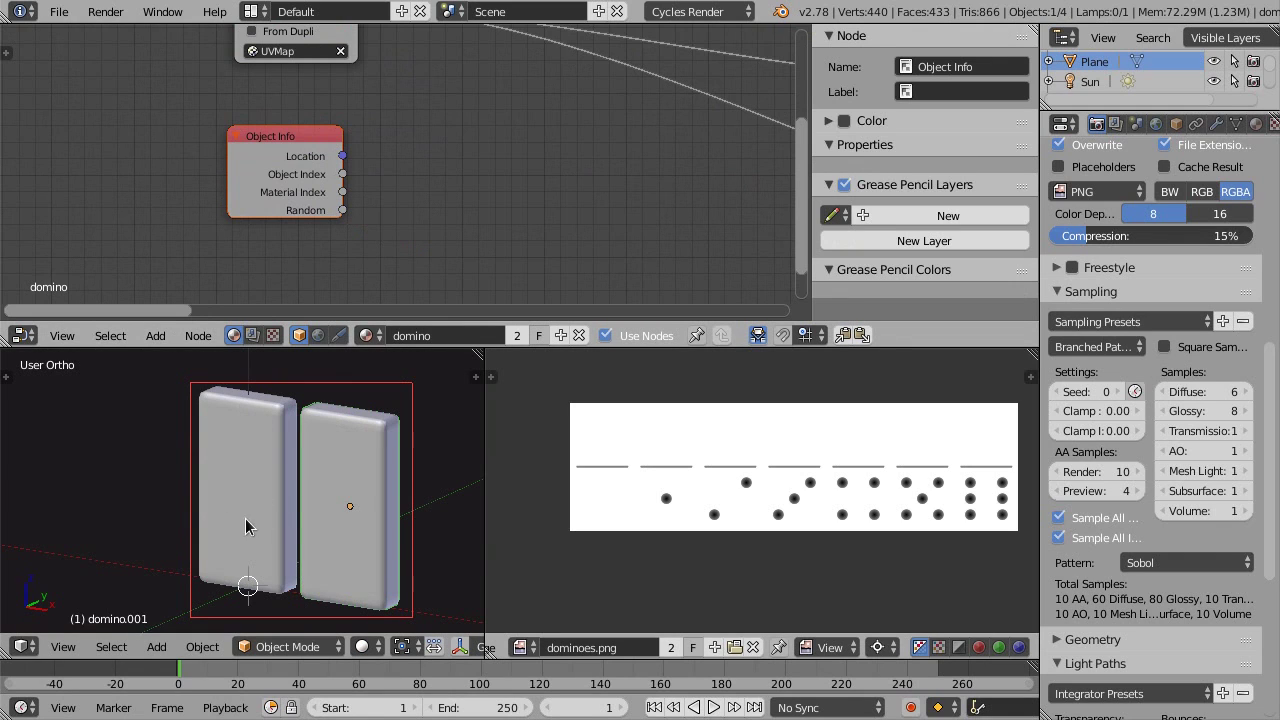
# Move the Object Info node left and check the dominoes in rendered, then solid shading
pyautogui.moveTo(343, 210)
pyautogui.mouseDown()
pyautogui.moveTo(415, 258)
pyautogui.moveTo(471, 258)
pyautogui.mouseUp()
pyautogui.moveTo(330, 174); pyautogui.dragTo(253, 168)
pyautogui.scroll(-1, 341, 186)
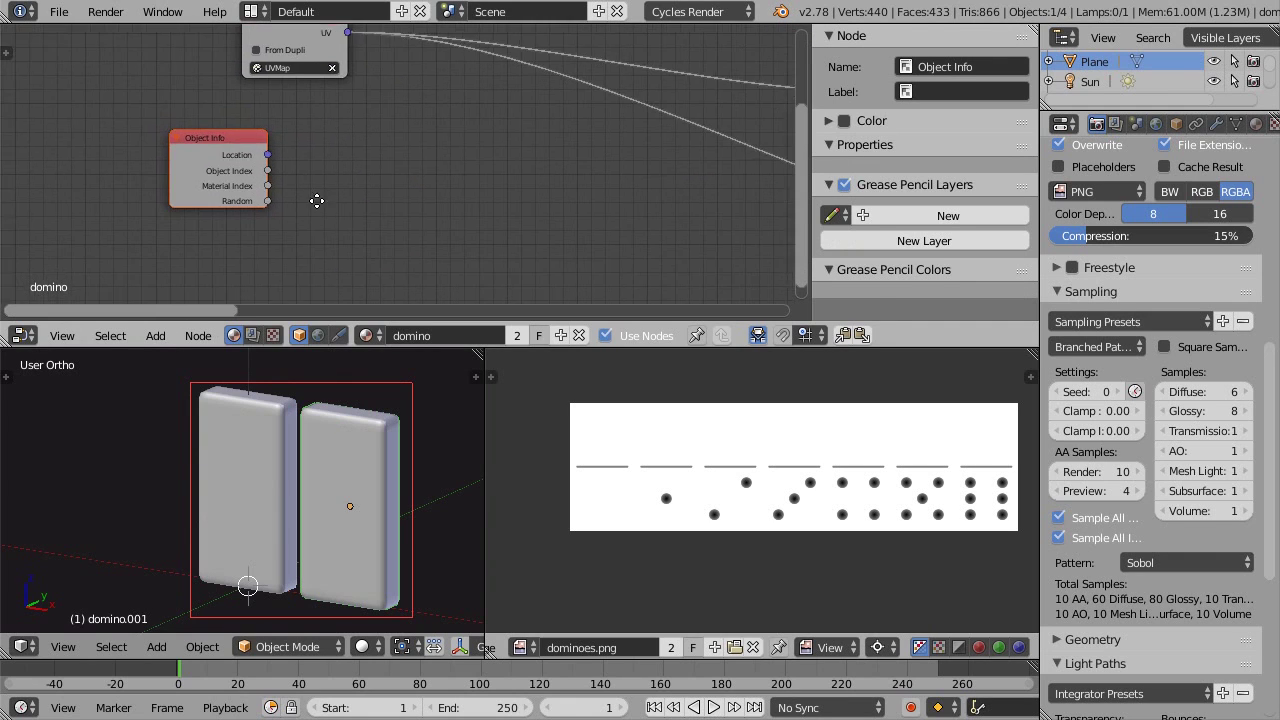
pyautogui.moveTo(319, 194); pyautogui.dragTo(309, 166, button='middle')
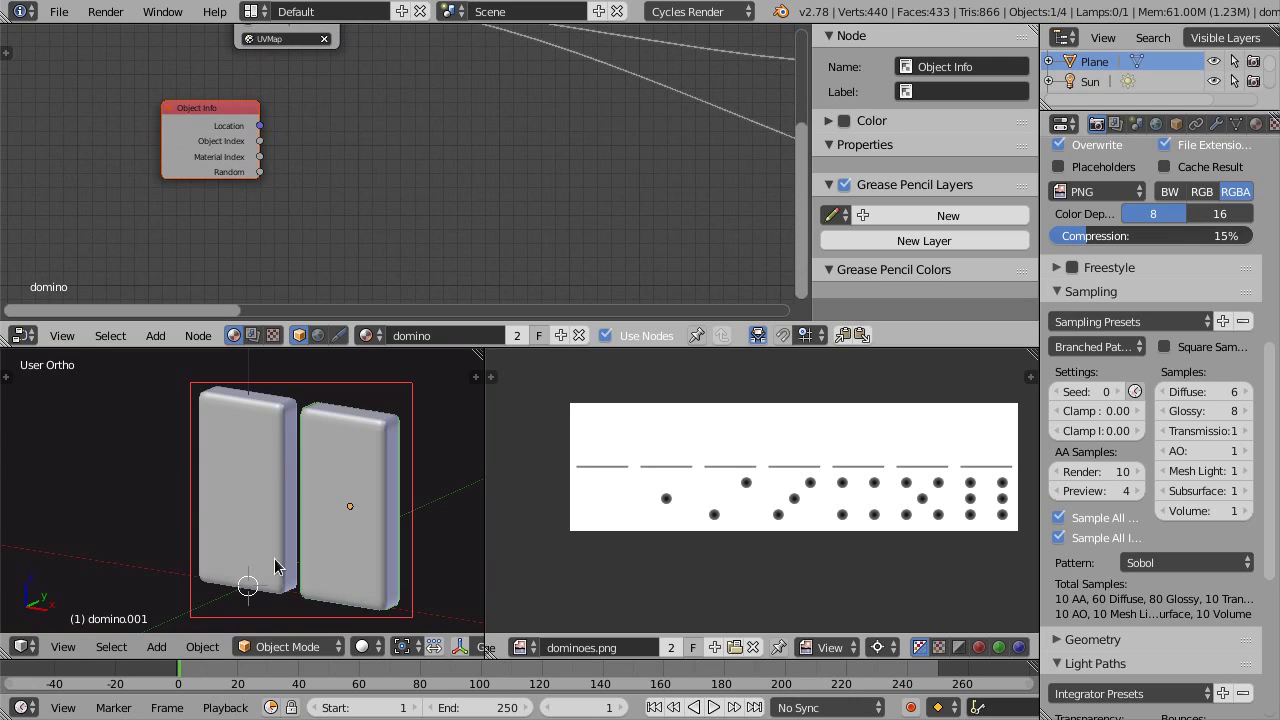
pyautogui.hotkey('shift', 'z')
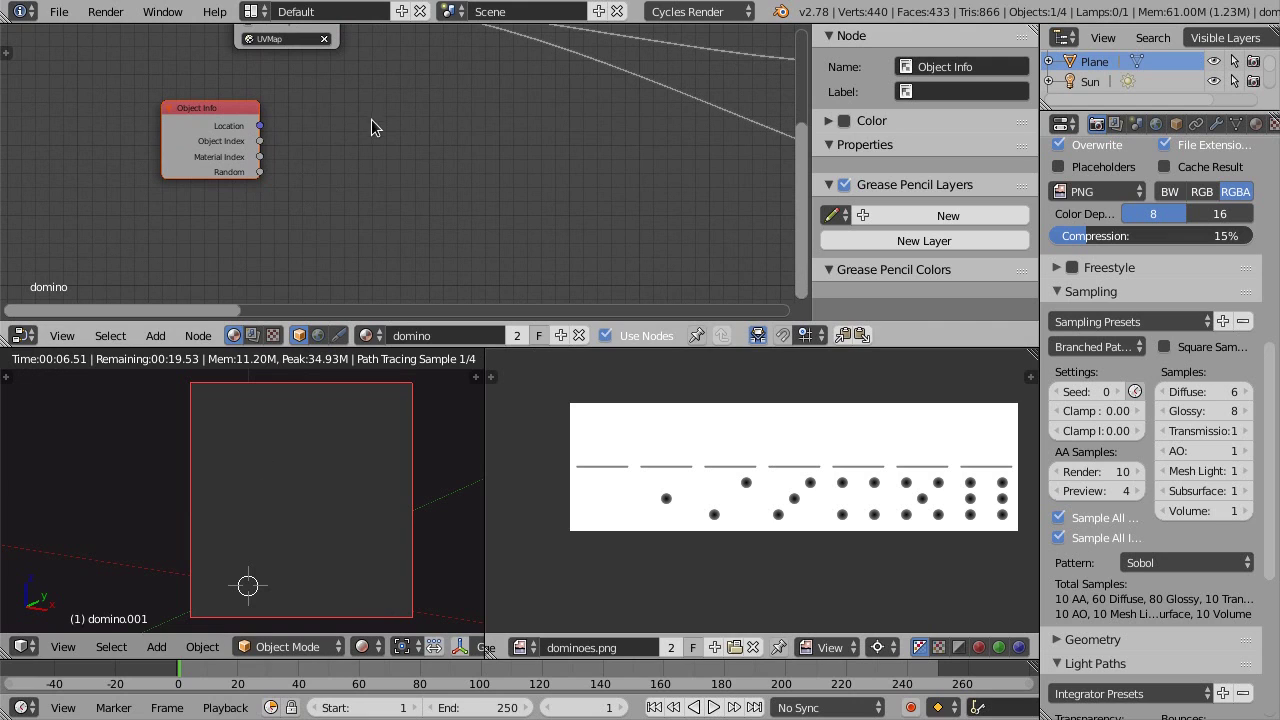
pyautogui.scroll(-1, 361, 149)
pyautogui.moveTo(378, 155); pyautogui.dragTo(300, 157, button='middle')
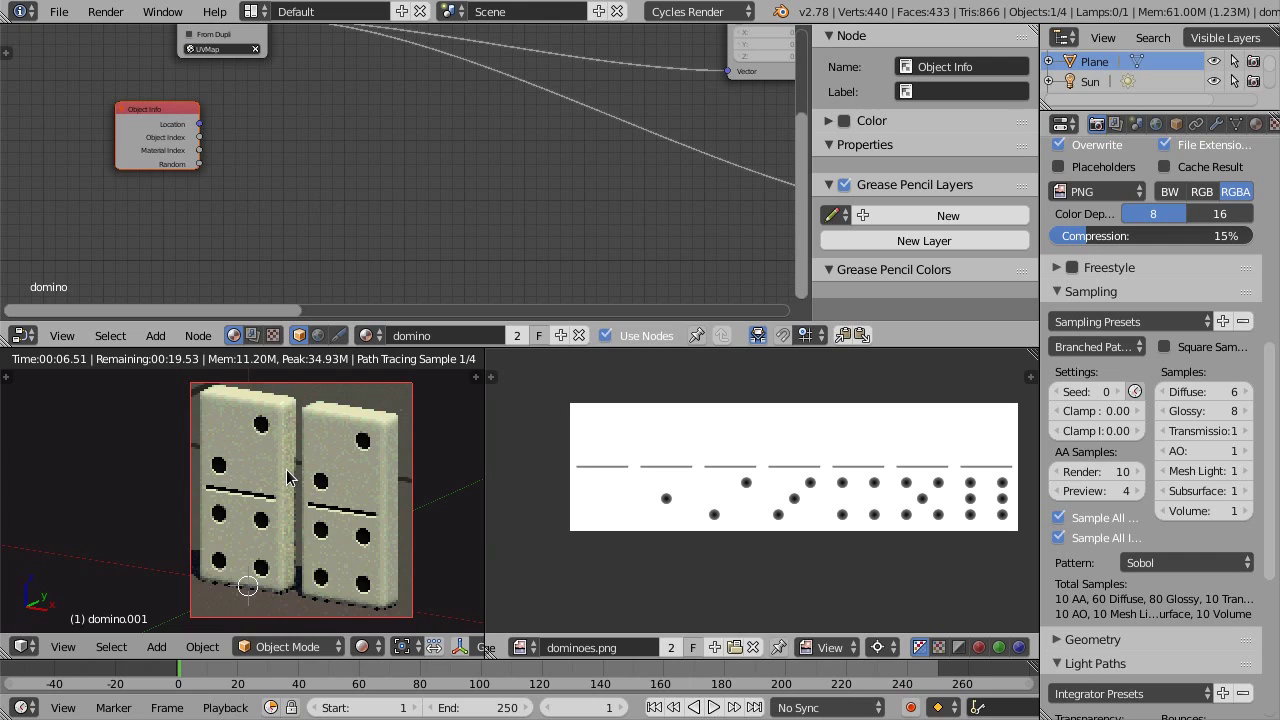
pyautogui.hotkey('shift', 'z')
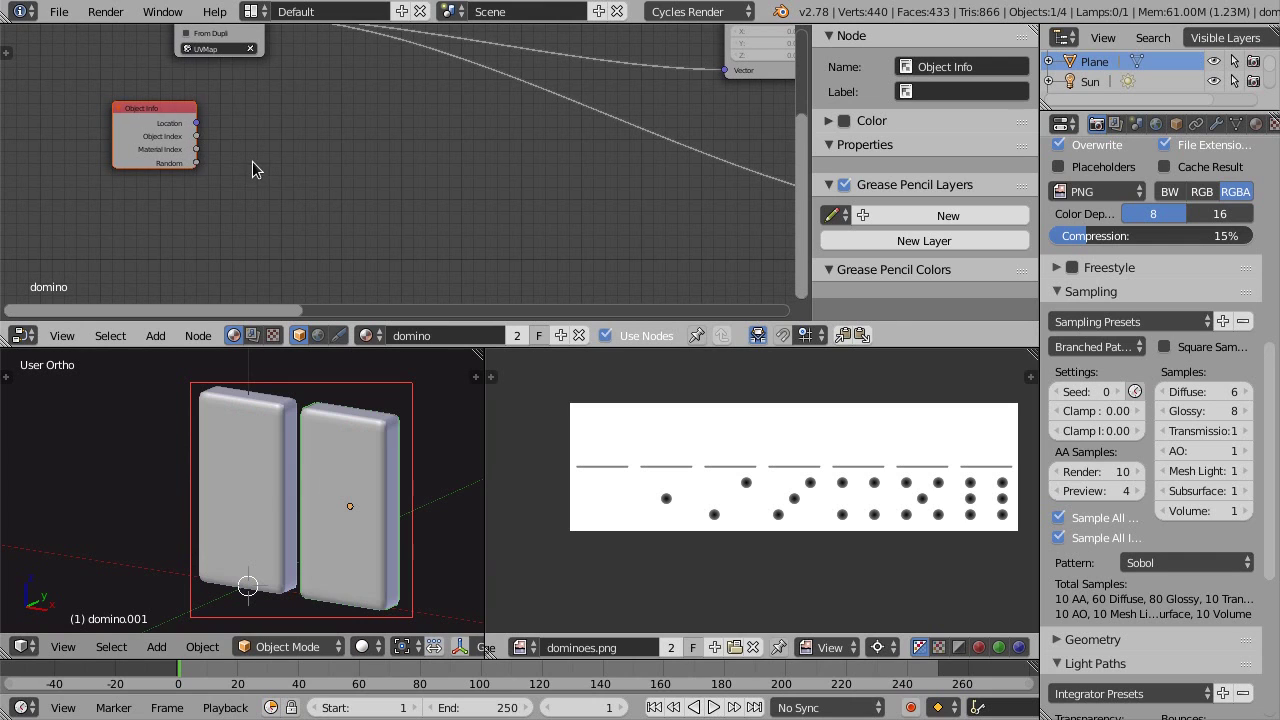
pyautogui.hotkey('shift', 'a')
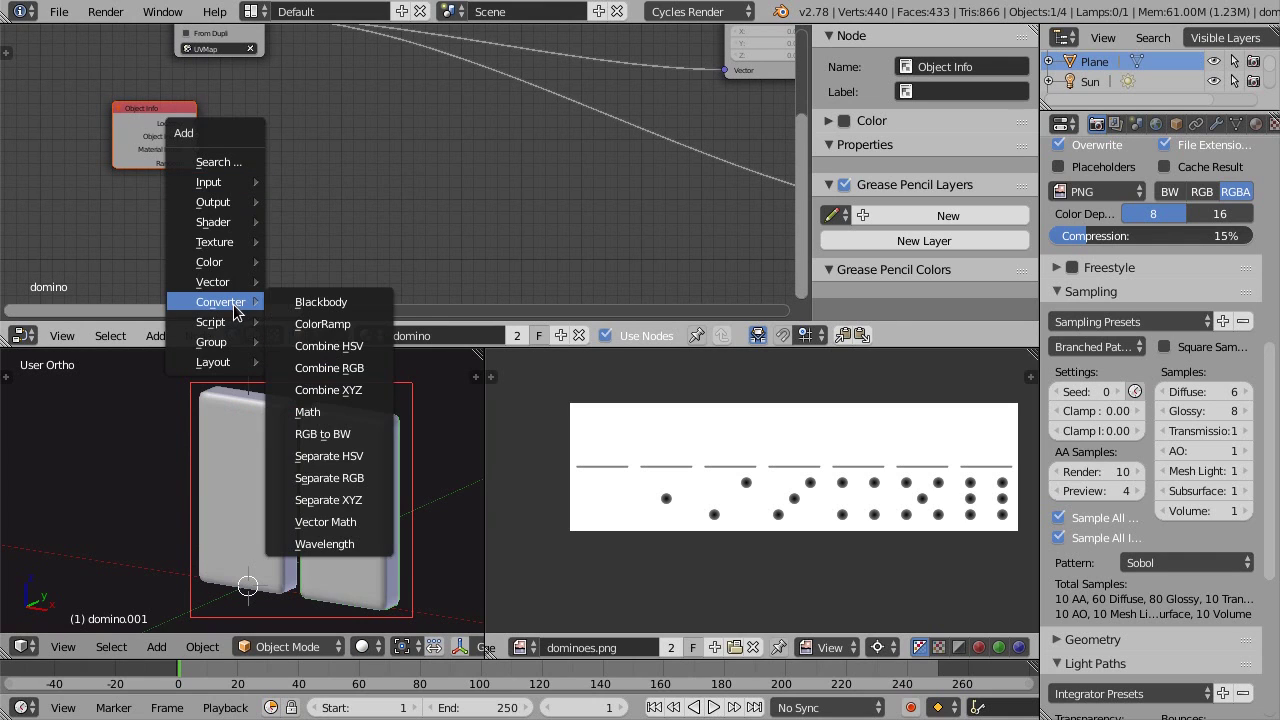
# Place a Subtract Math node beside Object Info with its second value set to 1.000
pyautogui.click(307, 411)
pyautogui.click(262, 144)
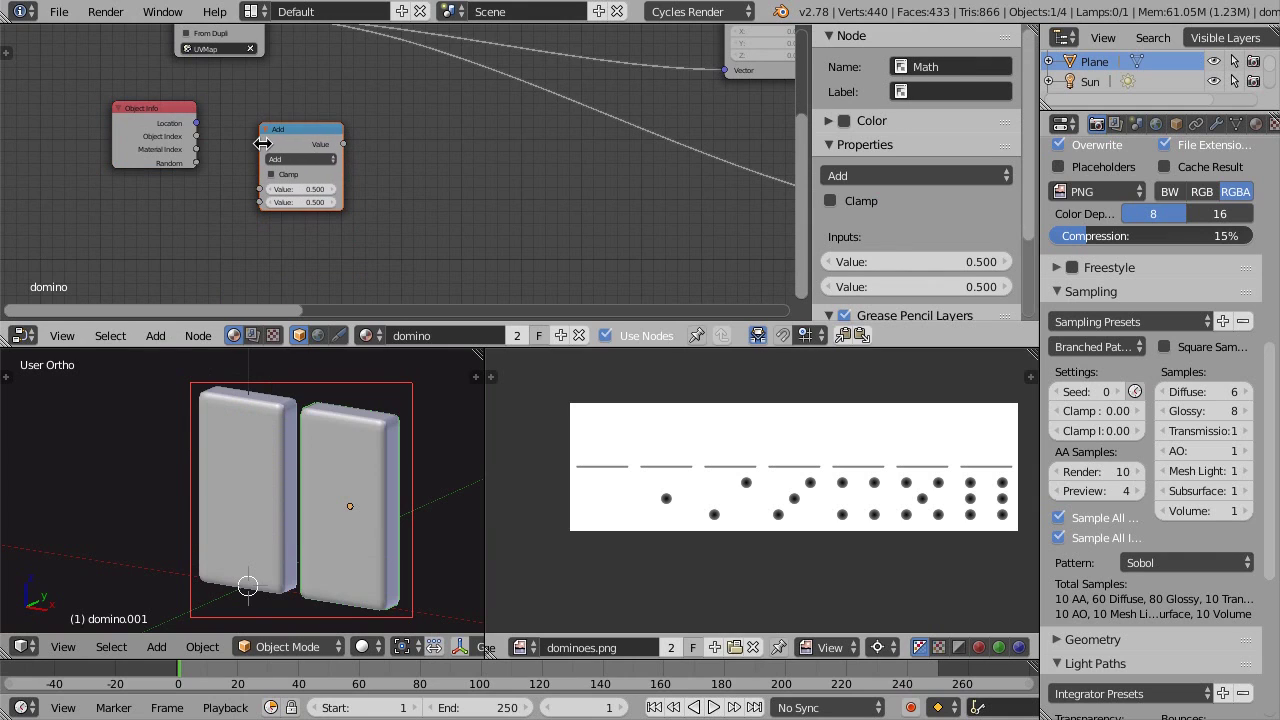
pyautogui.click(303, 161)
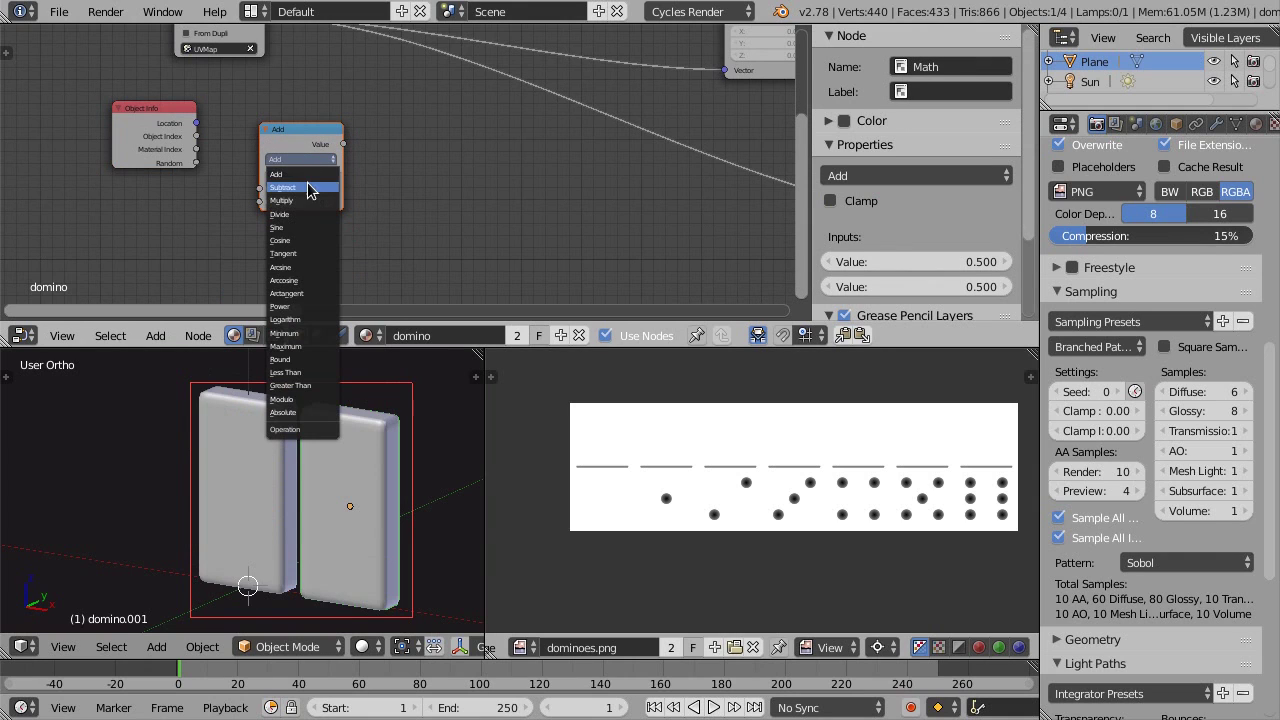
pyautogui.click(308, 188)
pyautogui.scroll(2, 233, 221)
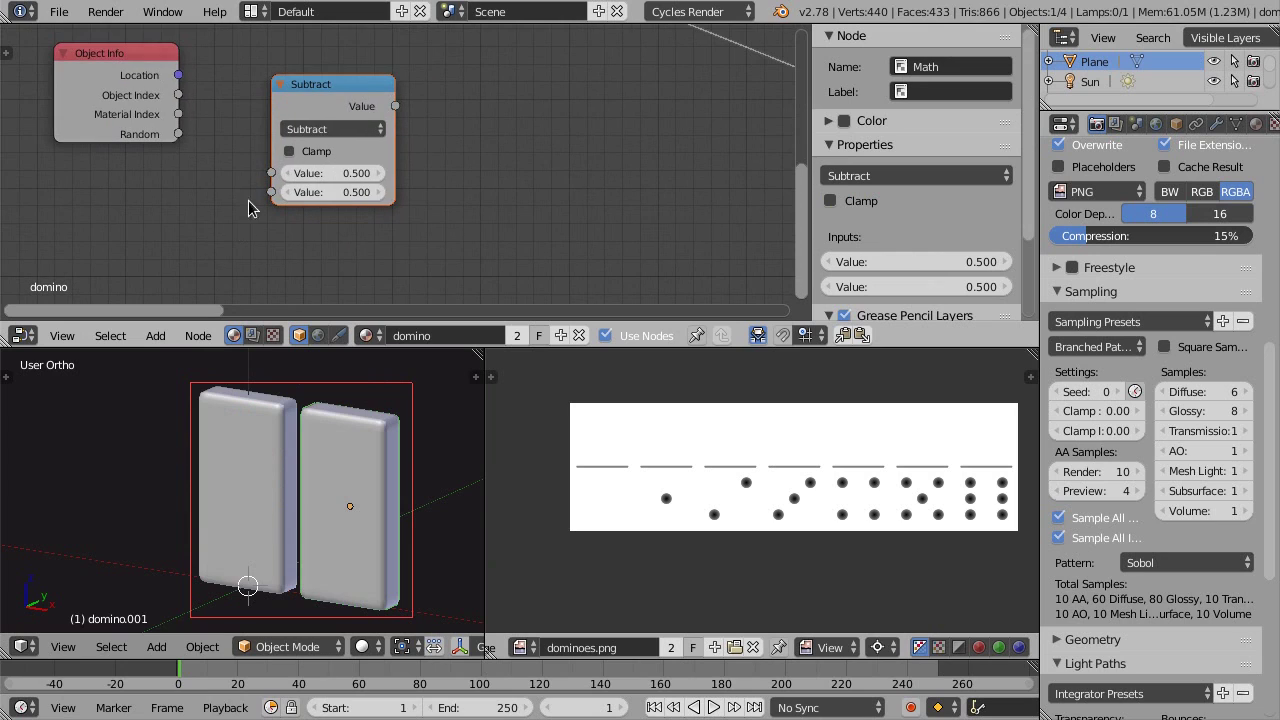
pyautogui.moveTo(322, 84); pyautogui.dragTo(318, 107)
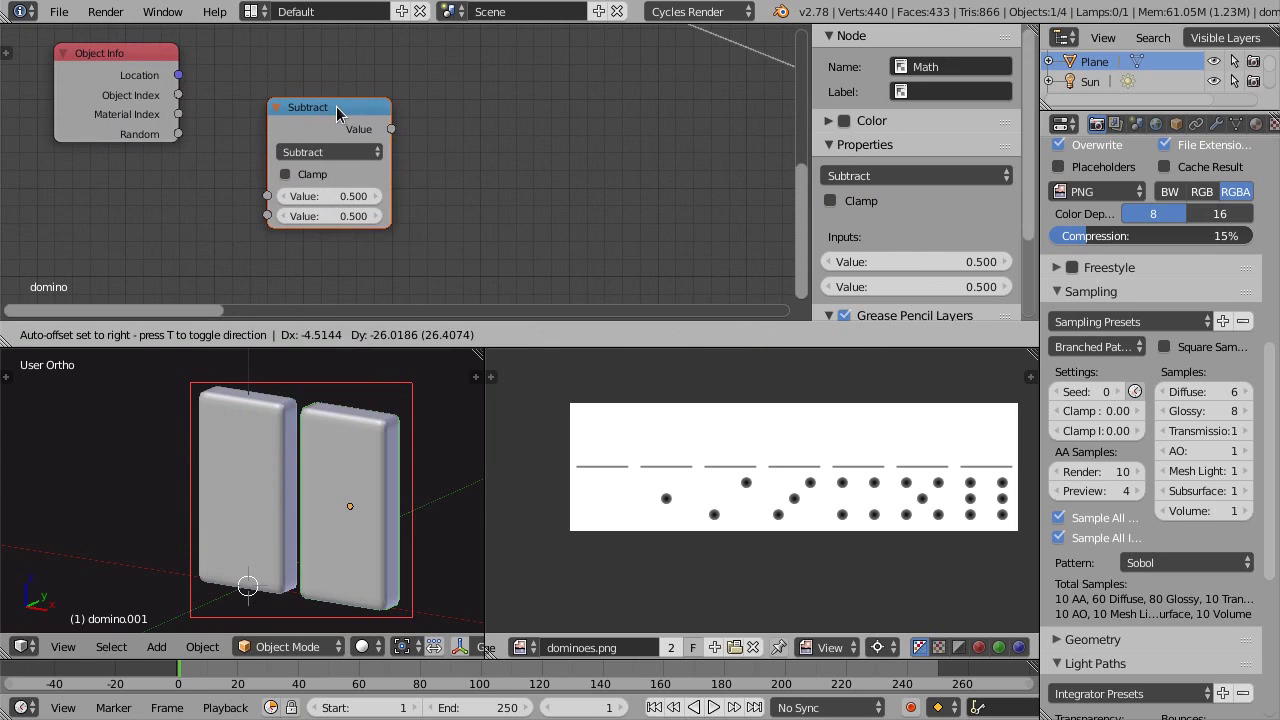
pyautogui.click(330, 215)
pyautogui.write('1')
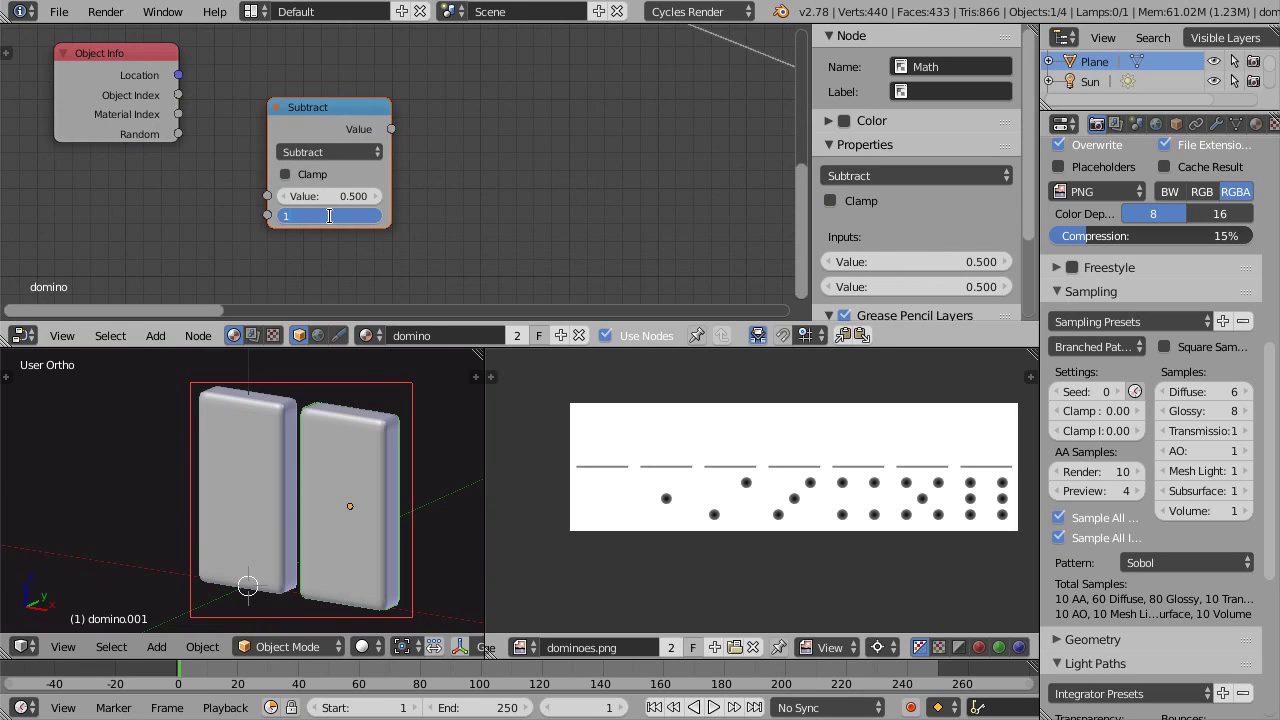
pyautogui.press('Return')
pyautogui.scroll(-1, 424, 183)
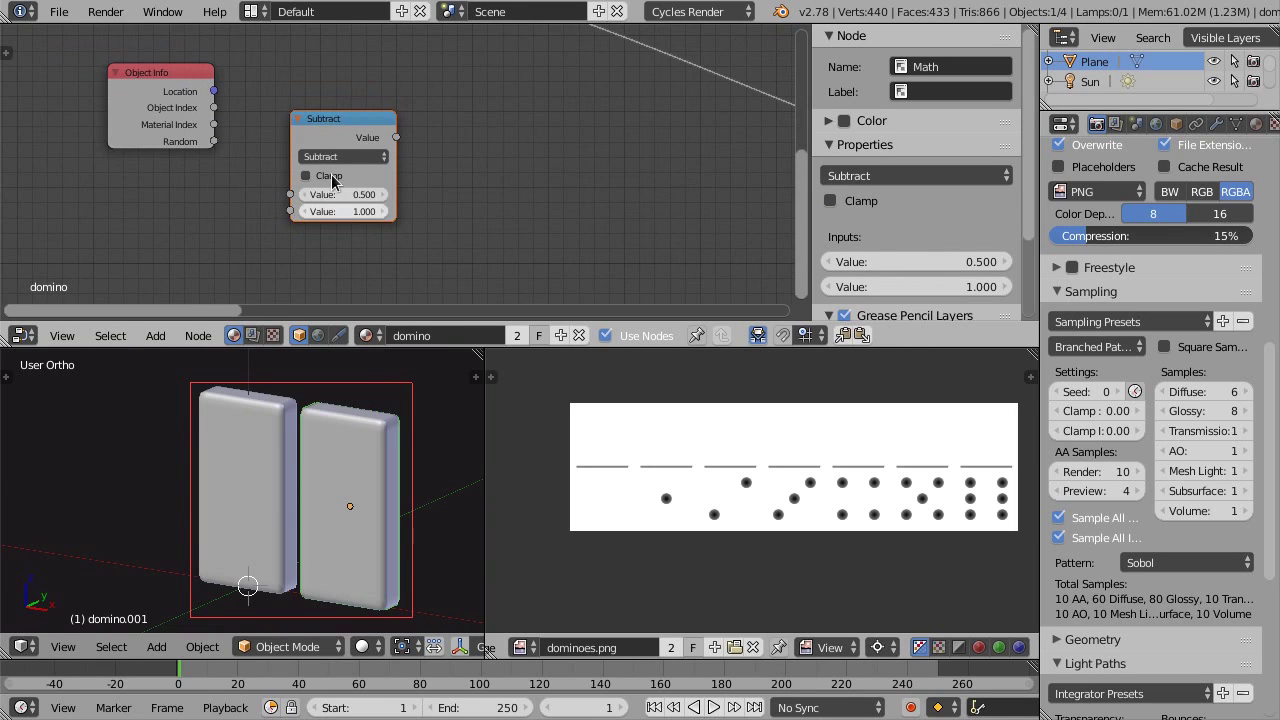
pyautogui.moveTo(495, 195); pyautogui.dragTo(478, 200, button='middle')
pyautogui.hotkey('shift', 'a')
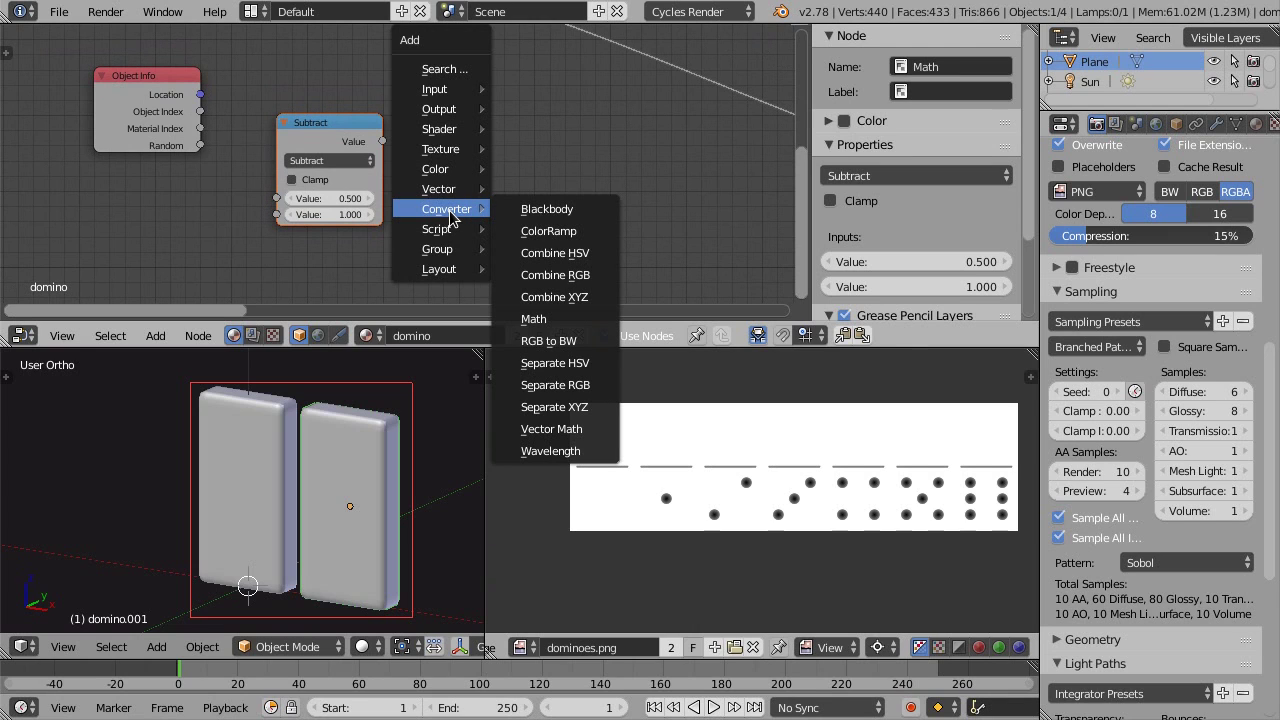
# Add a Power Math node with base 10.000 that takes Subtract's output as its exponent
pyautogui.click(561, 325)
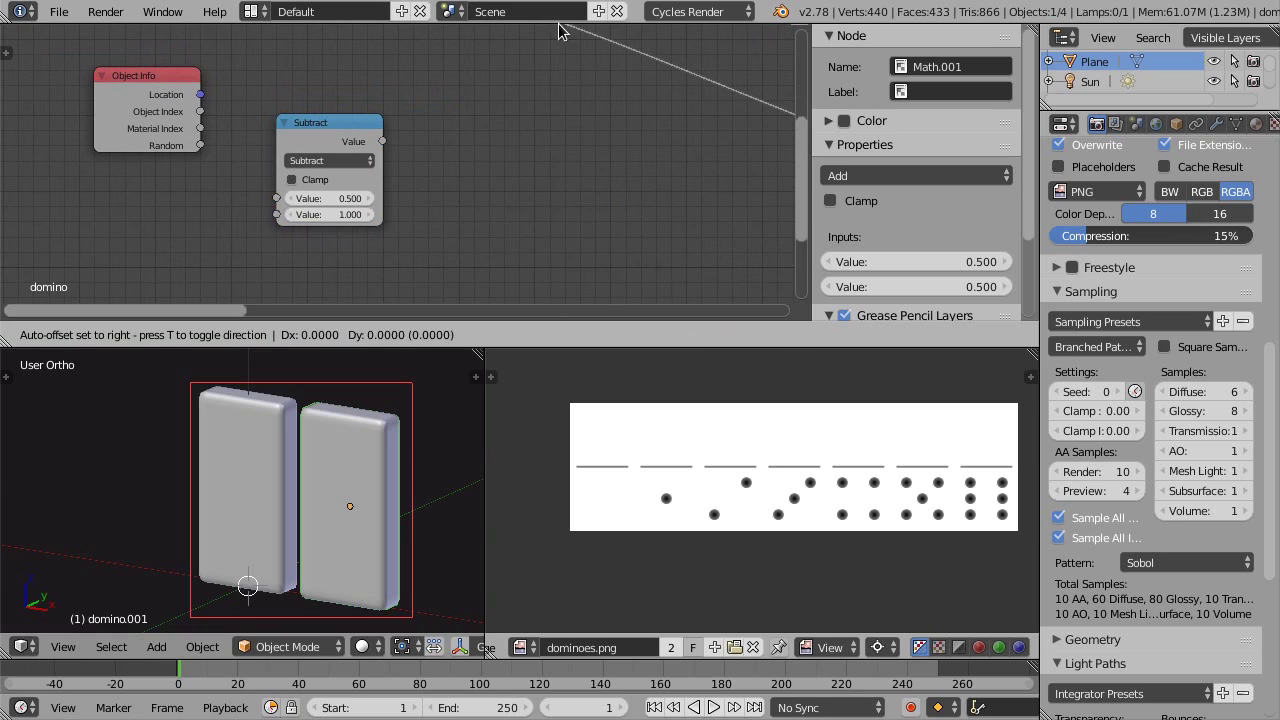
pyautogui.click(417, 114)
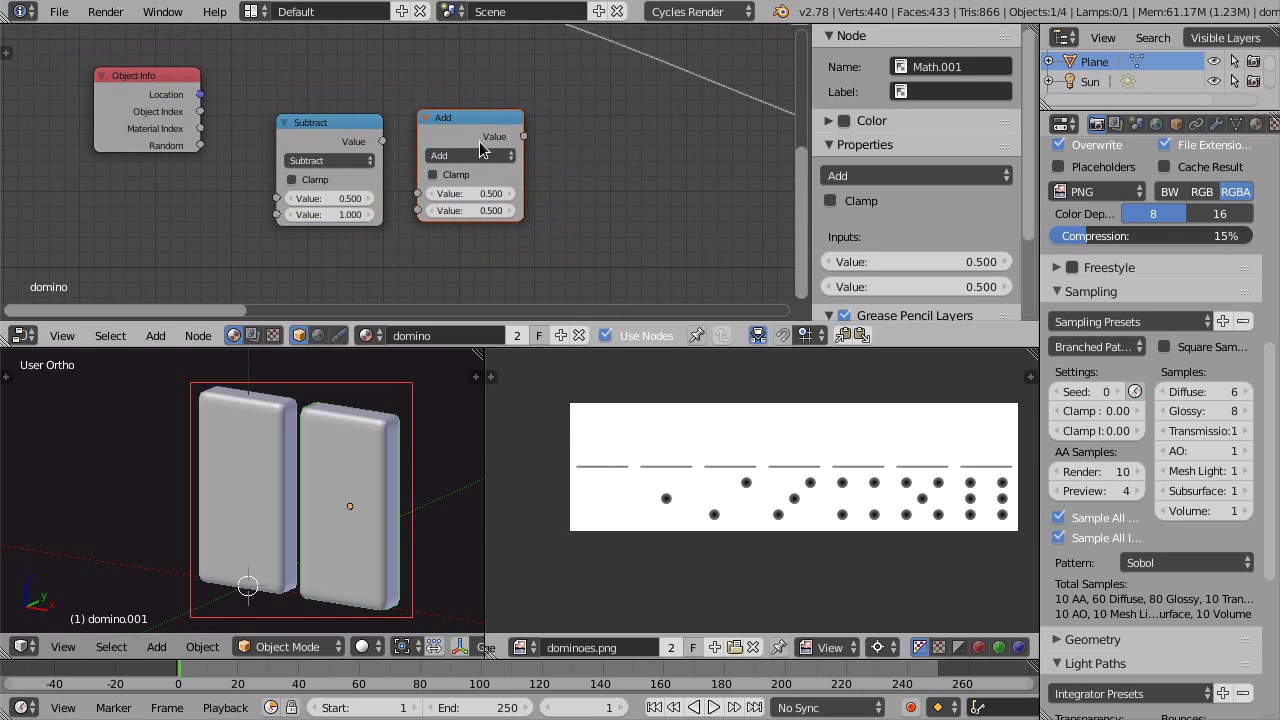
pyautogui.click(481, 155)
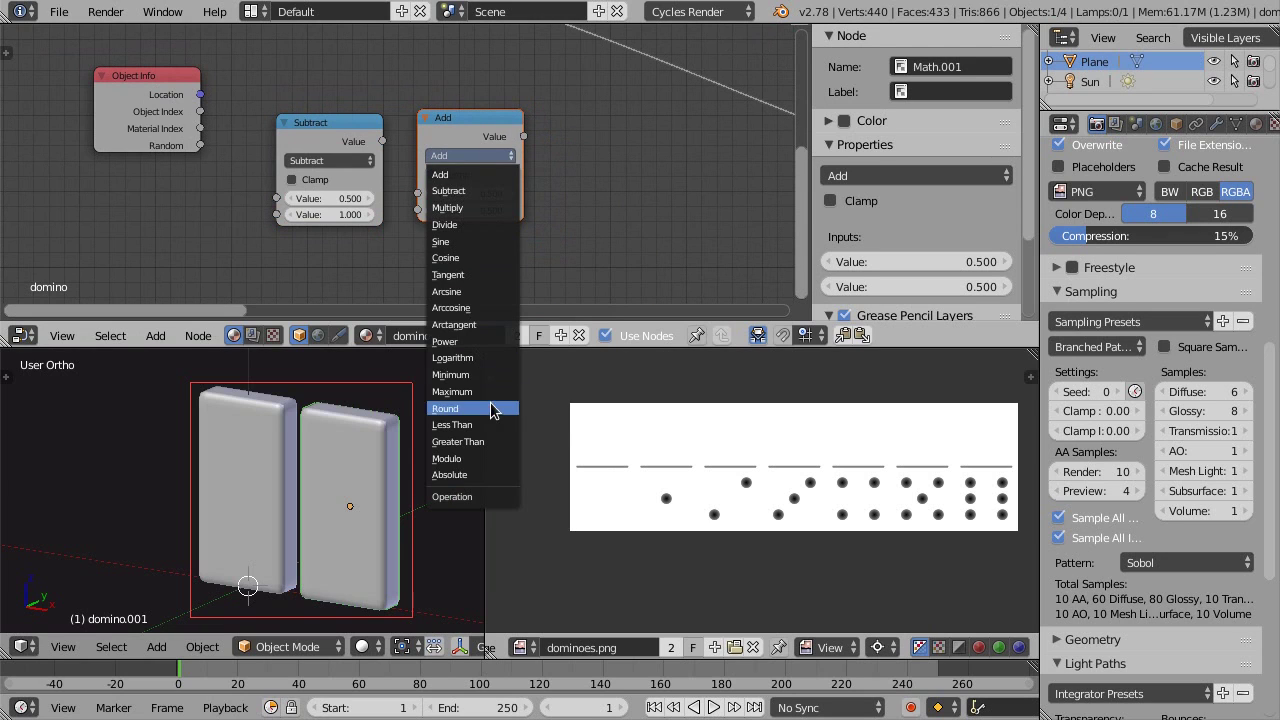
pyautogui.click(468, 341)
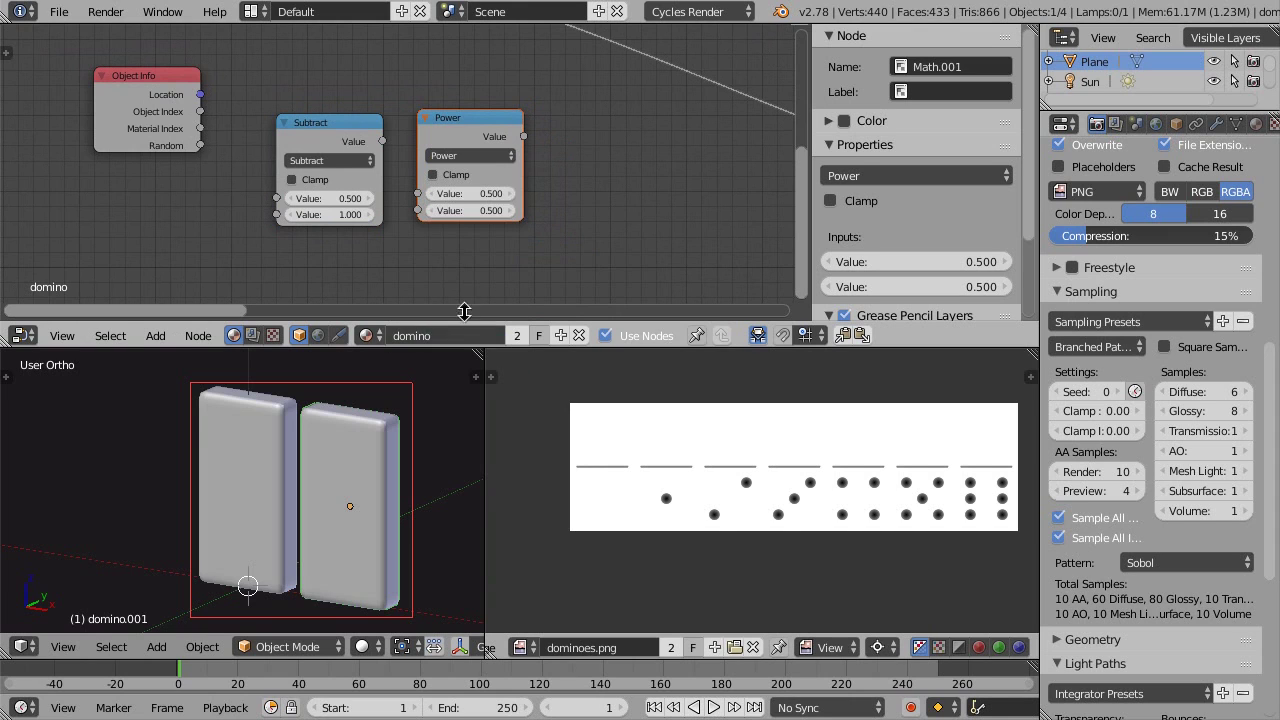
pyautogui.scroll(1, 450, 240)
pyautogui.click(472, 183)
pyautogui.write('10')
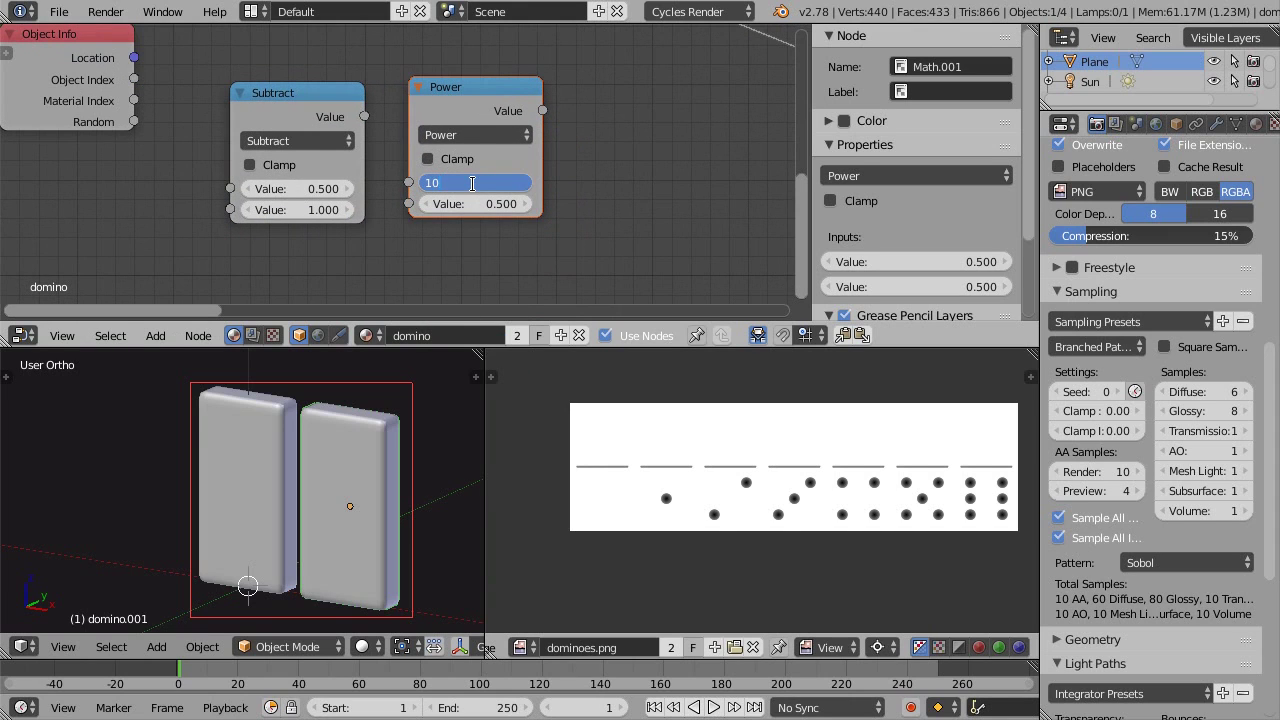
pyautogui.press('Return')
pyautogui.moveTo(364, 116)
pyautogui.mouseDown()
pyautogui.moveTo(387, 203)
pyautogui.moveTo(409, 204)
pyautogui.mouseUp()
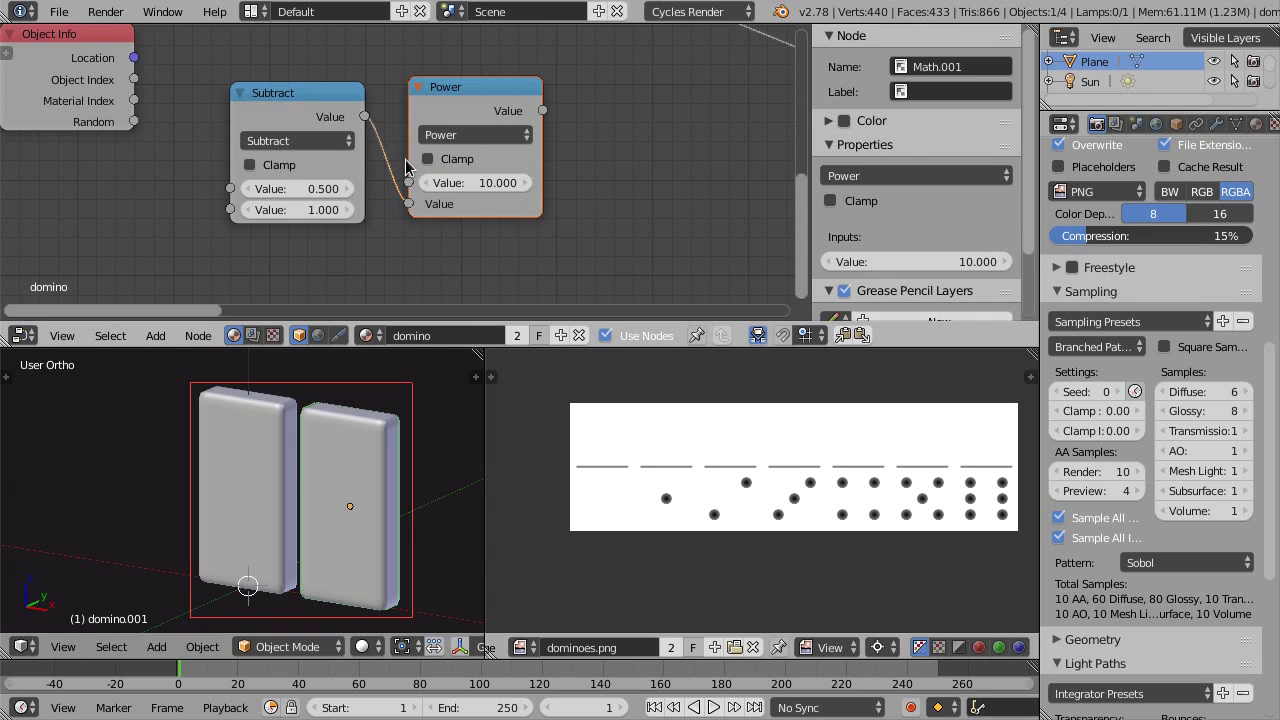
pyautogui.scroll(-1, 528, 144)
pyautogui.scroll(-1, 528, 144)
pyautogui.scroll(-1, 528, 144)
pyautogui.scroll(1, 528, 152)
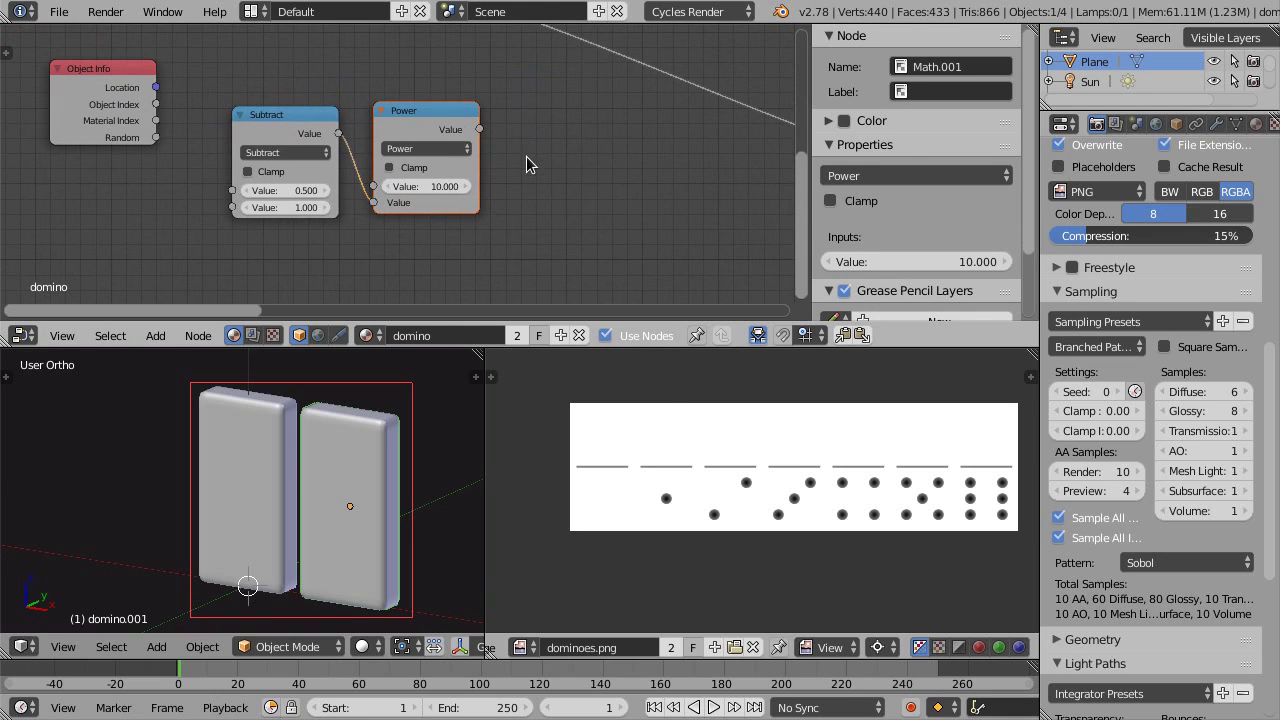
pyautogui.hotkey('shift', 'a')
# Add a Multiply Math node combining Power's result with Object Info's Random output
pyautogui.click(605, 272)
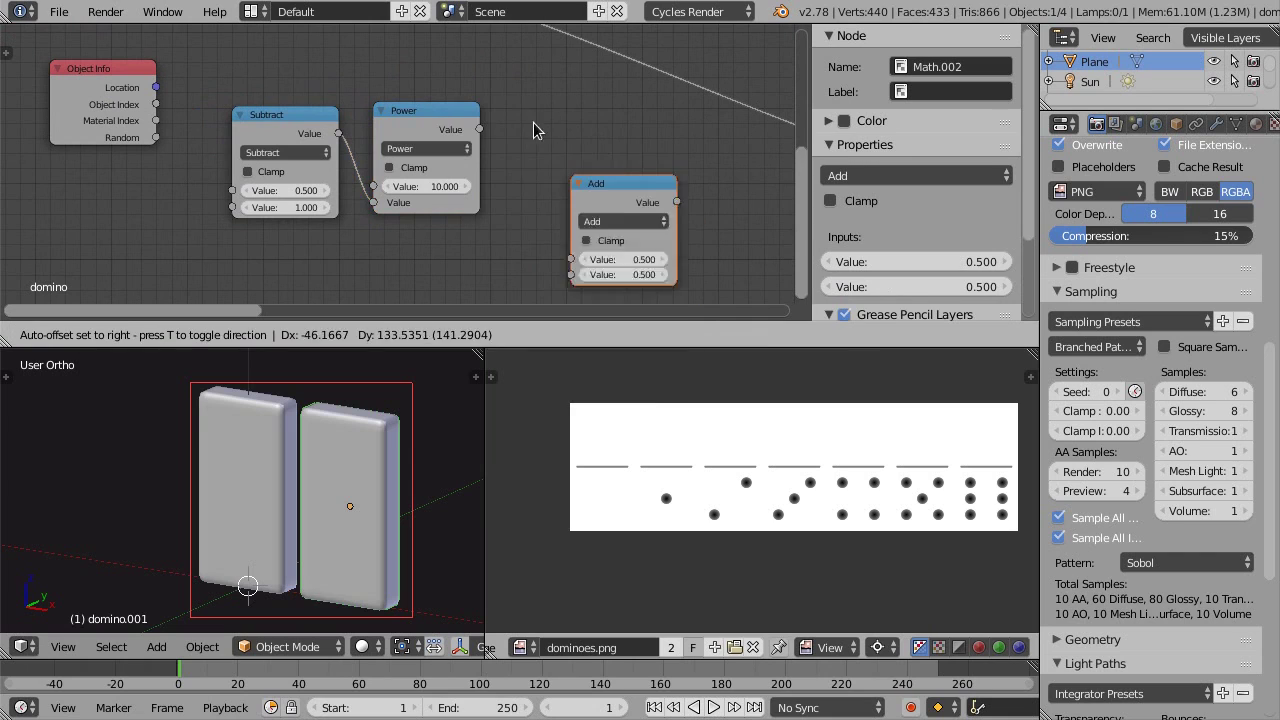
pyautogui.click(516, 118)
pyautogui.click(545, 153)
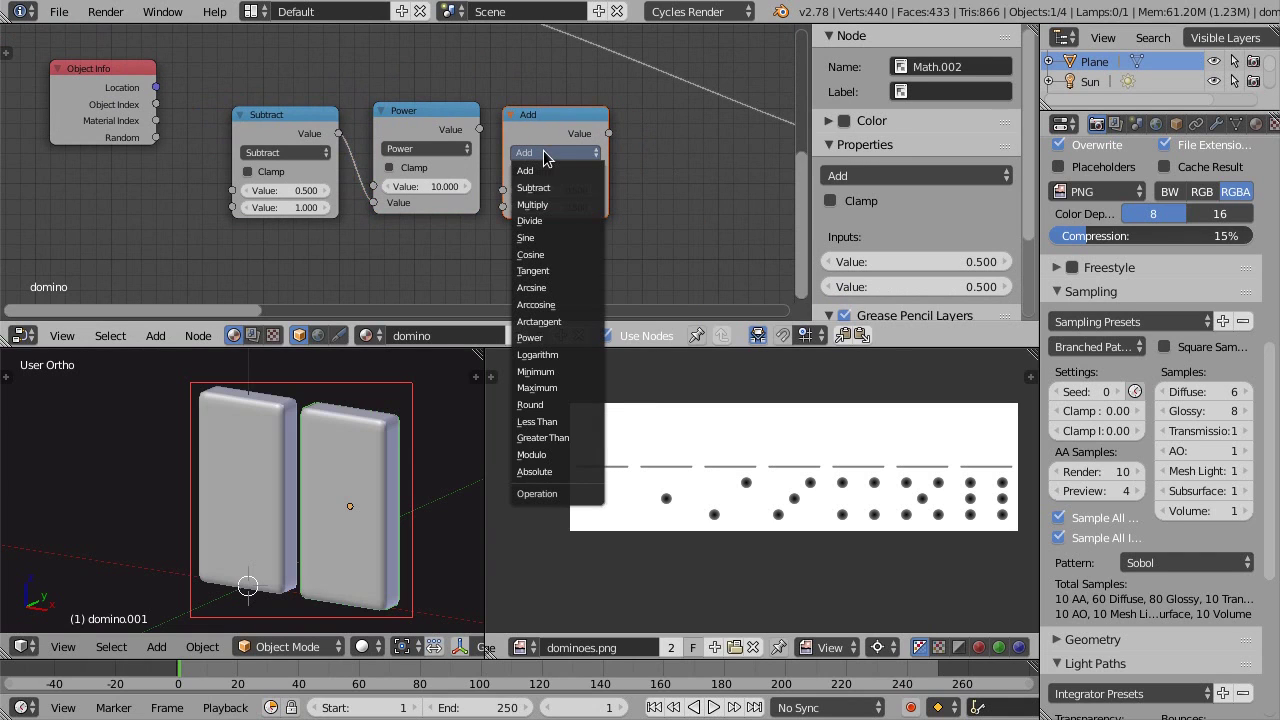
pyautogui.click(568, 204)
pyautogui.press('g')
pyautogui.click(583, 202)
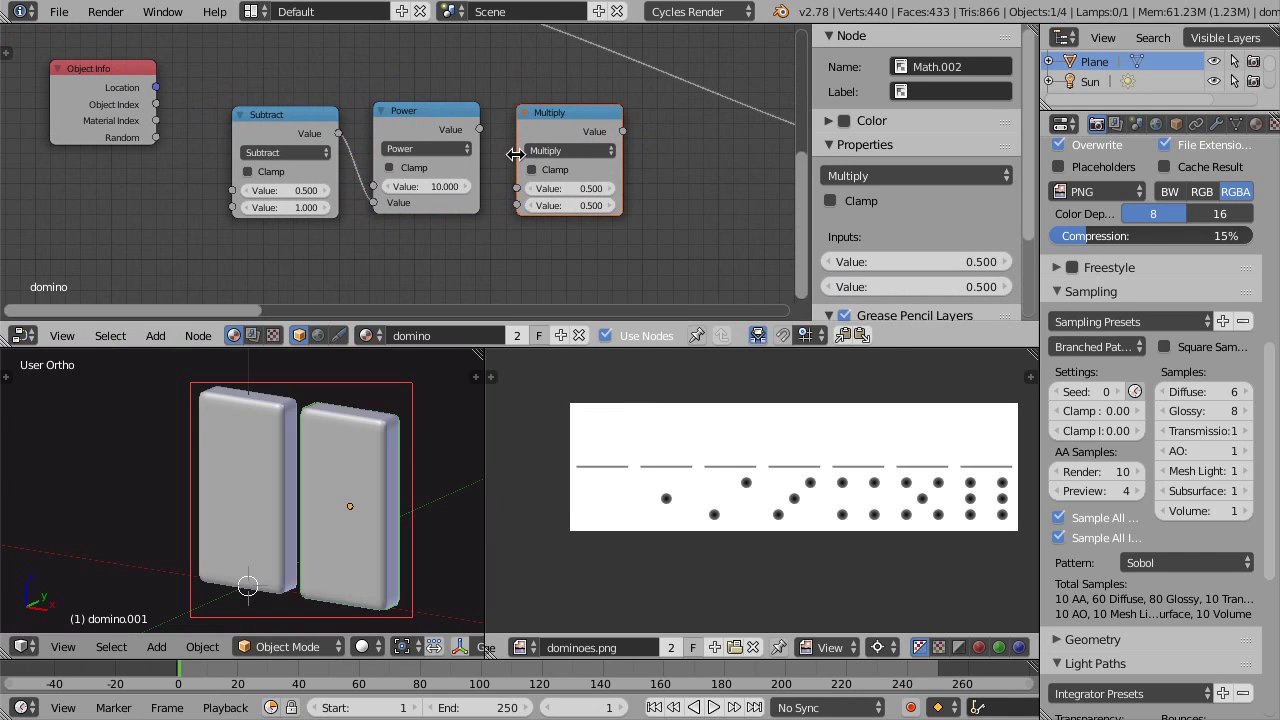
pyautogui.moveTo(479, 129); pyautogui.dragTo(517, 205)
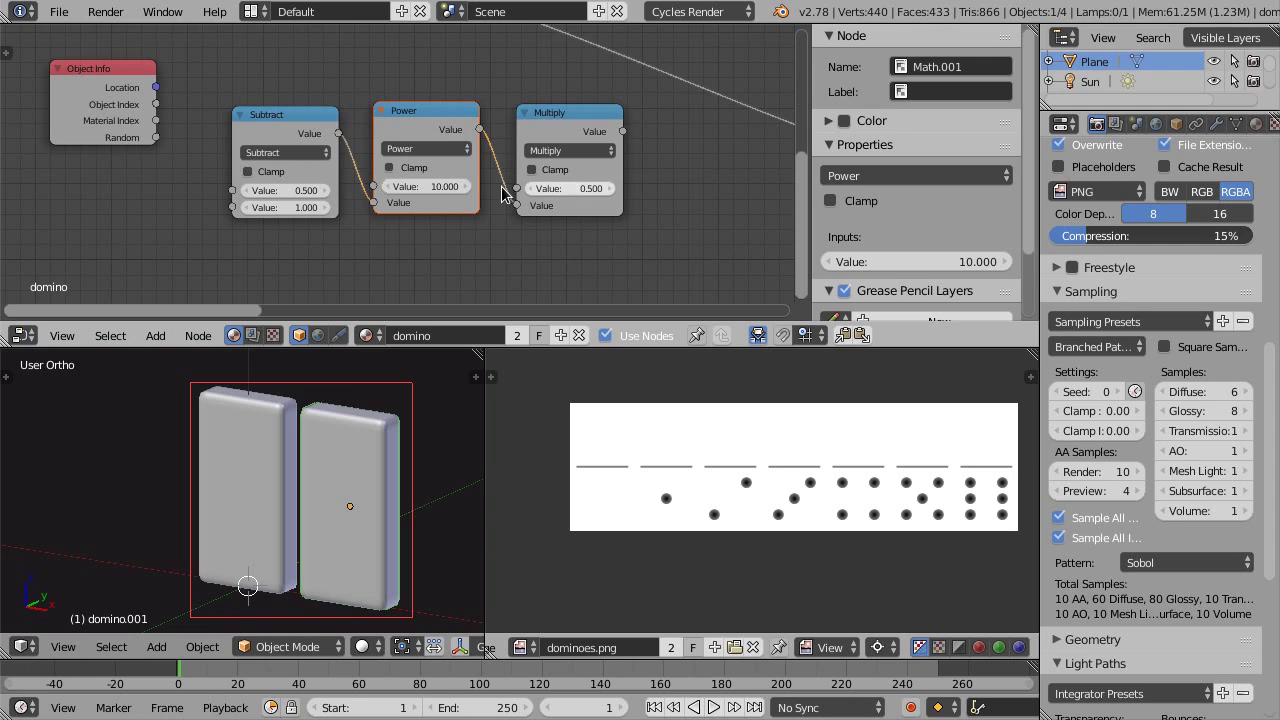
pyautogui.moveTo(156, 137); pyautogui.dragTo(519, 189)
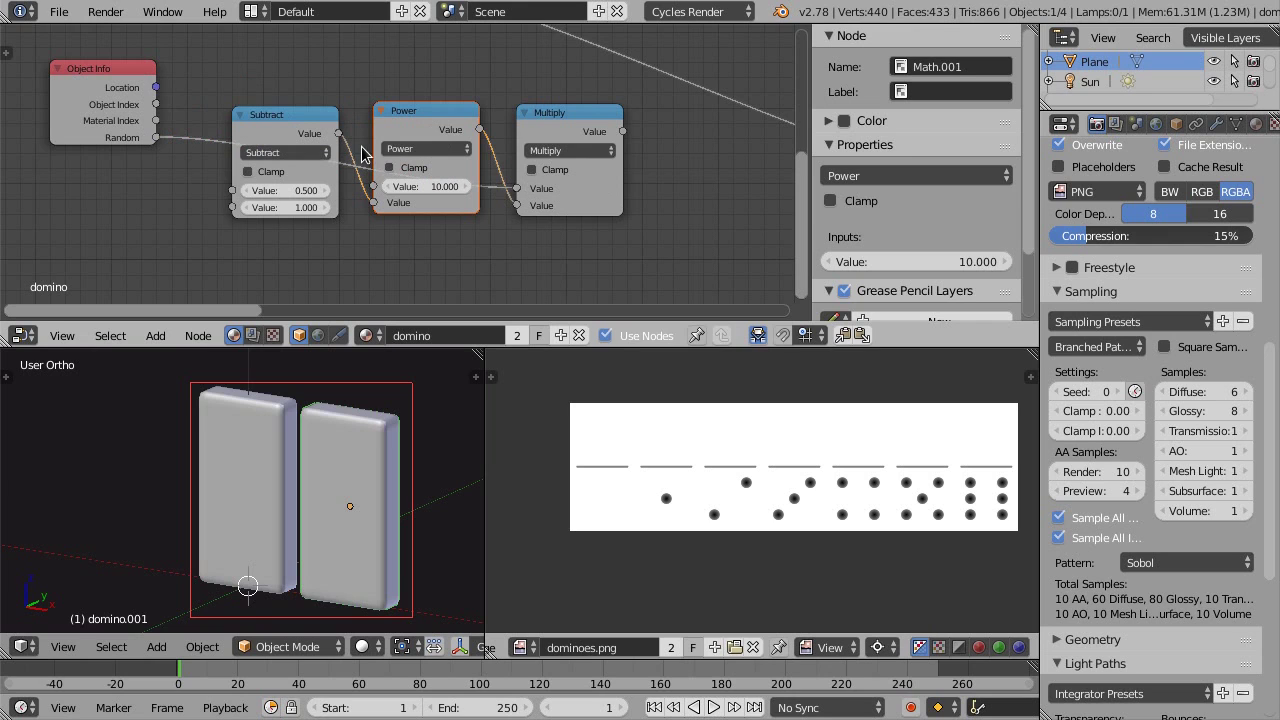
# Reposition Object Info and move Subtract, Power and Multiply down-left together
pyautogui.moveTo(107, 70); pyautogui.dragTo(82, 58)
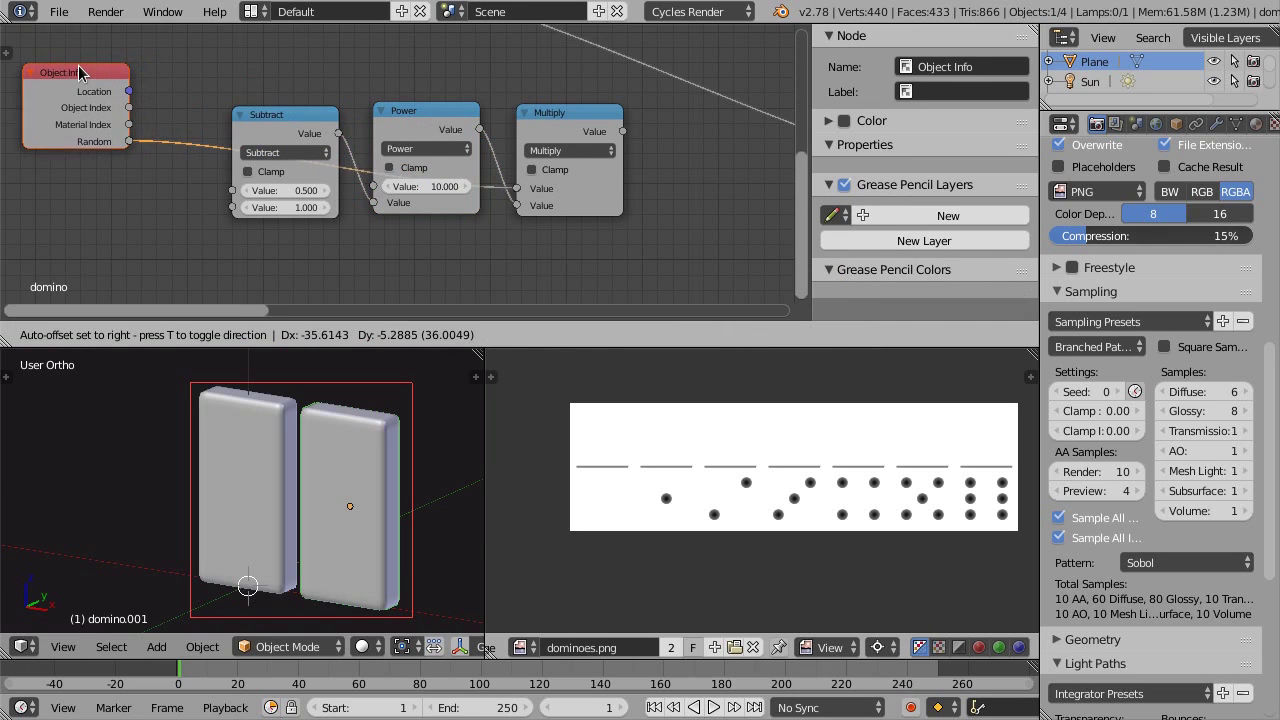
pyautogui.moveTo(576, 187); pyautogui.dragTo(534, 197, button='middle')
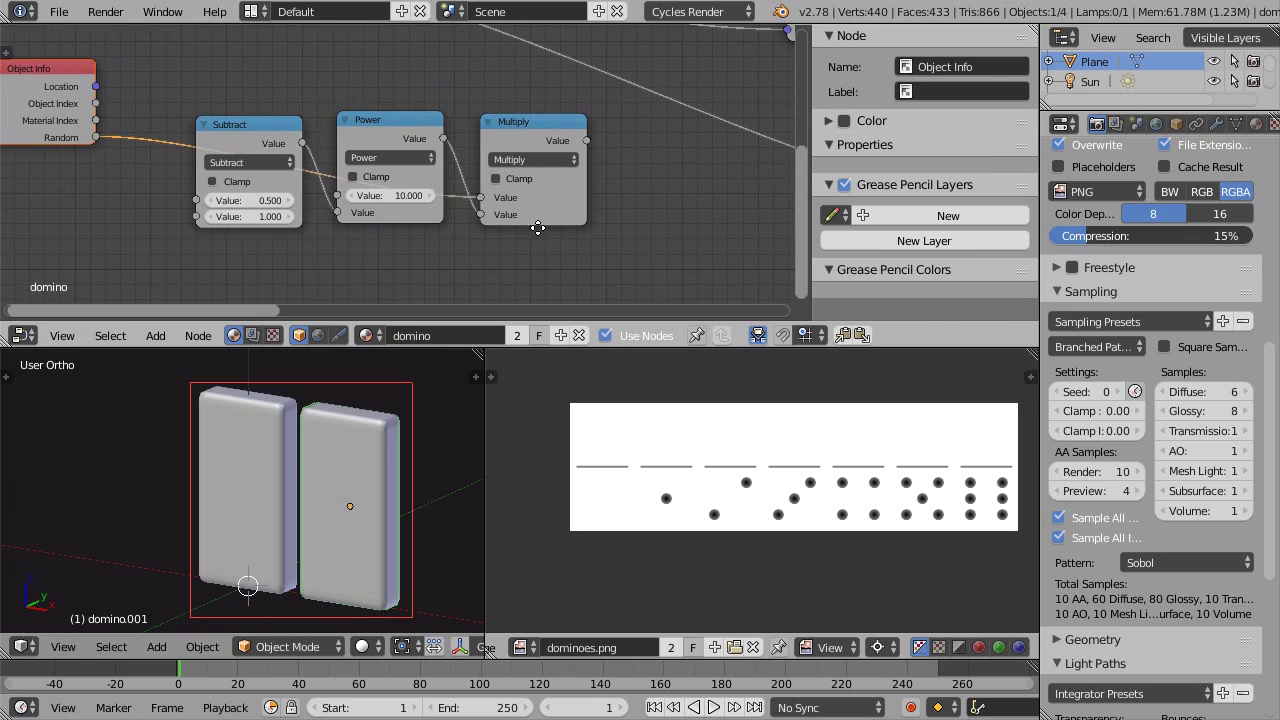
pyautogui.press('g')
pyautogui.click(513, 192)
pyautogui.click(514, 191)
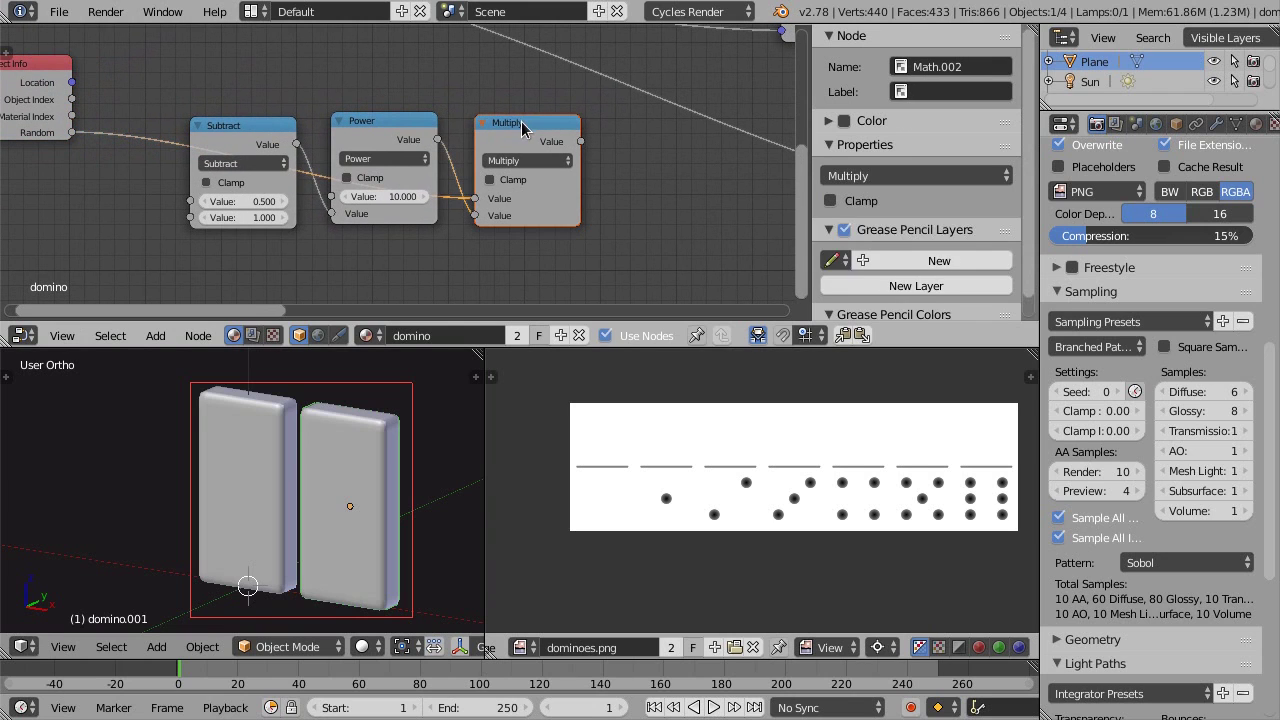
pyautogui.keyDown('shift'); pyautogui.click(346, 128); pyautogui.keyUp('shift')
pyautogui.keyDown('shift'); pyautogui.click(272, 133); pyautogui.keyUp('shift')
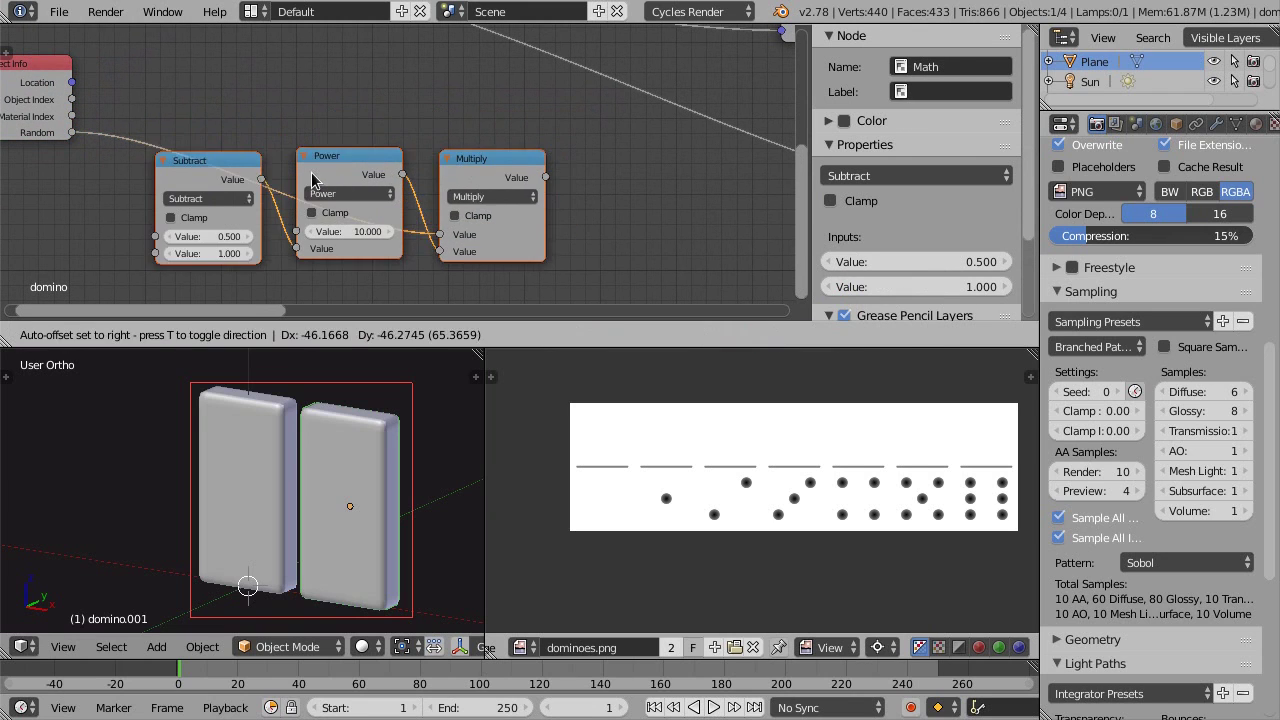
pyautogui.moveTo(378, 128); pyautogui.dragTo(304, 190)
pyautogui.moveTo(583, 163); pyautogui.dragTo(553, 136, button='middle')
# Add a Modulo Math node with divisor 1, fed by the Multiply node's result
pyautogui.hotkey('shift', 'a')
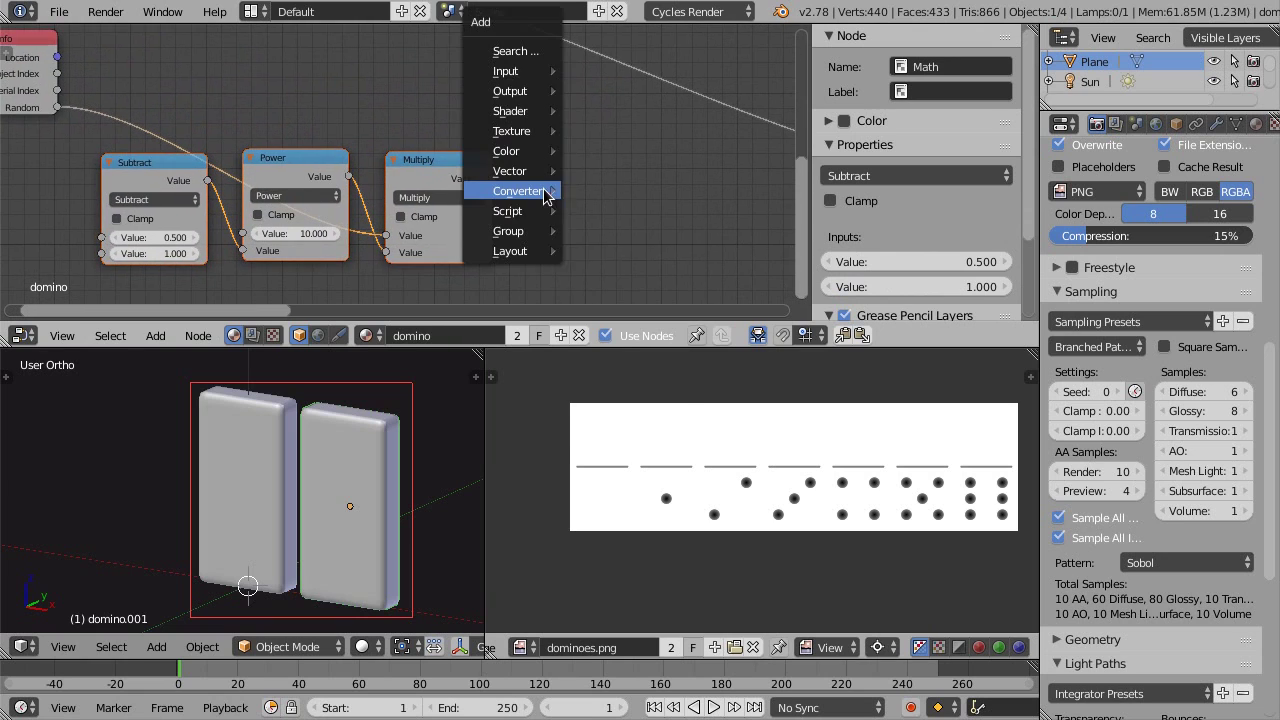
pyautogui.click(610, 302)
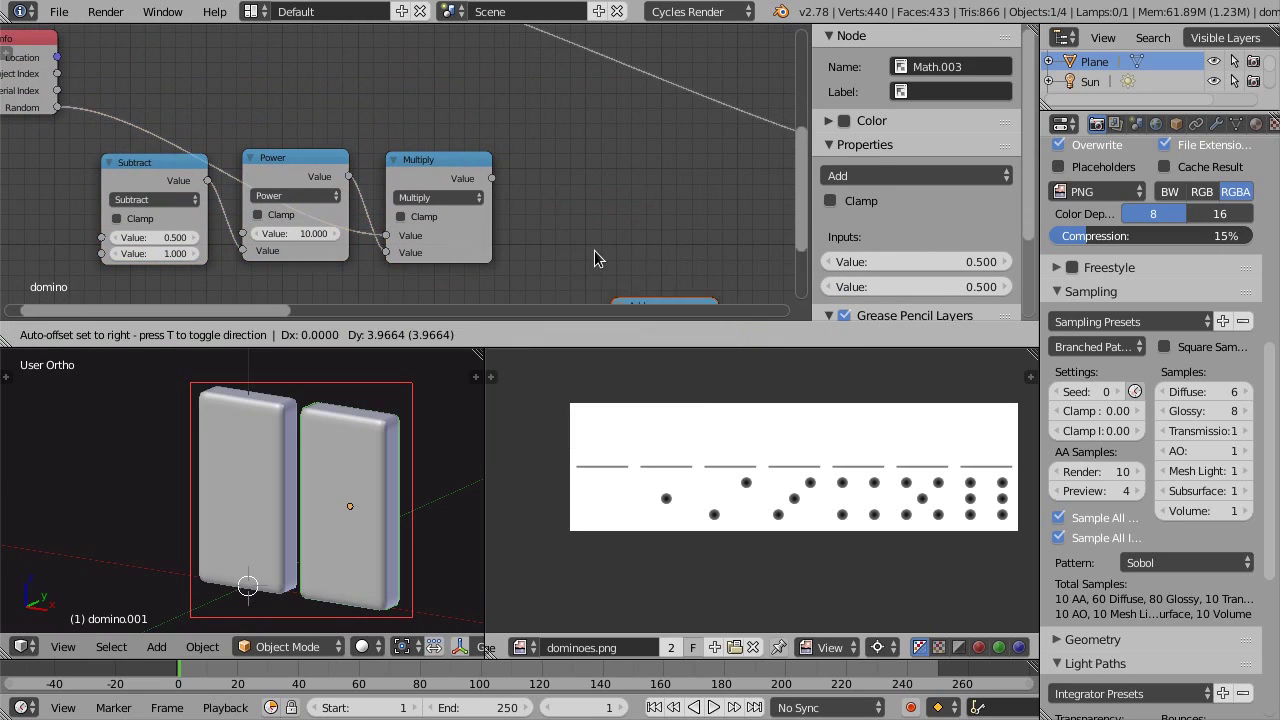
pyautogui.click(529, 143)
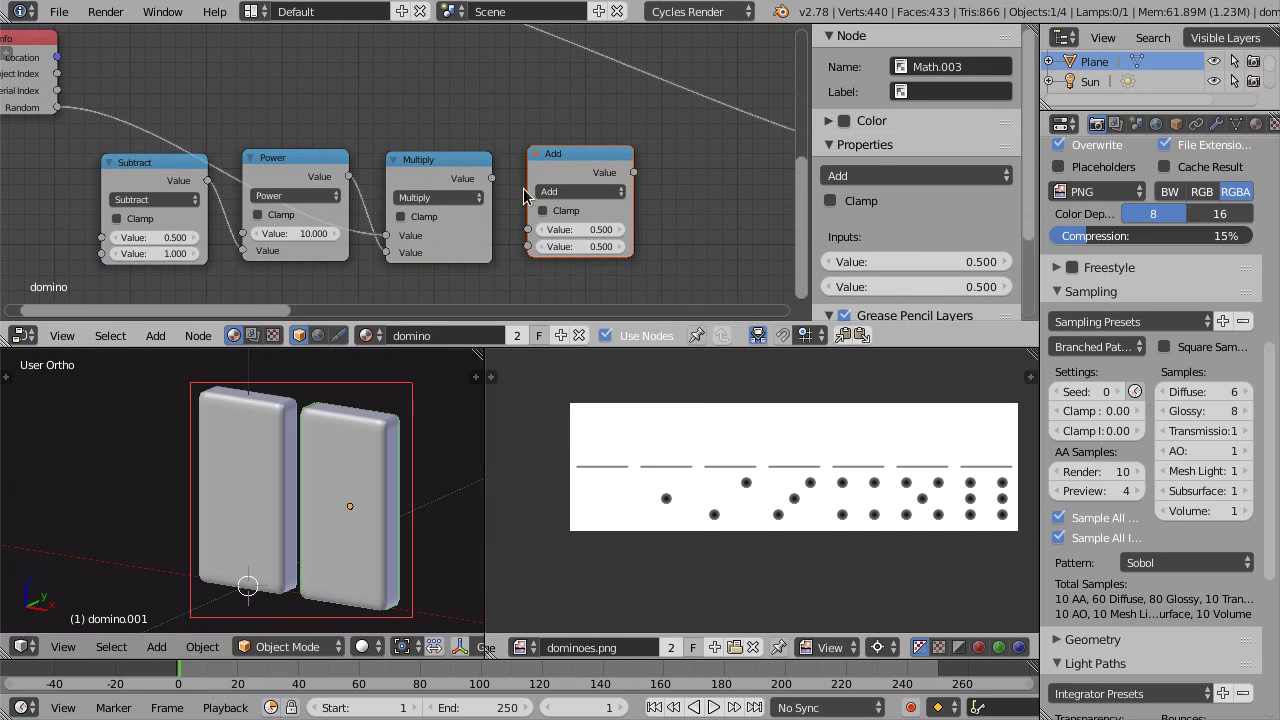
pyautogui.click(578, 192)
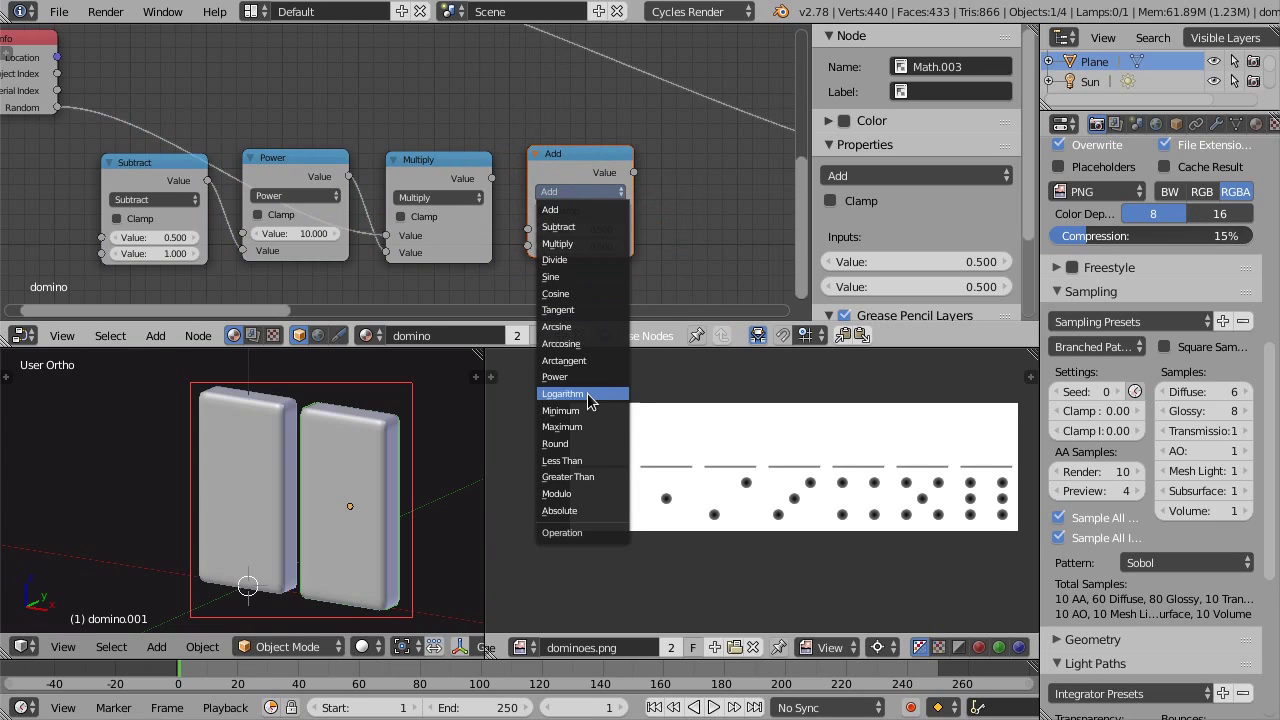
pyautogui.click(583, 497)
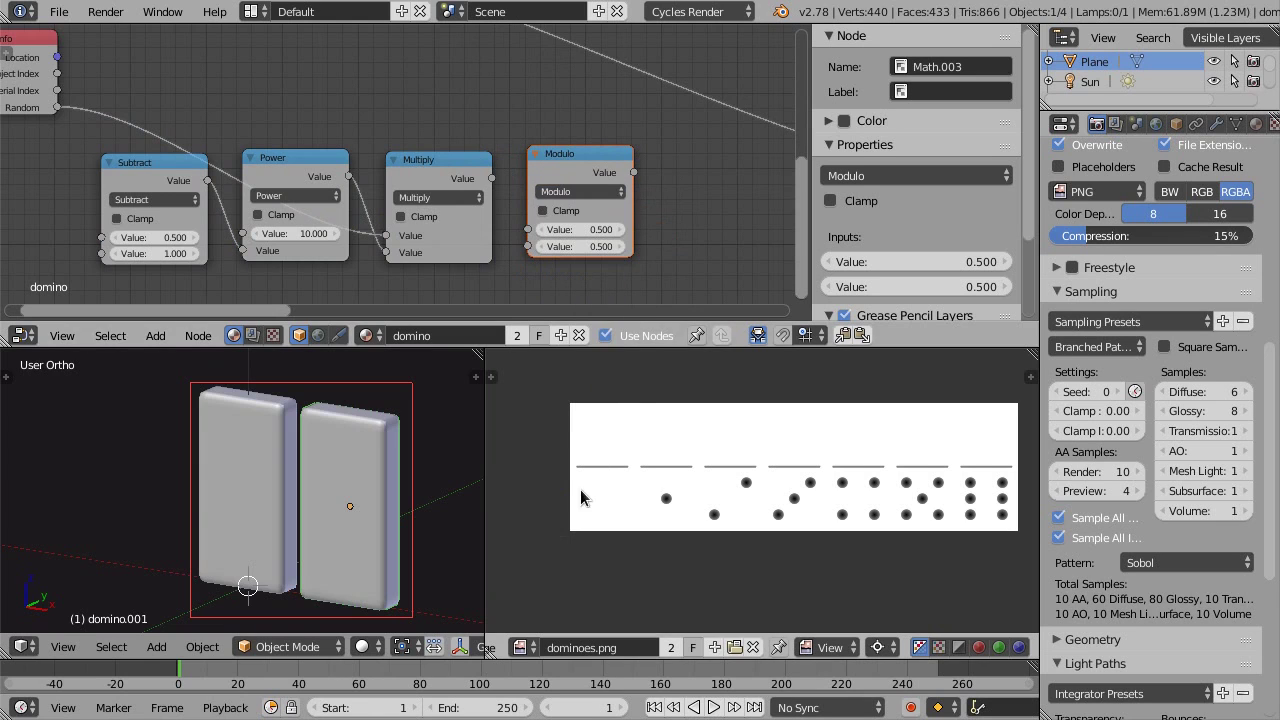
pyautogui.moveTo(492, 179); pyautogui.dragTo(527, 231)
pyautogui.click(578, 246)
pyautogui.write('1')
pyautogui.press('Return')
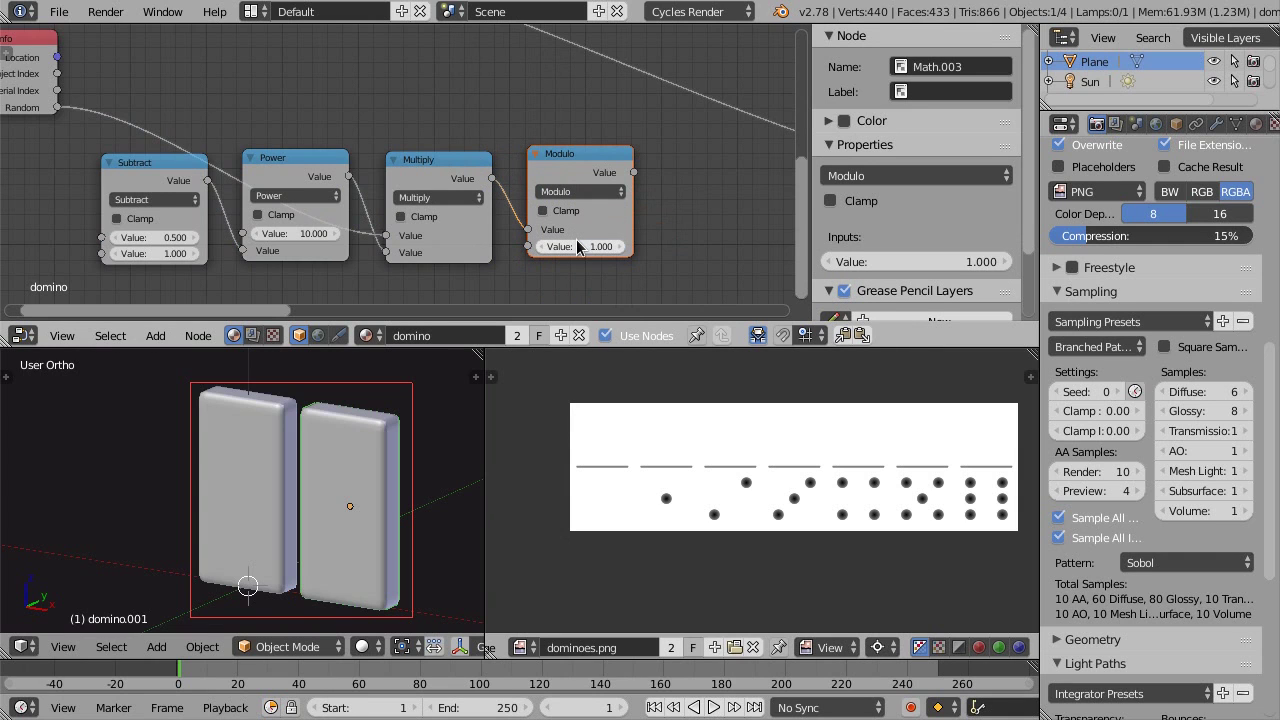
pyautogui.moveTo(503, 137); pyautogui.dragTo(379, 112, button='middle')
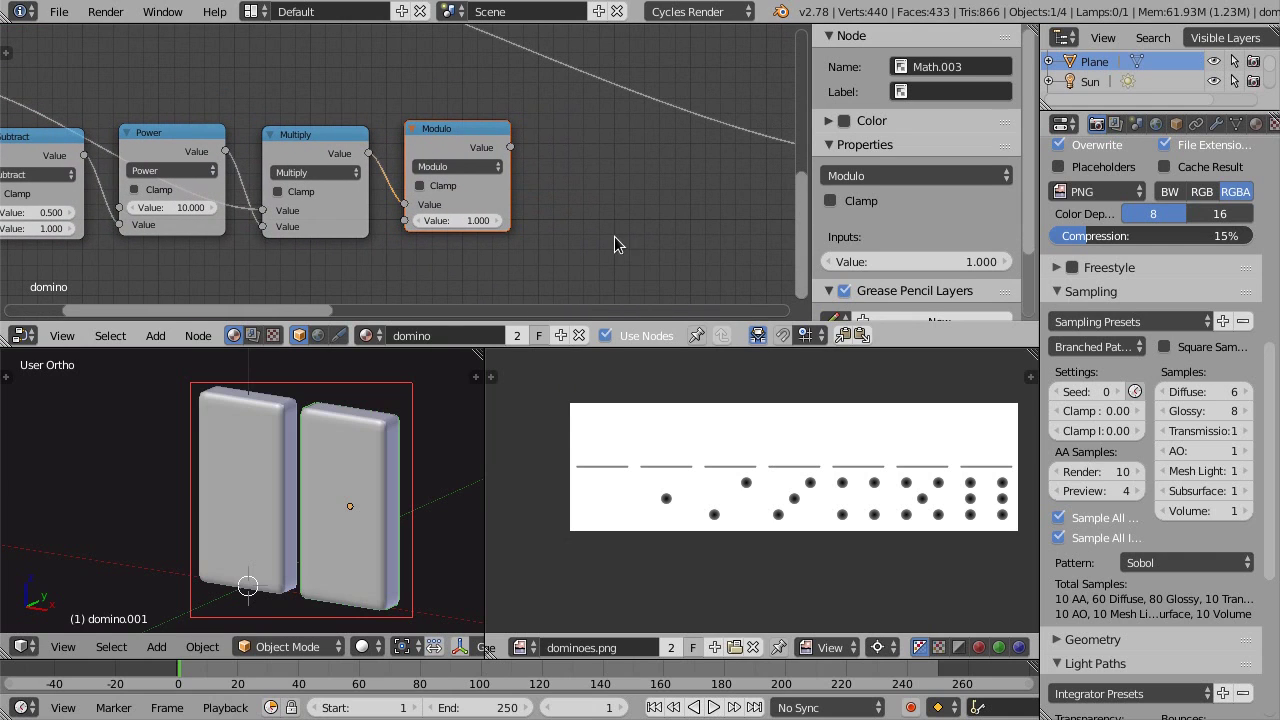
# Add another Multiply Math node scaling the Modulo result by 6
pyautogui.hotkey('shift', 'a')
pyautogui.click(719, 349)
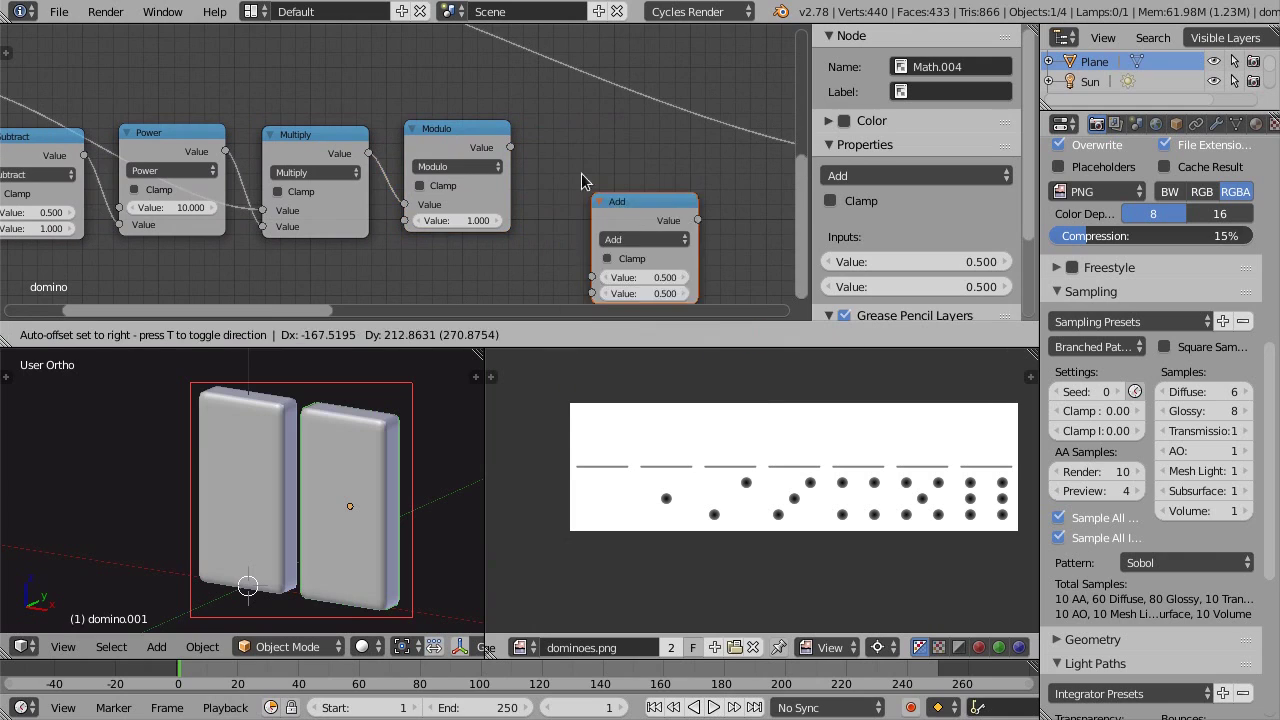
pyautogui.click(557, 157)
pyautogui.click(570, 166)
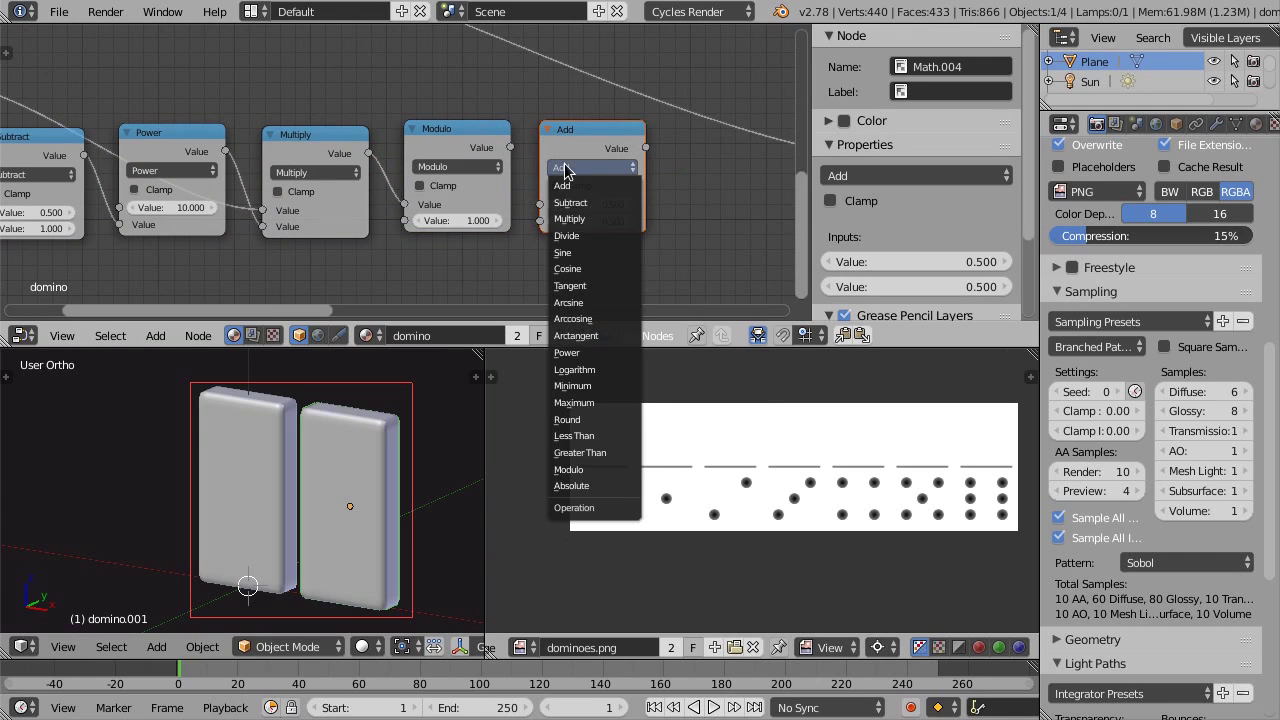
pyautogui.click(590, 210)
pyautogui.moveTo(510, 147); pyautogui.dragTo(541, 204)
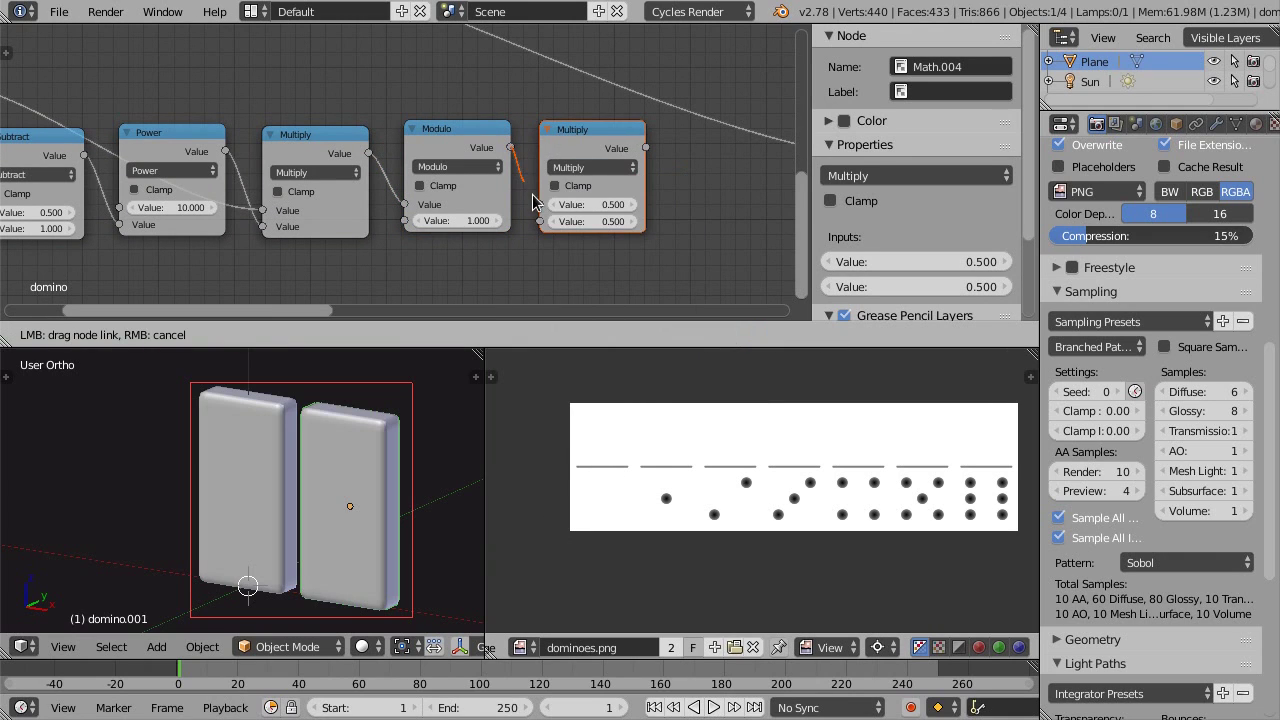
pyautogui.click(583, 219)
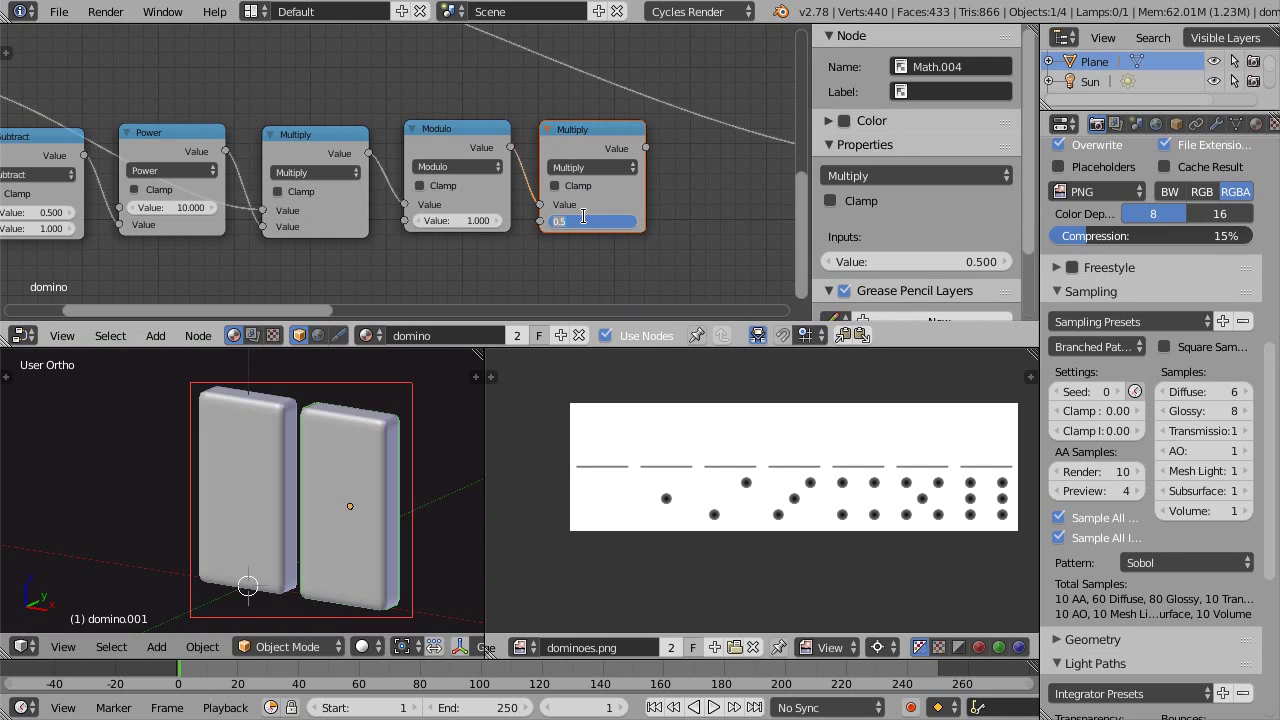
pyautogui.press('Return')
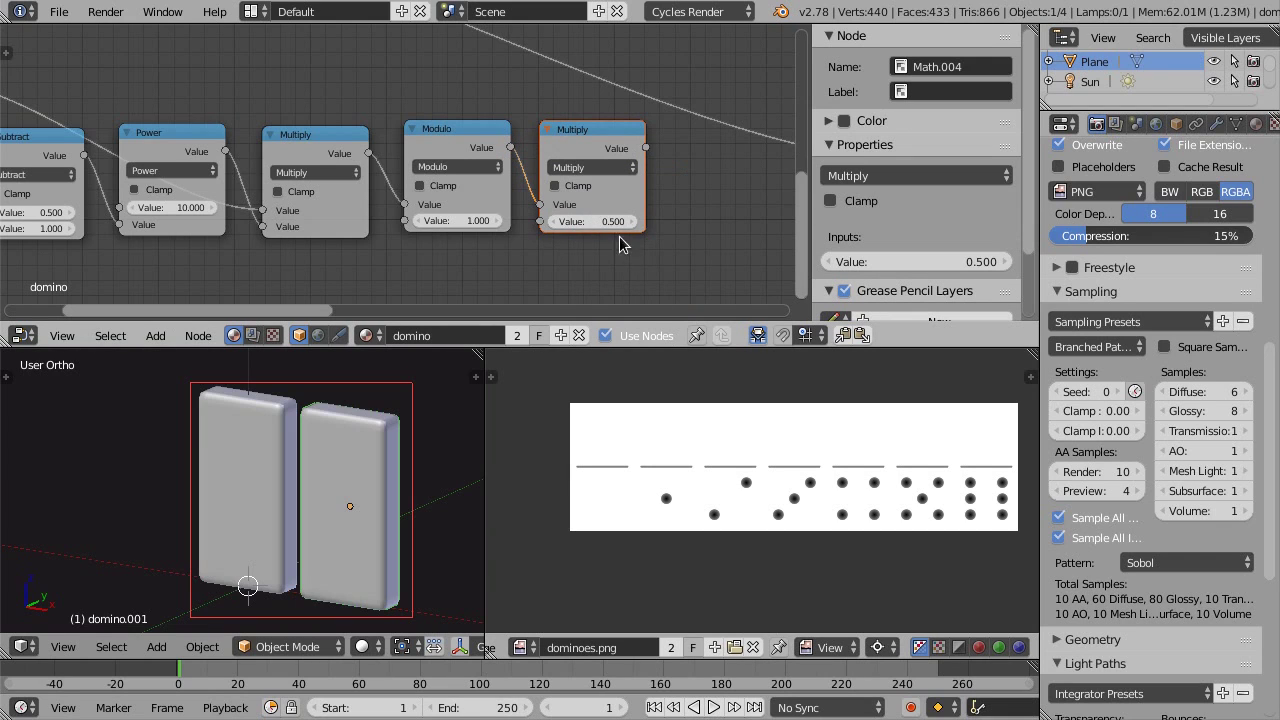
pyautogui.click(607, 222)
pyautogui.press('Return')
pyautogui.scroll(-2, 609, 222)
pyautogui.moveTo(303, 255)
pyautogui.mouseDown(button='middle')
pyautogui.moveTo(258, 257)
pyautogui.moveTo(510, 247)
pyautogui.mouseUp(button='middle')
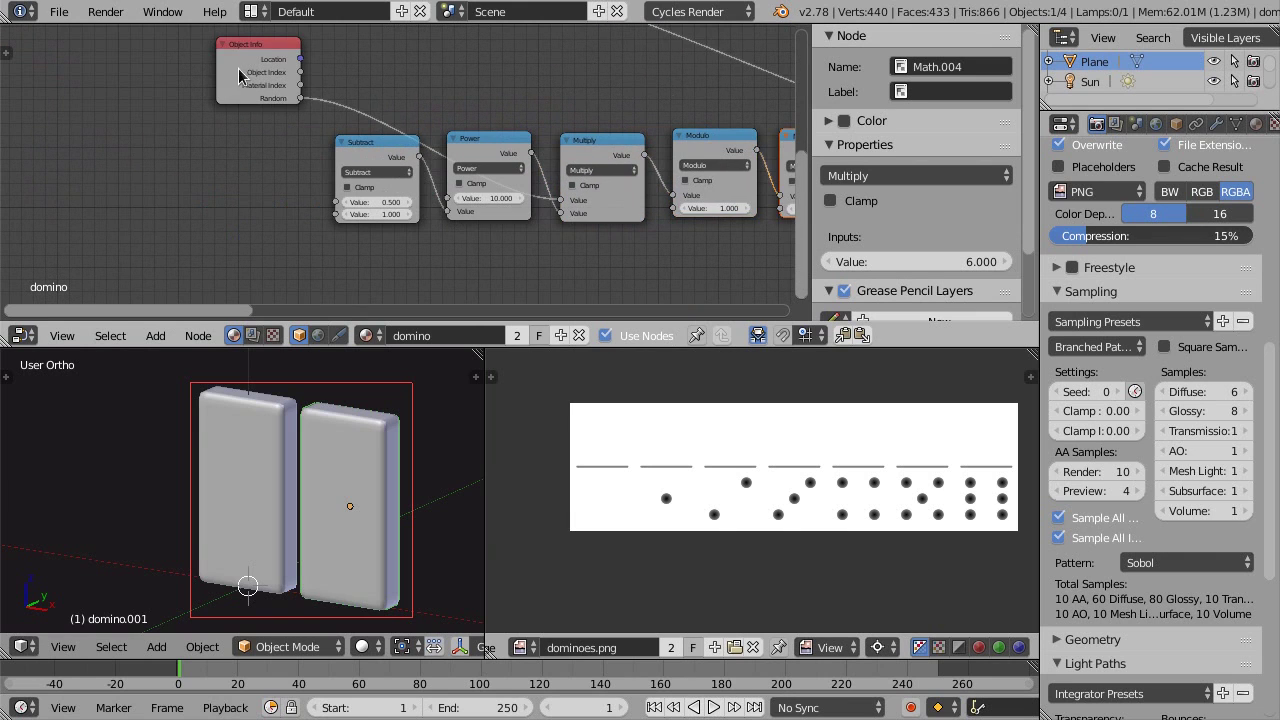
# Add a Value input node just below the Object Info node
pyautogui.moveTo(263, 52); pyautogui.dragTo(189, 47)
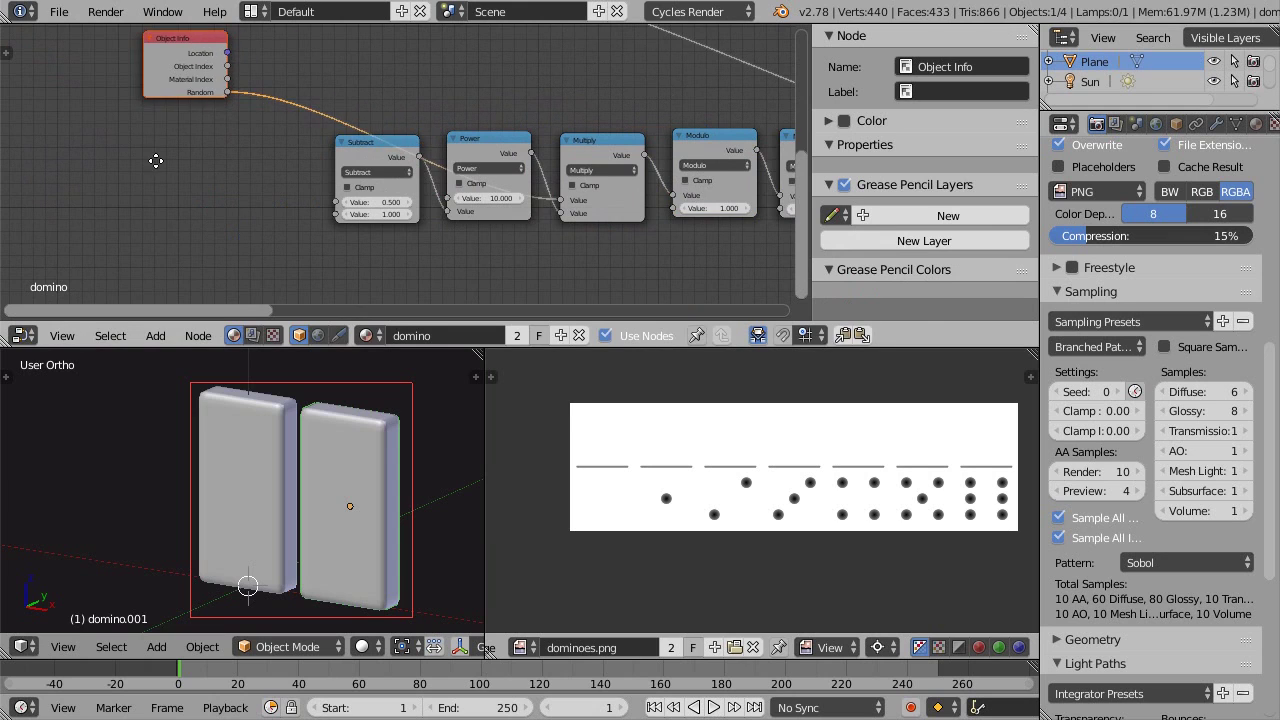
pyautogui.moveTo(156, 161); pyautogui.dragTo(250, 187, button='middle')
pyautogui.hotkey('shift', 'a')
pyautogui.moveTo(212, 70)
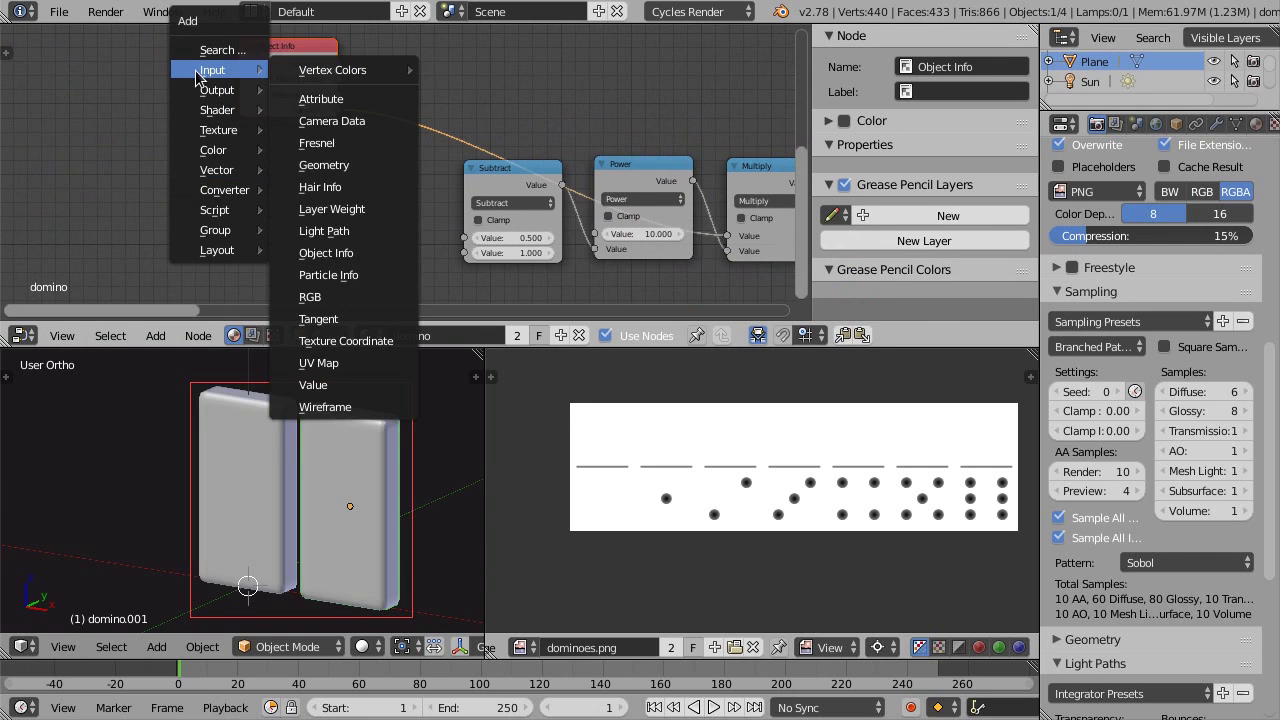
pyautogui.click(330, 385)
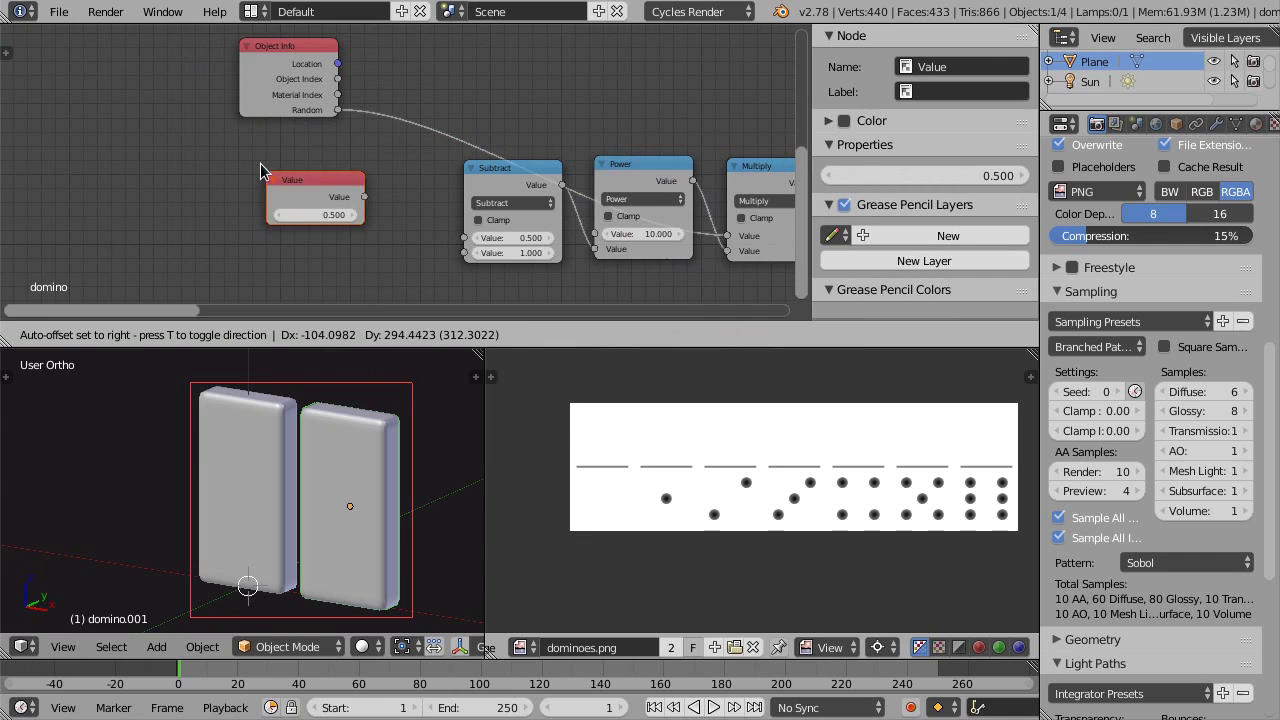
pyautogui.click(290, 218)
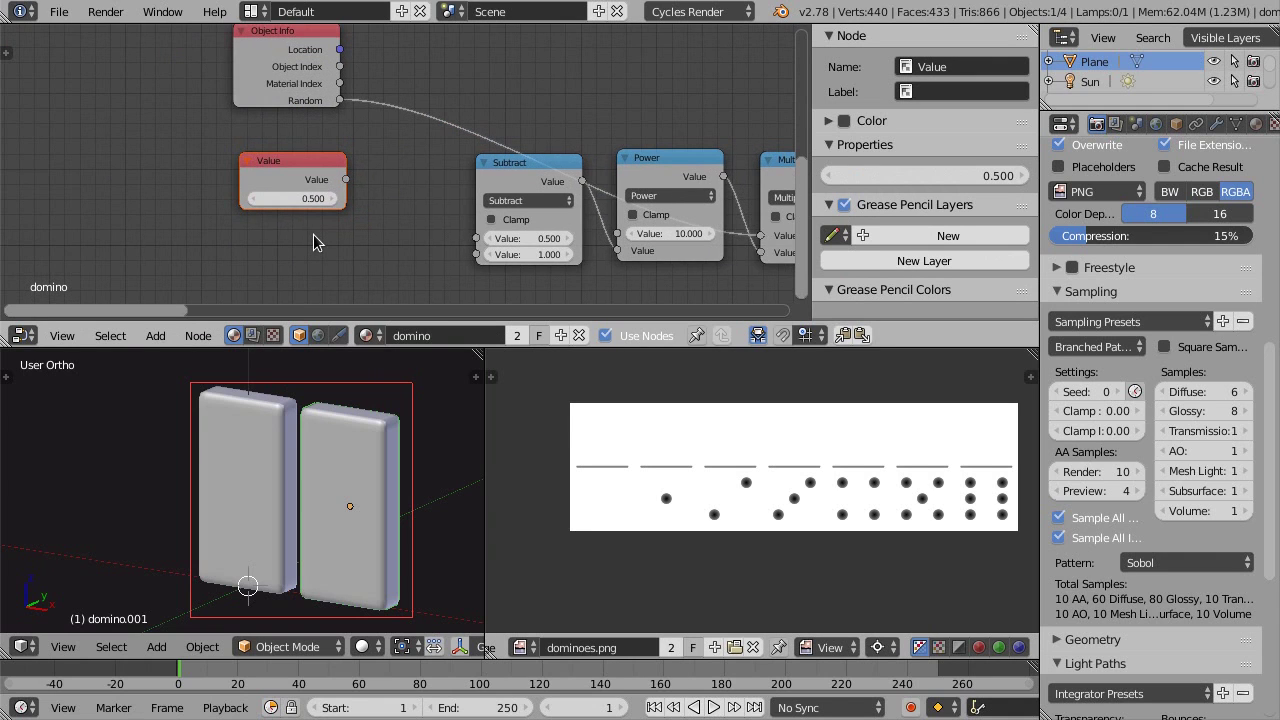
pyautogui.press('g')
pyautogui.click(312, 210)
# Duplicate the Value node twice, stacking the copies below the first
pyautogui.hotkey('shift', 'd')
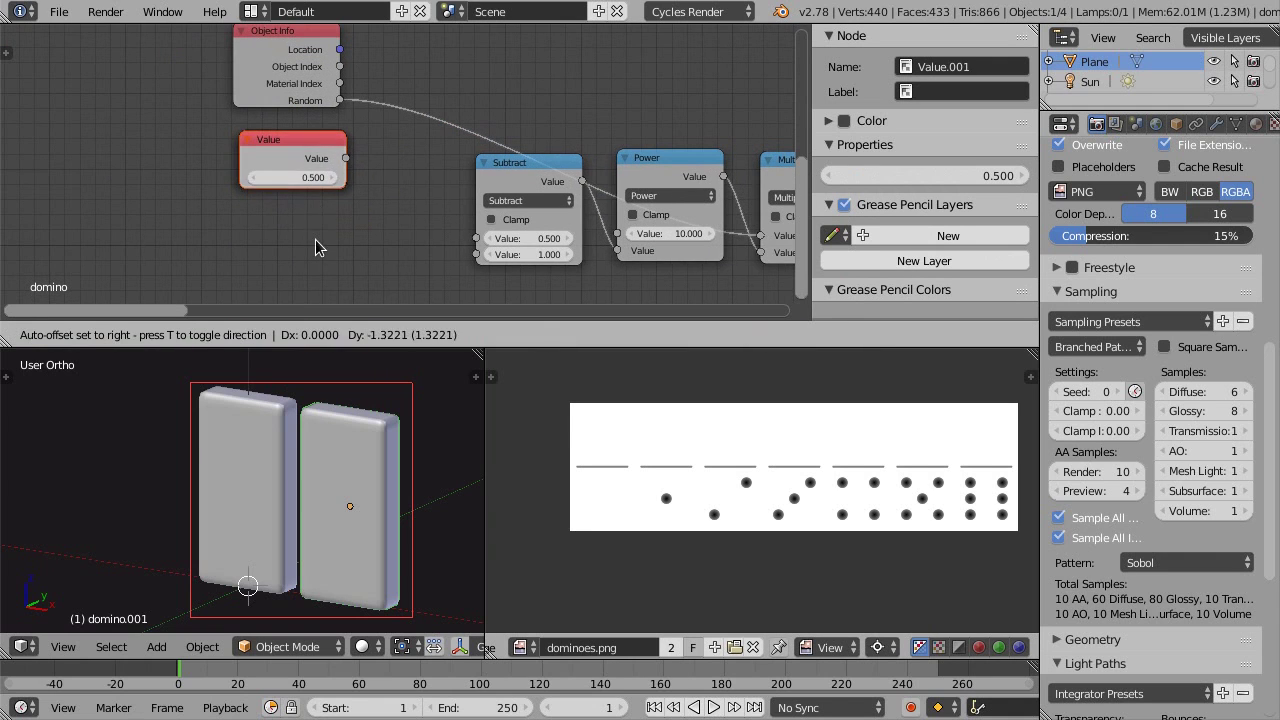
pyautogui.press('y')
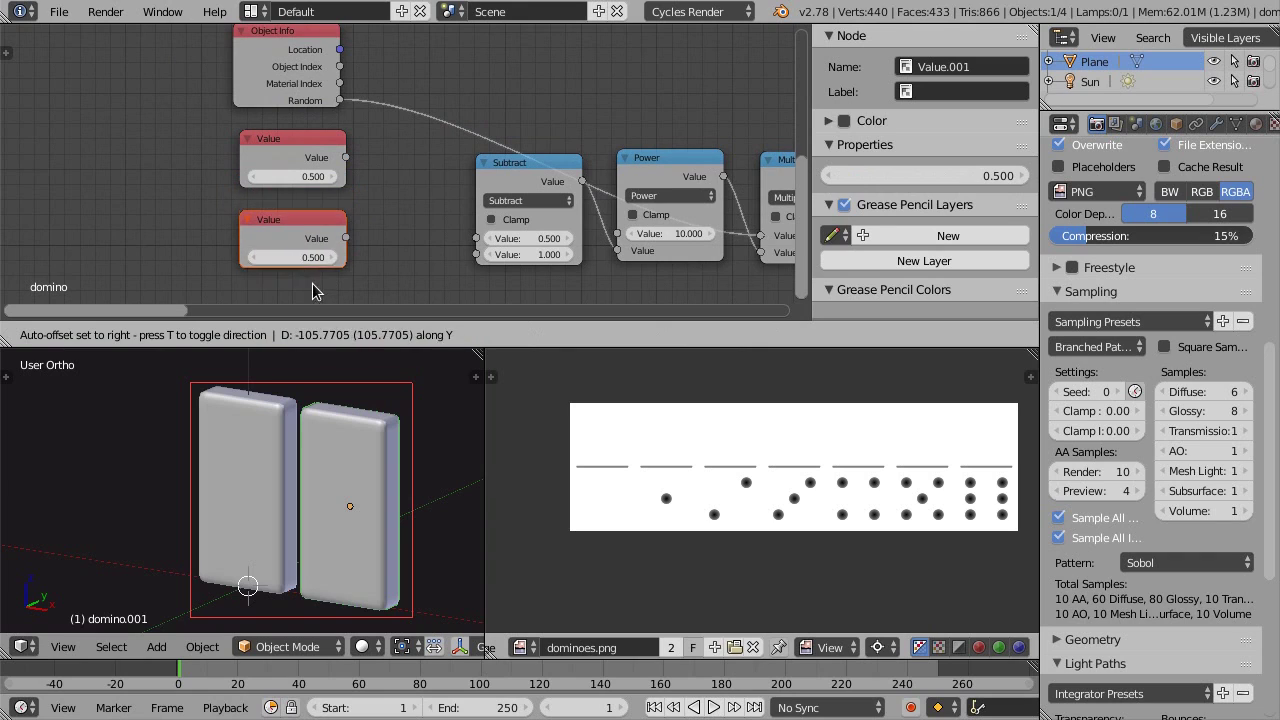
pyautogui.click(307, 272)
pyautogui.moveTo(271, 265); pyautogui.dragTo(265, 241, button='middle')
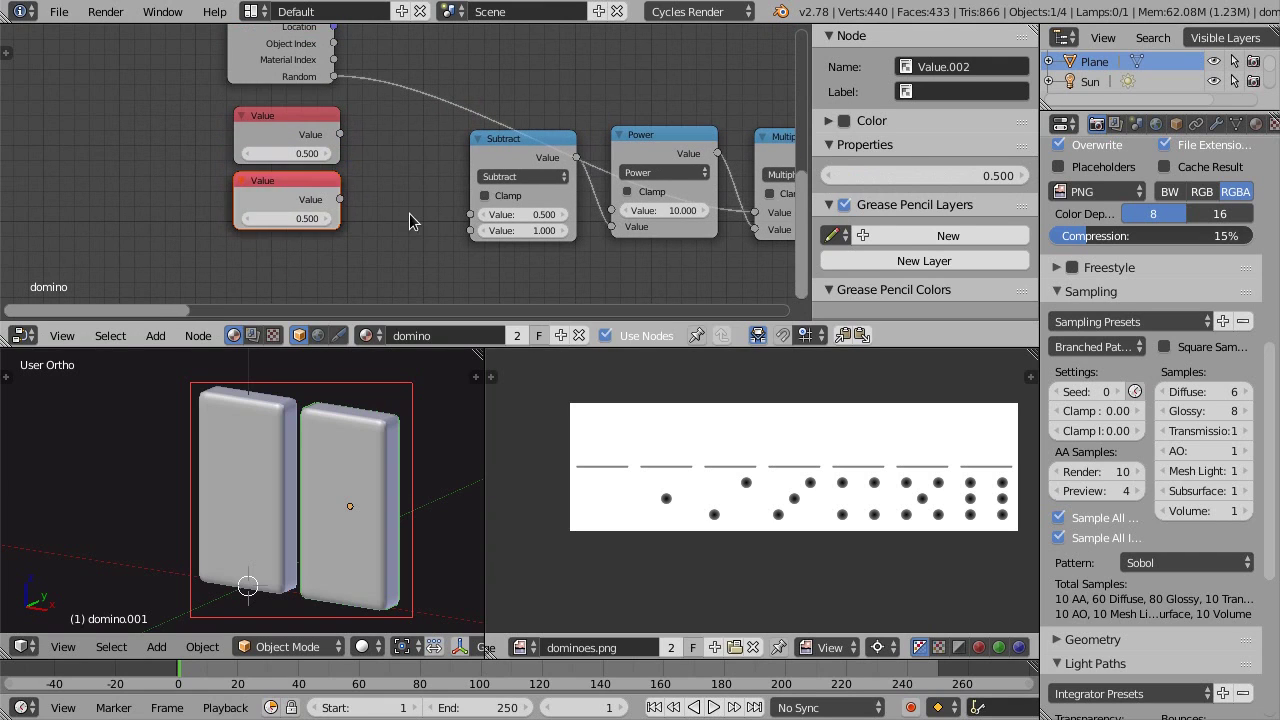
pyautogui.hotkey('shift', 'd')
pyautogui.press('y')
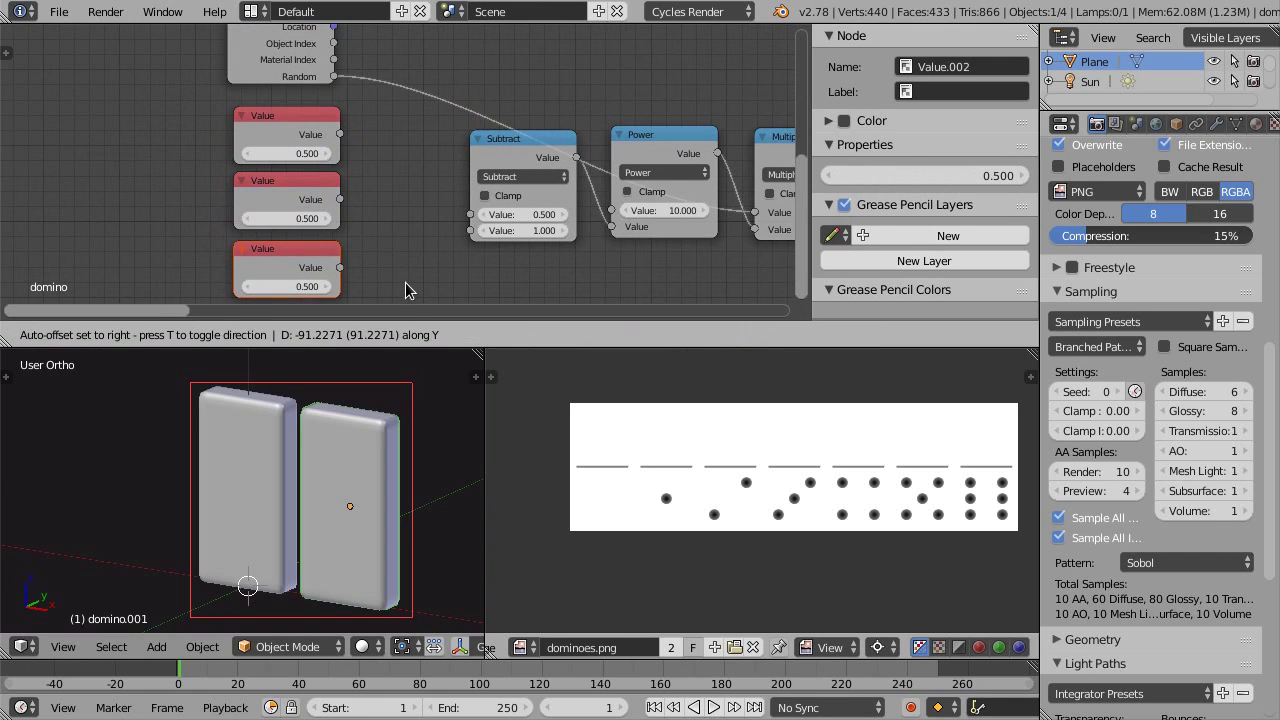
pyautogui.click(405, 281)
pyautogui.moveTo(391, 251); pyautogui.dragTo(392, 230, button='middle')
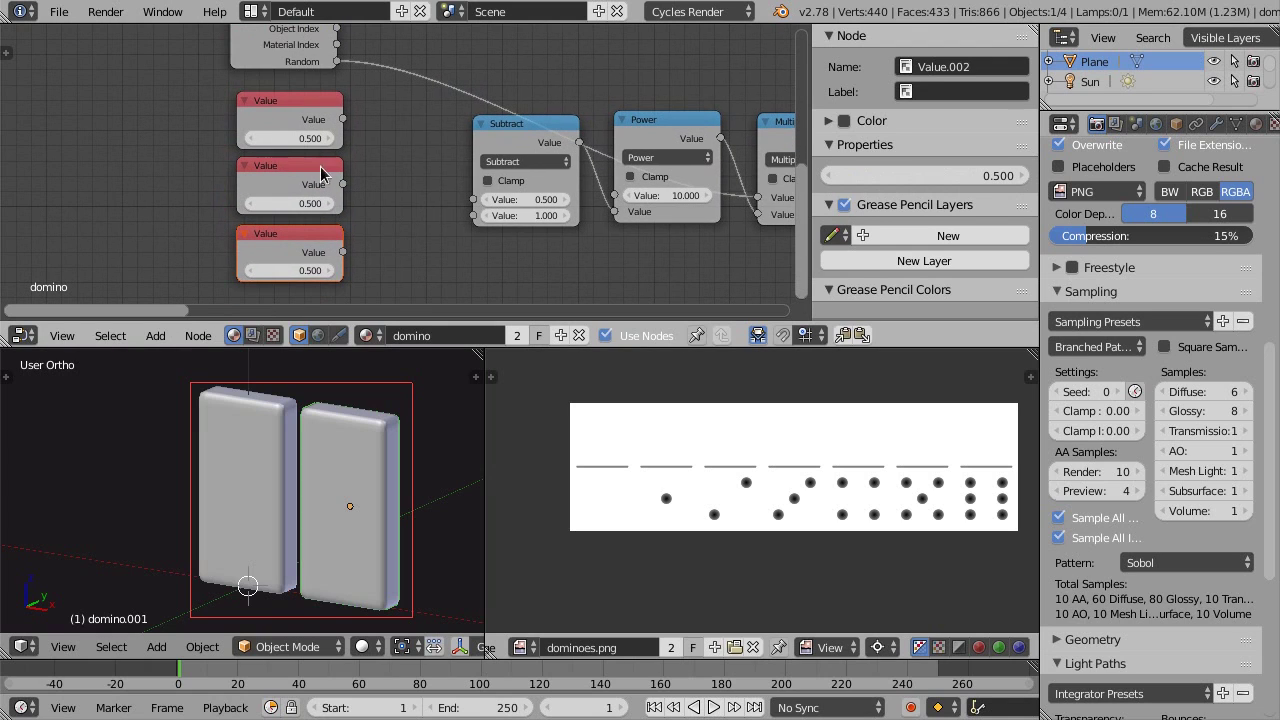
# Set the top Value node to 0.275 and the middle one to 1.000
pyautogui.click(293, 140)
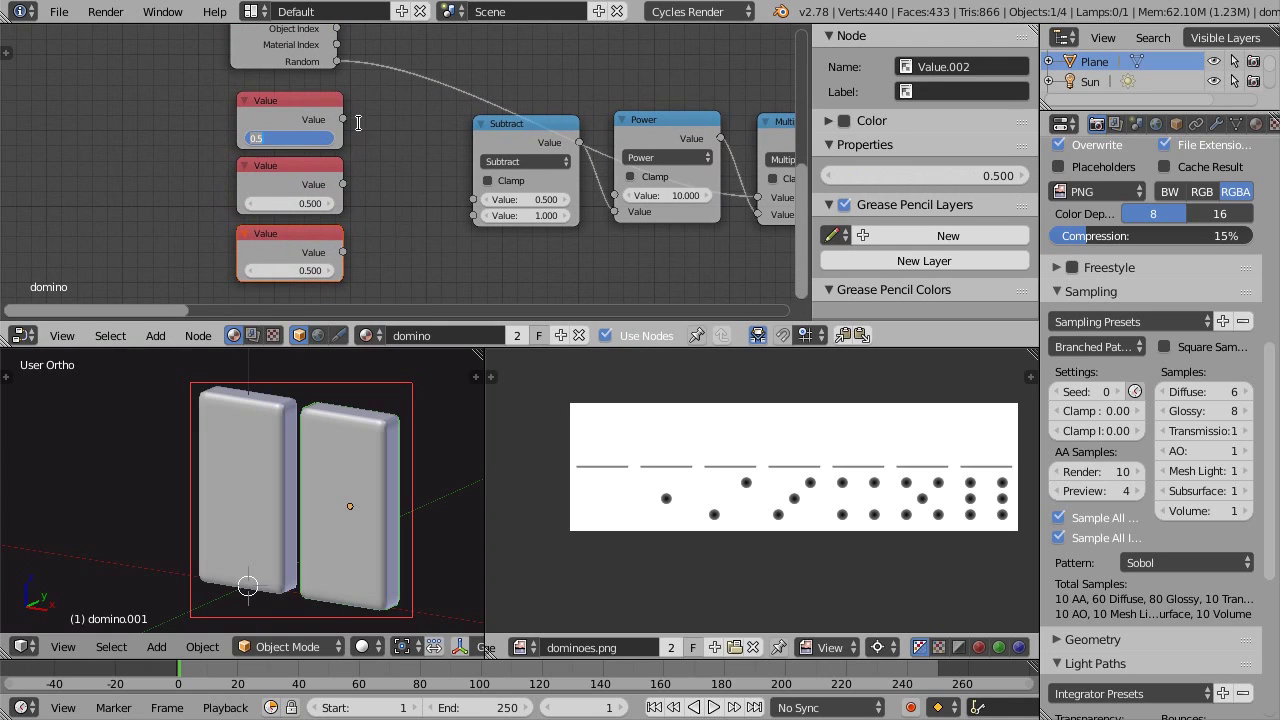
pyautogui.press('Return')
pyautogui.click(296, 136)
pyautogui.write('0.275')
pyautogui.press('Return')
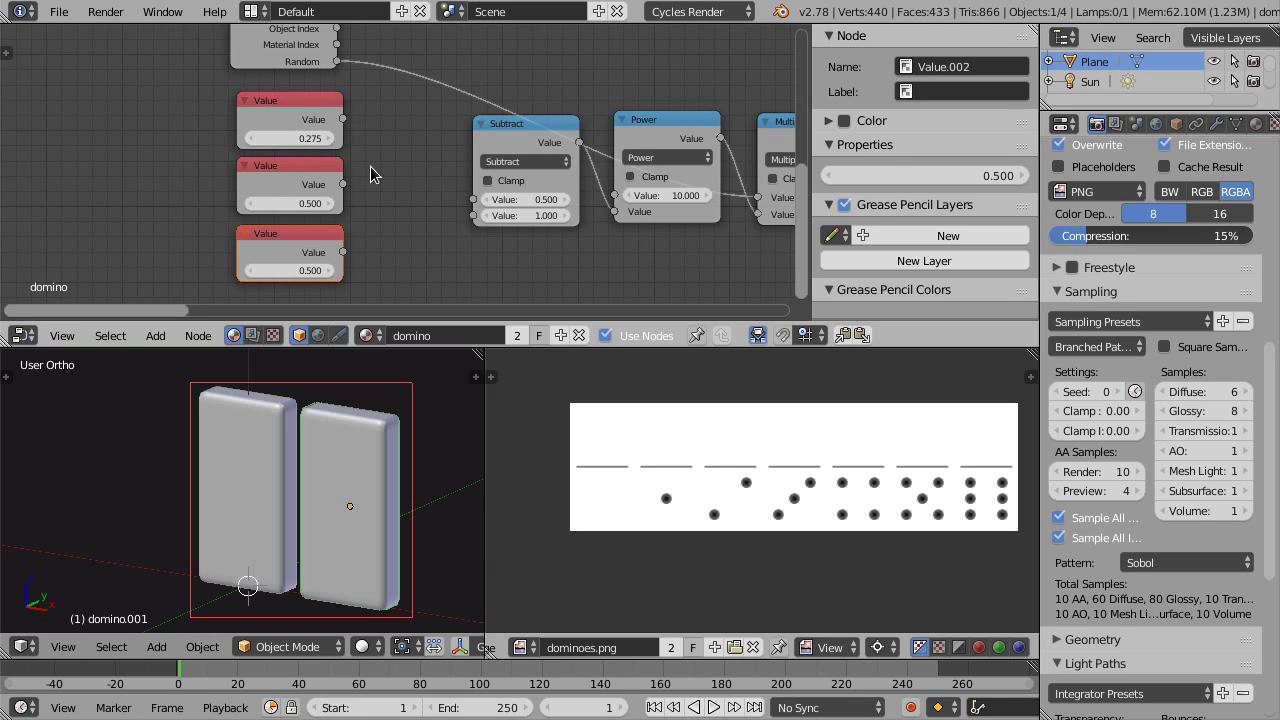
pyautogui.click(303, 205)
pyautogui.press('Return')
pyautogui.click(292, 269)
pyautogui.moveTo(437, 213)
pyautogui.mouseDown(button='middle')
pyautogui.moveTo(186, 183)
pyautogui.moveTo(140, 162)
pyautogui.mouseUp(button='middle')
pyautogui.scroll(-1, 140, 162)
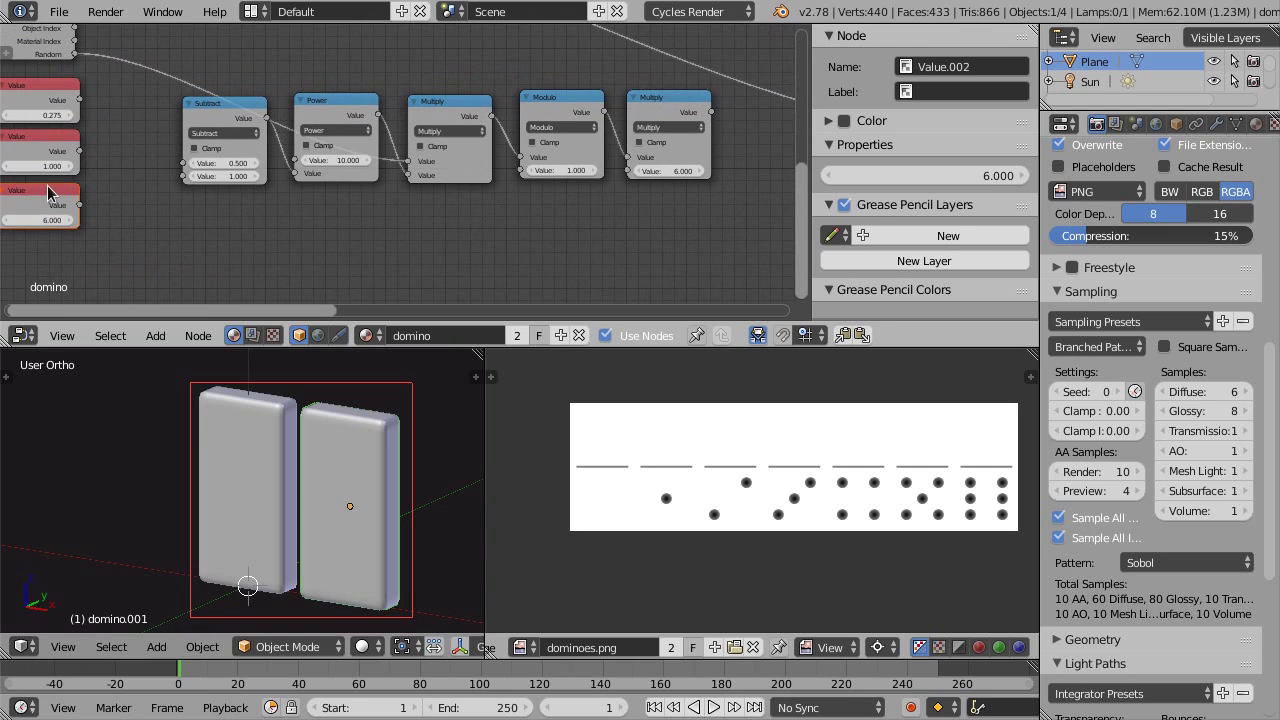
# Delete the spare 6.000 Value node; wire 1.000 into Subtract and 0.275 into the chain
pyautogui.press('x')
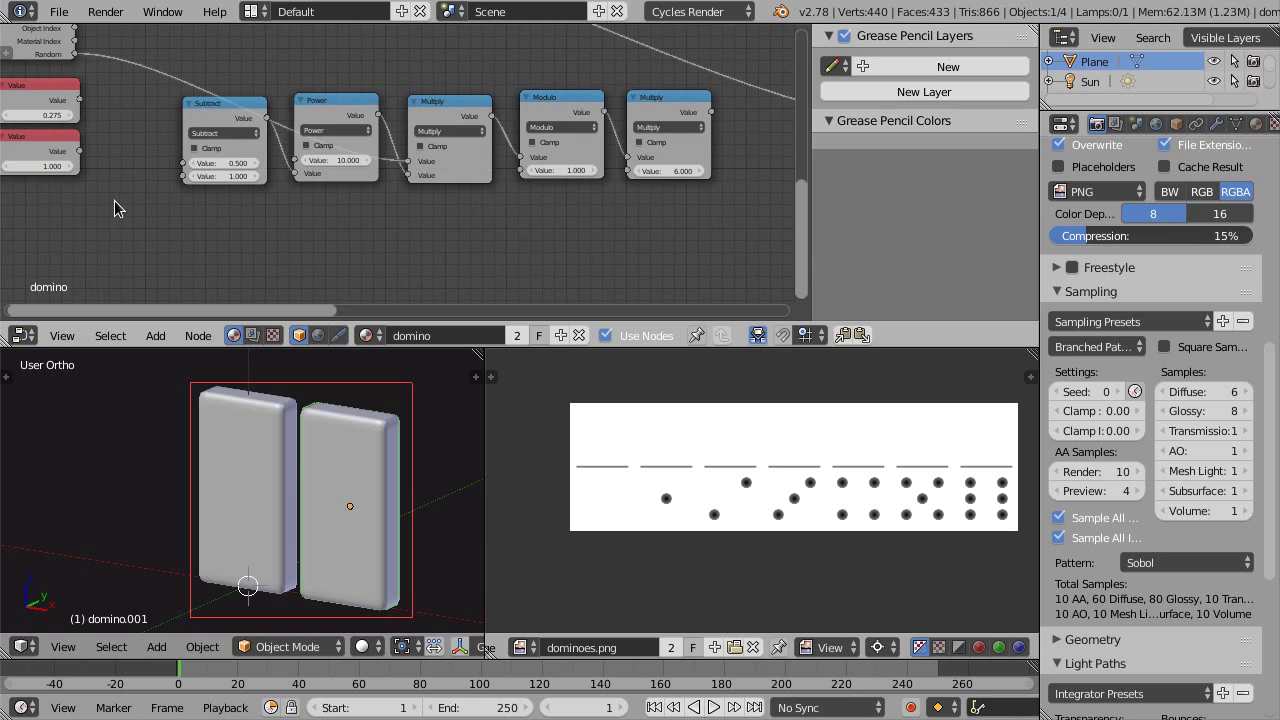
pyautogui.moveTo(106, 209); pyautogui.dragTo(125, 215, button='middle')
pyautogui.scroll(1, 125, 215)
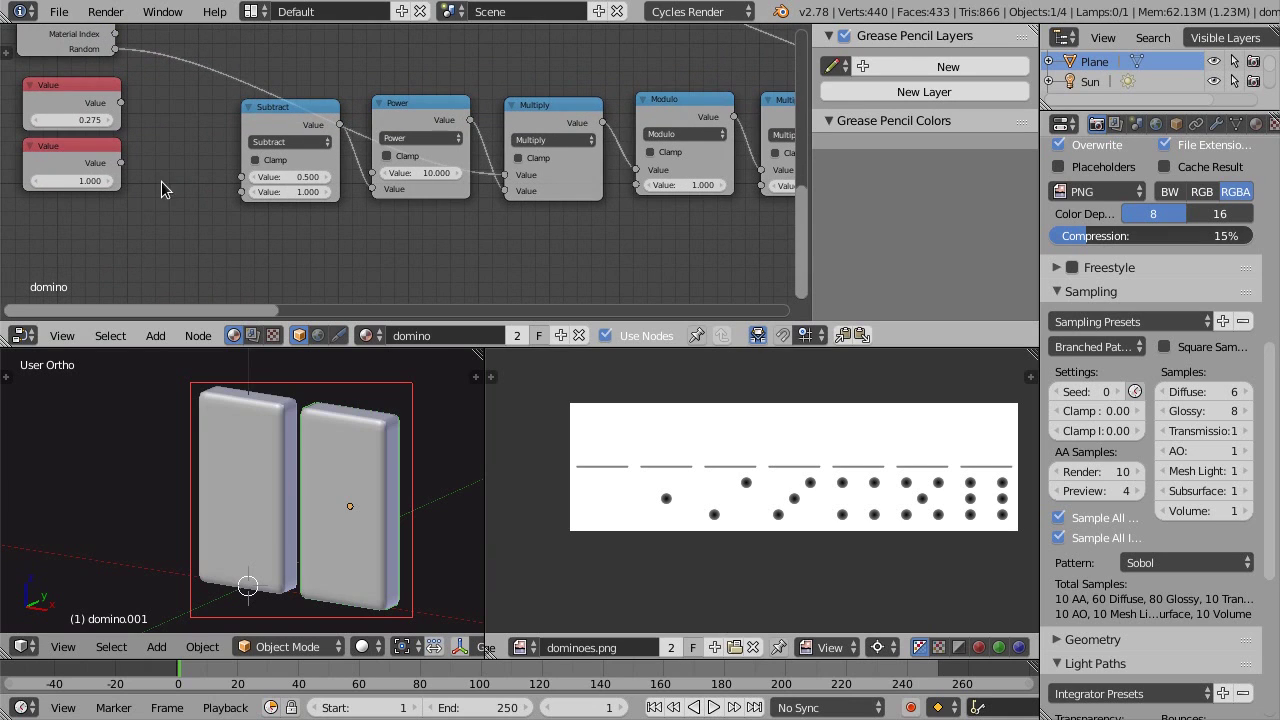
pyautogui.scroll(1, 134, 188)
pyautogui.moveTo(120, 162); pyautogui.dragTo(153, 155)
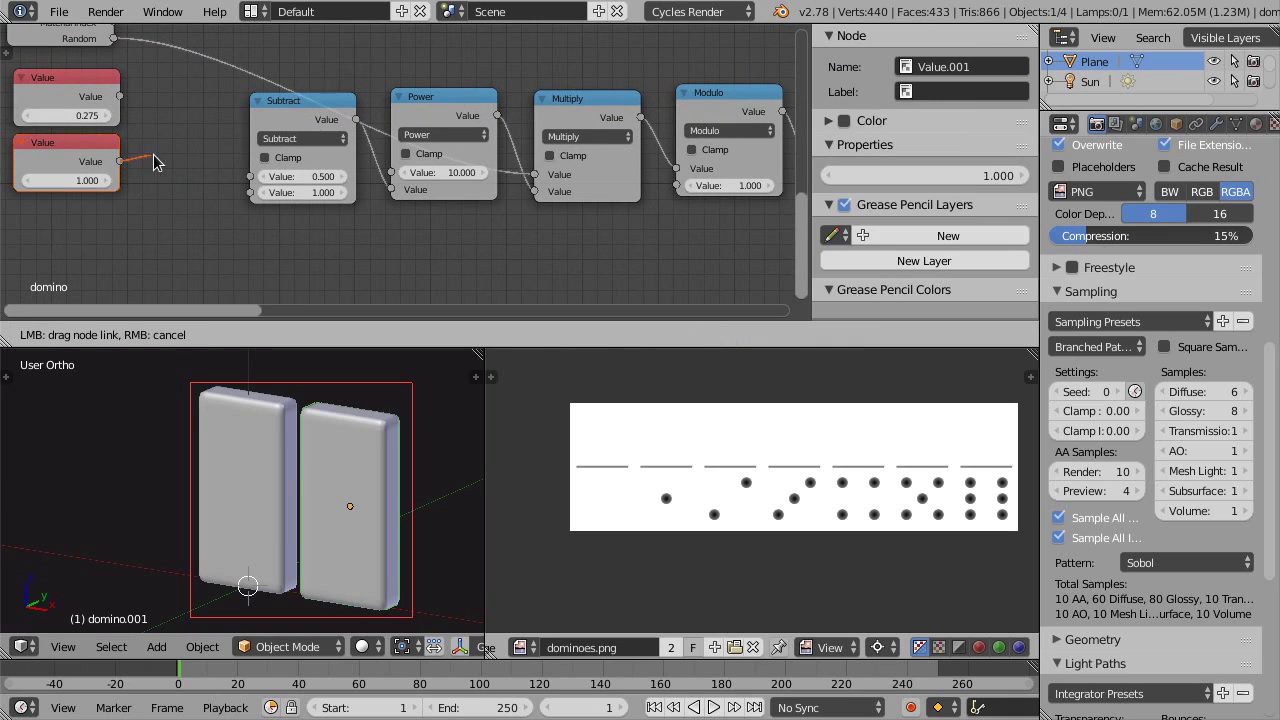
pyautogui.moveTo(233, 173); pyautogui.dragTo(251, 175)
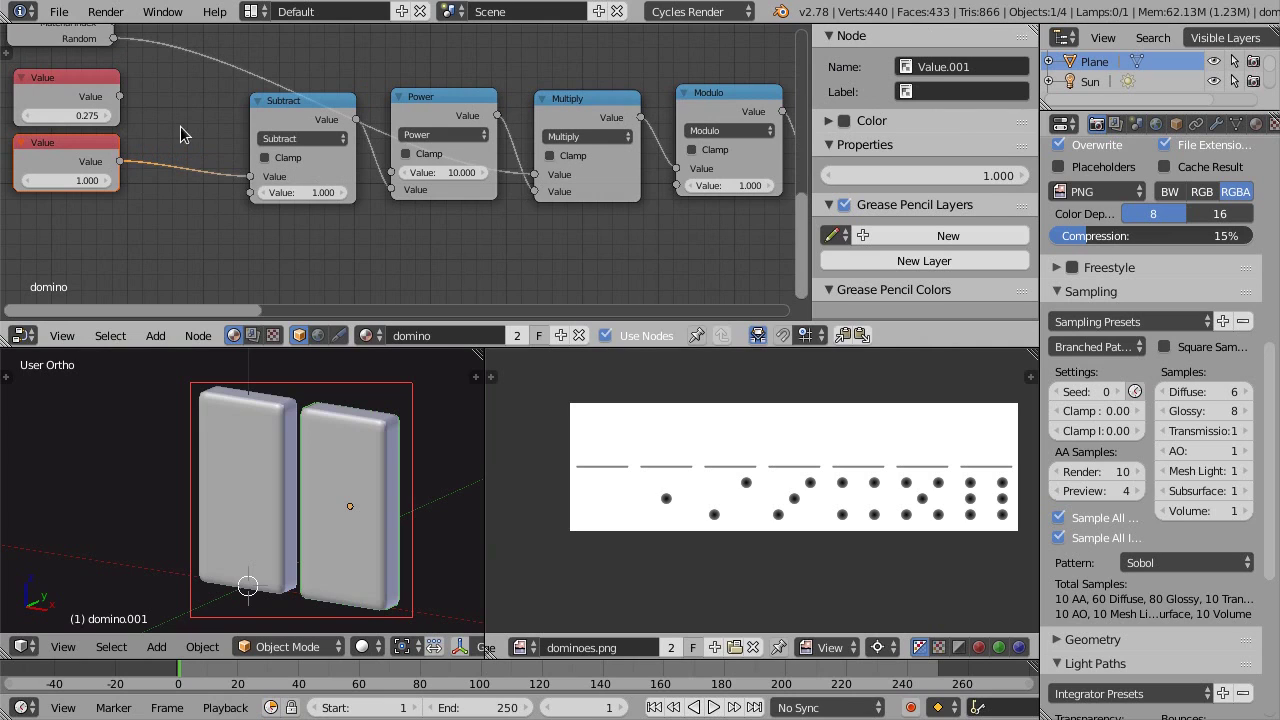
pyautogui.moveTo(119, 97); pyautogui.dragTo(536, 175)
# Connect the final Multiply output to posição textura's valor dominó input
pyautogui.moveTo(525, 214); pyautogui.dragTo(443, 190, button='middle')
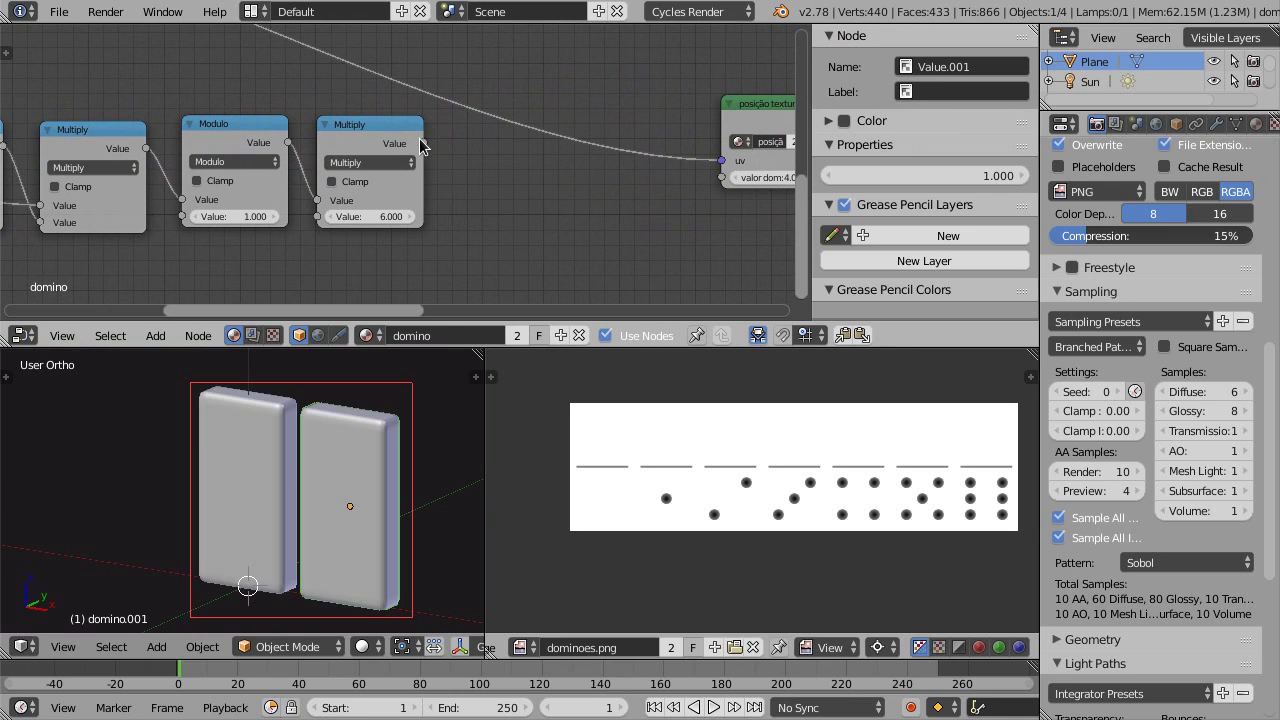
pyautogui.moveTo(425, 146); pyautogui.dragTo(724, 178)
pyautogui.moveTo(673, 199)
pyautogui.mouseDown(button='middle')
pyautogui.moveTo(420, 221)
pyautogui.moveTo(486, 234)
pyautogui.mouseUp(button='middle')
pyautogui.scroll(-2, 466, 263)
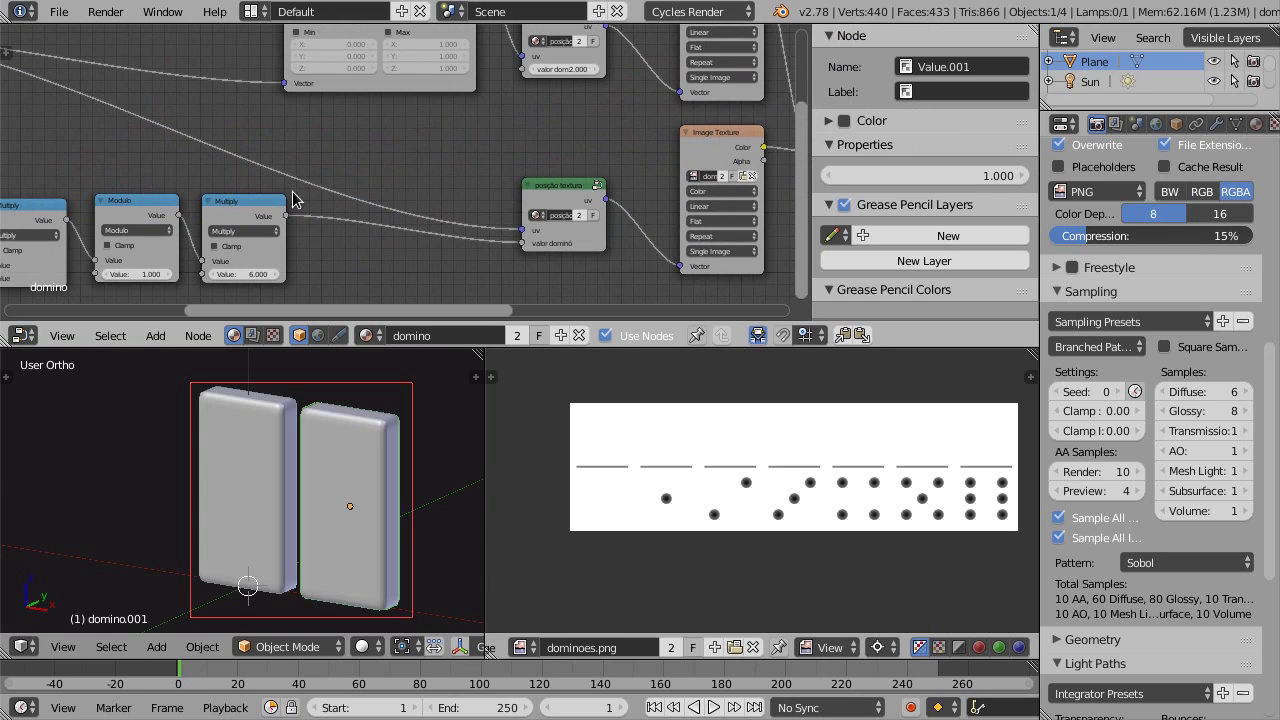
# Line up the math chain nodes in one horizontal row with S Y 0
pyautogui.moveTo(277, 251)
pyautogui.mouseDown(button='middle')
pyautogui.moveTo(337, 228)
pyautogui.moveTo(566, 191)
pyautogui.mouseUp(button='middle')
pyautogui.scroll(2, 274, 237)
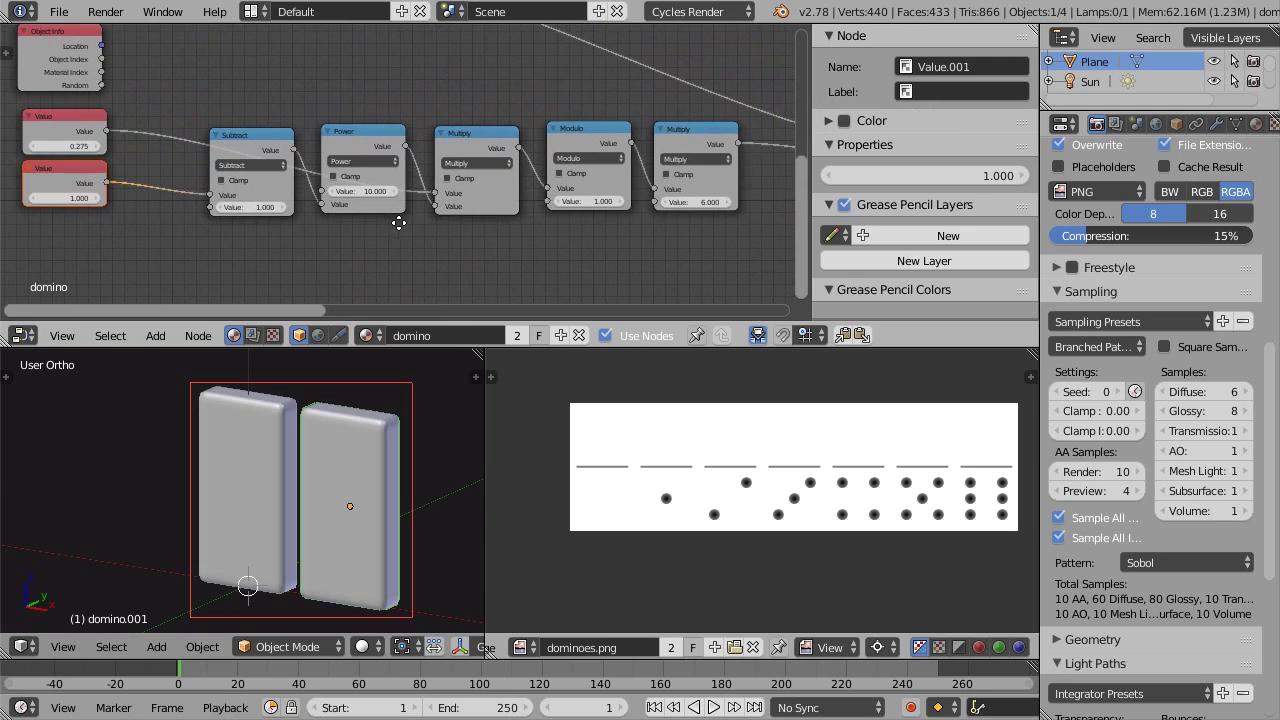
pyautogui.scroll(1, 220, 254)
pyautogui.scroll(-1, 357, 237)
pyautogui.moveTo(357, 237); pyautogui.dragTo(341, 246, button='middle')
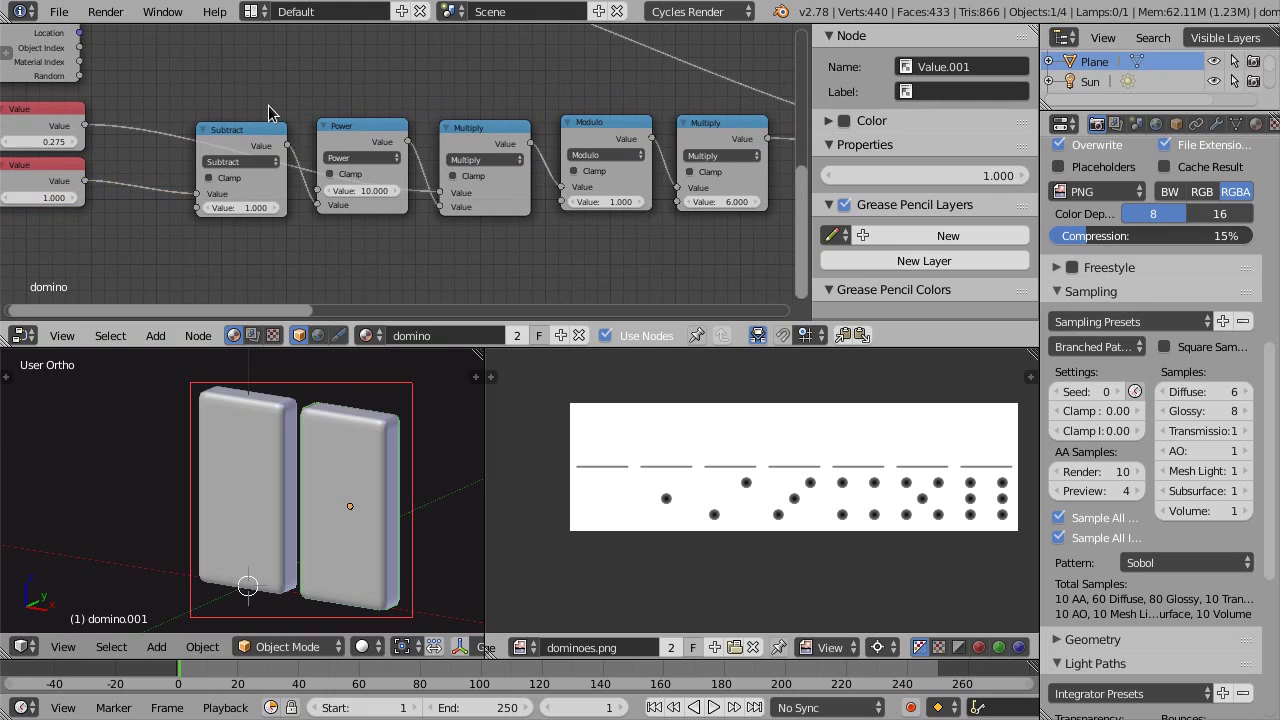
pyautogui.moveTo(262, 111)
pyautogui.mouseDown()
pyautogui.moveTo(631, 248)
pyautogui.moveTo(611, 249)
pyautogui.mouseUp()
pyautogui.write('sy')
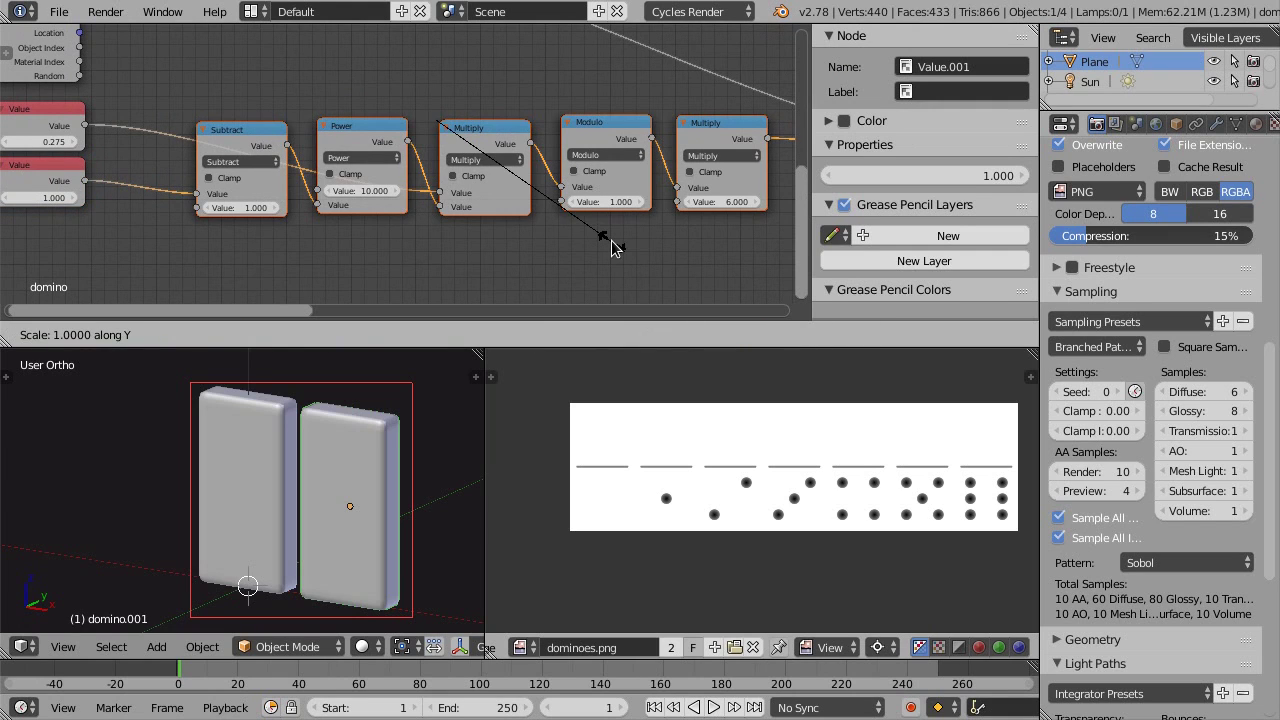
pyautogui.write('0')
pyautogui.press('Return')
pyautogui.press('a')
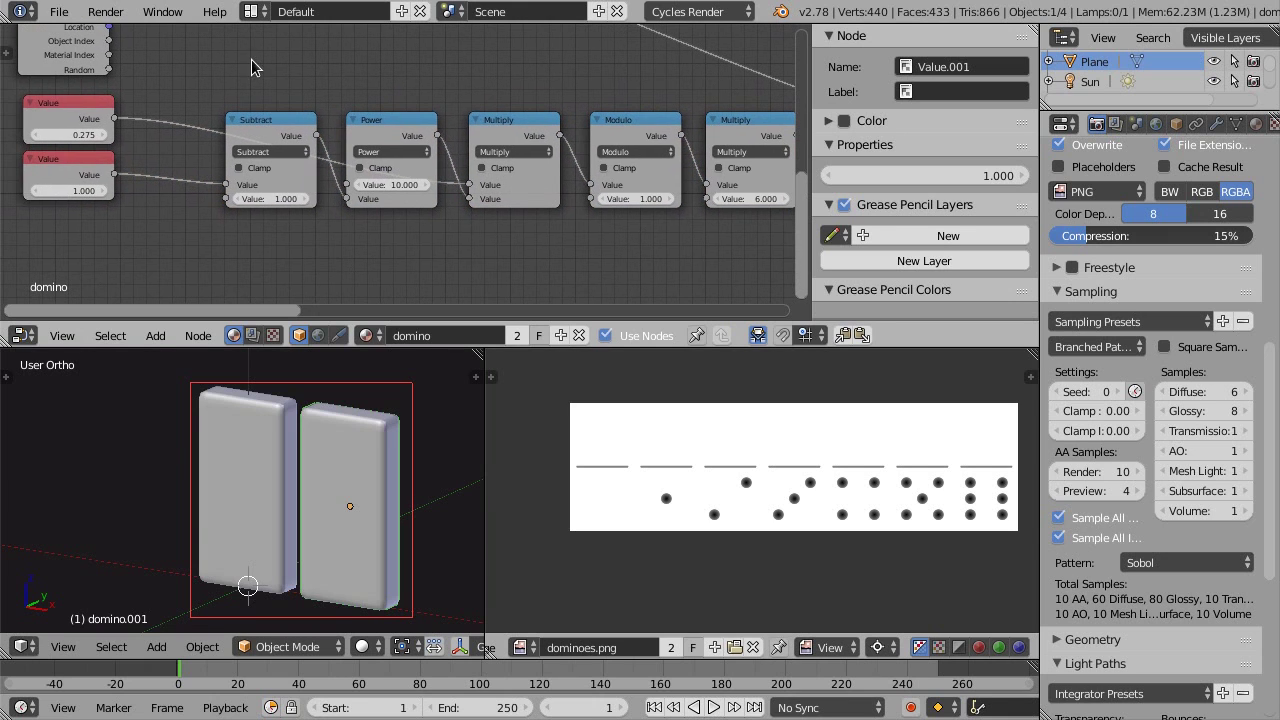
pyautogui.scroll(1, 320, 250)
pyautogui.moveTo(325, 242)
pyautogui.mouseDown(button='middle')
pyautogui.moveTo(475, 251)
pyautogui.moveTo(429, 259)
pyautogui.mouseUp(button='middle')
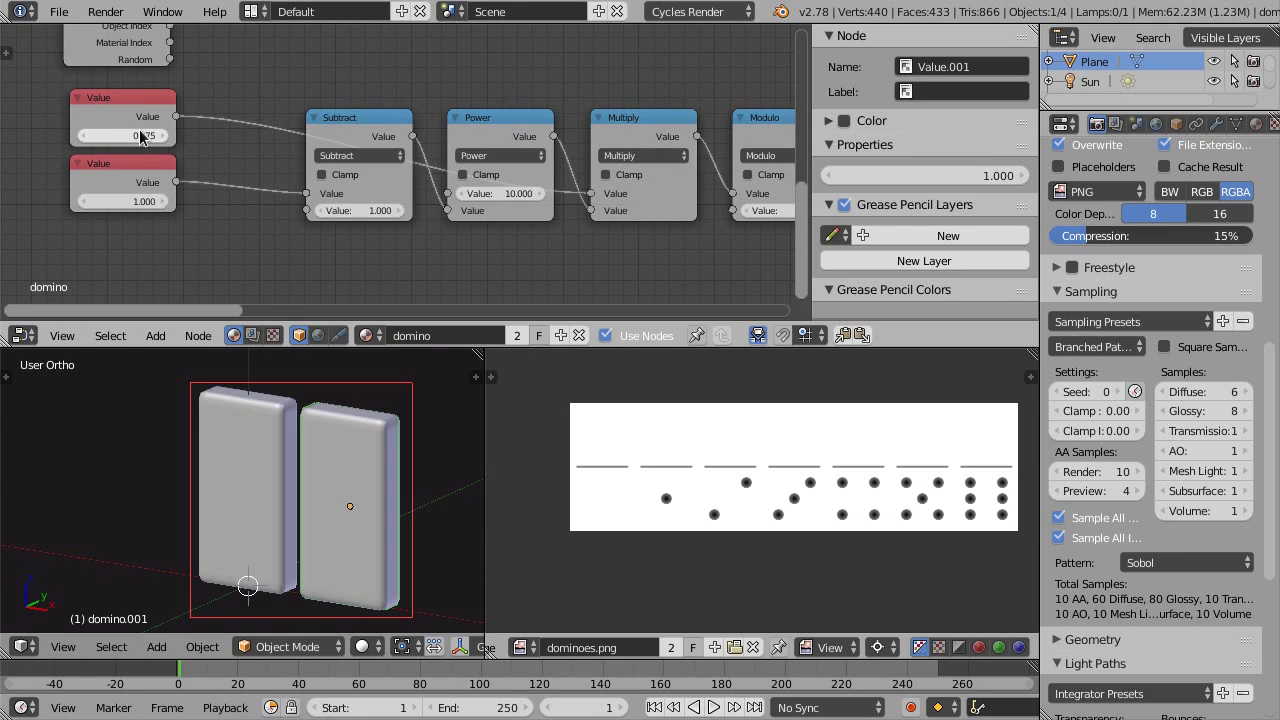
pyautogui.scroll(2, 140, 138)
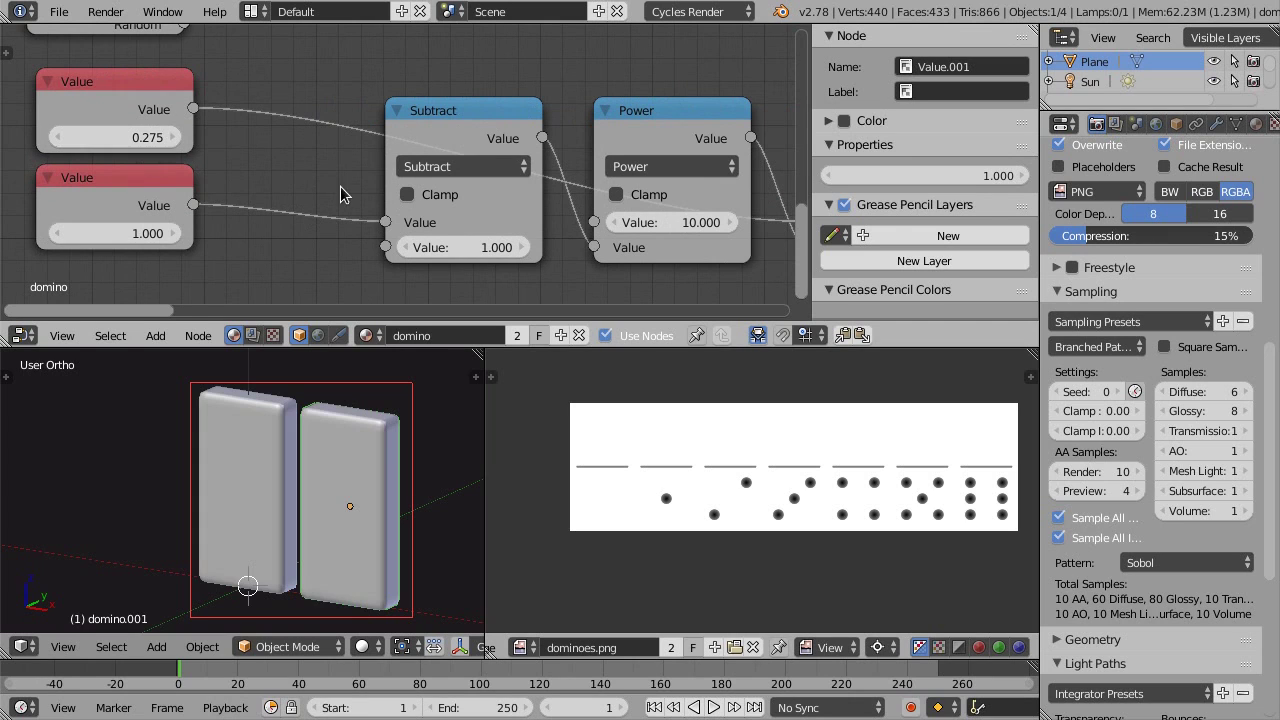
pyautogui.scroll(-2, 285, 172)
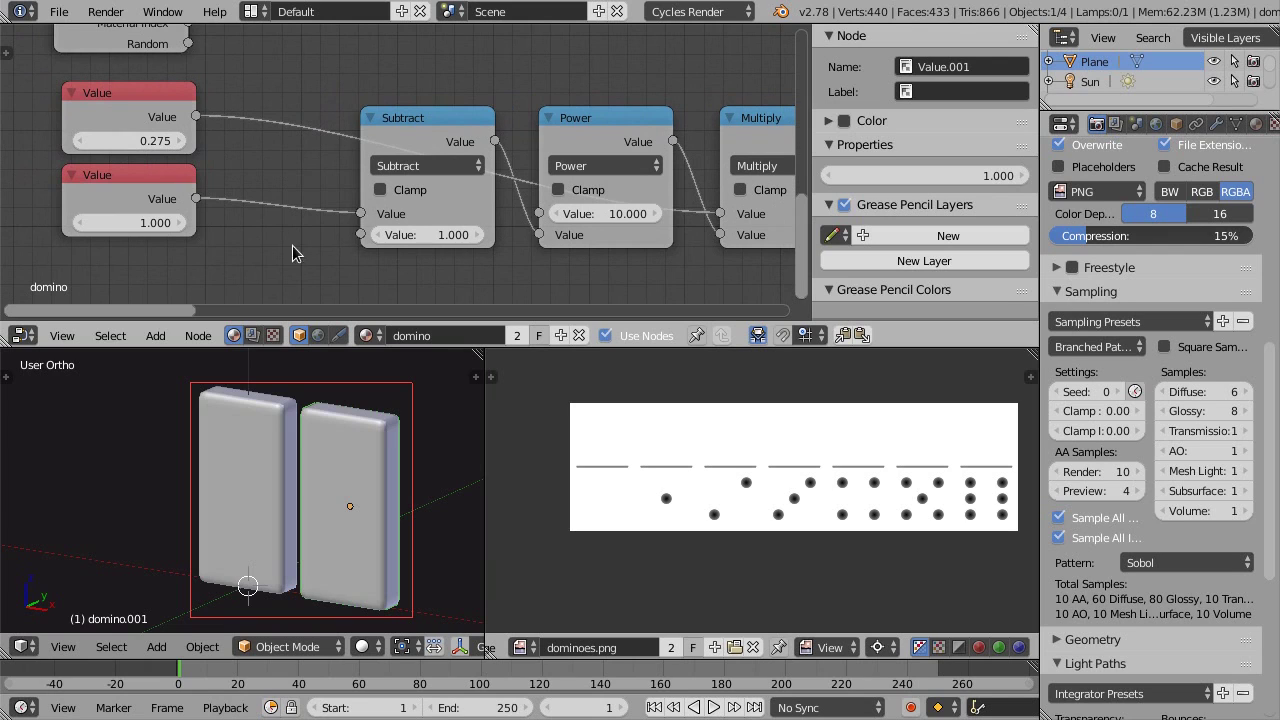
pyautogui.click(123, 177)
pyautogui.scroll(-1, 530, 100)
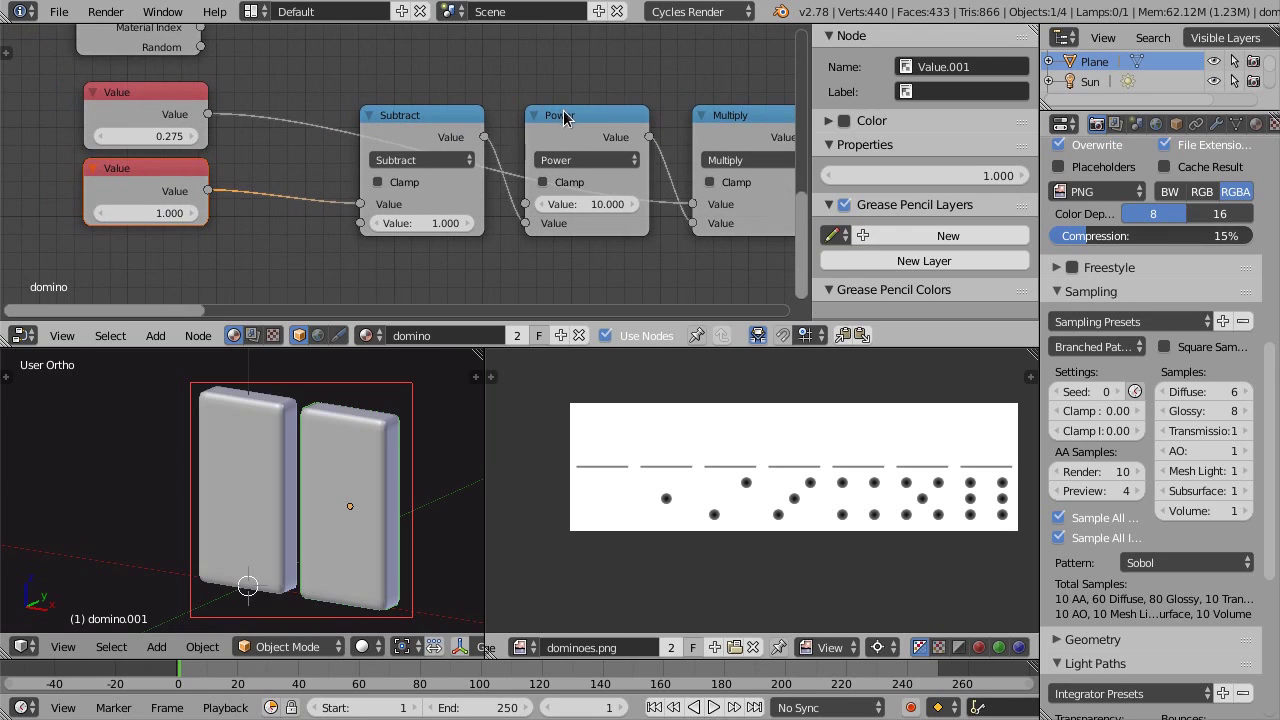
pyautogui.click(563, 118)
pyautogui.scroll(1, 560, 115)
pyautogui.scroll(-1, 597, 228)
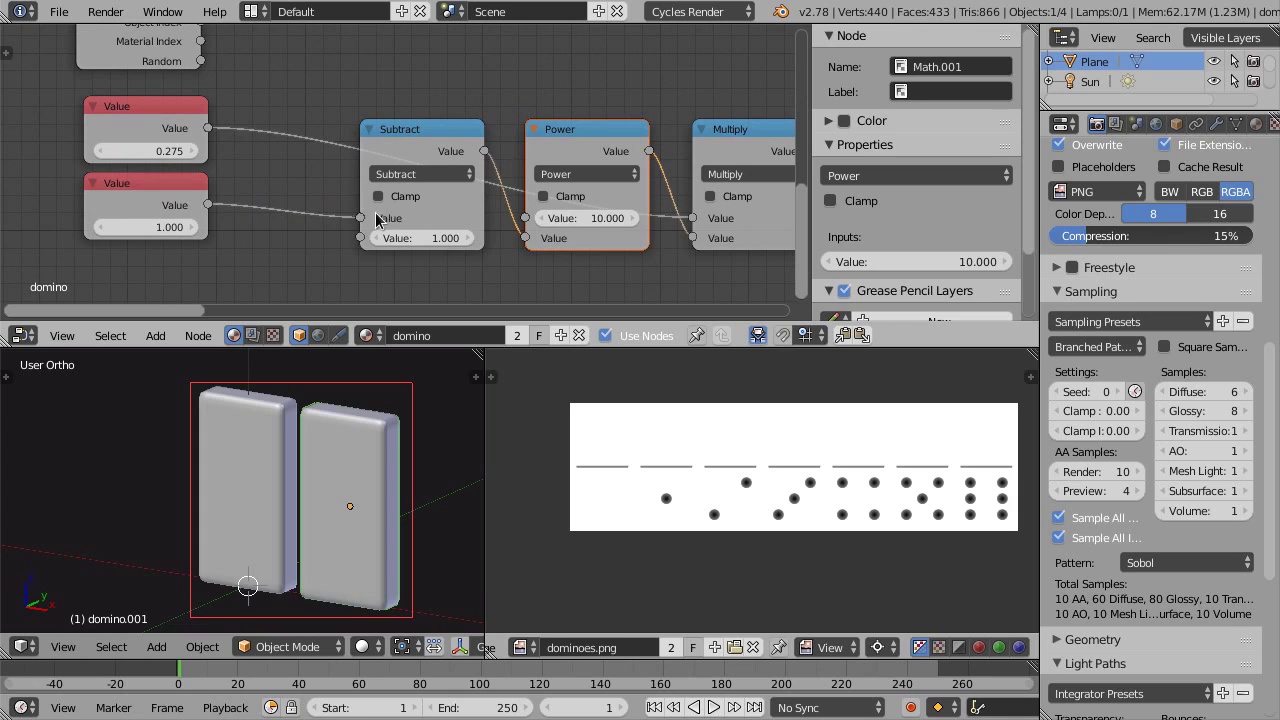
pyautogui.moveTo(592, 124); pyautogui.dragTo(577, 128, button='middle')
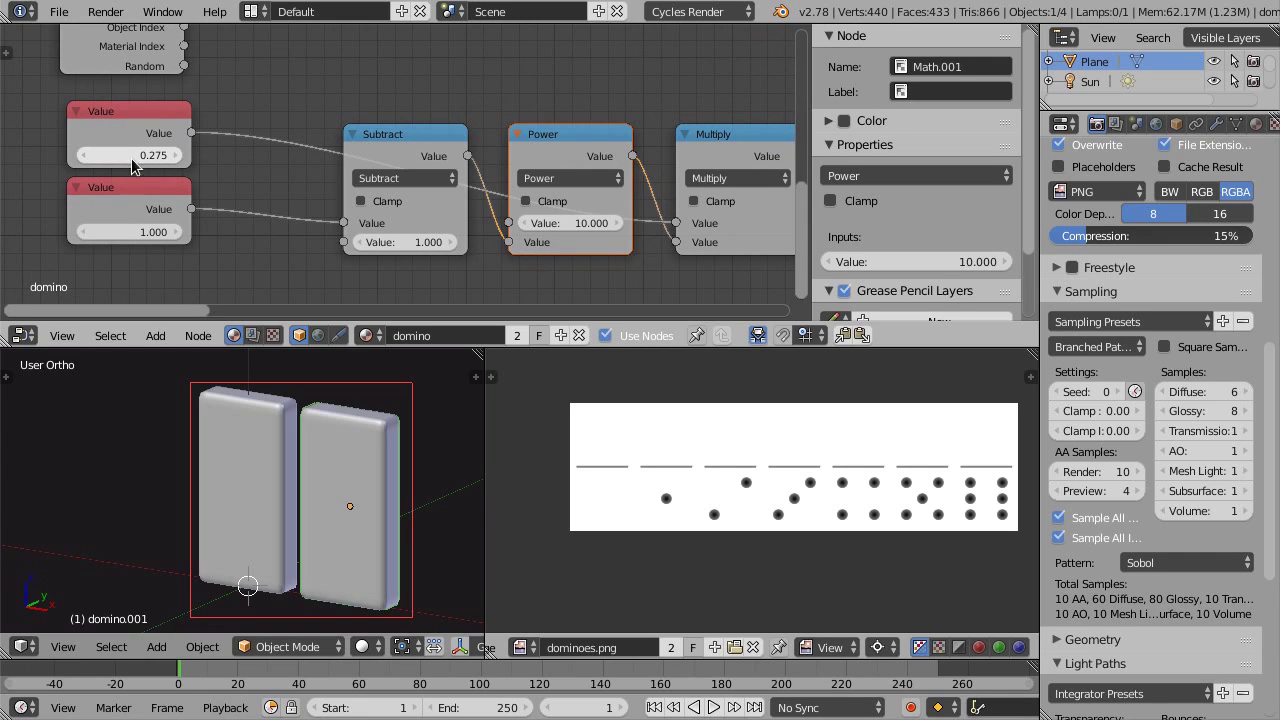
pyautogui.click(383, 139)
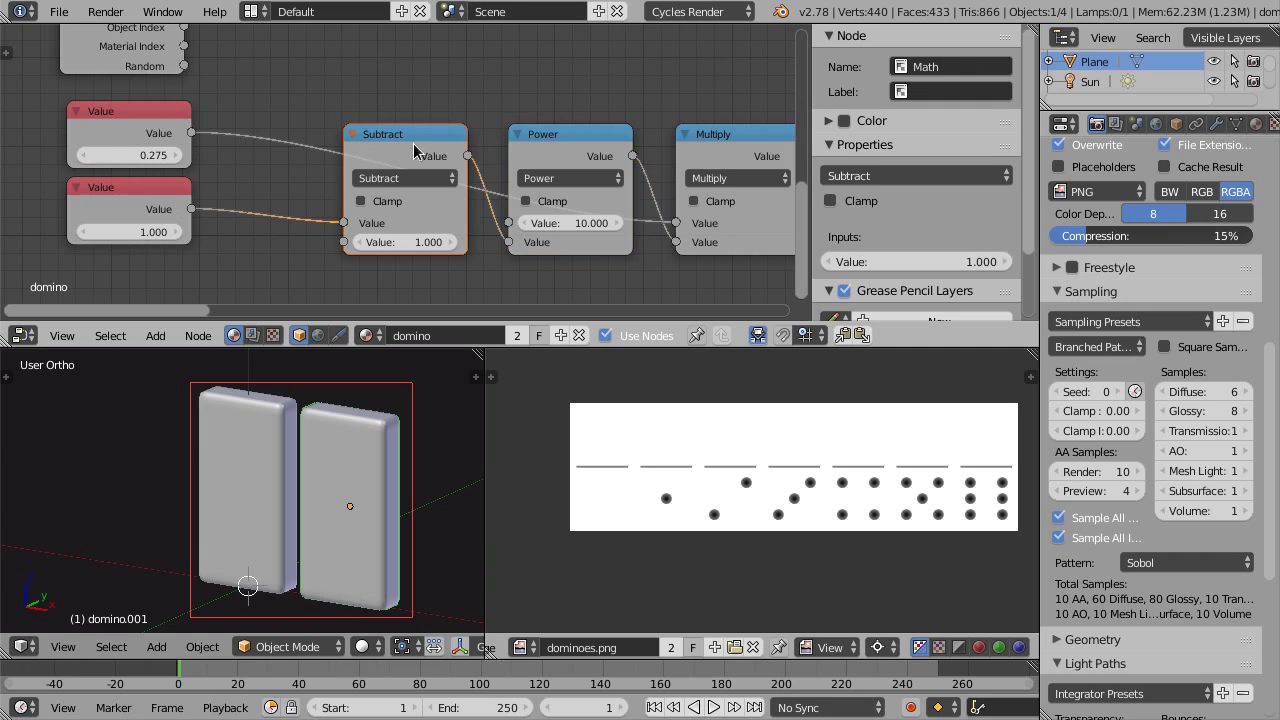
pyautogui.click(131, 189)
pyautogui.press('g')
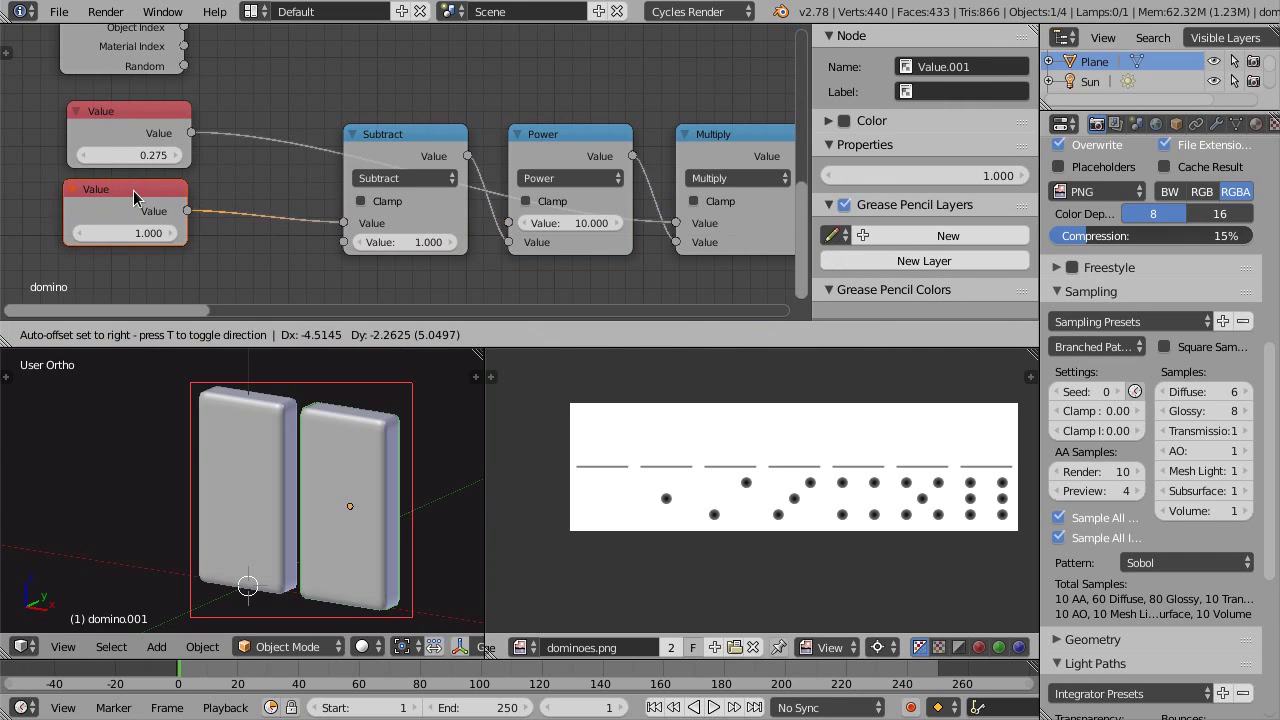
pyautogui.click(135, 191)
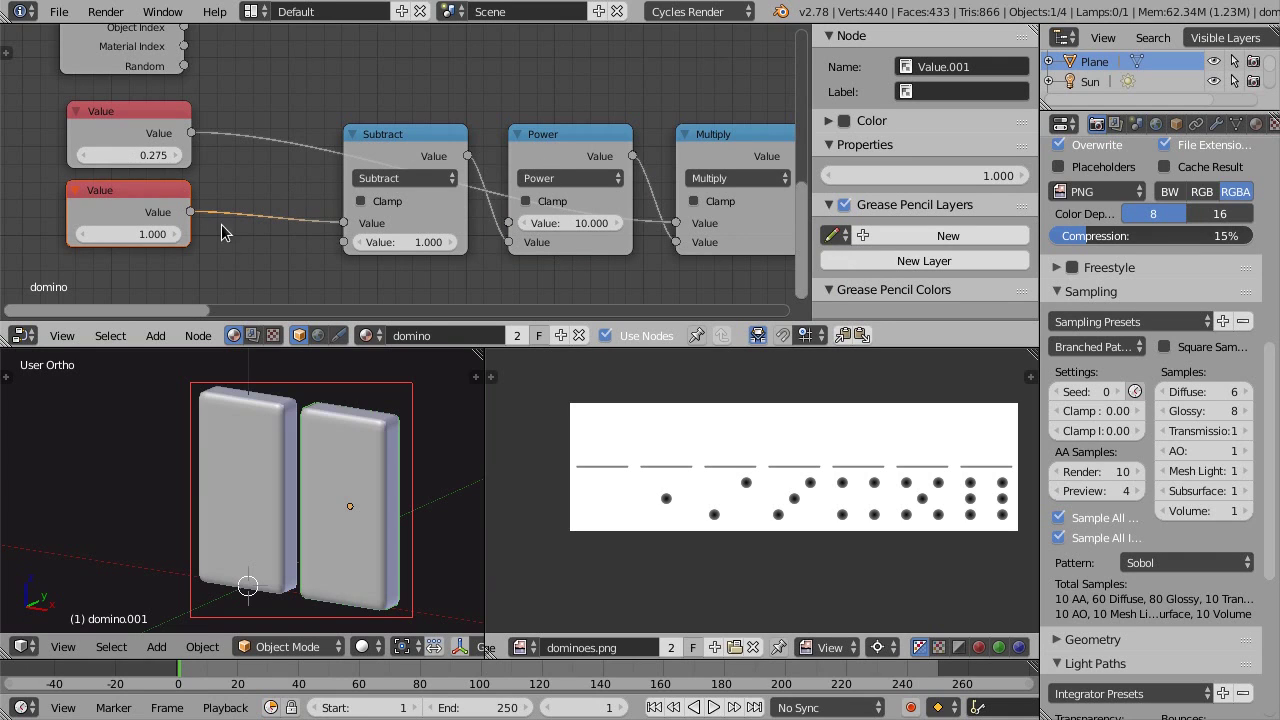
pyautogui.click(141, 237)
pyautogui.press('Return')
pyautogui.click(150, 157)
pyautogui.write('3.000')
pyautogui.press('Return')
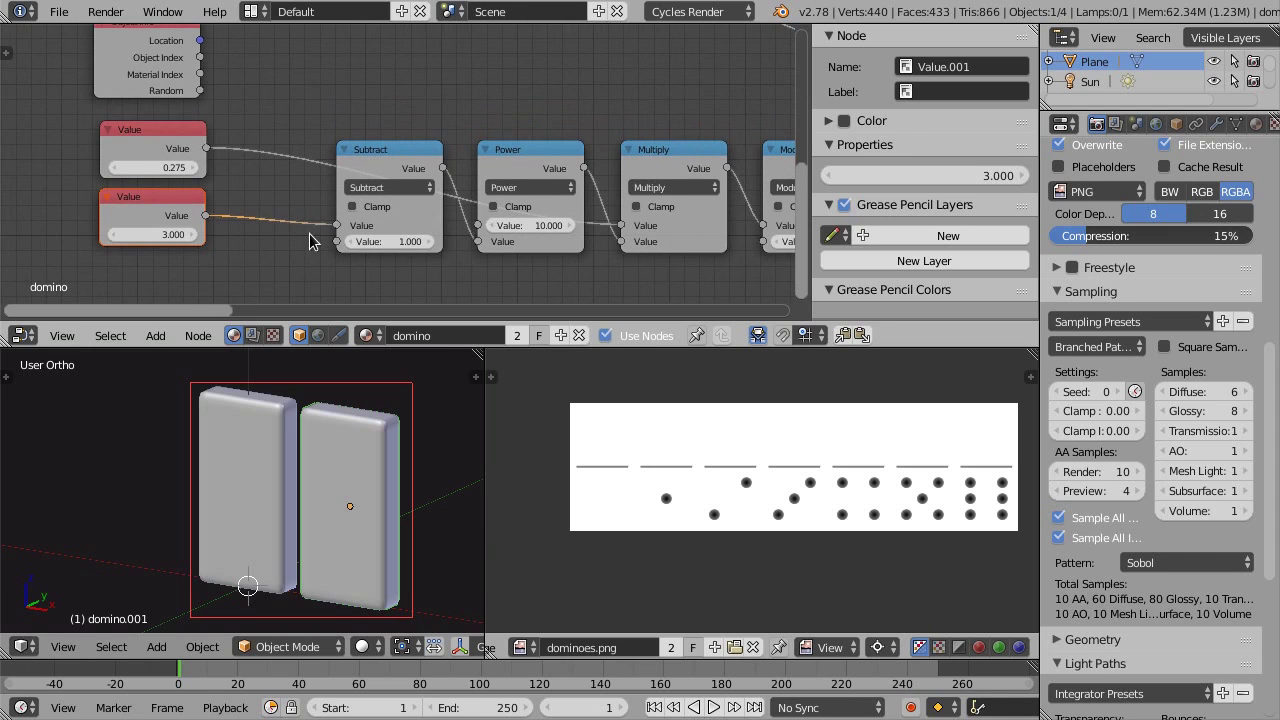
pyautogui.keyDown('ctrl'); pyautogui.scroll(-2, 295, 245); pyautogui.keyUp('ctrl')
pyautogui.scroll(-2, 270, 185)
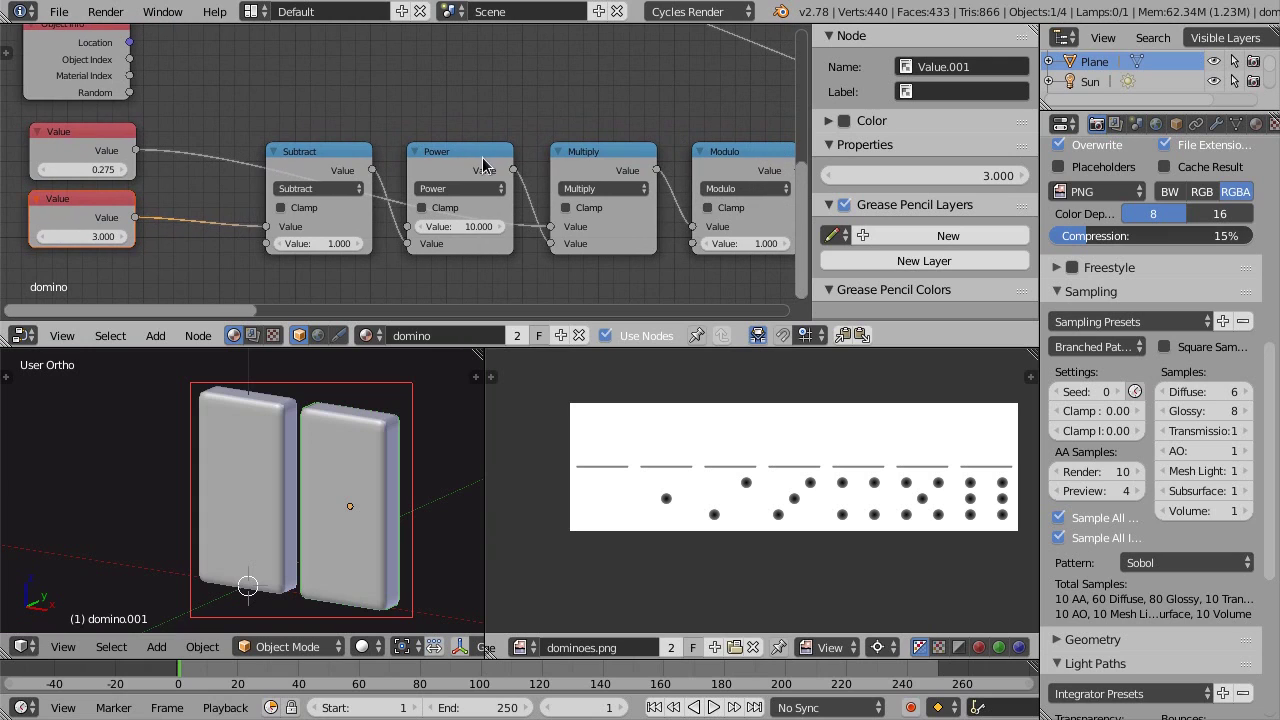
pyautogui.keyDown('ctrl'); pyautogui.scroll(-1, 588, 158); pyautogui.keyUp('ctrl')
pyautogui.keyDown('ctrl'); pyautogui.scroll(-1, 555, 145); pyautogui.keyUp('ctrl')
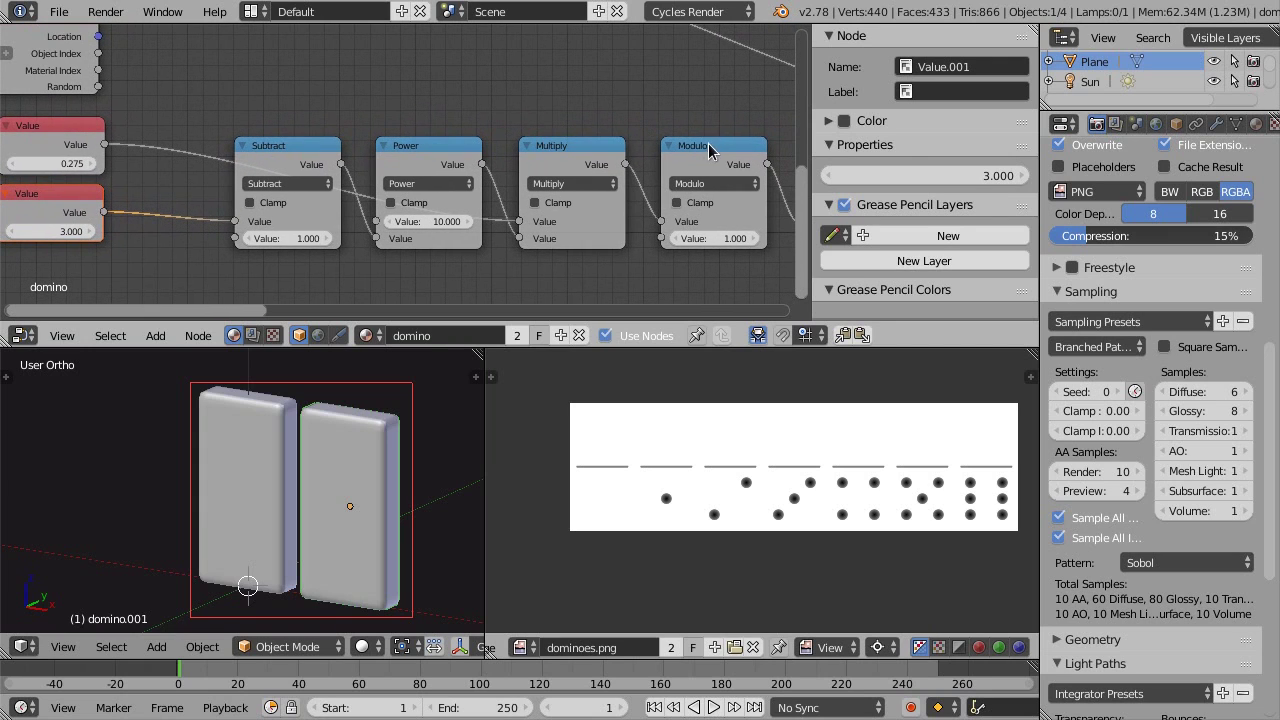
pyautogui.keyDown('ctrl'); pyautogui.scroll(-1, 706, 150); pyautogui.keyUp('ctrl')
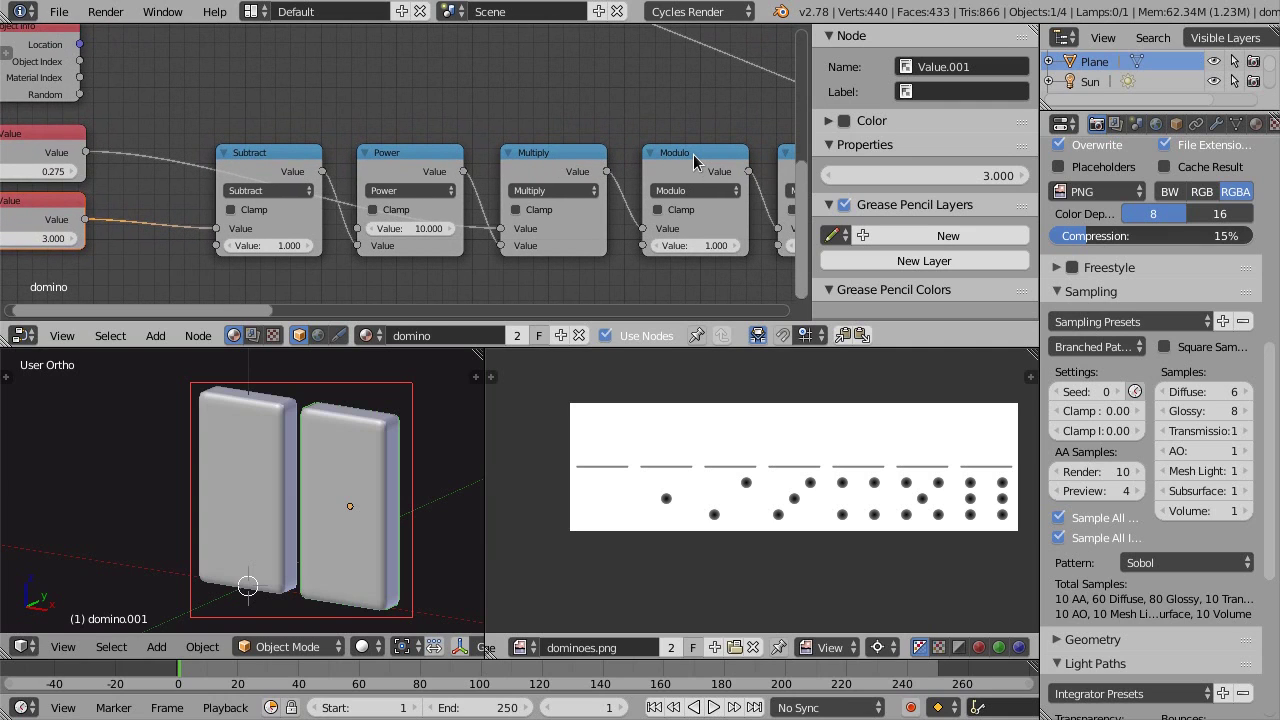
pyautogui.keyDown('ctrl'); pyautogui.scroll(1, 170, 185); pyautogui.keyUp('ctrl')
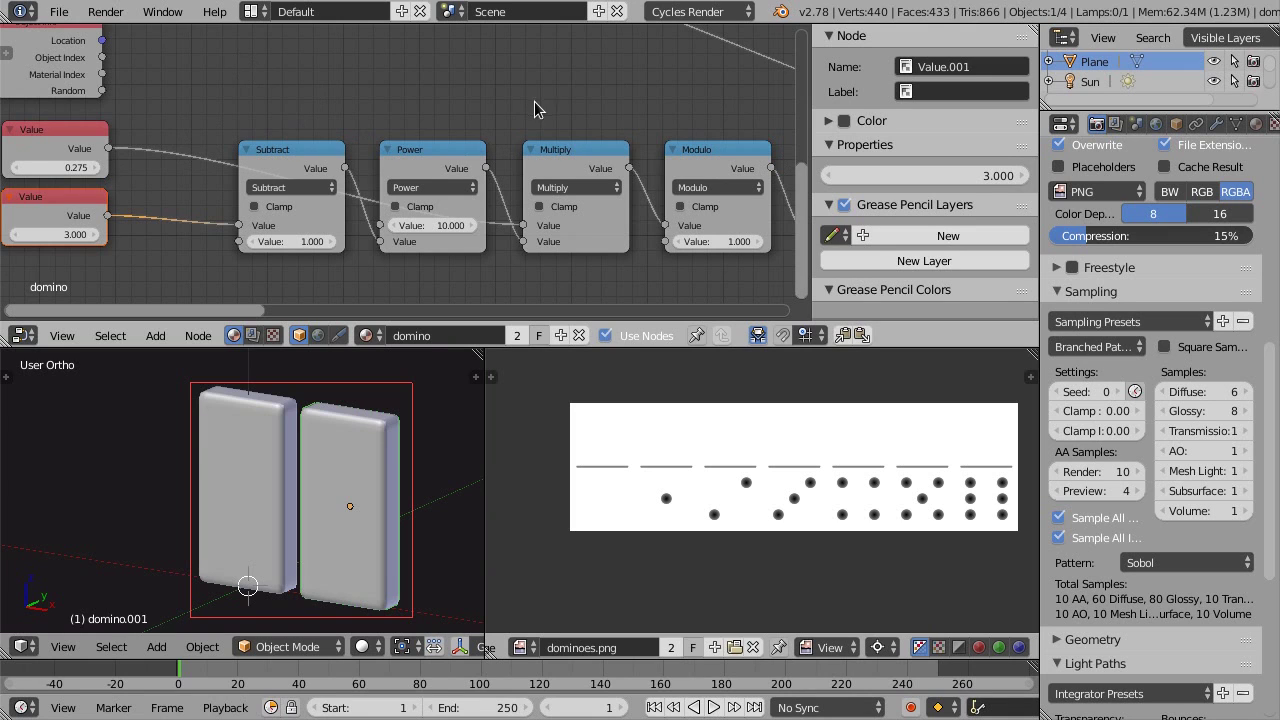
pyautogui.moveTo(573, 105); pyautogui.dragTo(401, 113, button='middle')
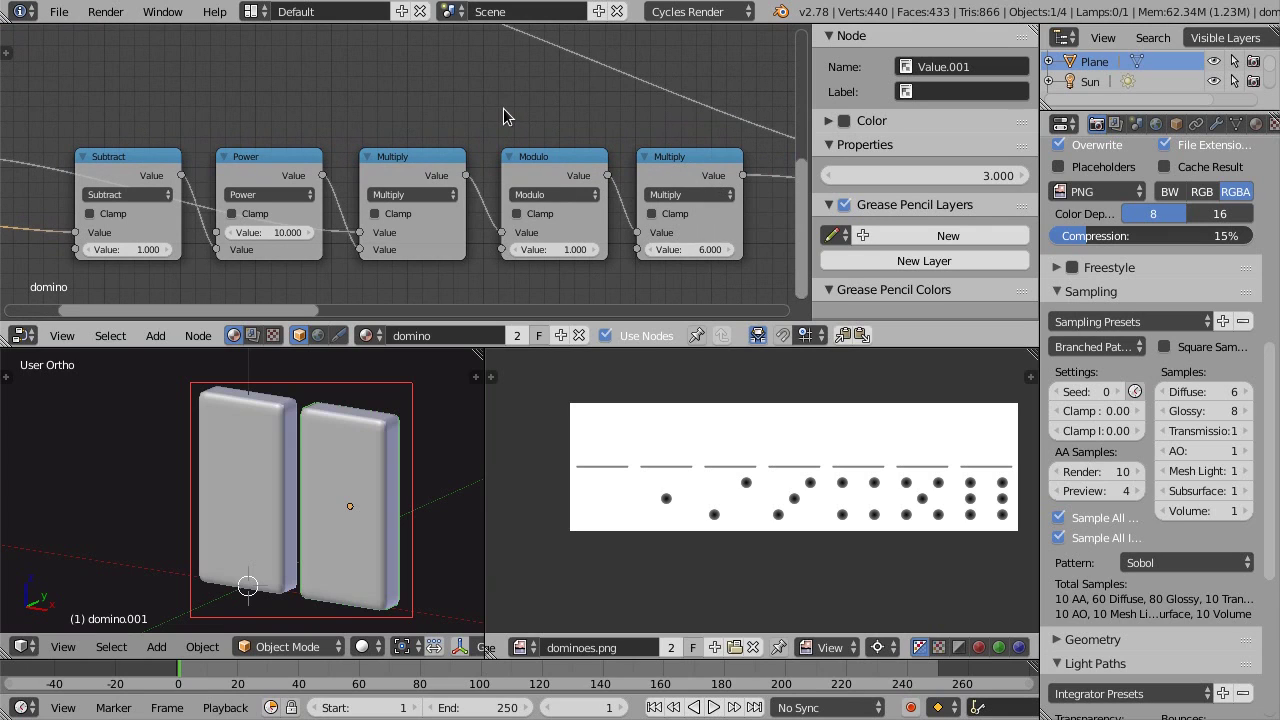
pyautogui.scroll(-2, 503, 108)
pyautogui.scroll(-1, 415, 180)
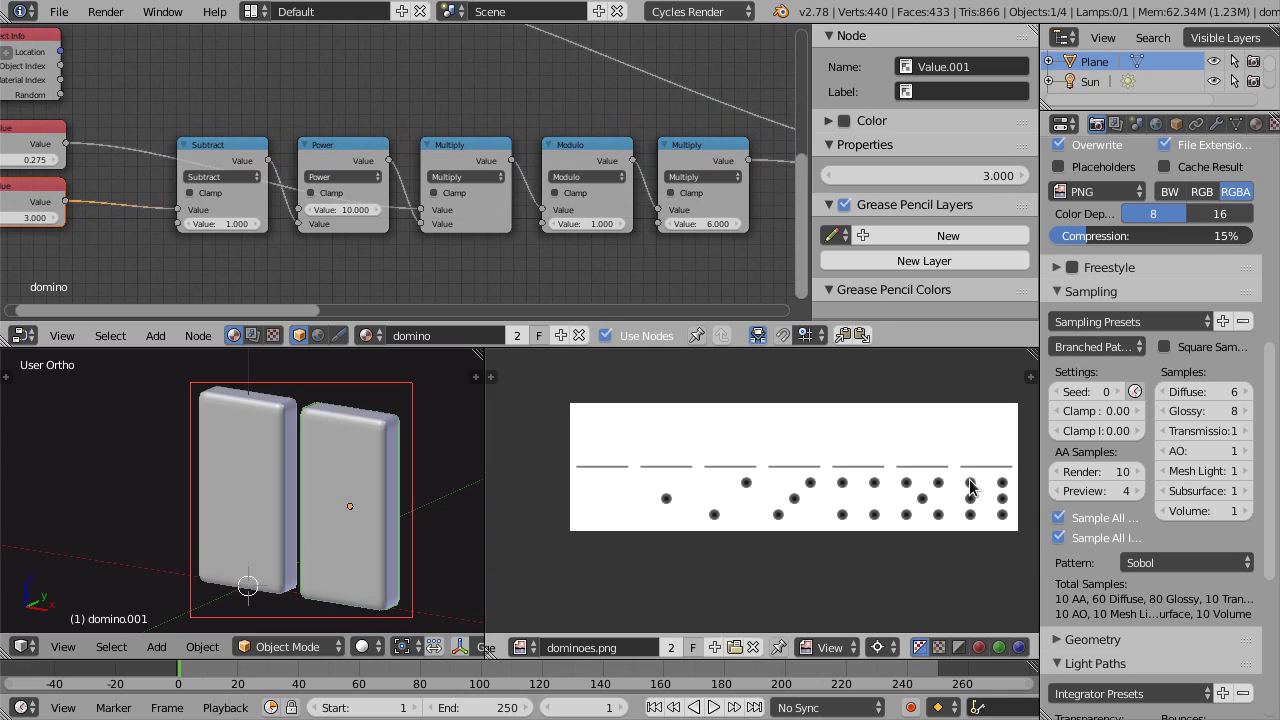
pyautogui.moveTo(970, 512); pyautogui.dragTo(963, 515, button='middle')
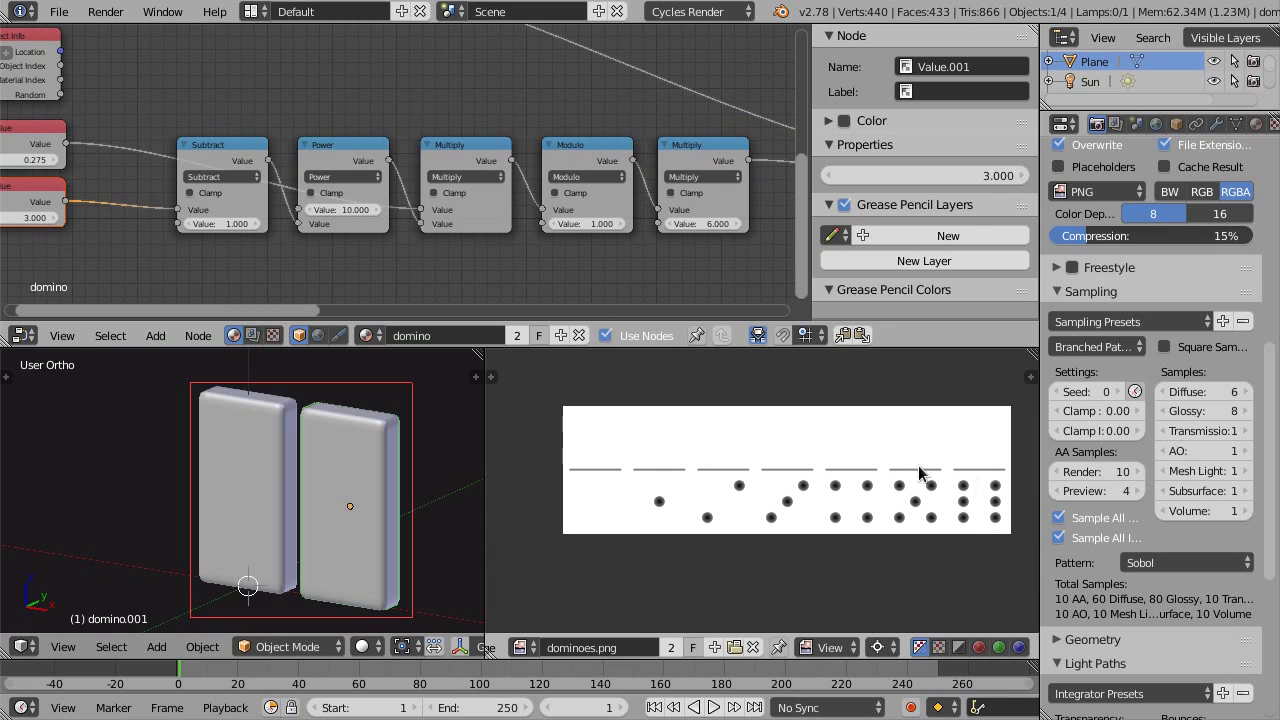
pyautogui.moveTo(307, 246); pyautogui.dragTo(346, 234, button='middle')
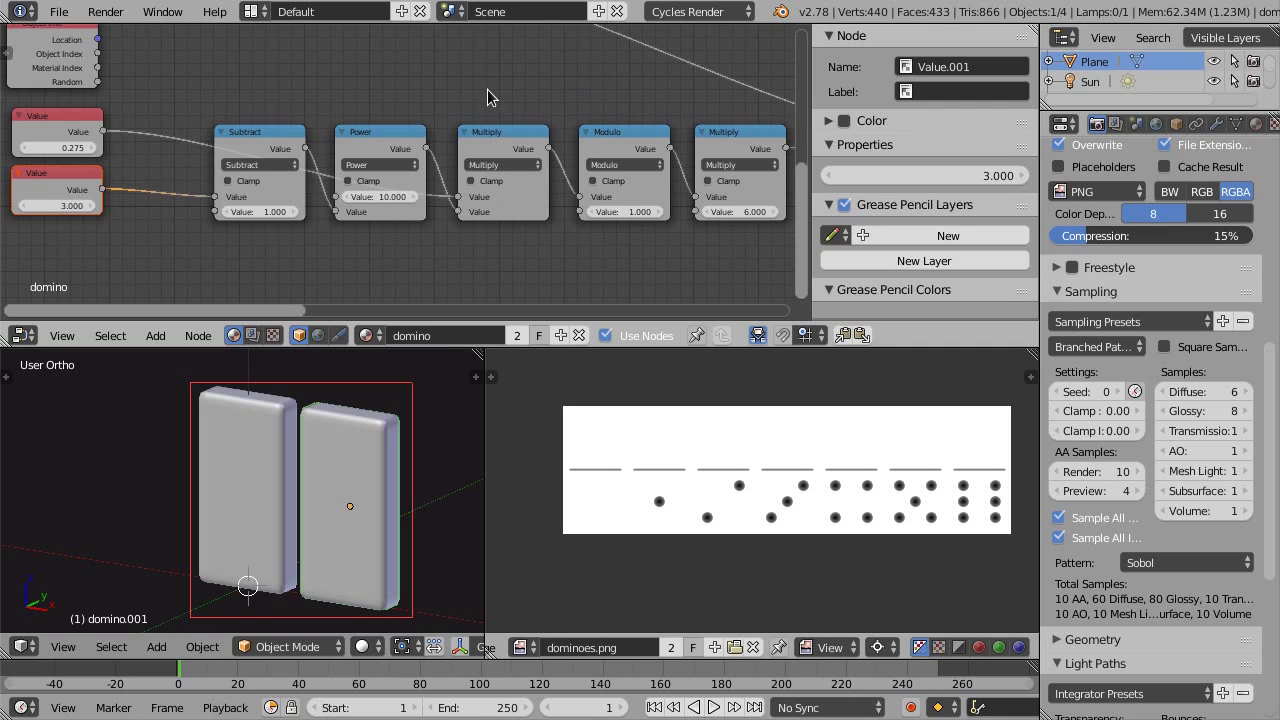
pyautogui.keyDown('ctrl'); pyautogui.hscroll(1, 510, 115); pyautogui.keyUp('ctrl')
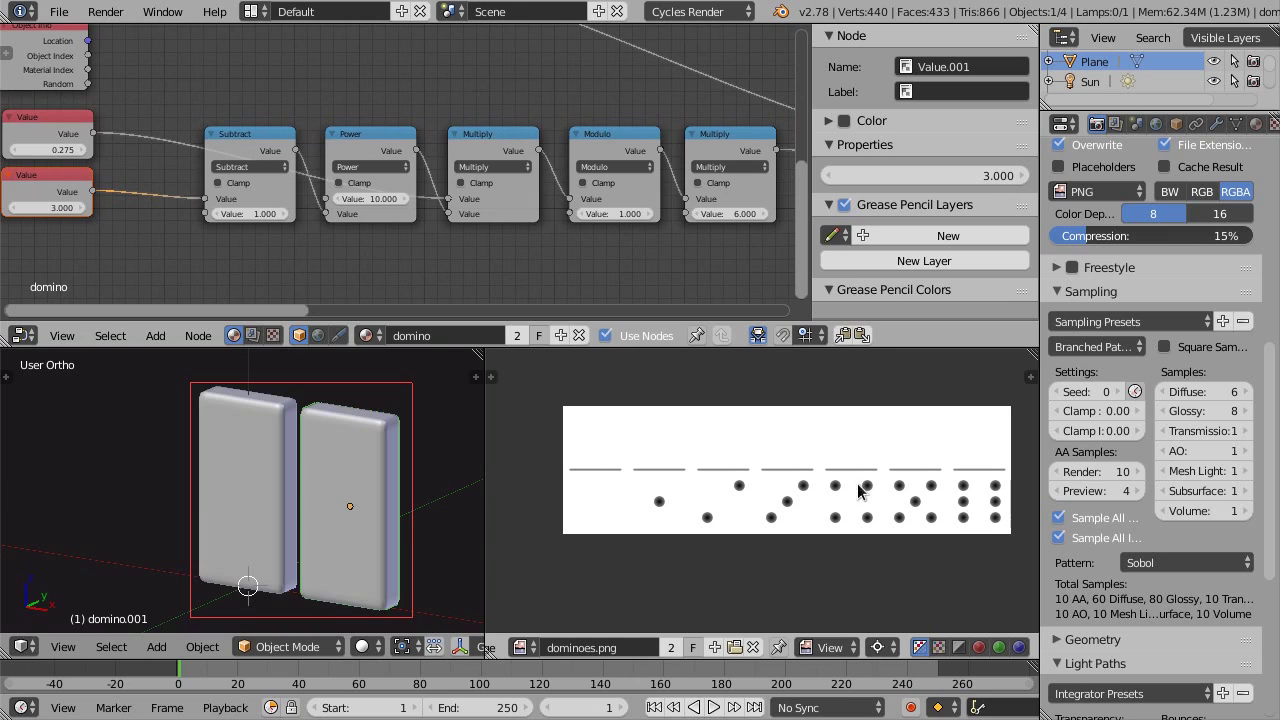
pyautogui.scroll(-2, 490, 211)
pyautogui.keyDown('ctrl'); pyautogui.hscroll(4, 490, 211); pyautogui.keyUp('ctrl')
pyautogui.keyDown('ctrl'); pyautogui.hscroll(4, 474, 209); pyautogui.keyUp('ctrl')
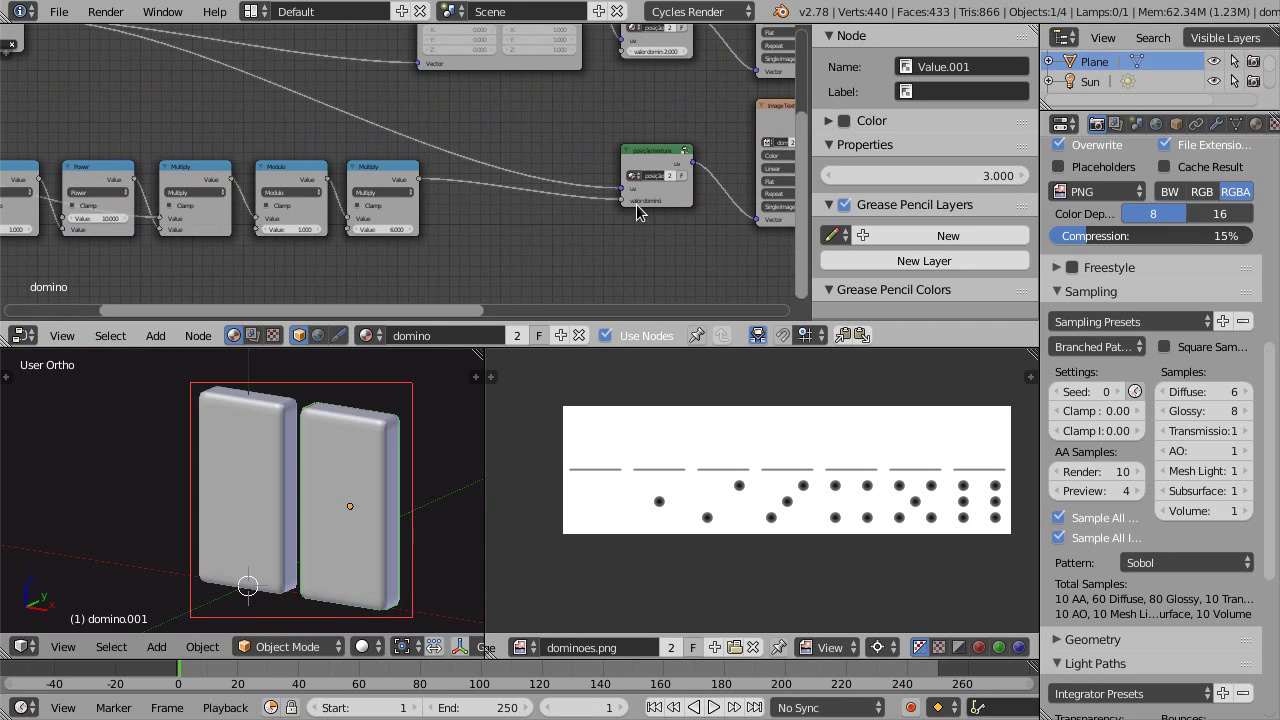
pyautogui.moveTo(292, 231); pyautogui.dragTo(480, 222, button='middle')
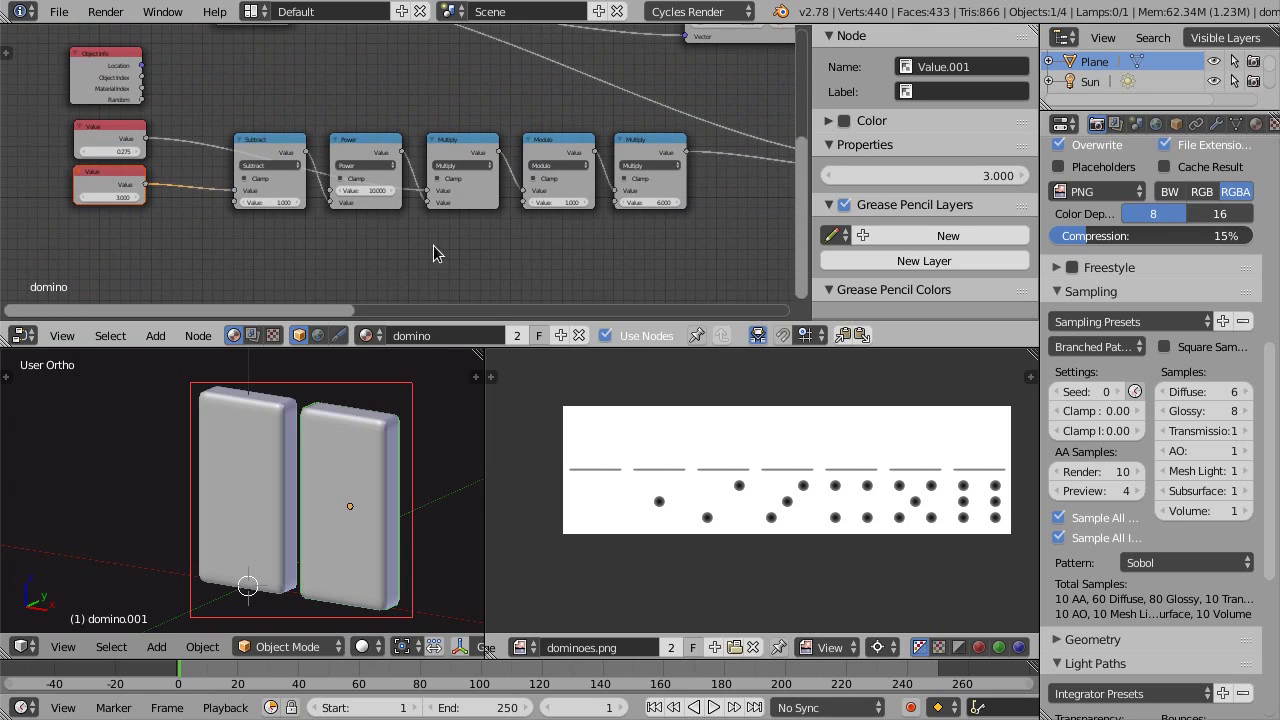
# Switch to rendered preview and link Object Info's Random output into the Subtract node
pyautogui.hotkey('shift', 'z')
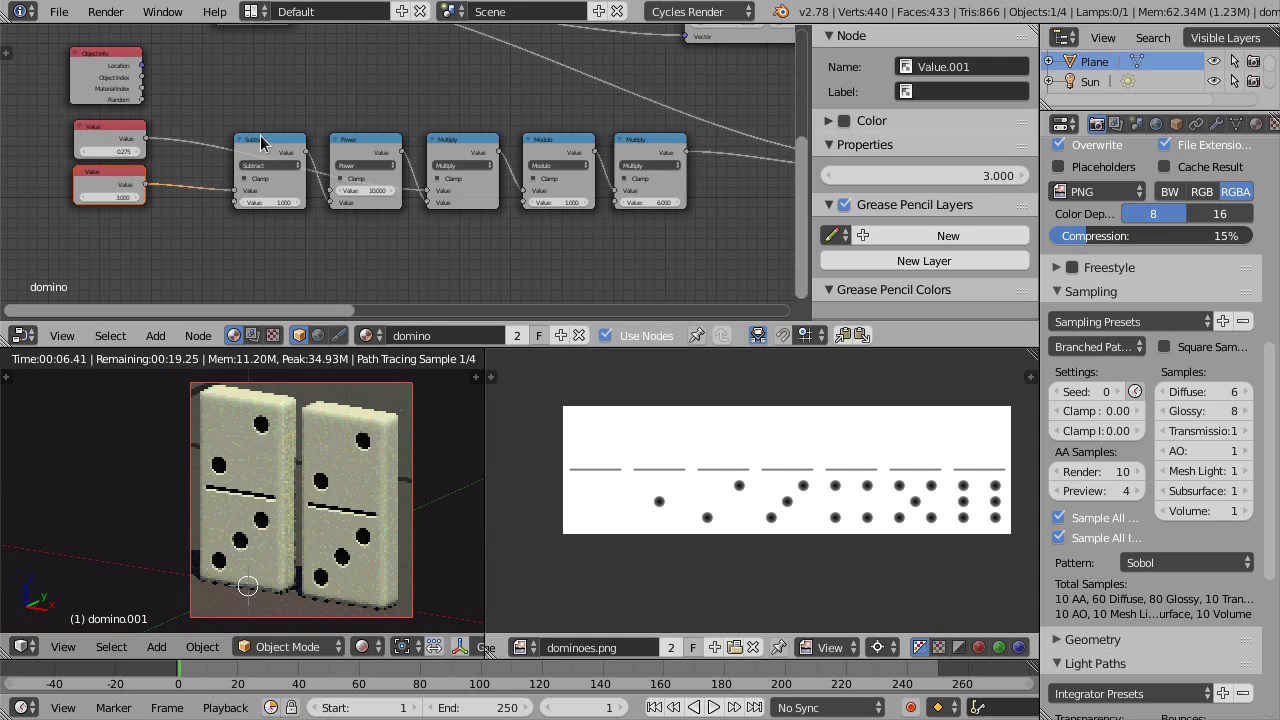
pyautogui.scroll(1, 193, 88)
pyautogui.scroll(1, 176, 92)
pyautogui.moveTo(128, 102)
pyautogui.mouseDown()
pyautogui.moveTo(458, 170)
pyautogui.moveTo(495, 220)
pyautogui.moveTo(486, 226)
pyautogui.mouseUp()
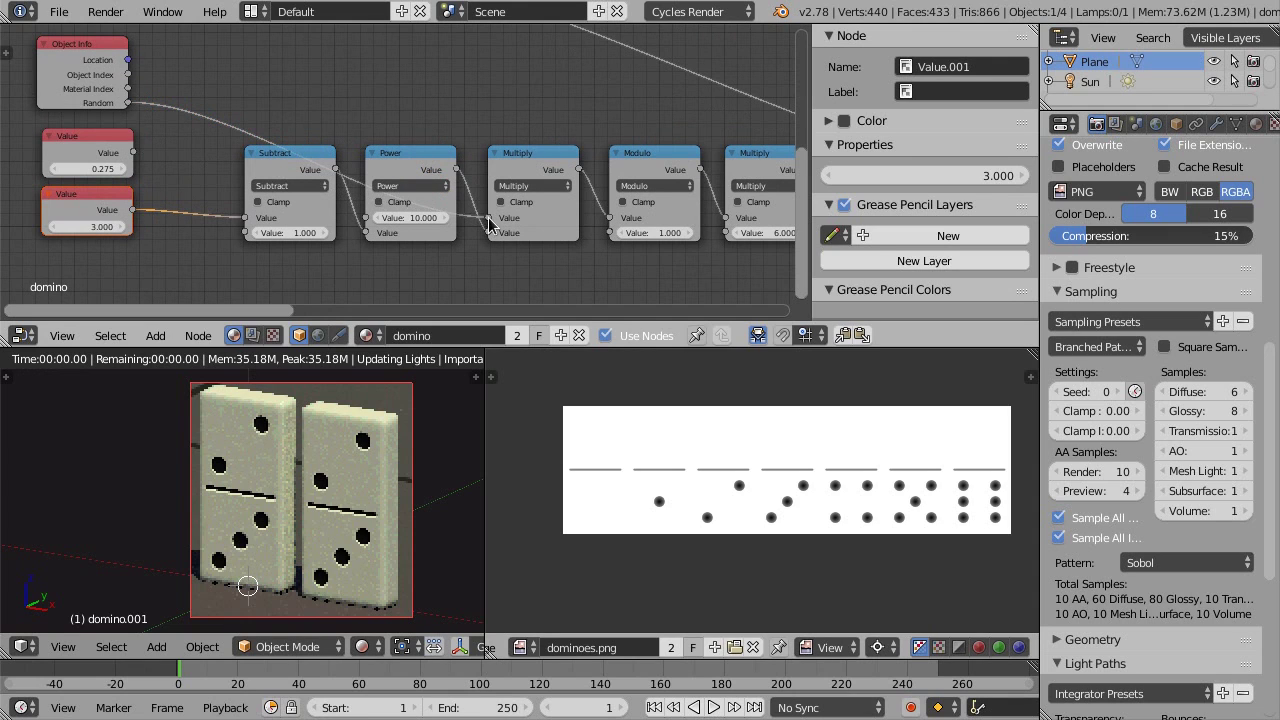
pyautogui.scroll(2, 473, 245)
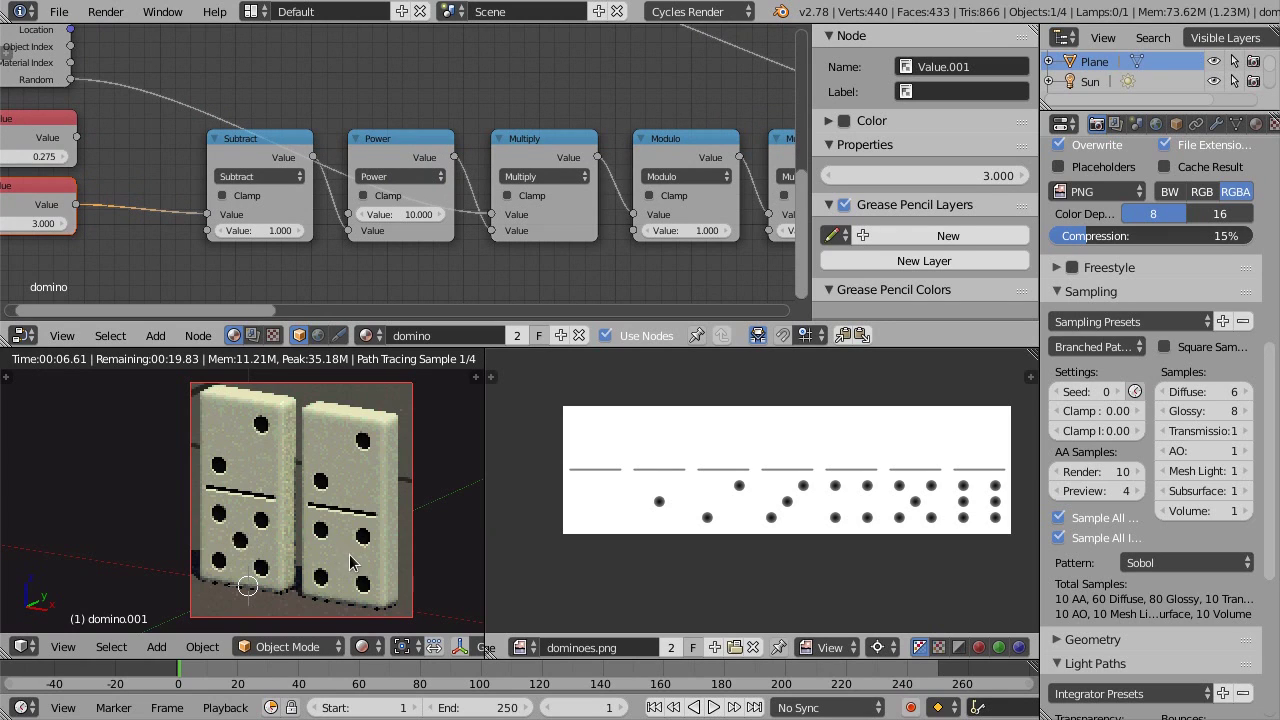
pyautogui.scroll(-2, 418, 137)
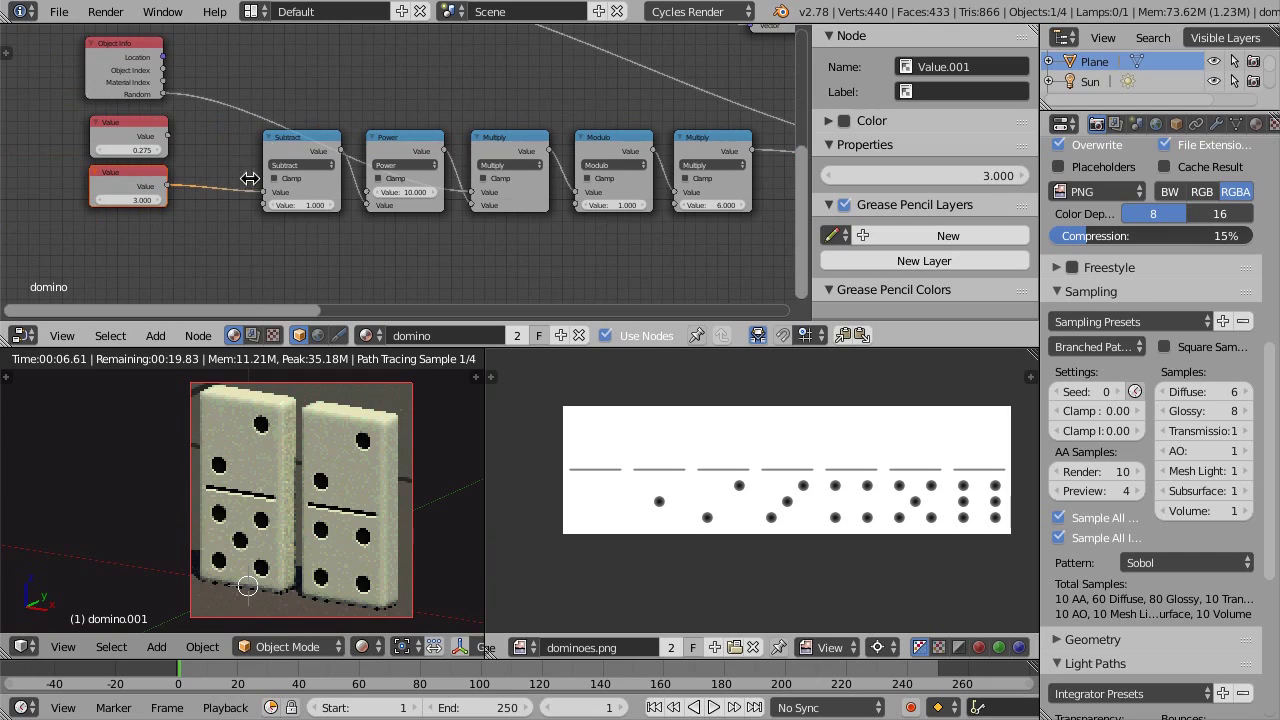
# Cut the links feeding Subtract and Multiply, then group all five math nodes with Ctrl+G
pyautogui.click(213, 210)
pyautogui.moveTo(211, 84); pyautogui.dragTo(211, 240)
pyautogui.keyDown('ctrl'); pyautogui.moveTo(213, 239); pyautogui.dragTo(213, 239, button='right'); pyautogui.keyUp('ctrl')
pyautogui.press('b')
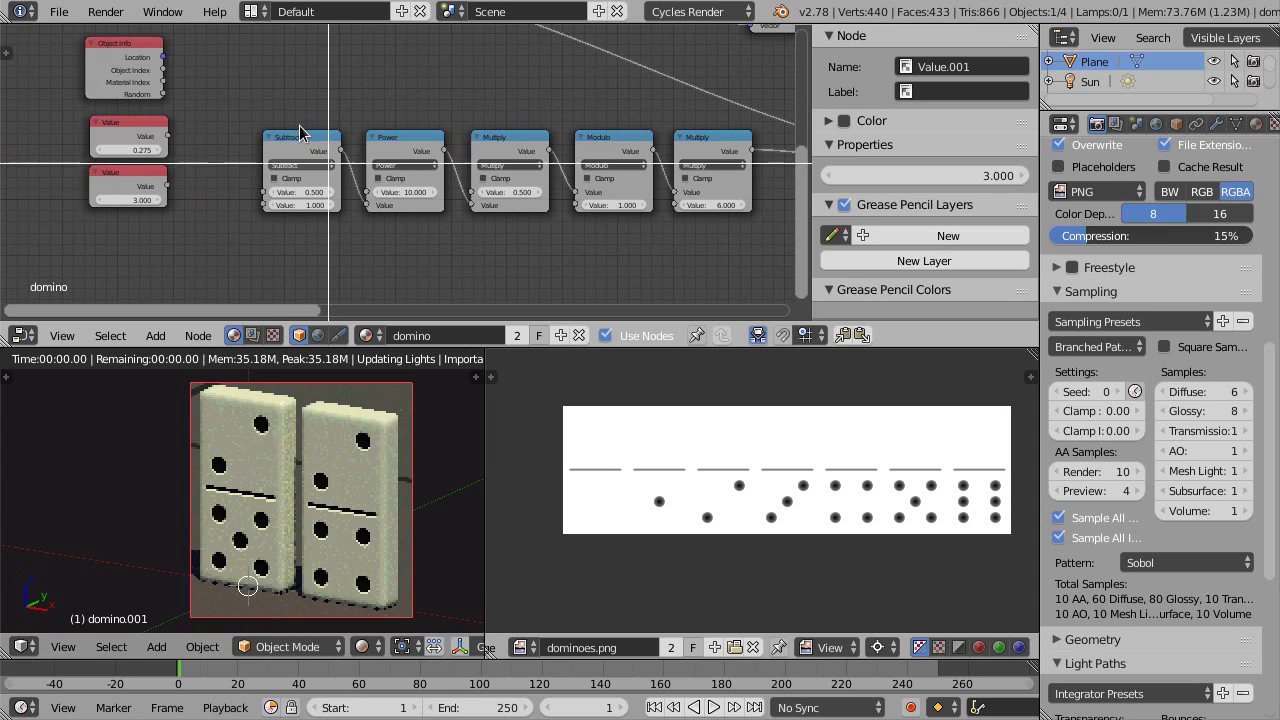
pyautogui.moveTo(297, 115); pyautogui.dragTo(315, 152)
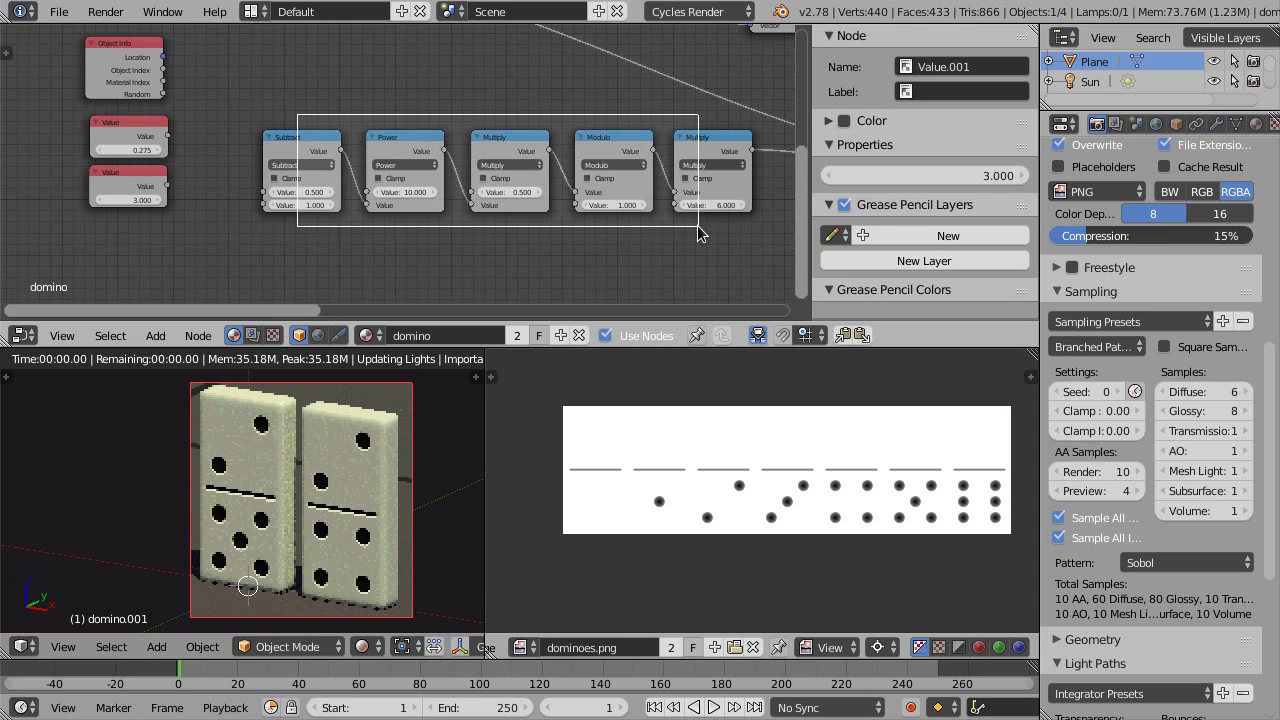
pyautogui.moveTo(620, 231); pyautogui.dragTo(697, 225)
pyautogui.hotkey('shift', 'z')
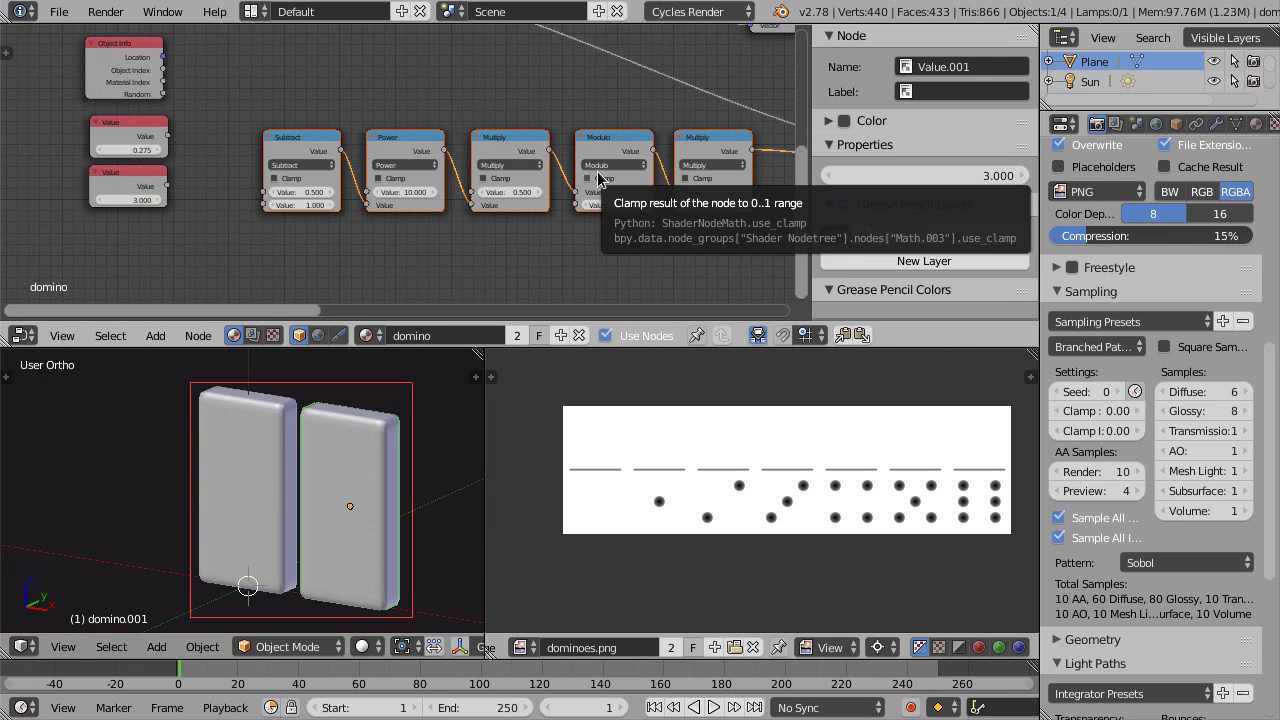
pyautogui.hotkey('ctrl', 'g')
# Inside the group, connect the Multiply, Subtract and second Multiply inputs to the Group Input
pyautogui.press('Home')
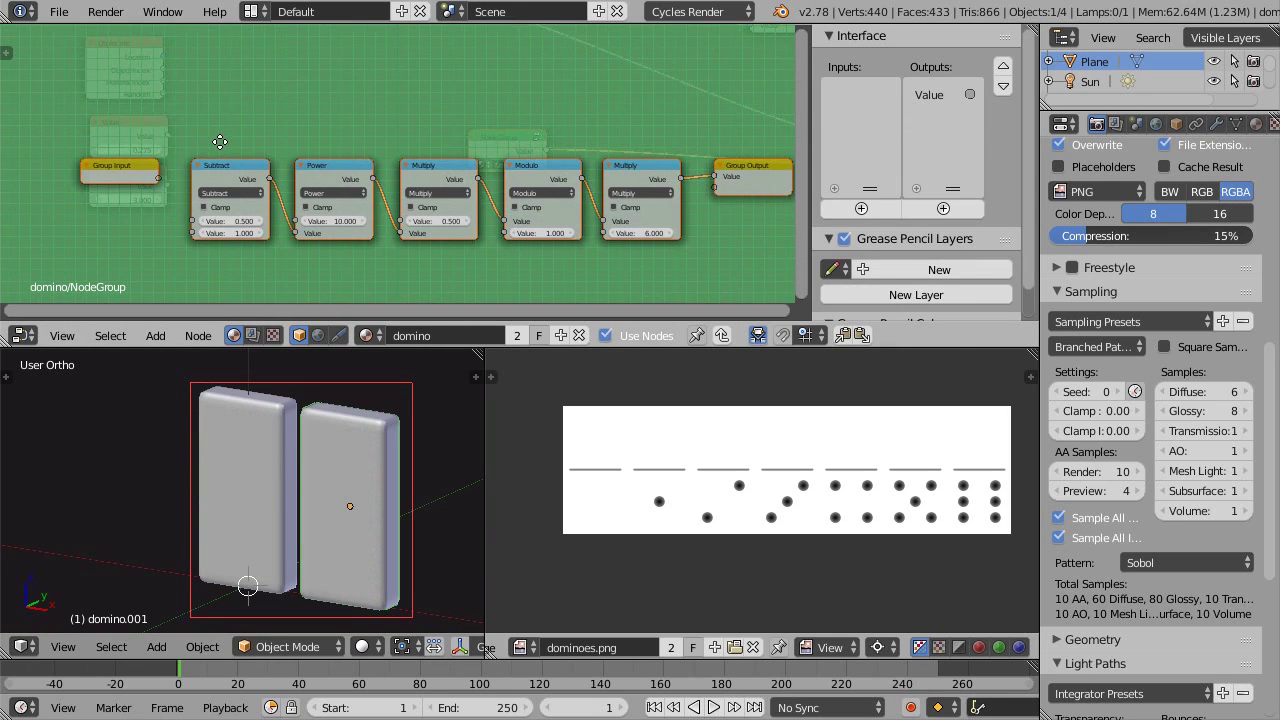
pyautogui.scroll(1, 140, 133)
pyautogui.scroll(1, 173, 157)
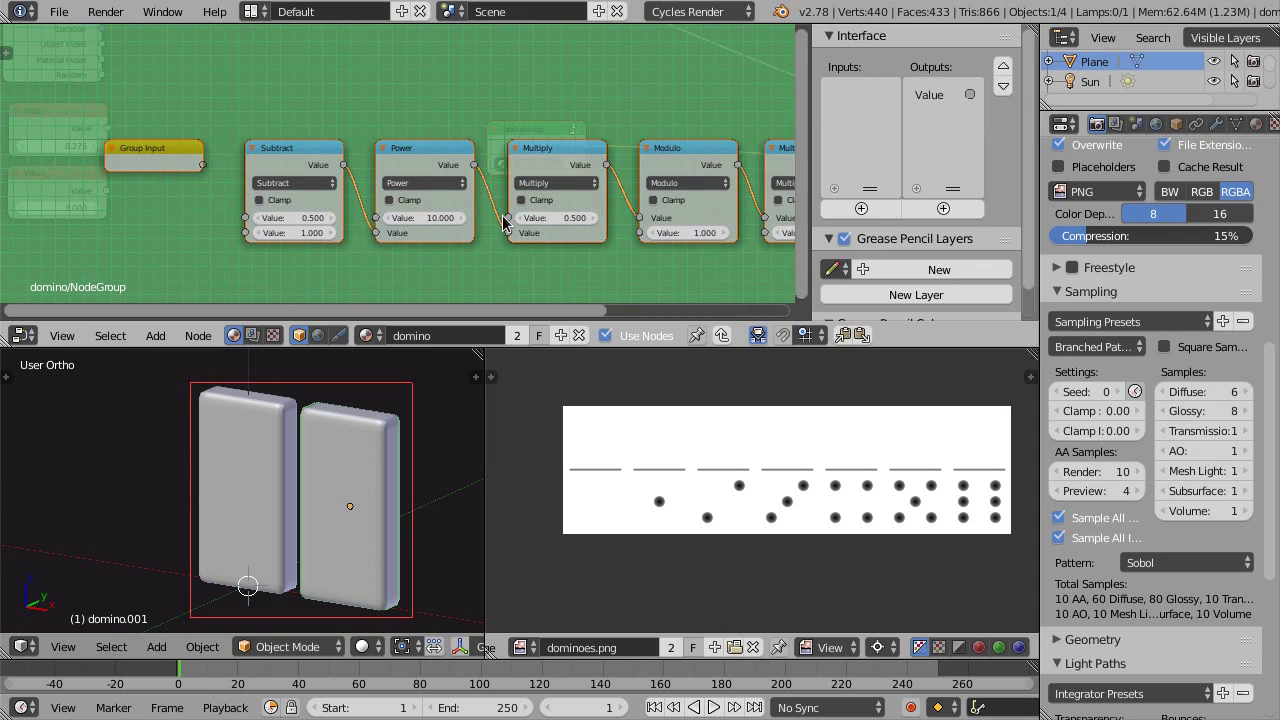
pyautogui.moveTo(505, 222); pyautogui.dragTo(207, 162)
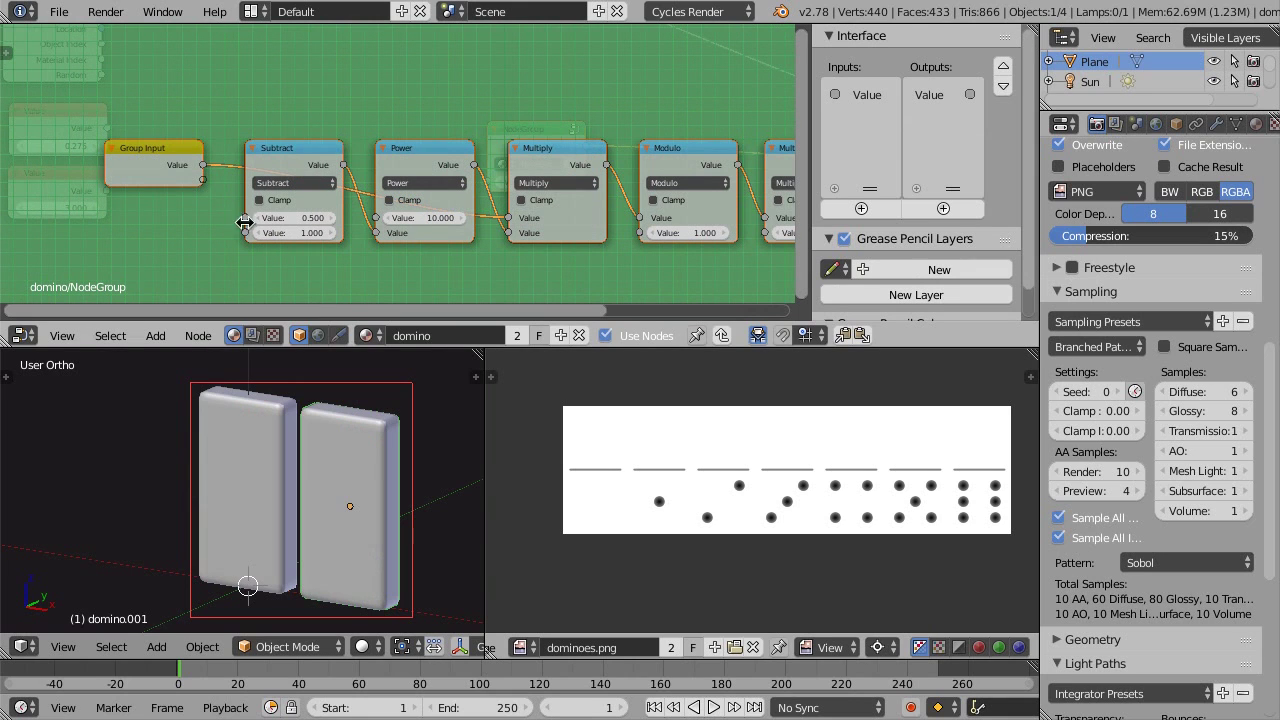
pyautogui.moveTo(245, 217); pyautogui.dragTo(203, 183)
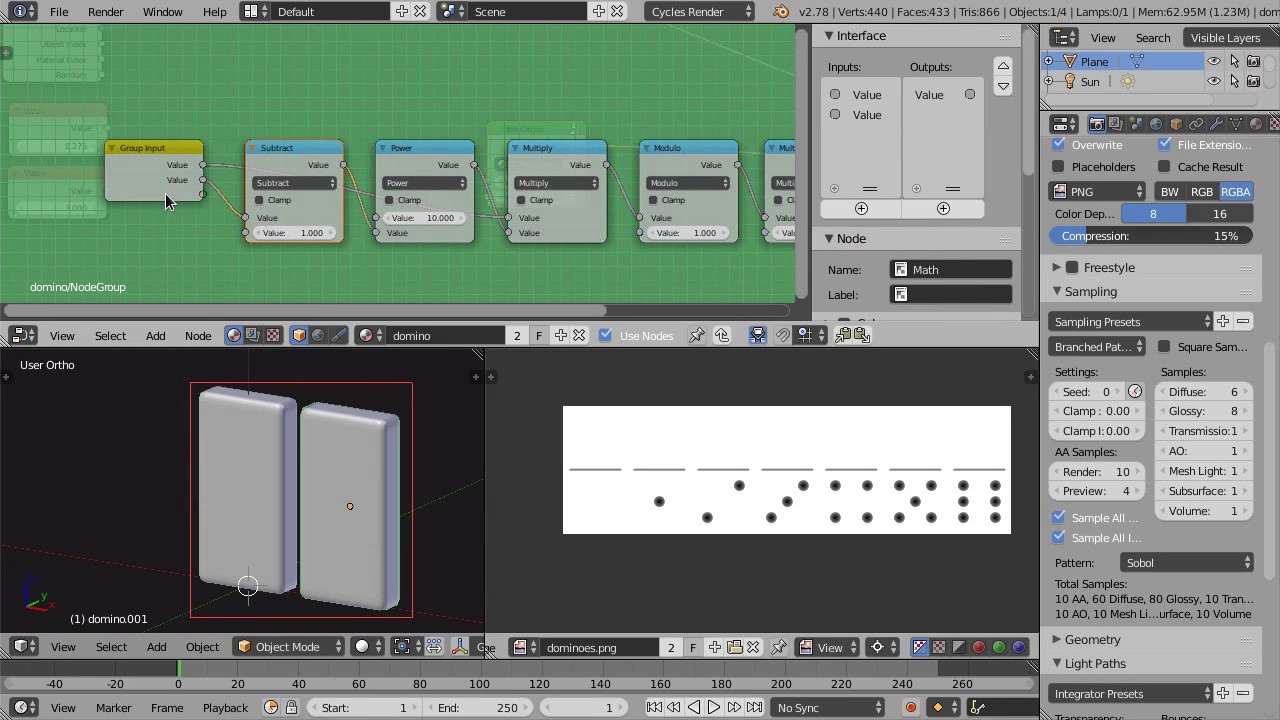
pyautogui.scroll(-2, 166, 194)
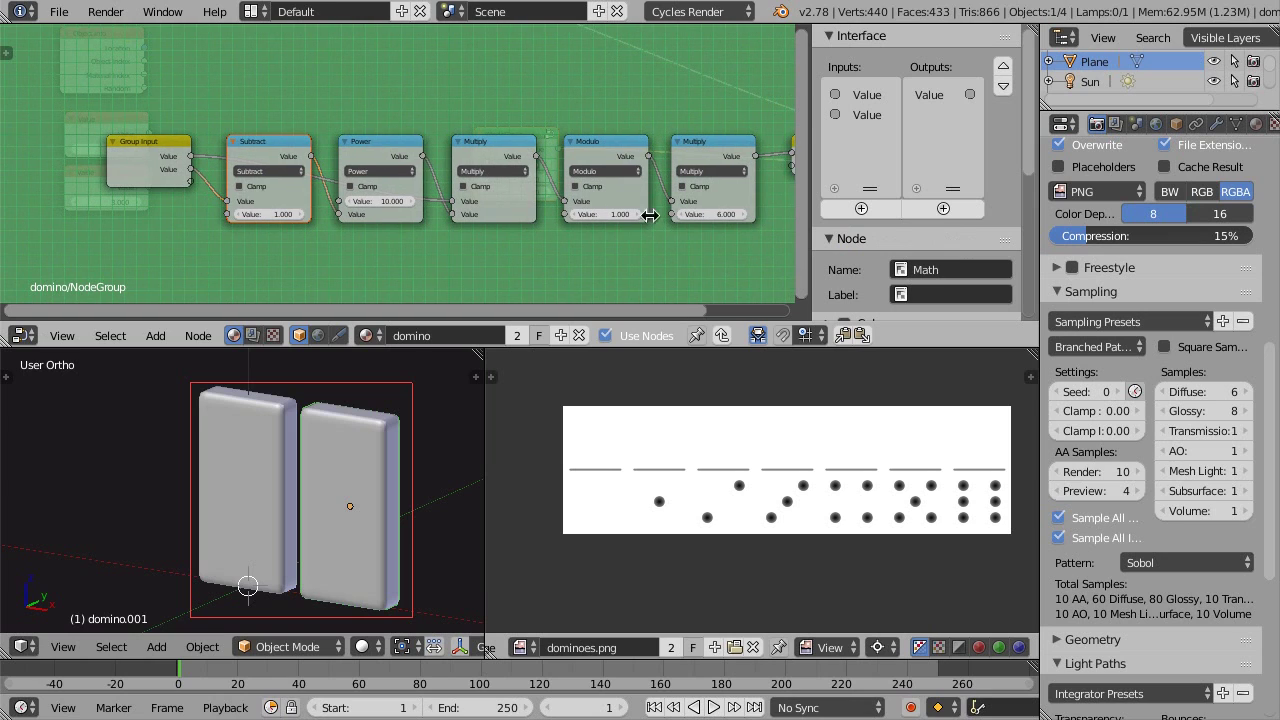
pyautogui.moveTo(672, 215)
pyautogui.mouseDown()
pyautogui.moveTo(592, 262)
pyautogui.moveTo(193, 188)
pyautogui.moveTo(171, 195)
pyautogui.mouseUp()
pyautogui.scroll(1, 139, 209)
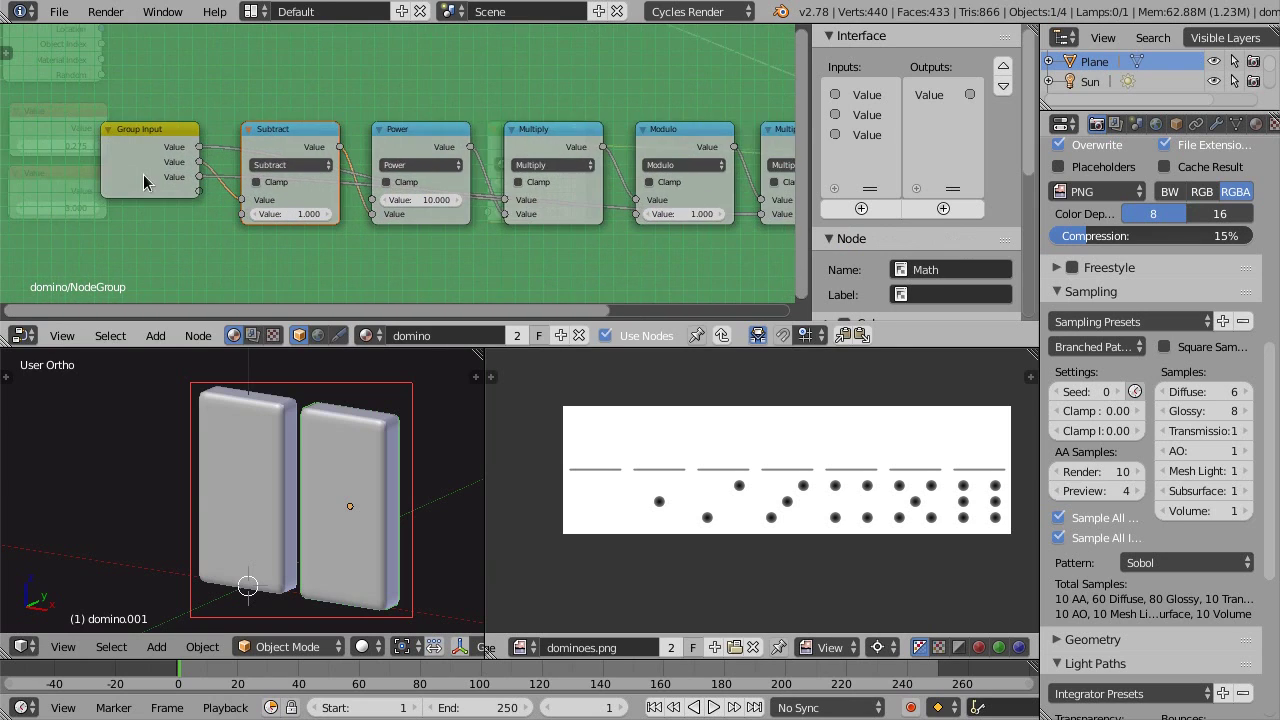
# Rename the first group input 'valor aleatório' with a default of 0
pyautogui.click(867, 95)
pyautogui.click(931, 236)
pyautogui.write('valor aleatório')
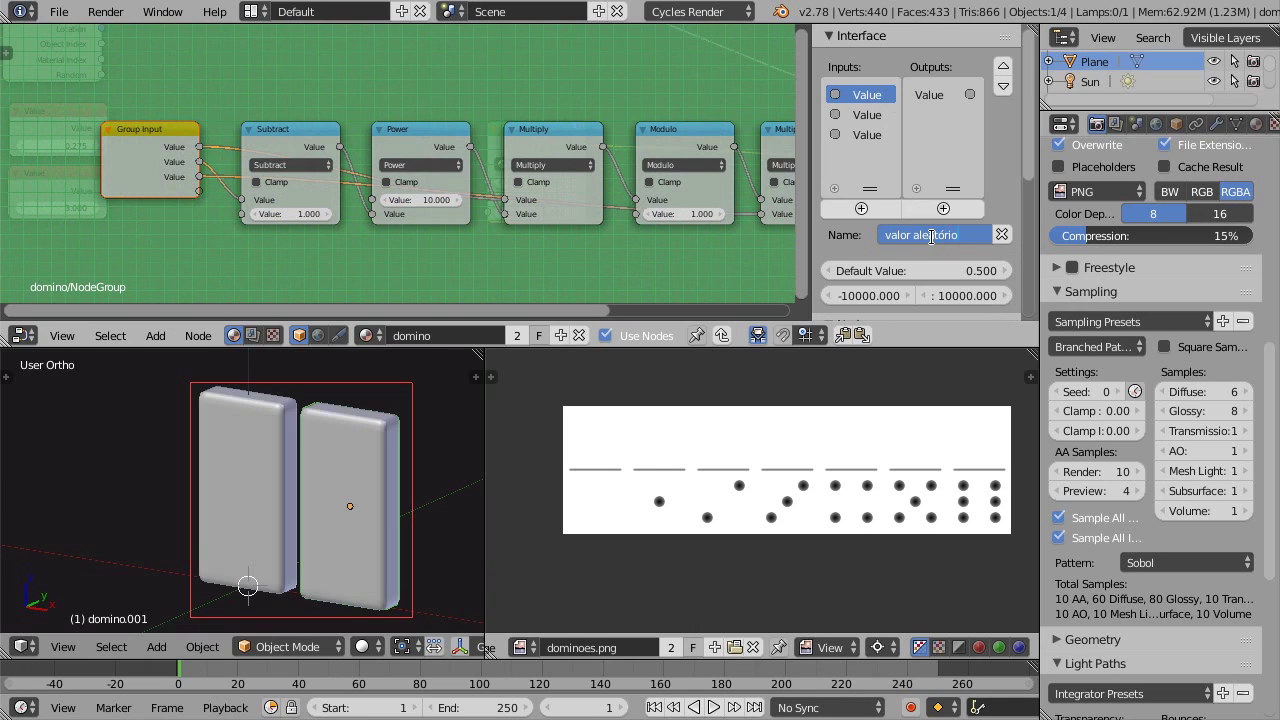
pyautogui.press('Return')
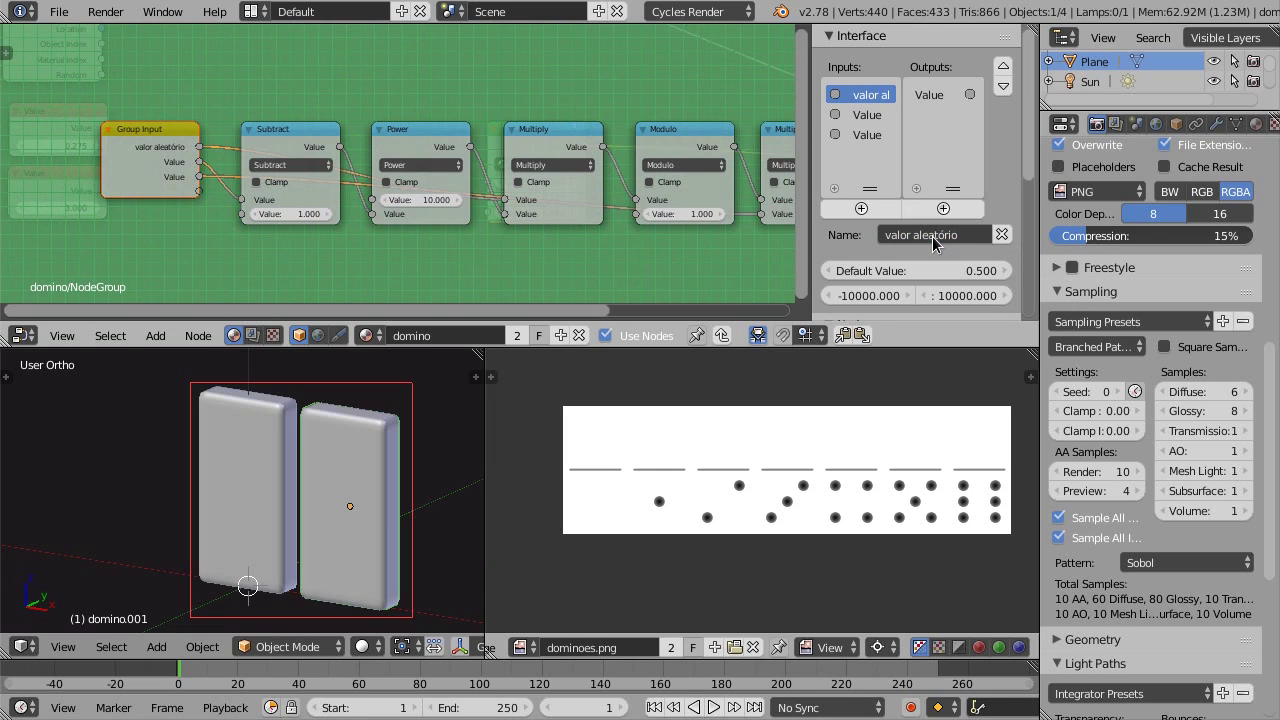
pyautogui.click(908, 270)
pyautogui.write('0')
pyautogui.press('Return')
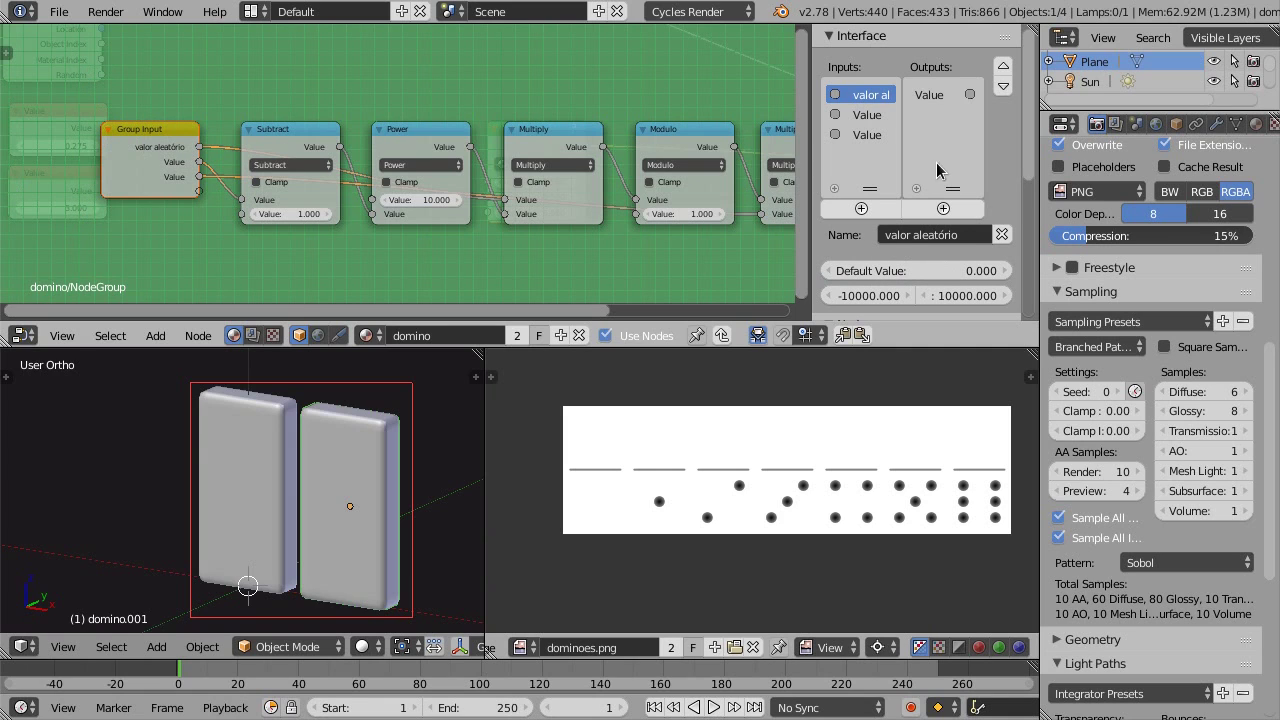
# Rename the second input 'casa décimal' with default 1, minimum 1 and maximum 20
pyautogui.click(866, 116)
pyautogui.click(918, 239)
pyautogui.write('casa decimal')
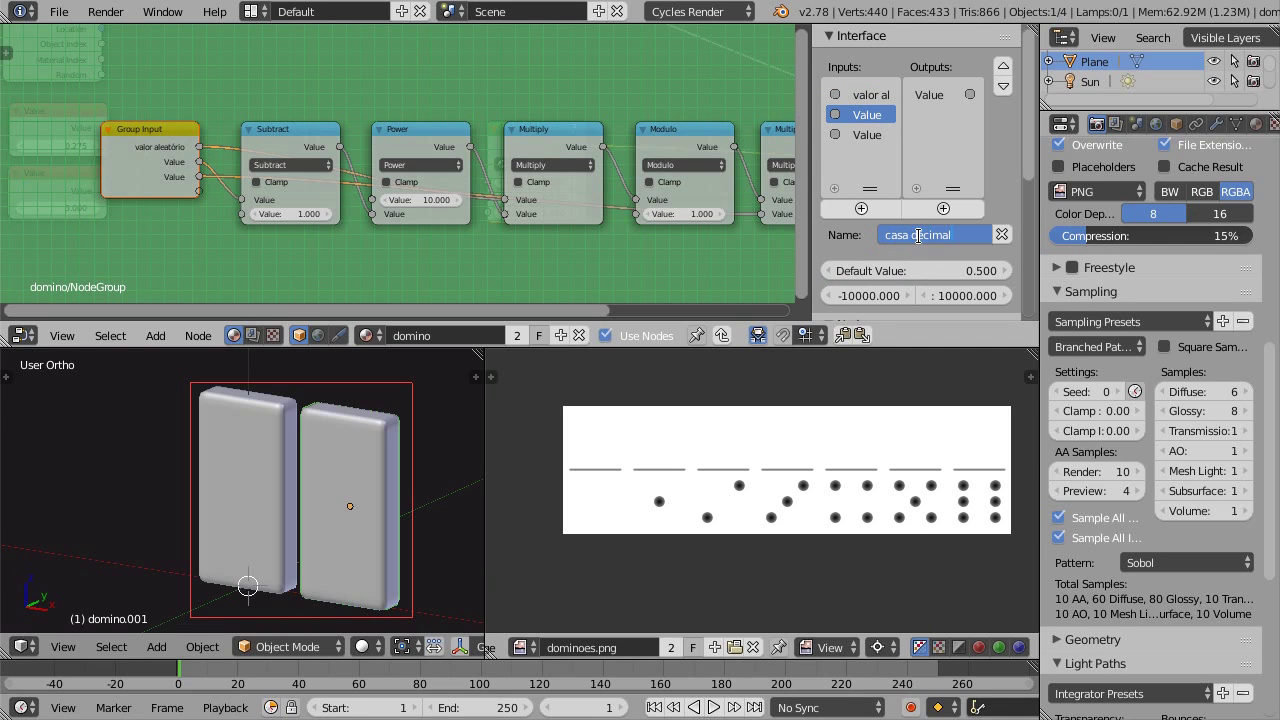
pyautogui.press('Return')
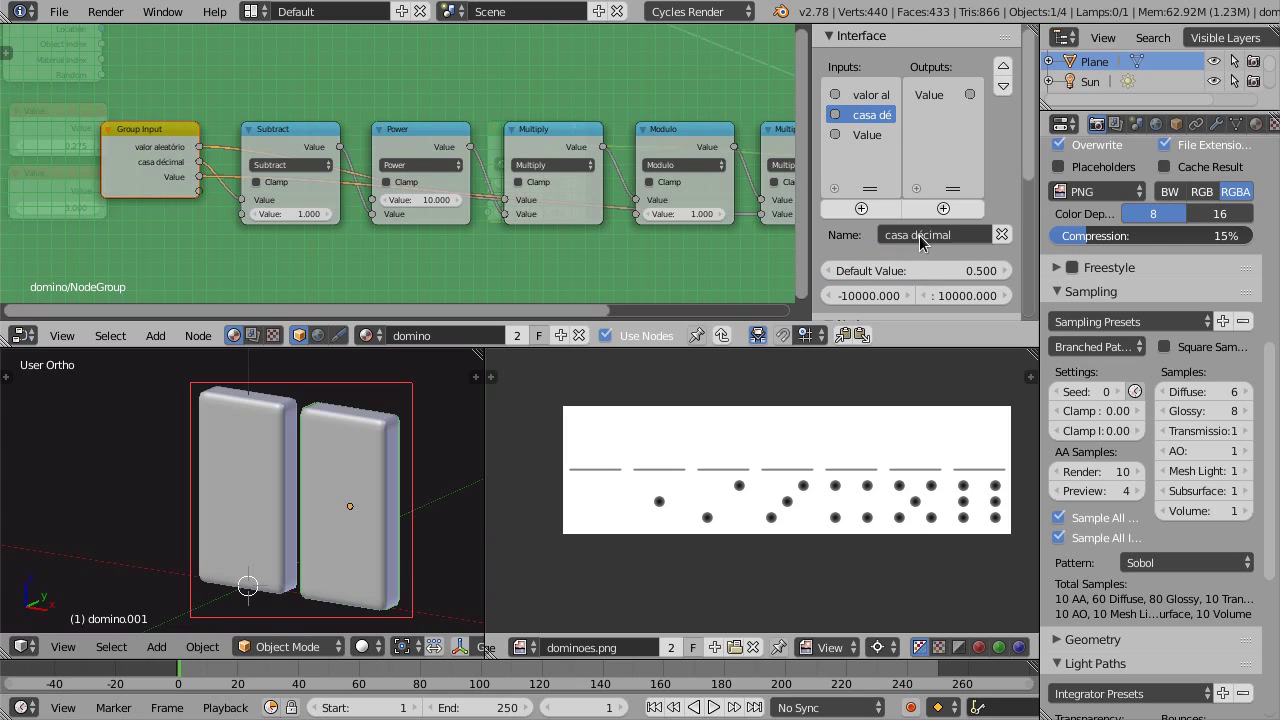
pyautogui.click(920, 266)
pyautogui.write('1')
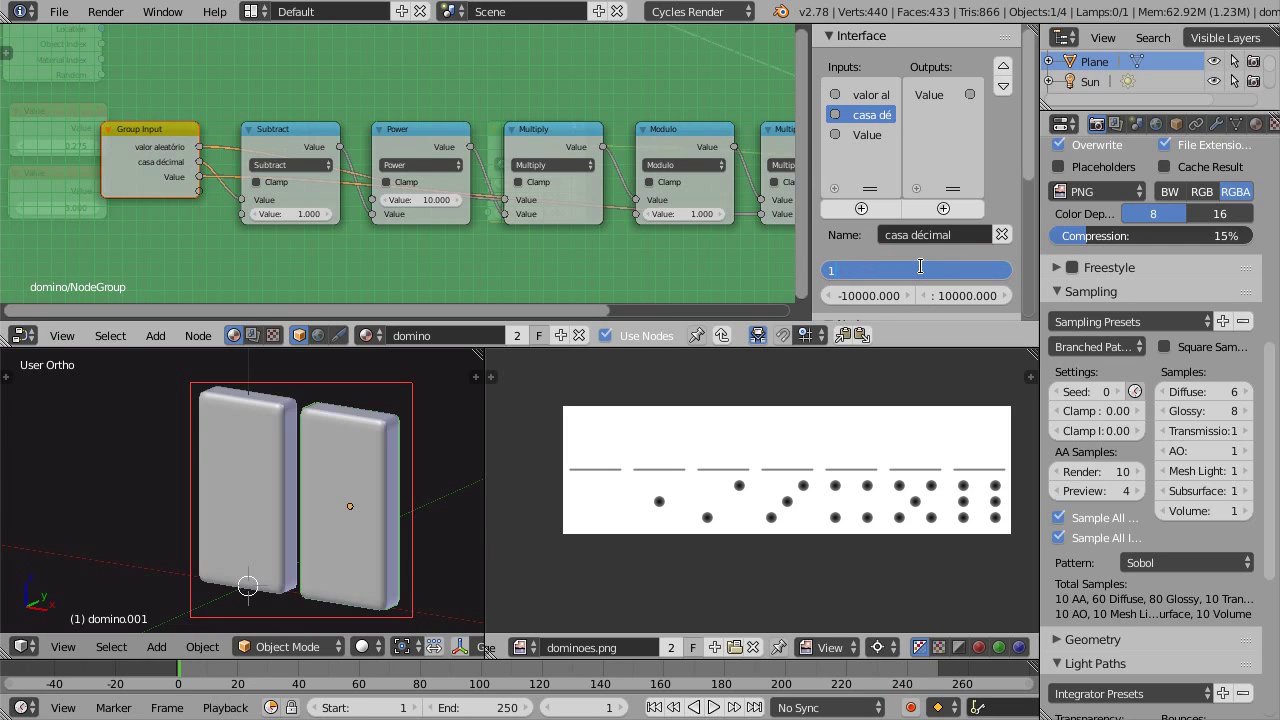
pyautogui.press('Return')
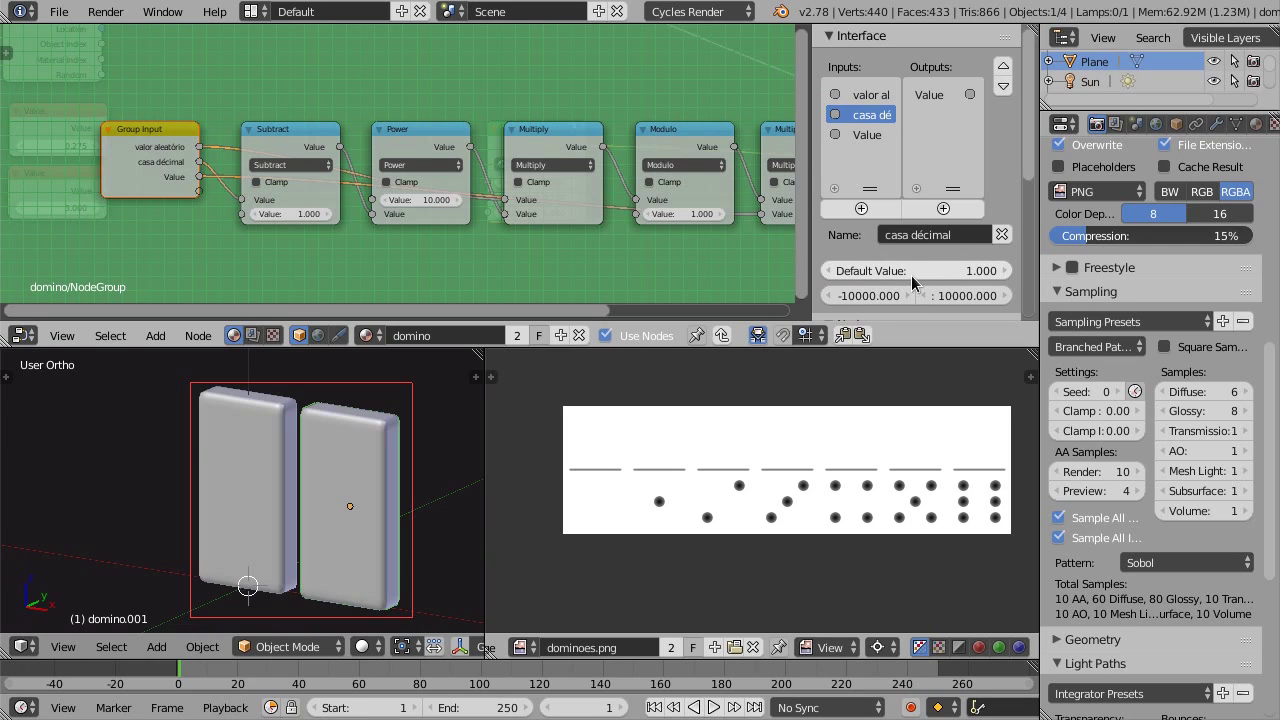
pyautogui.click(882, 295)
pyautogui.write('1')
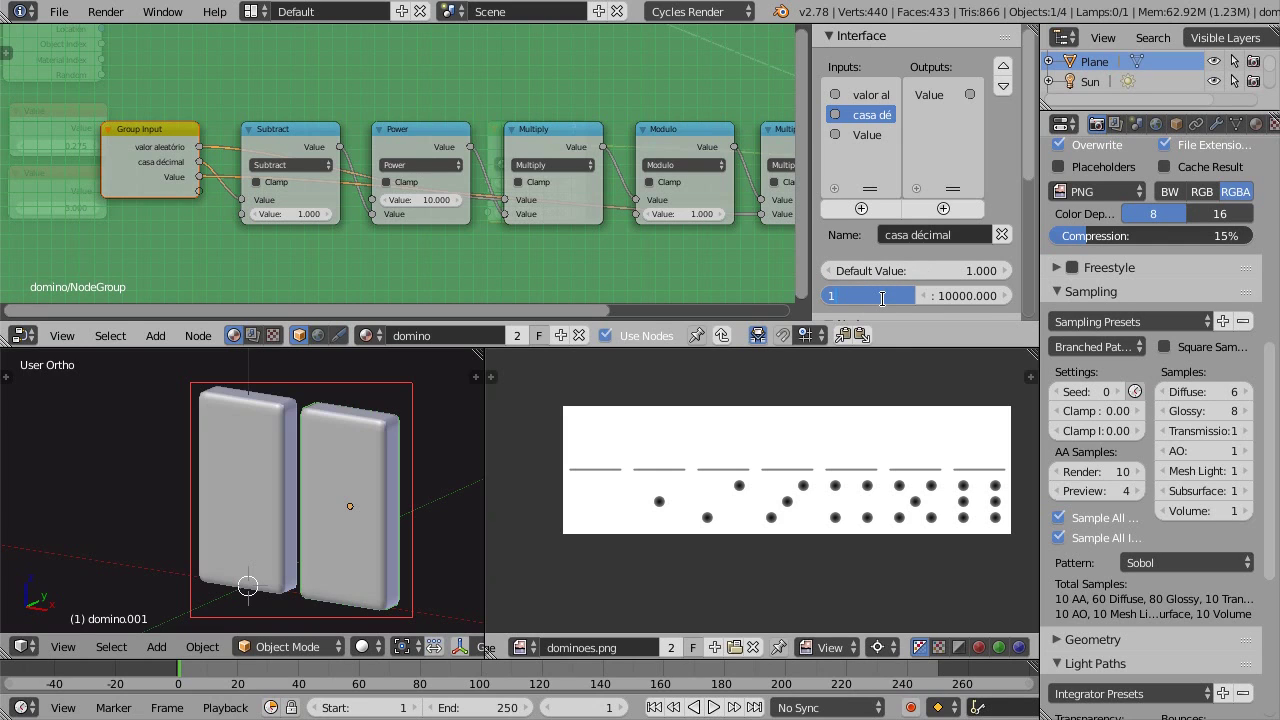
pyautogui.press('Tab')
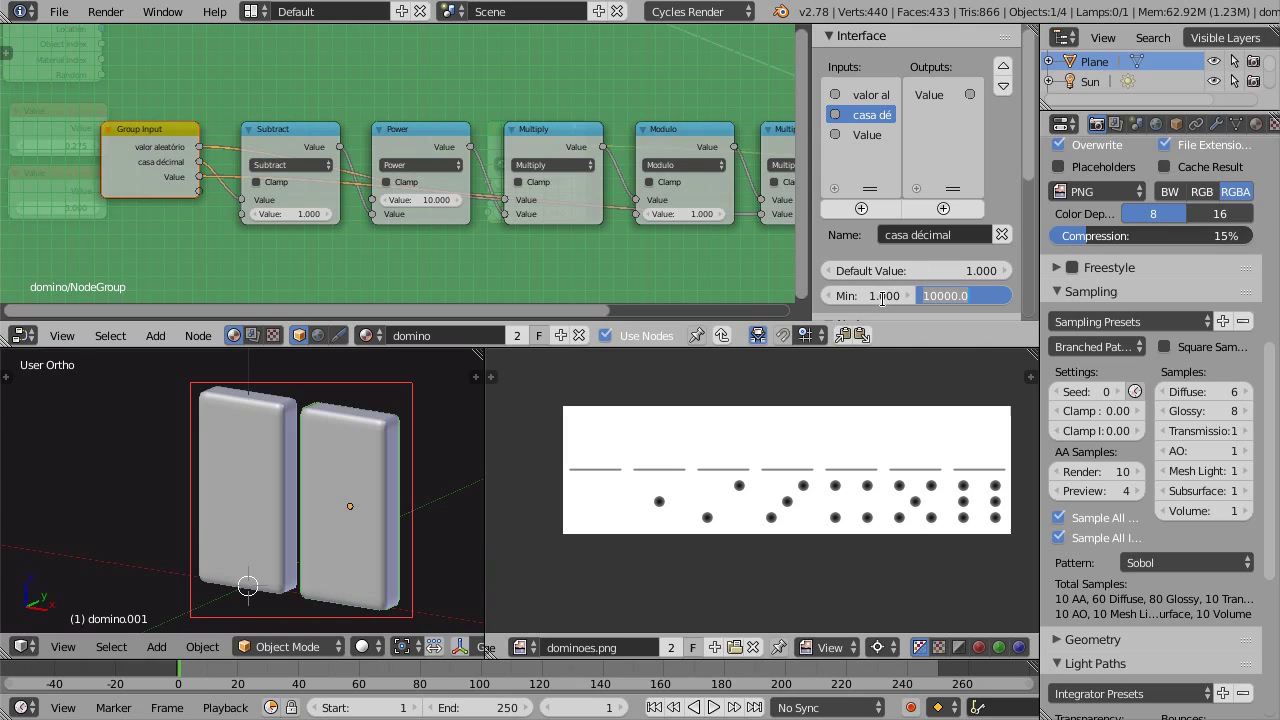
pyautogui.write('20')
pyautogui.press('Return')
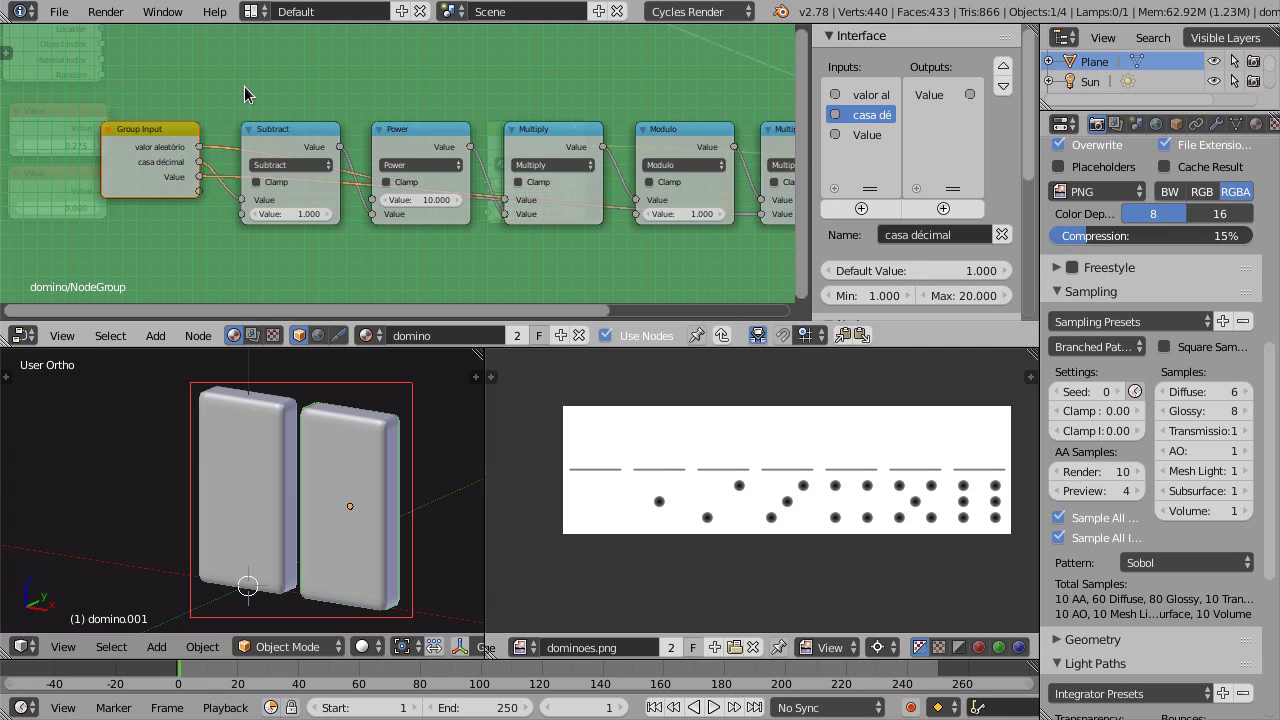
# Rename the third input 'valor máximo' with minimum 0 and maximum 100
pyautogui.moveTo(220, 100); pyautogui.dragTo(232, 96, button='middle')
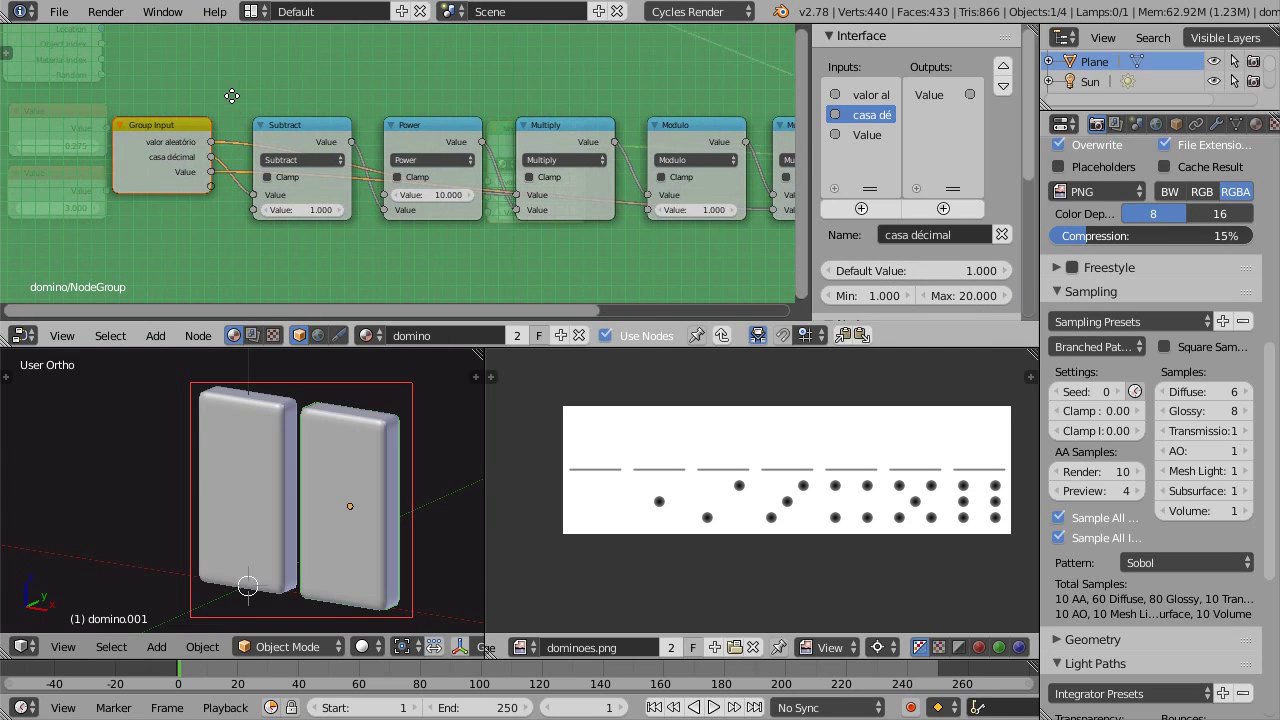
pyautogui.click(864, 134)
pyautogui.click(912, 236)
pyautogui.write('valor máximo')
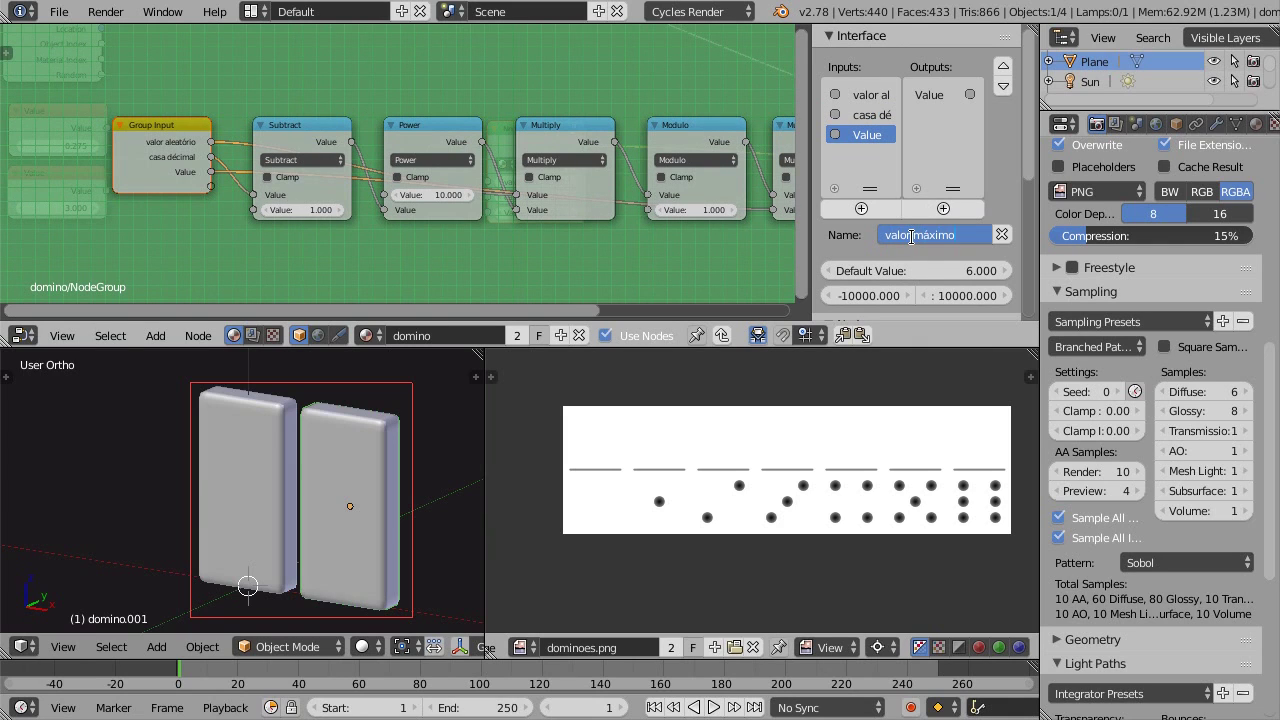
pyautogui.press('Return')
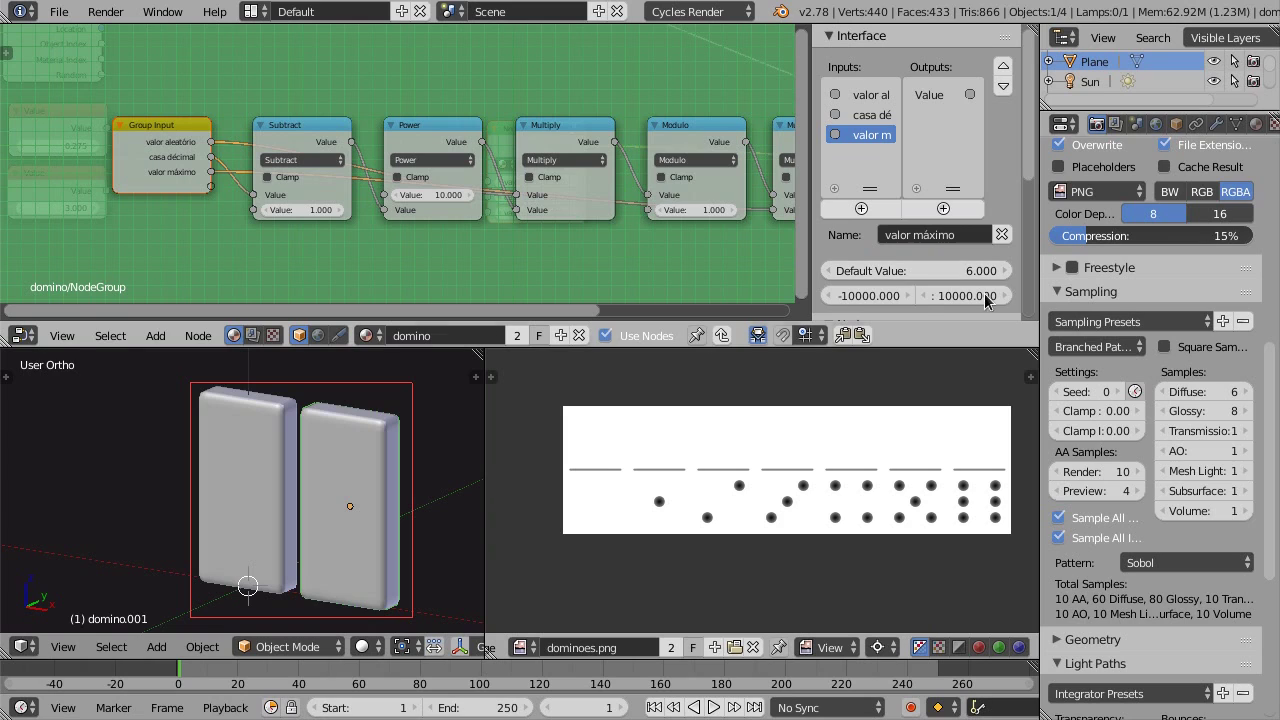
pyautogui.click(871, 295)
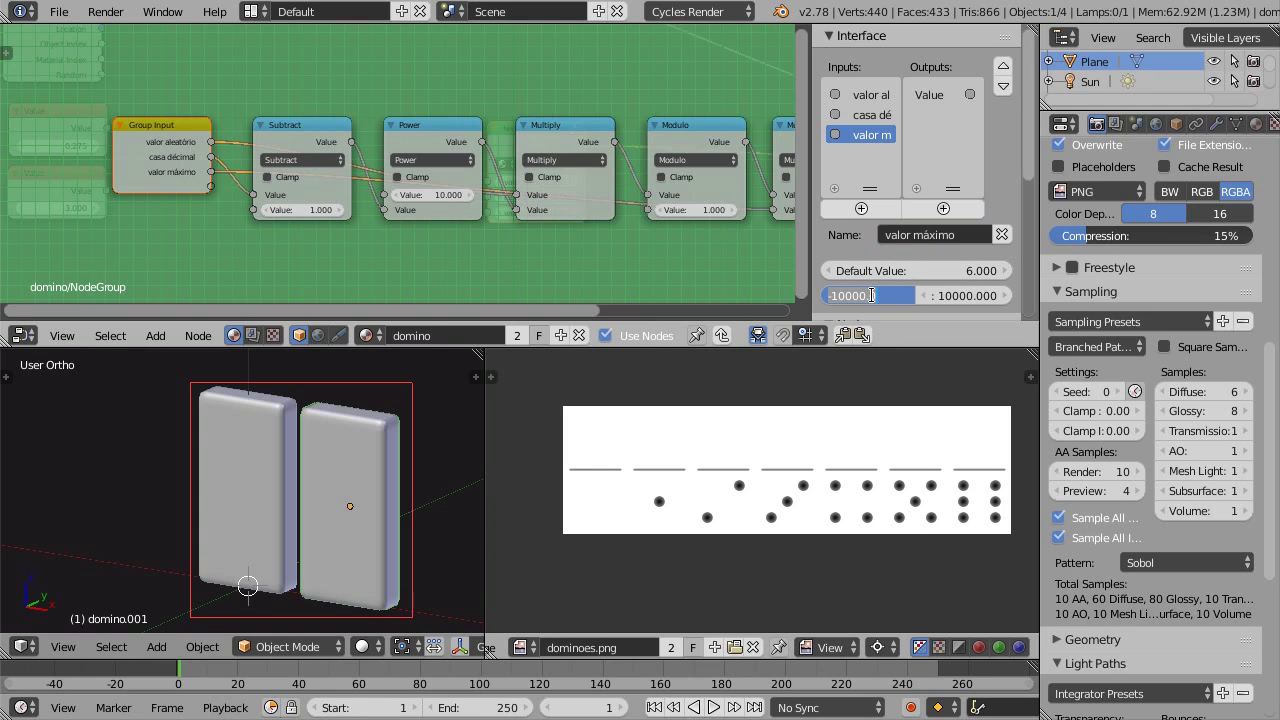
pyautogui.write('0')
pyautogui.press('Tab')
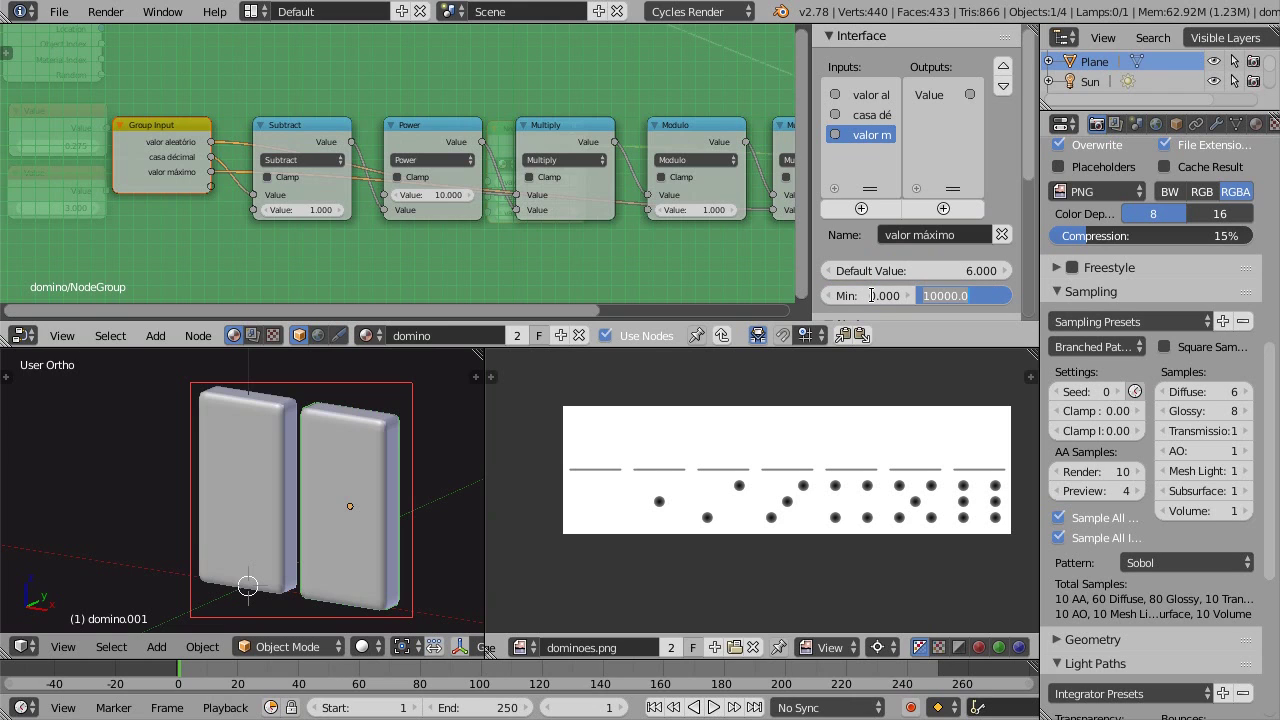
pyautogui.write('100')
pyautogui.press('Return')
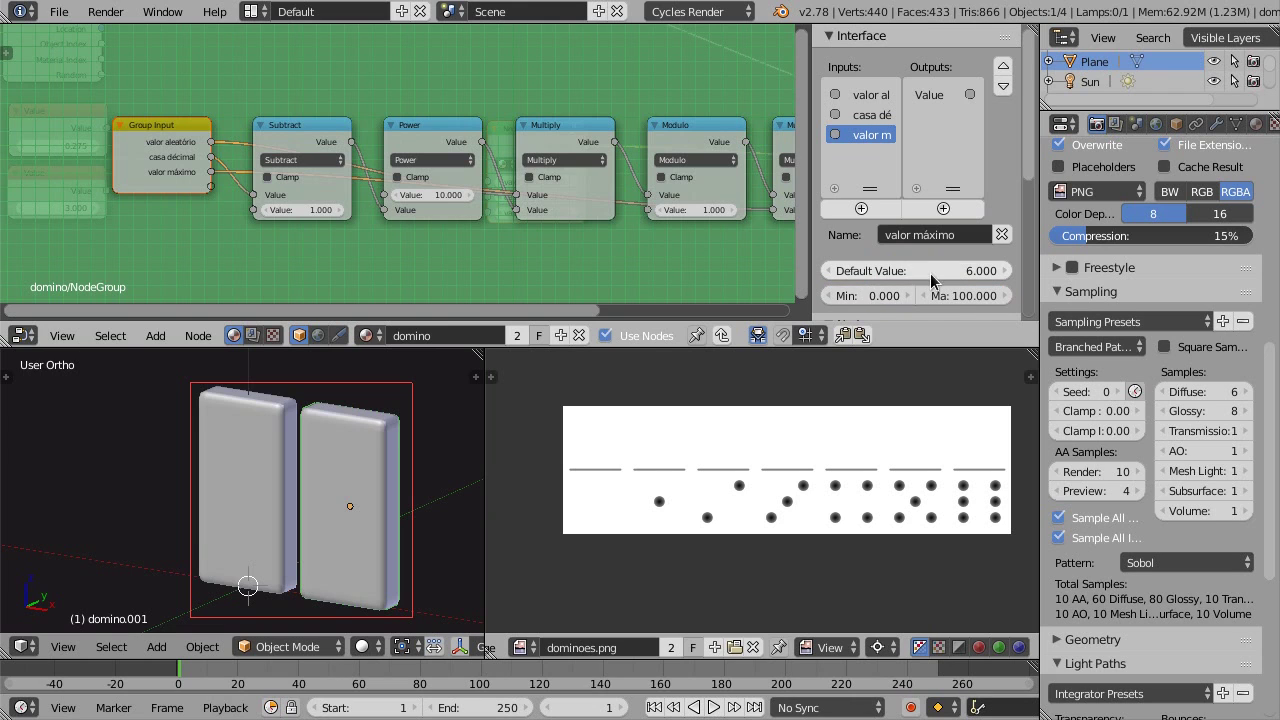
pyautogui.scroll(-2, 332, 198)
pyautogui.scroll(1, 370, 195)
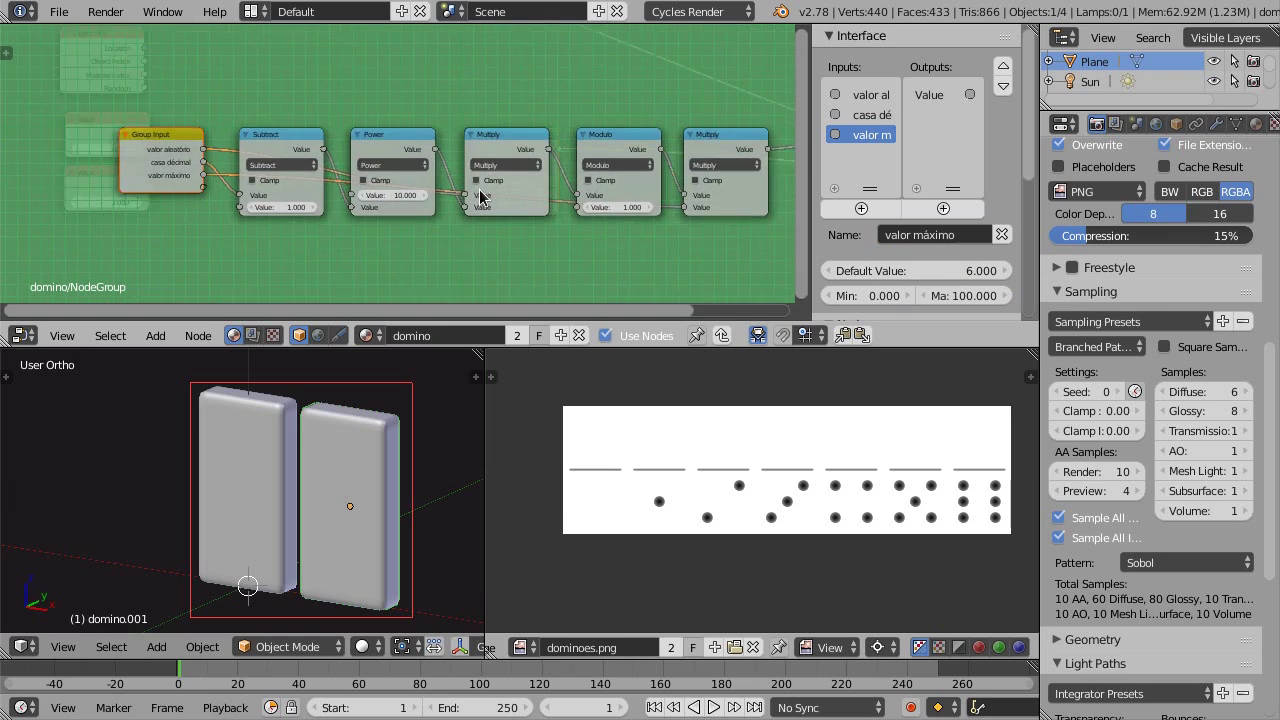
pyautogui.scroll(-1, 380, 210)
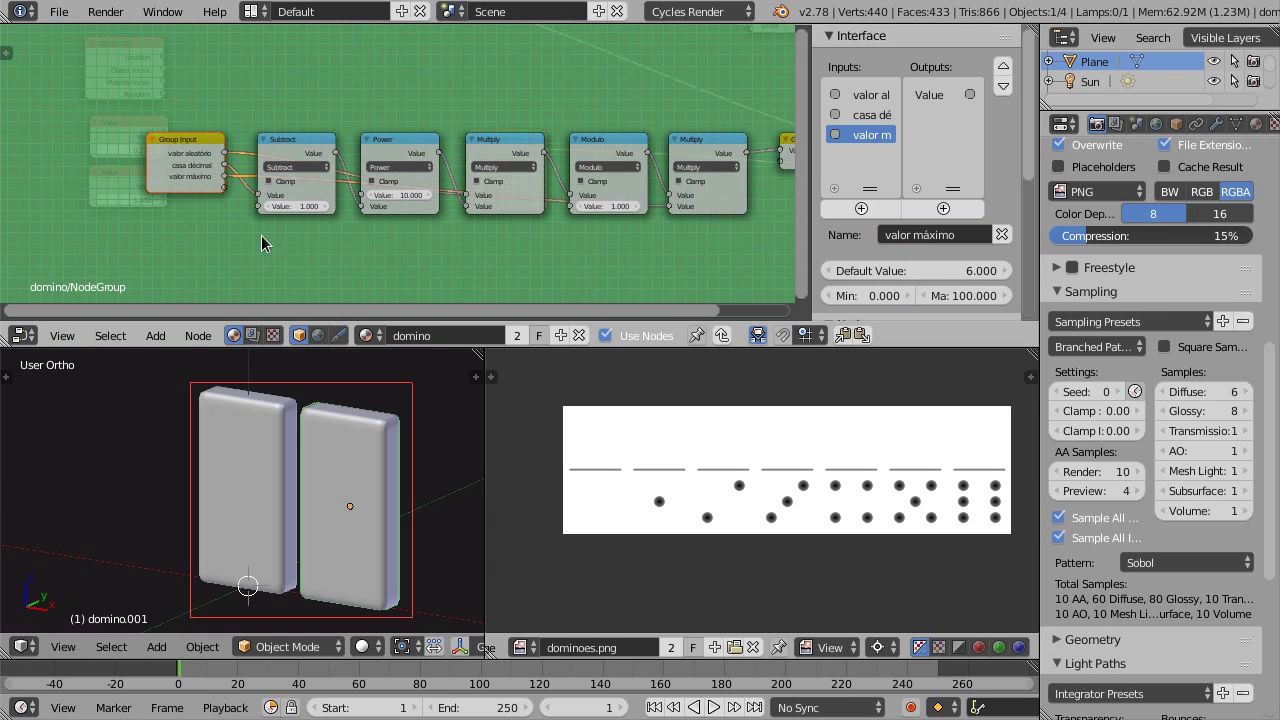
pyautogui.scroll(1, 200, 210)
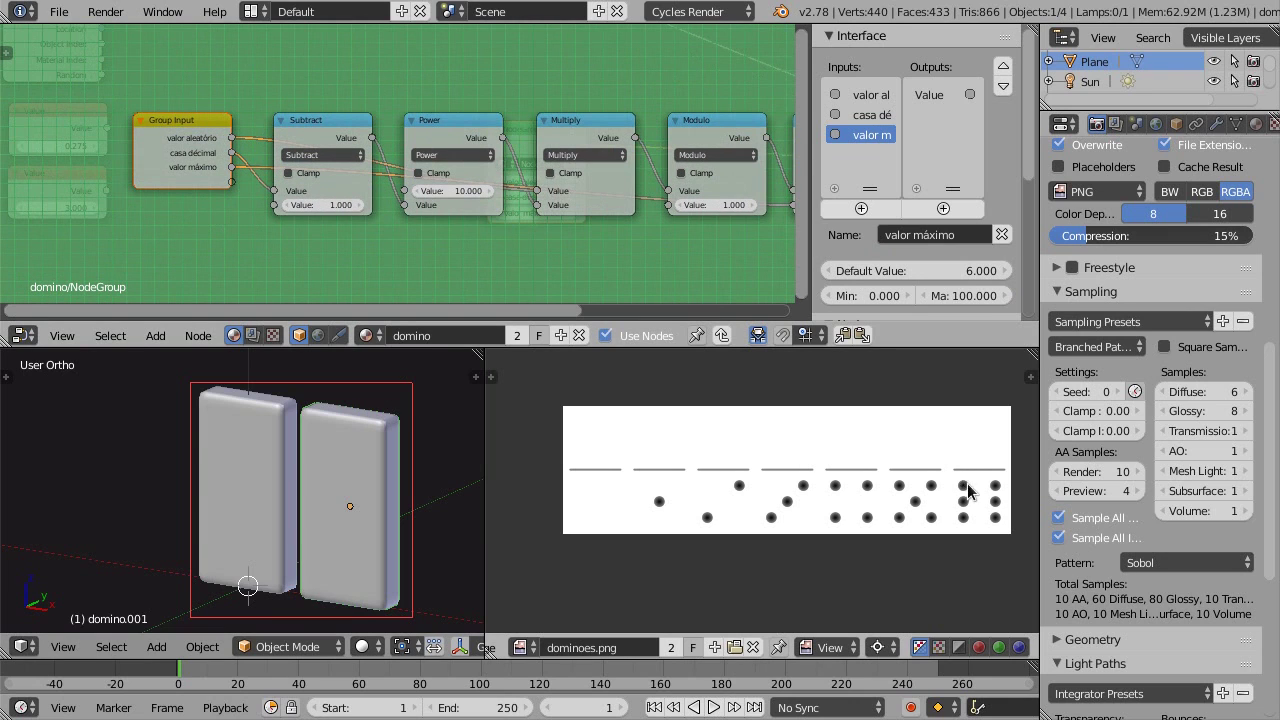
pyautogui.moveTo(366, 186)
pyautogui.mouseDown(button='middle')
pyautogui.moveTo(397, 218)
pyautogui.moveTo(183, 210)
pyautogui.moveTo(179, 222)
pyautogui.moveTo(262, 206)
pyautogui.mouseUp(button='middle')
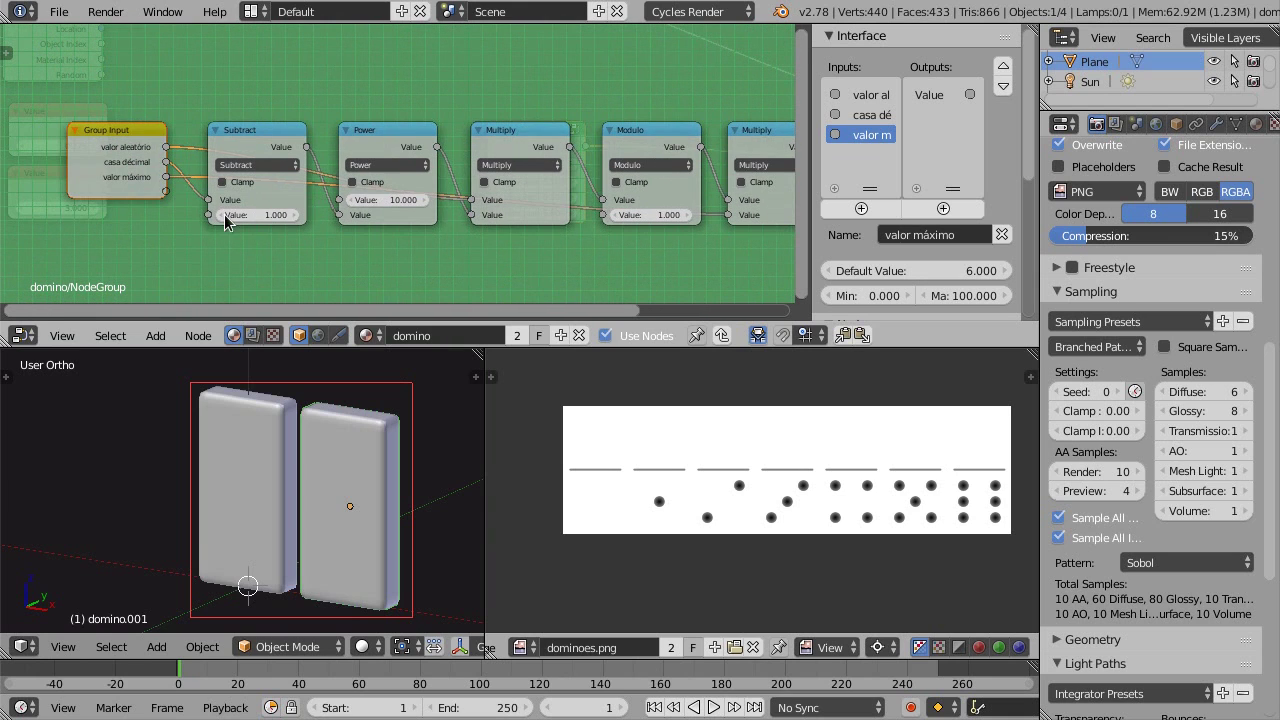
# Back in the material, link Object Info Random to valor aleatório and set casa décimal to 1
pyautogui.press('Tab')
pyautogui.moveTo(359, 123)
pyautogui.mouseDown(button='middle')
pyautogui.moveTo(190, 122)
pyautogui.moveTo(283, 123)
pyautogui.mouseUp(button='middle')
pyautogui.scroll(2, 120, 112)
pyautogui.scroll(1, 106, 77)
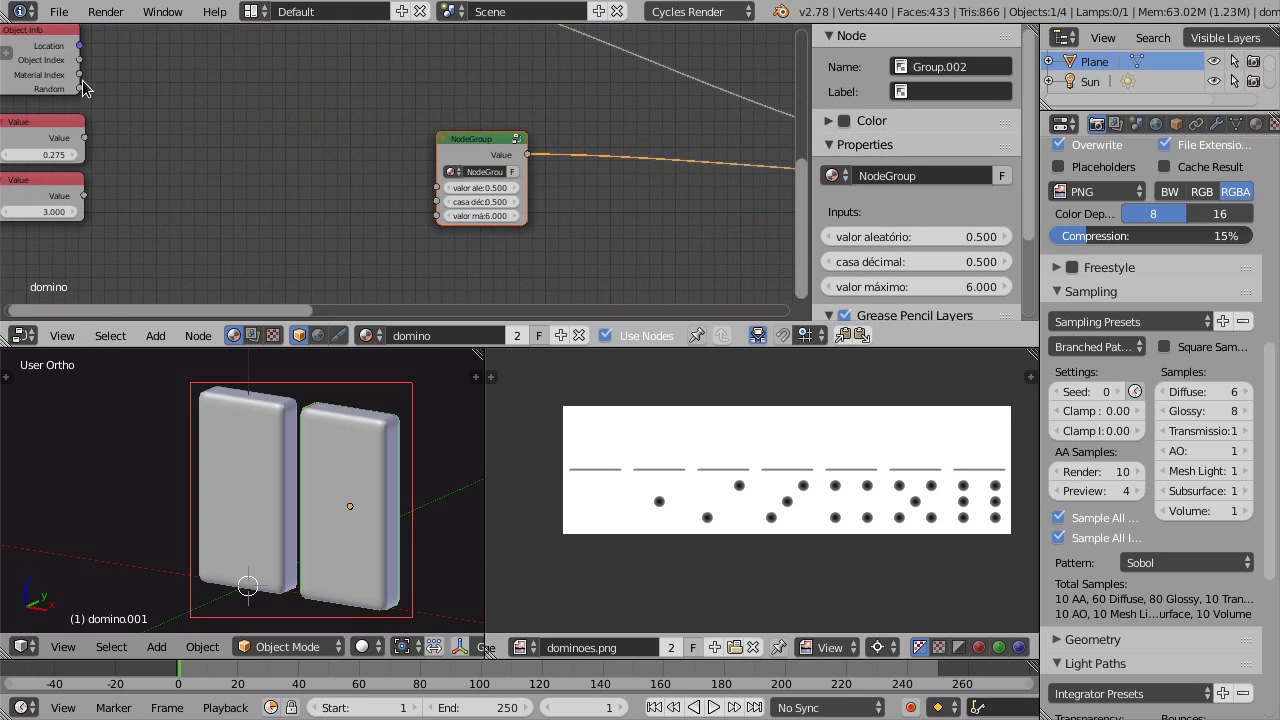
pyautogui.moveTo(80, 89); pyautogui.dragTo(440, 190)
pyautogui.scroll(1, 394, 200)
pyautogui.click(494, 202)
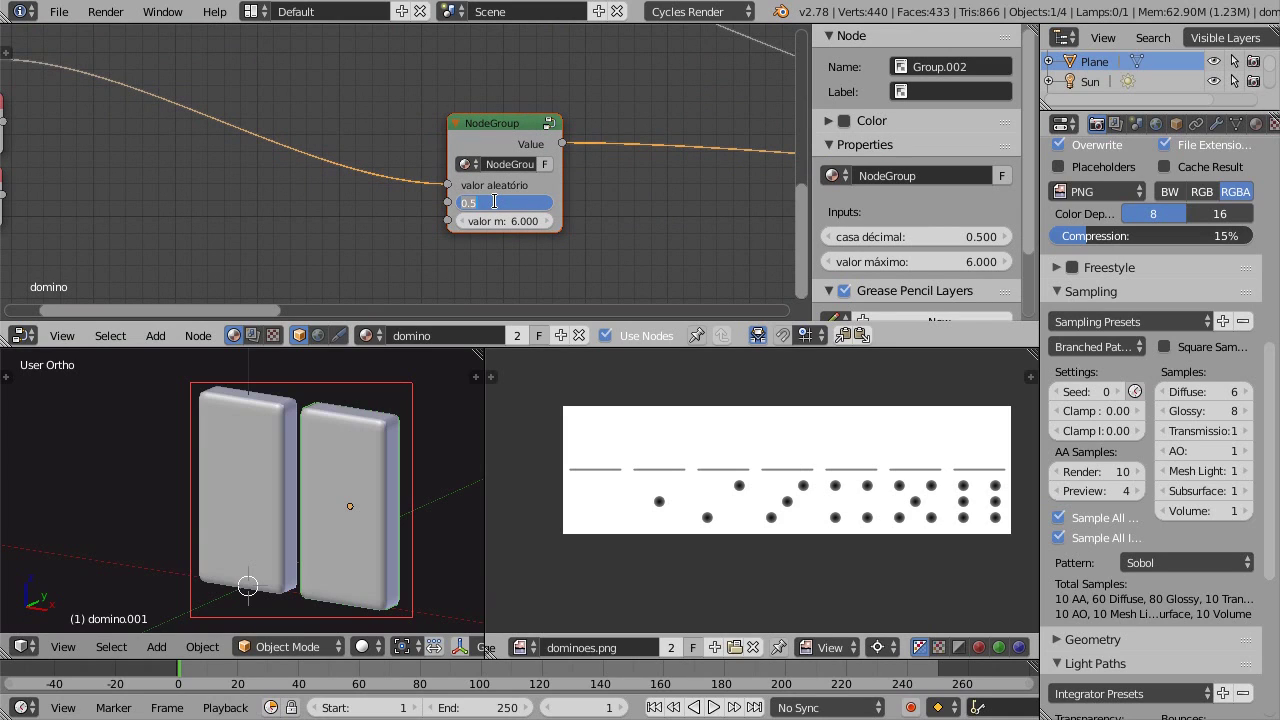
pyautogui.write('1')
pyautogui.press('Return')
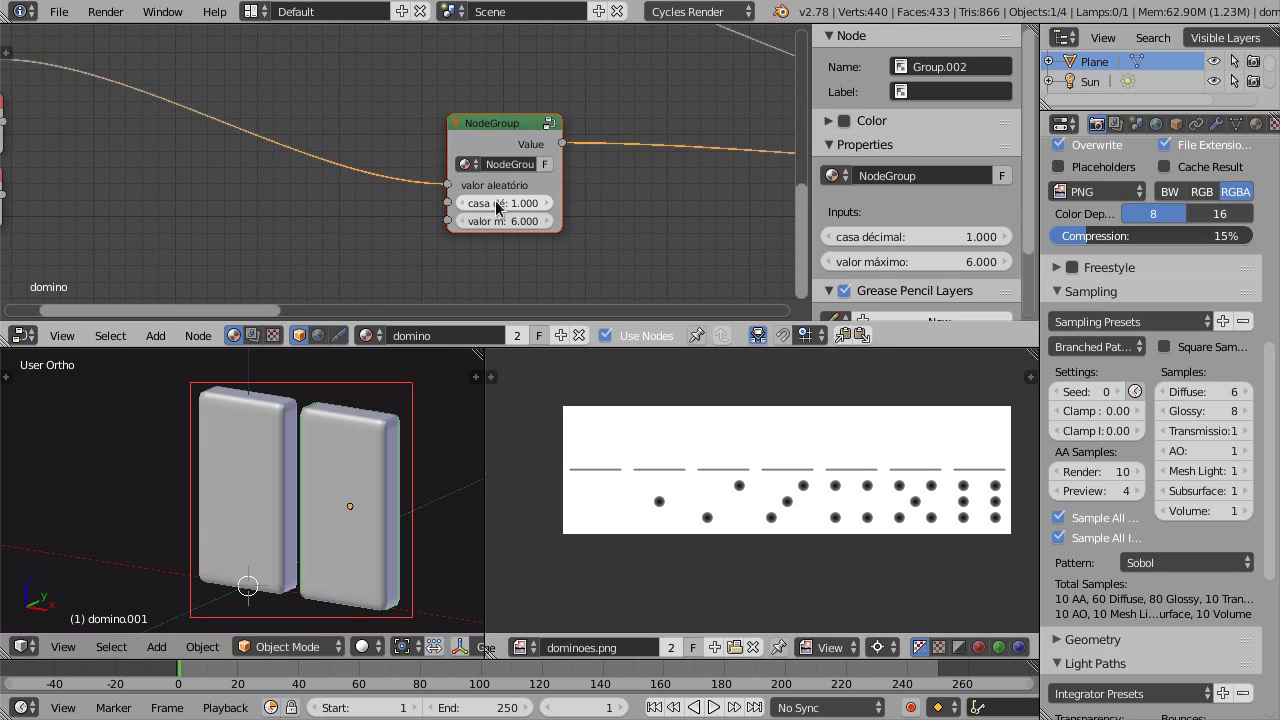
# Delete the two Value nodes
pyautogui.scroll(-2, 323, 170)
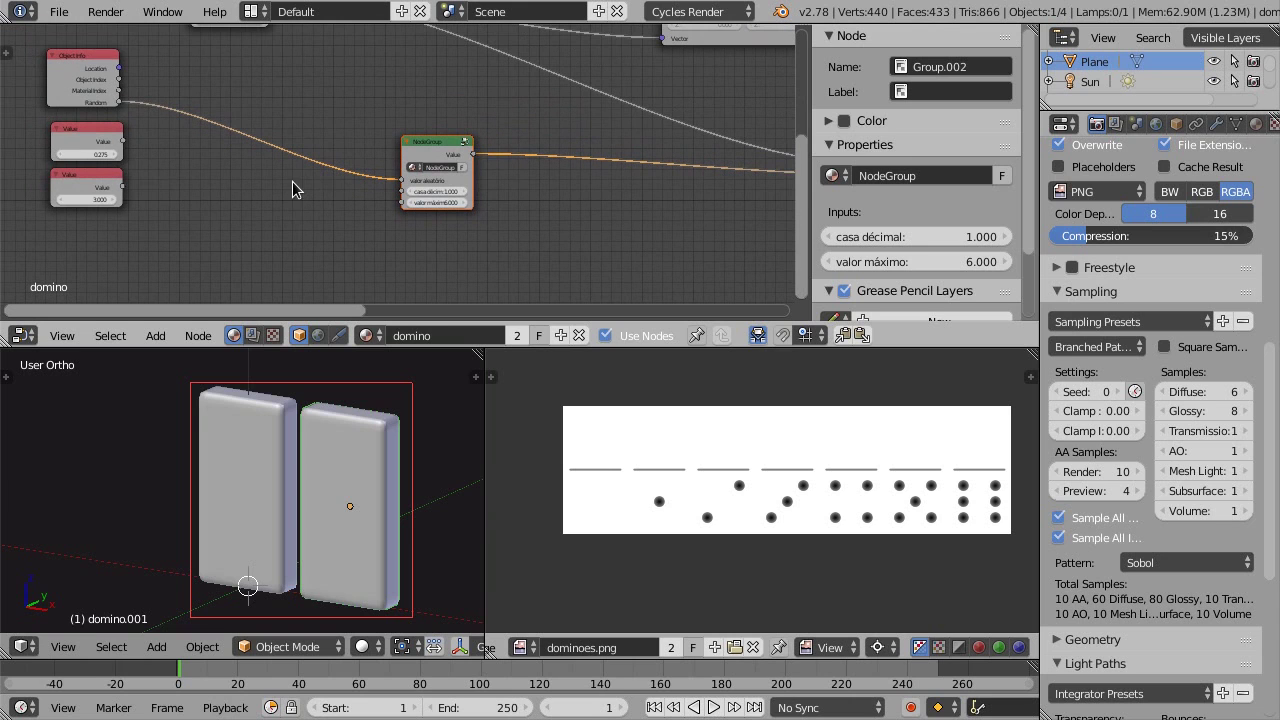
pyautogui.click(97, 147)
pyautogui.keyDown('shift'); pyautogui.click(79, 176); pyautogui.keyUp('shift')
pyautogui.press('x')
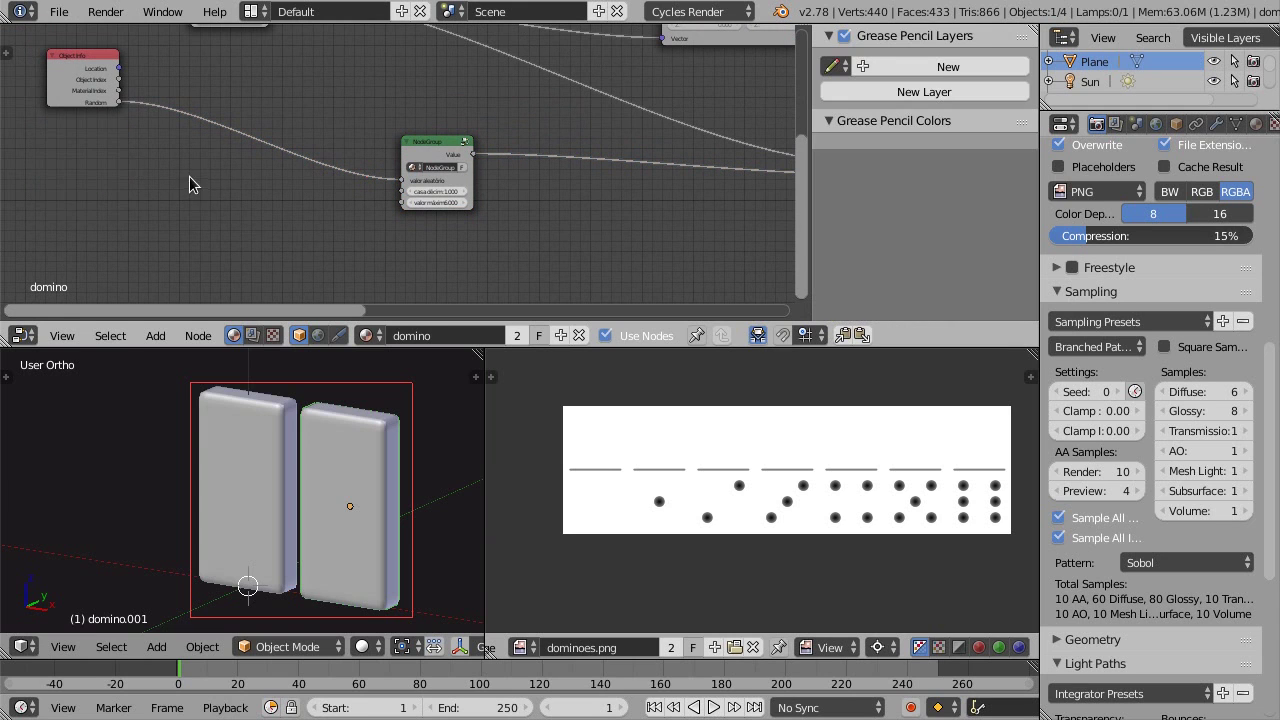
# Drop the node group onto the posição textura link and tidy the UV Map and Object Info nodes
pyautogui.moveTo(460, 142); pyautogui.dragTo(246, 157, button='middle')
pyautogui.click(232, 158)
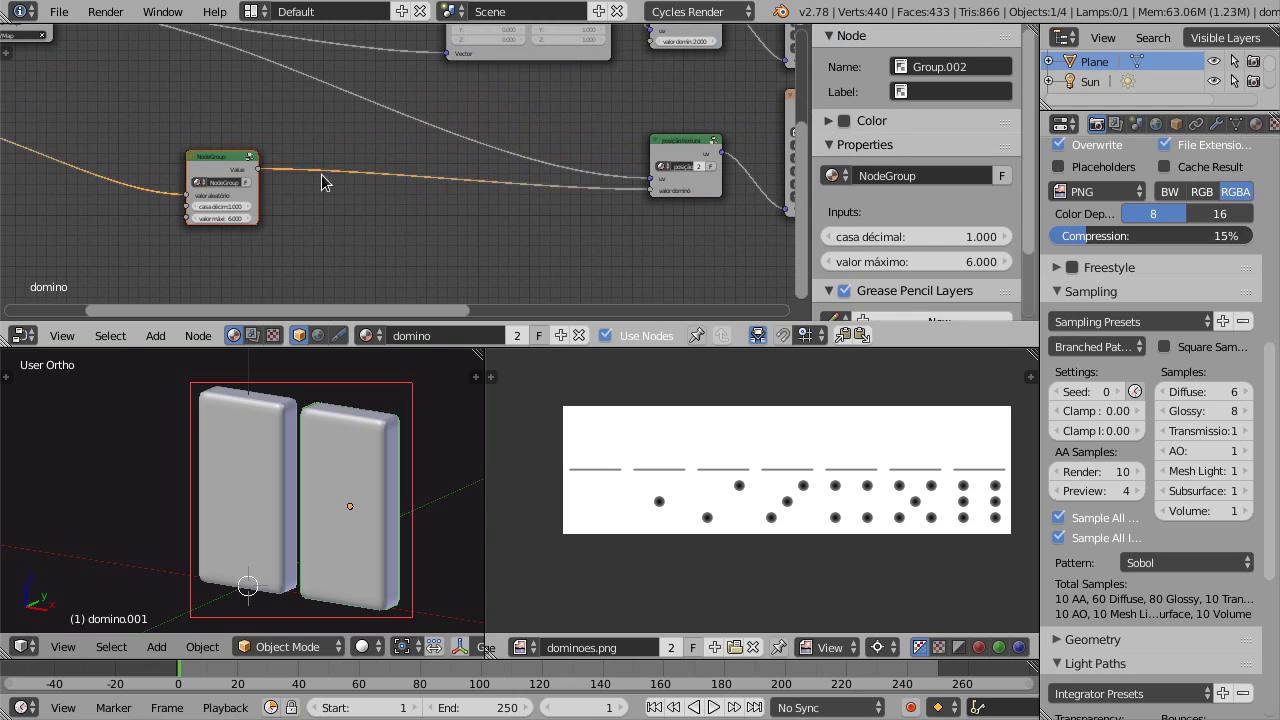
pyautogui.press('g')
pyautogui.click(543, 204)
pyautogui.scroll(-2, 277, 177)
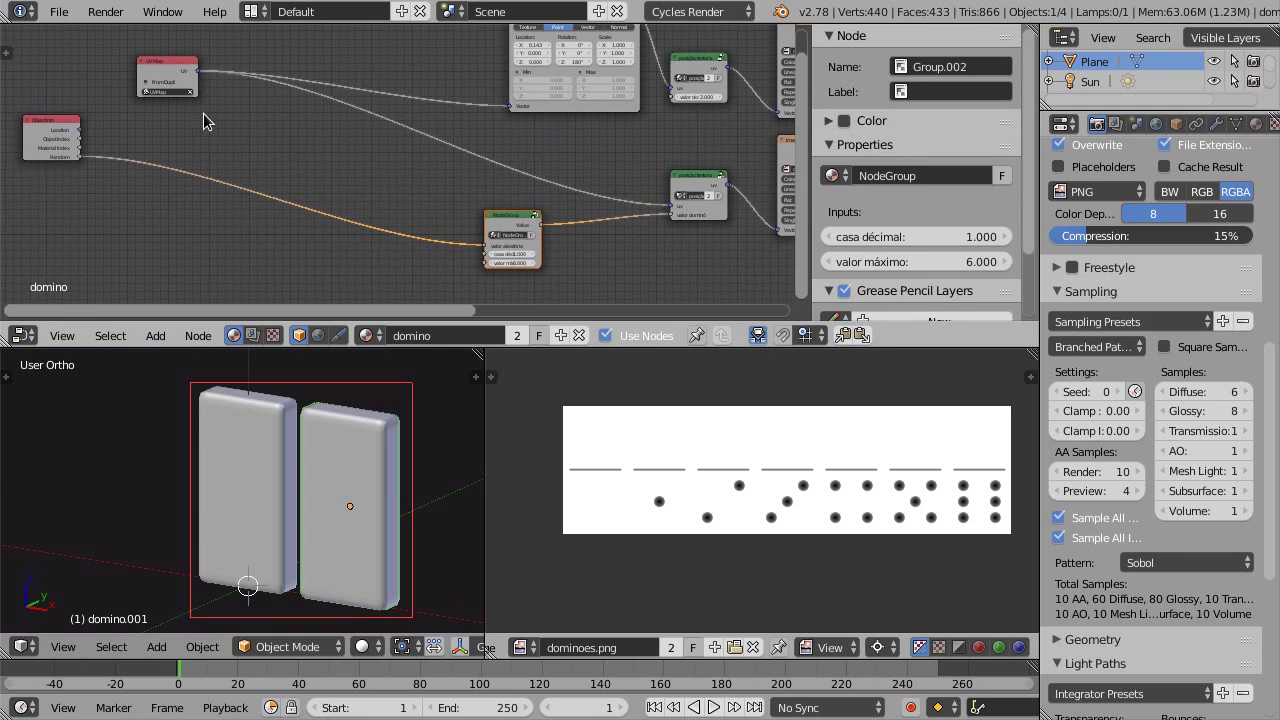
pyautogui.moveTo(170, 90); pyautogui.dragTo(406, 98)
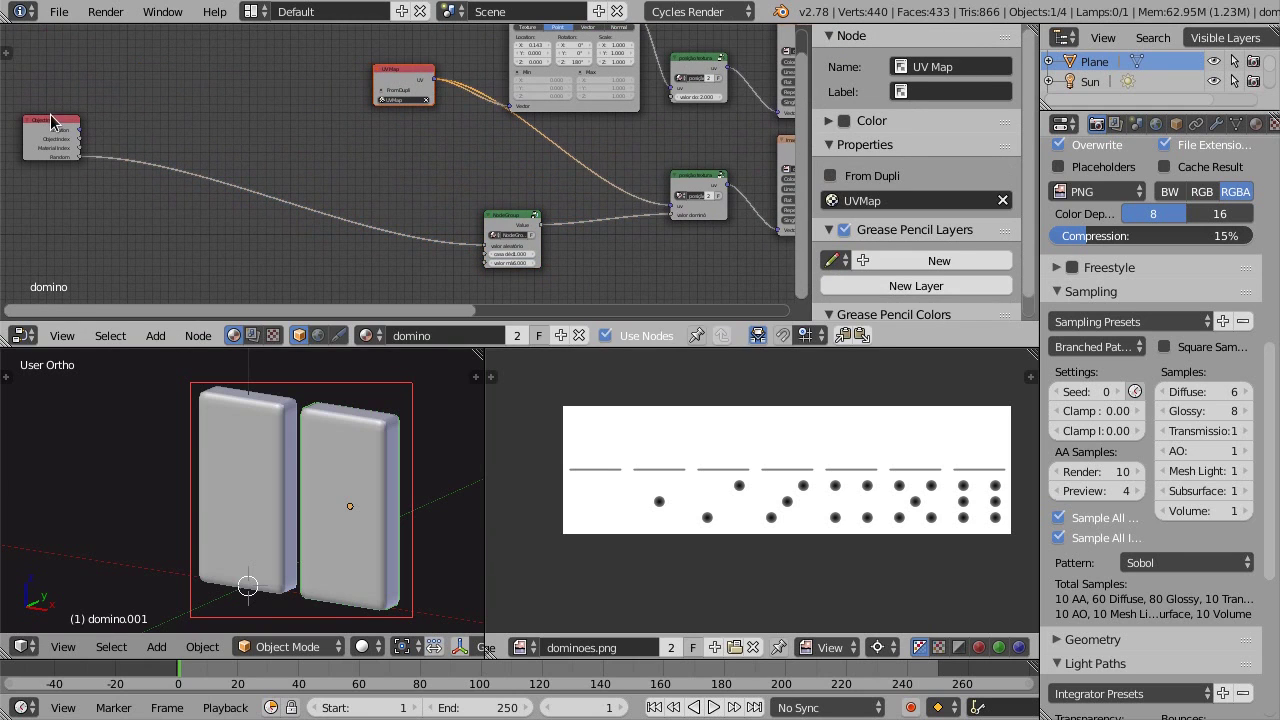
pyautogui.moveTo(50, 120); pyautogui.dragTo(527, 230)
pyautogui.scroll(2, 527, 230)
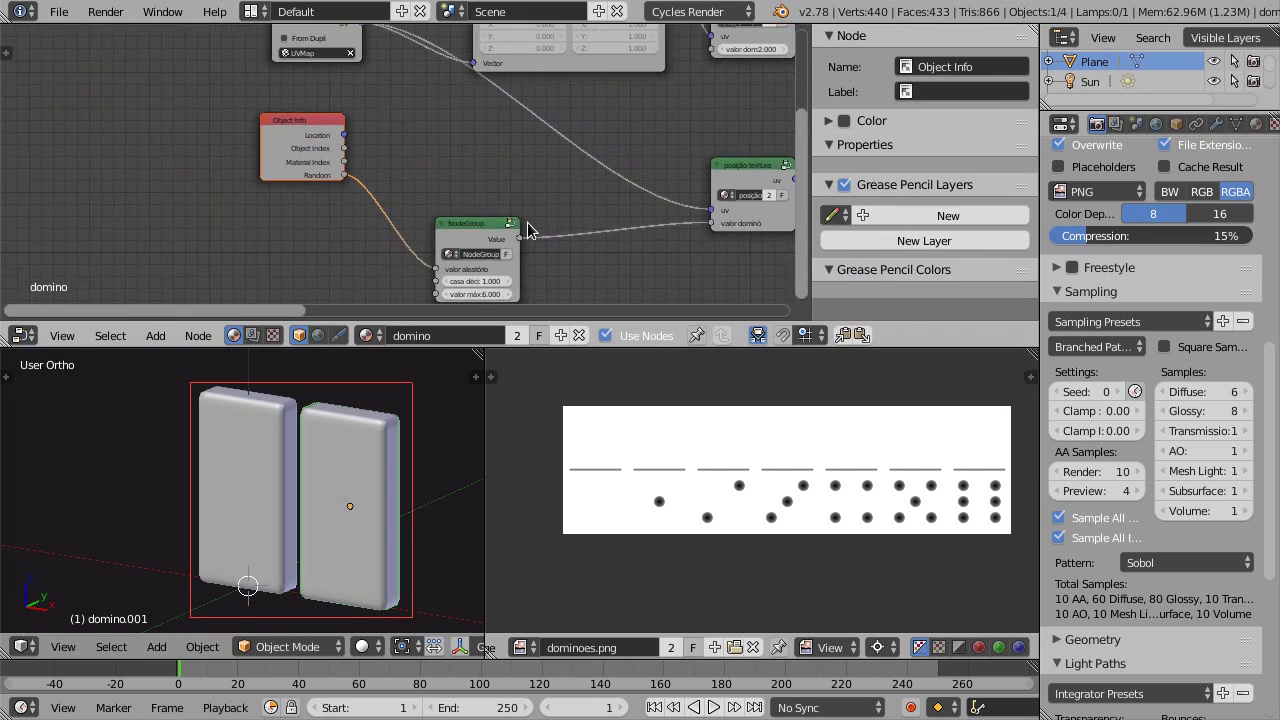
pyautogui.click(487, 238)
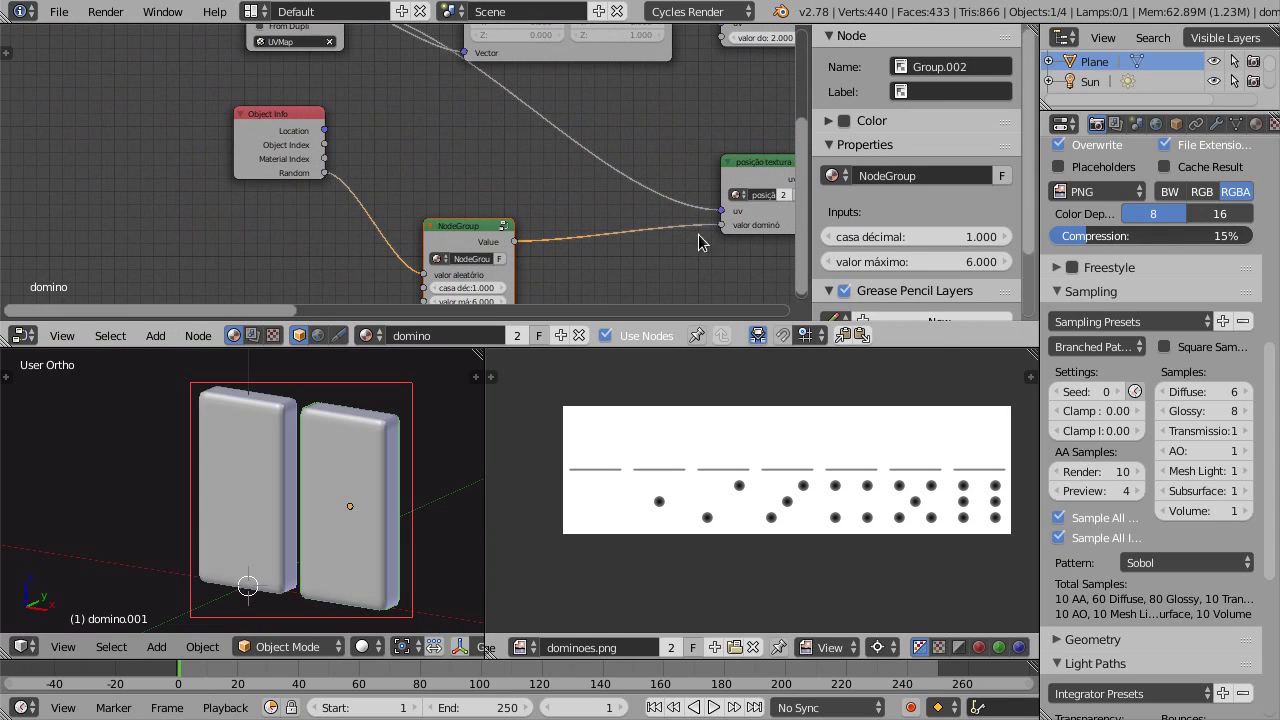
# Rename the node group 'valor dominó'
pyautogui.click(931, 177)
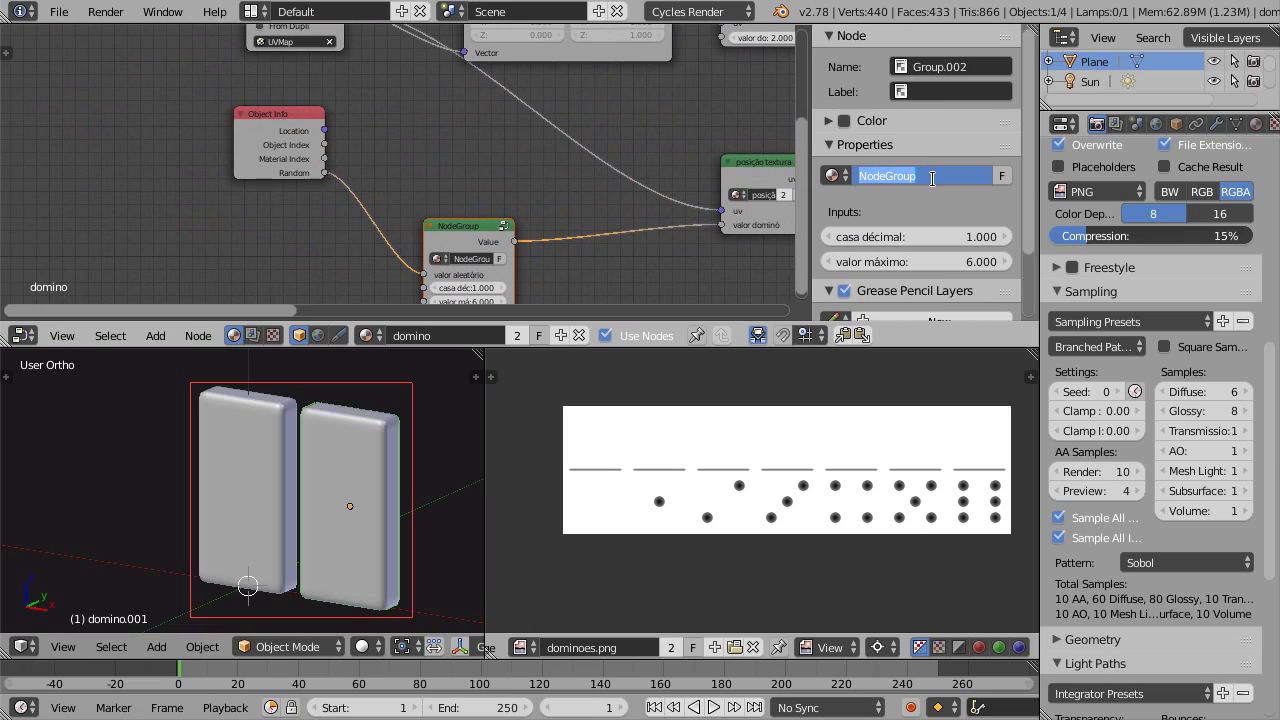
pyautogui.write('valor dominó')
pyautogui.press('Return')
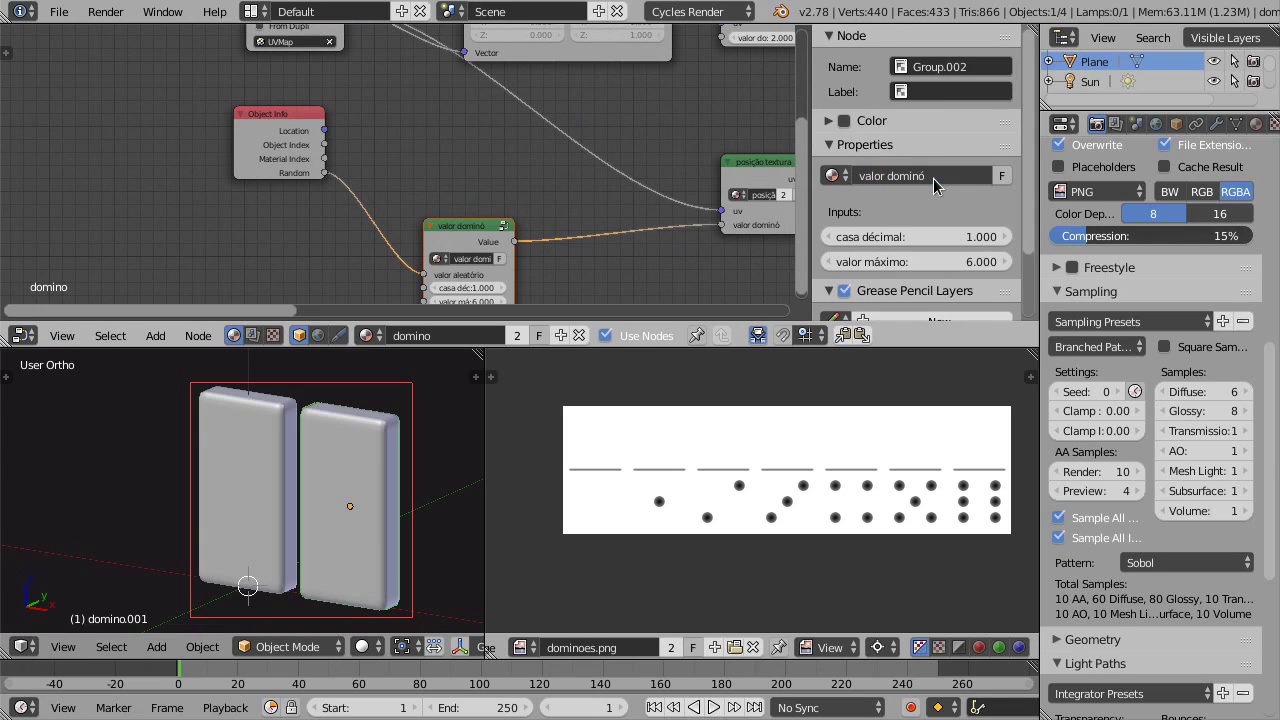
# Duplicate the valor dominó node and wire its output into the second posição textura's valor dominó
pyautogui.hotkey('shift', 'd')
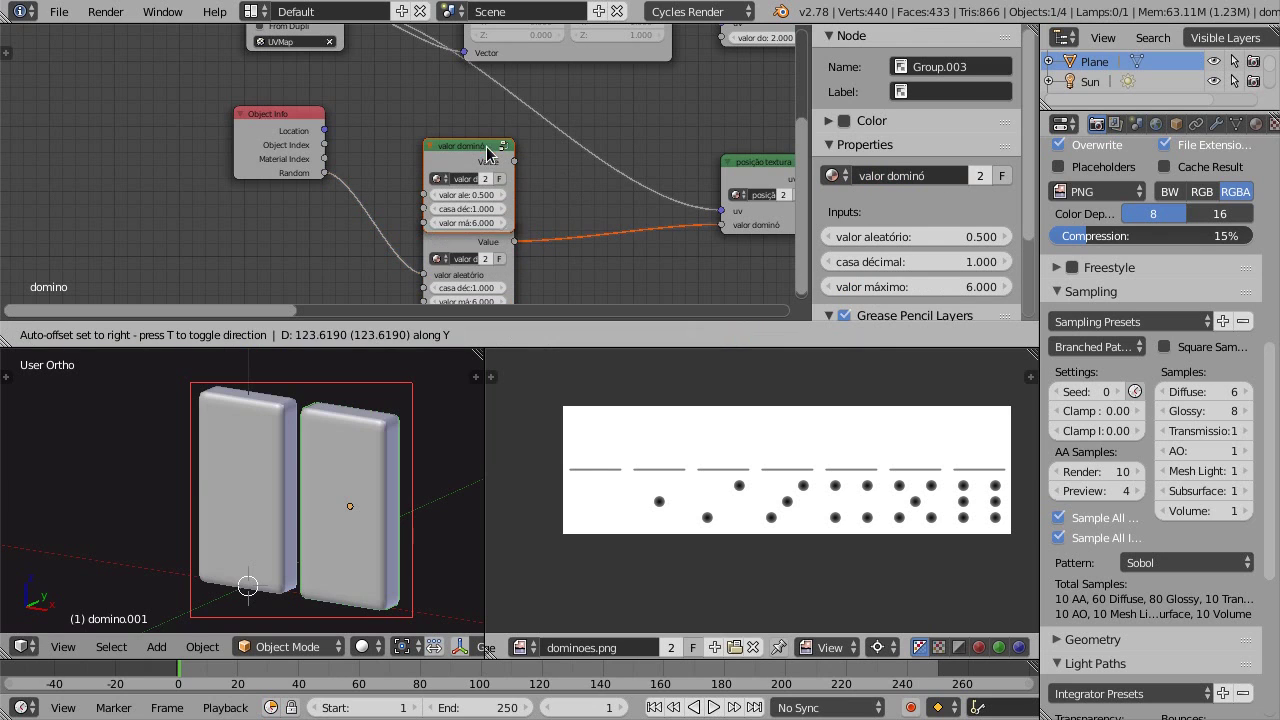
pyautogui.click(487, 137)
pyautogui.moveTo(586, 94); pyautogui.dragTo(398, 180, button='middle')
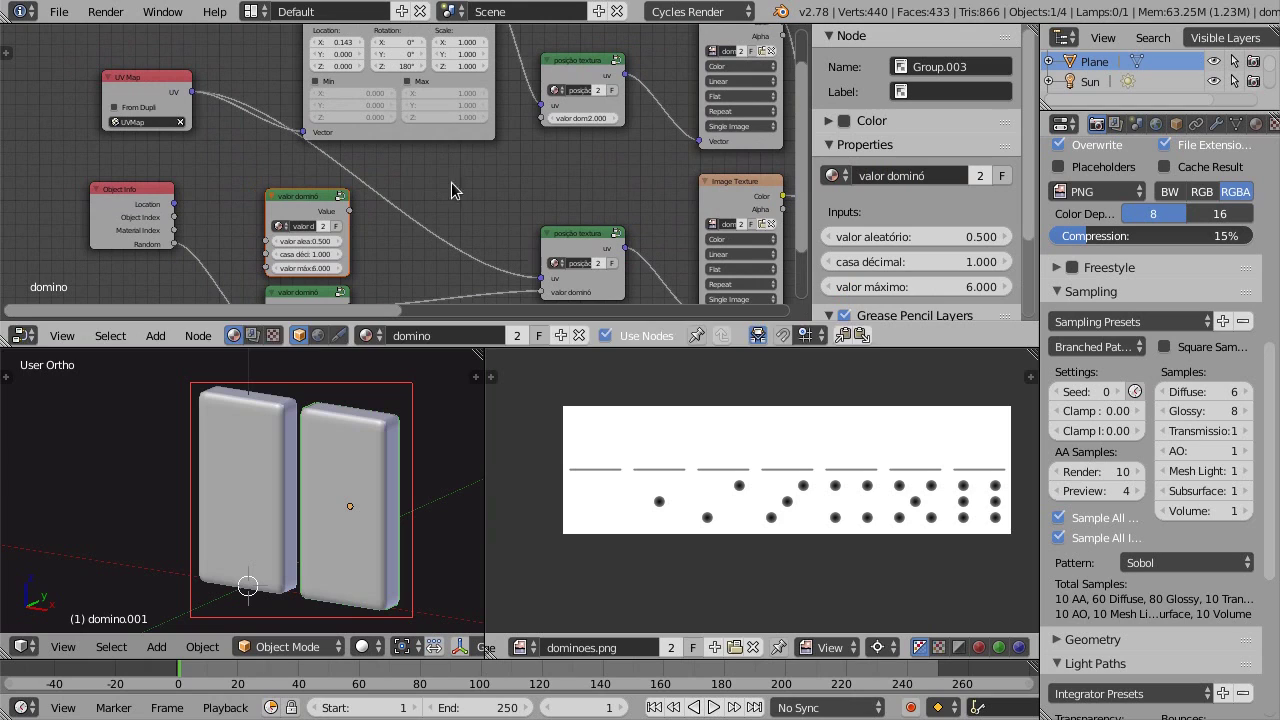
pyautogui.moveTo(349, 210); pyautogui.dragTo(540, 118)
pyautogui.moveTo(582, 178); pyautogui.dragTo(592, 131)
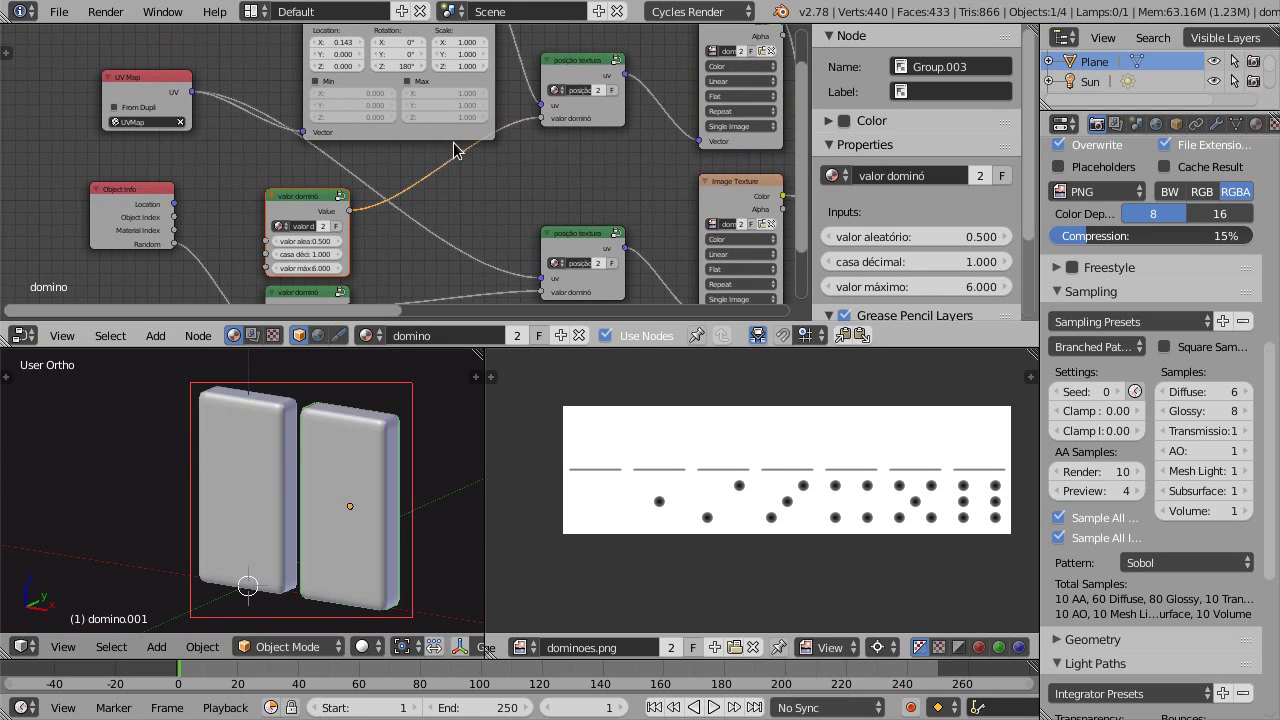
# Connect Object Info Random to the second group's valor aleatório and set its casa décimal to 3
pyautogui.moveTo(342, 153)
pyautogui.mouseDown(button='middle')
pyautogui.moveTo(266, 151)
pyautogui.moveTo(314, 109)
pyautogui.mouseUp(button='middle')
pyautogui.scroll(2, 250, 160)
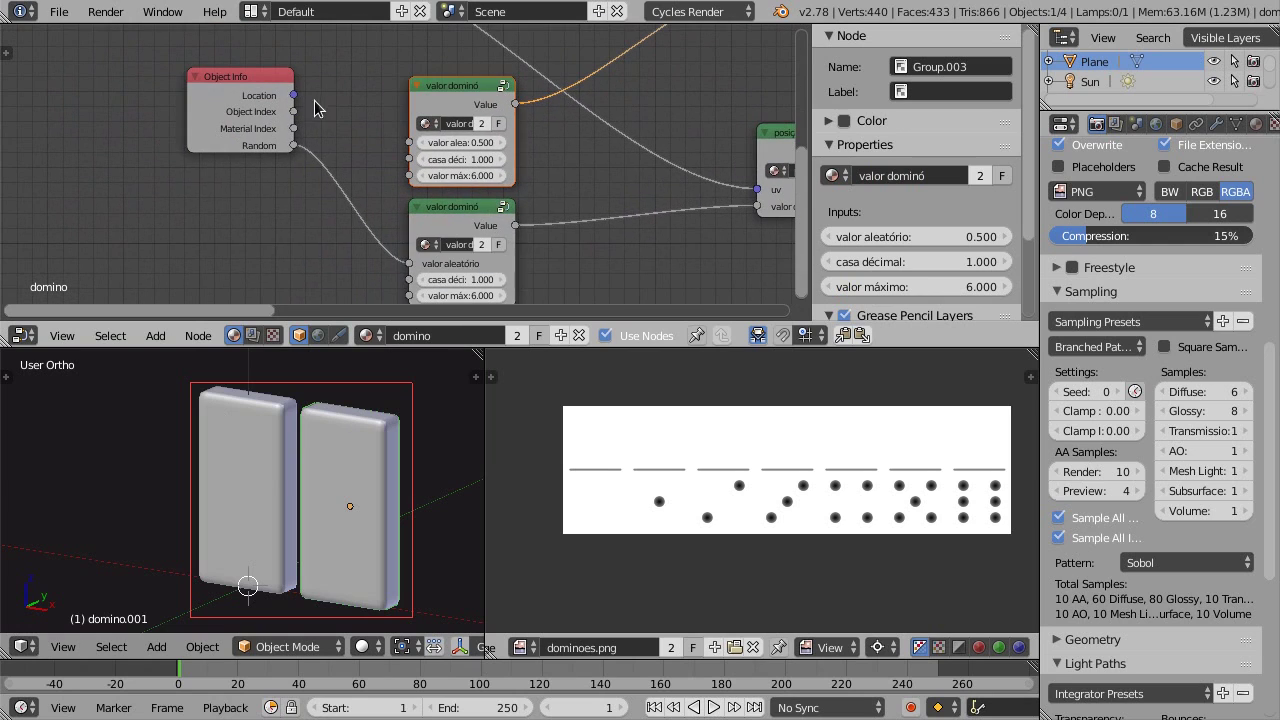
pyautogui.moveTo(294, 146); pyautogui.dragTo(409, 143)
pyautogui.keyDown('shift'); pyautogui.moveTo(345, 168); pyautogui.dragTo(345, 192, button='right'); pyautogui.keyUp('shift')
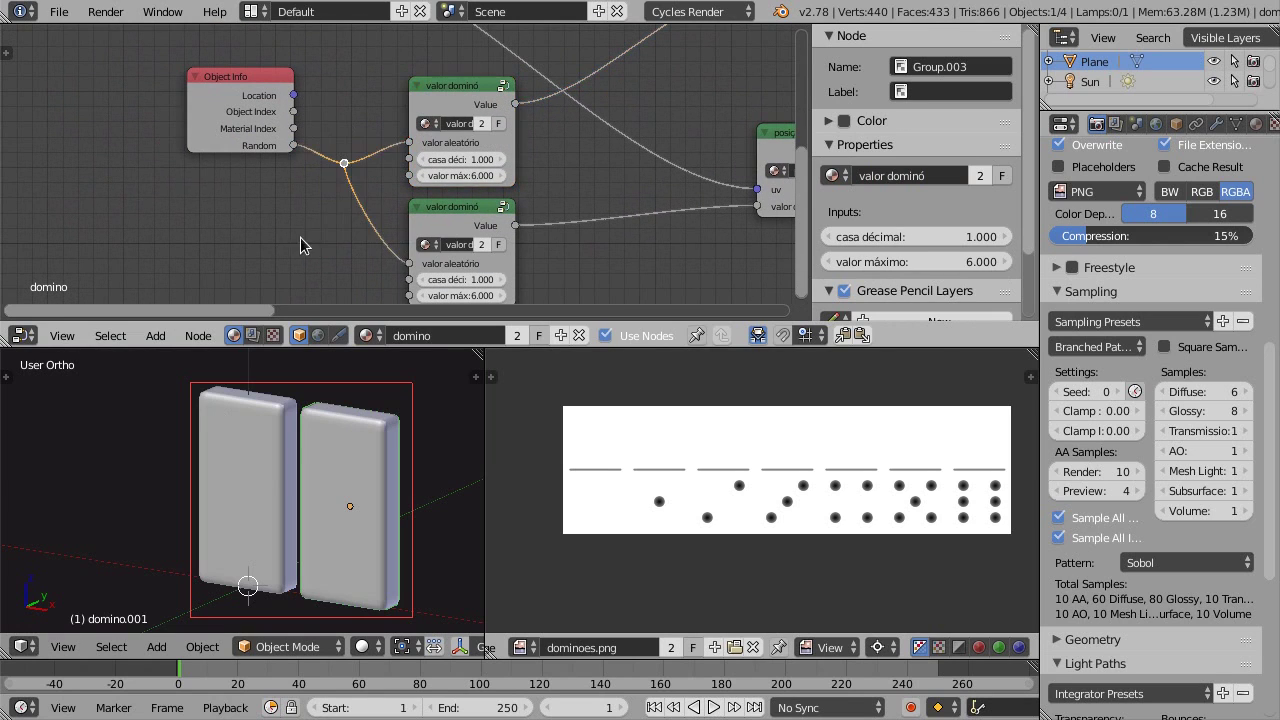
pyautogui.moveTo(300, 237); pyautogui.dragTo(223, 206, button='middle')
pyautogui.scroll(1, 251, 251)
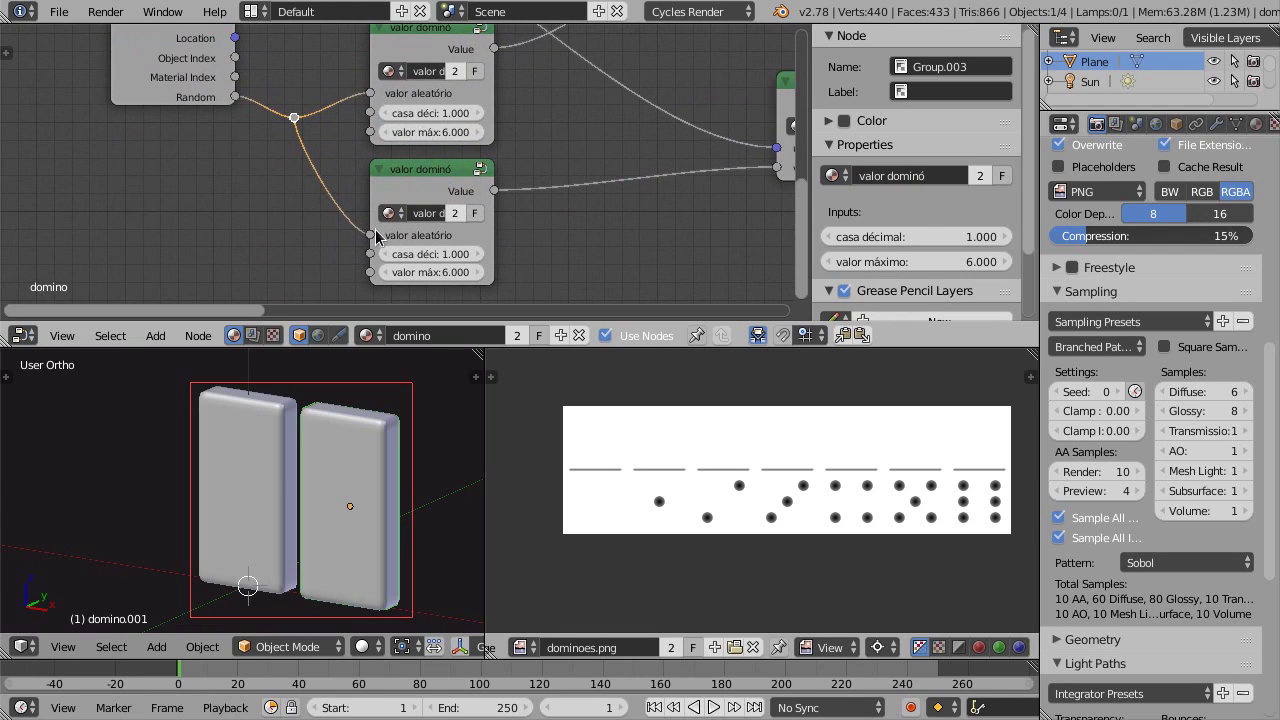
pyautogui.click(435, 255)
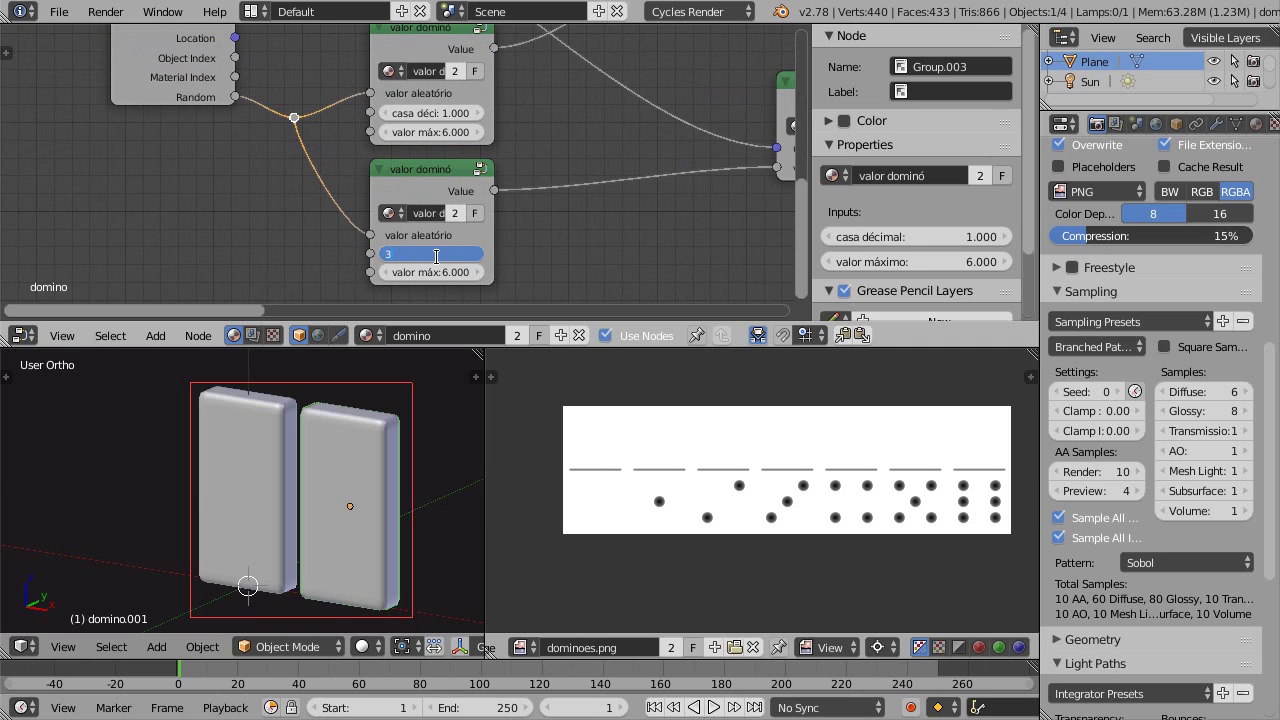
pyautogui.press('Return')
pyautogui.scroll(-2, 449, 262)
pyautogui.scroll(-2, 583, 194)
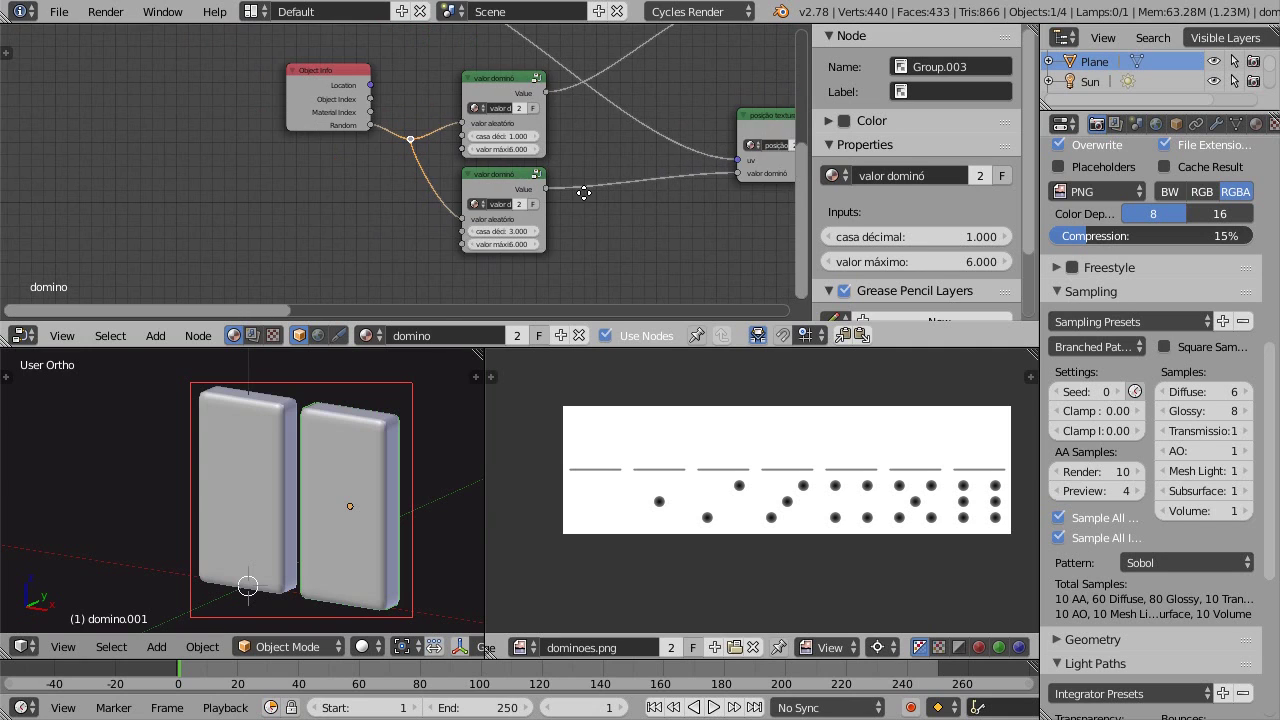
pyautogui.scroll(-2, 560, 251)
# Switch the left viewport to Rendered shading to see both dominoes' random pip faces
pyautogui.hotkey('shift', 'z')
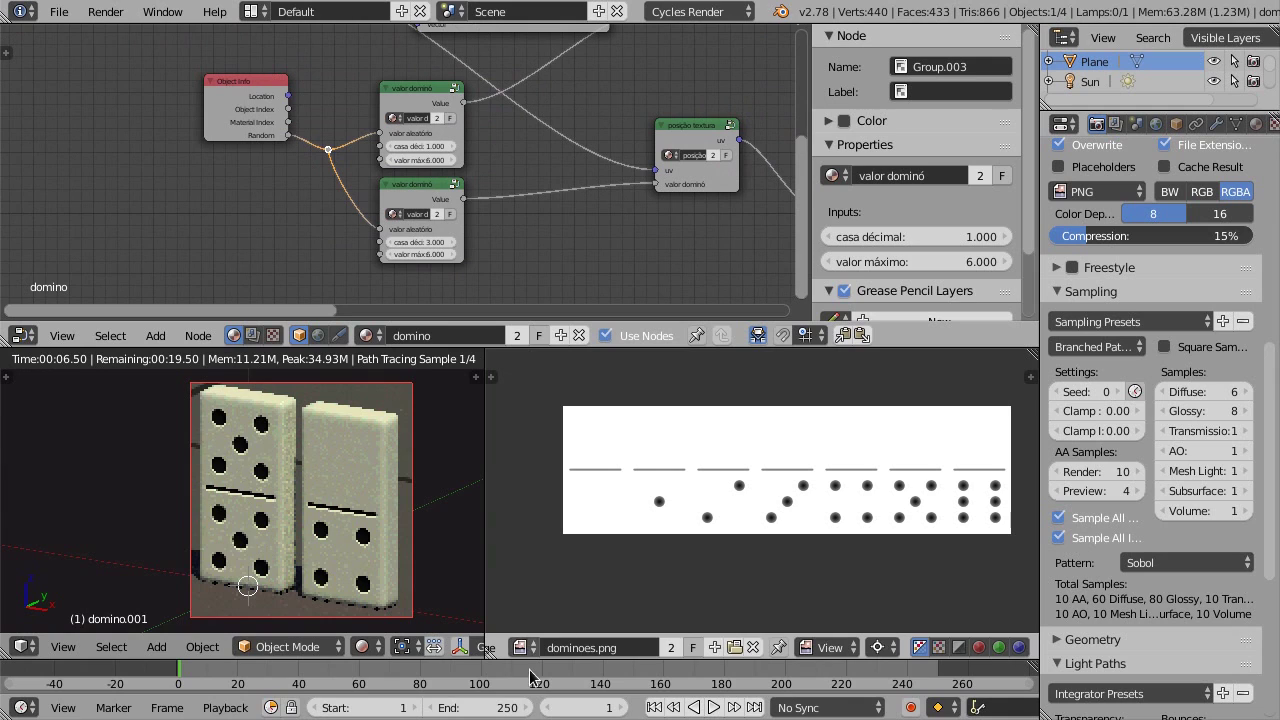
pyautogui.scroll(3, 535, 648)
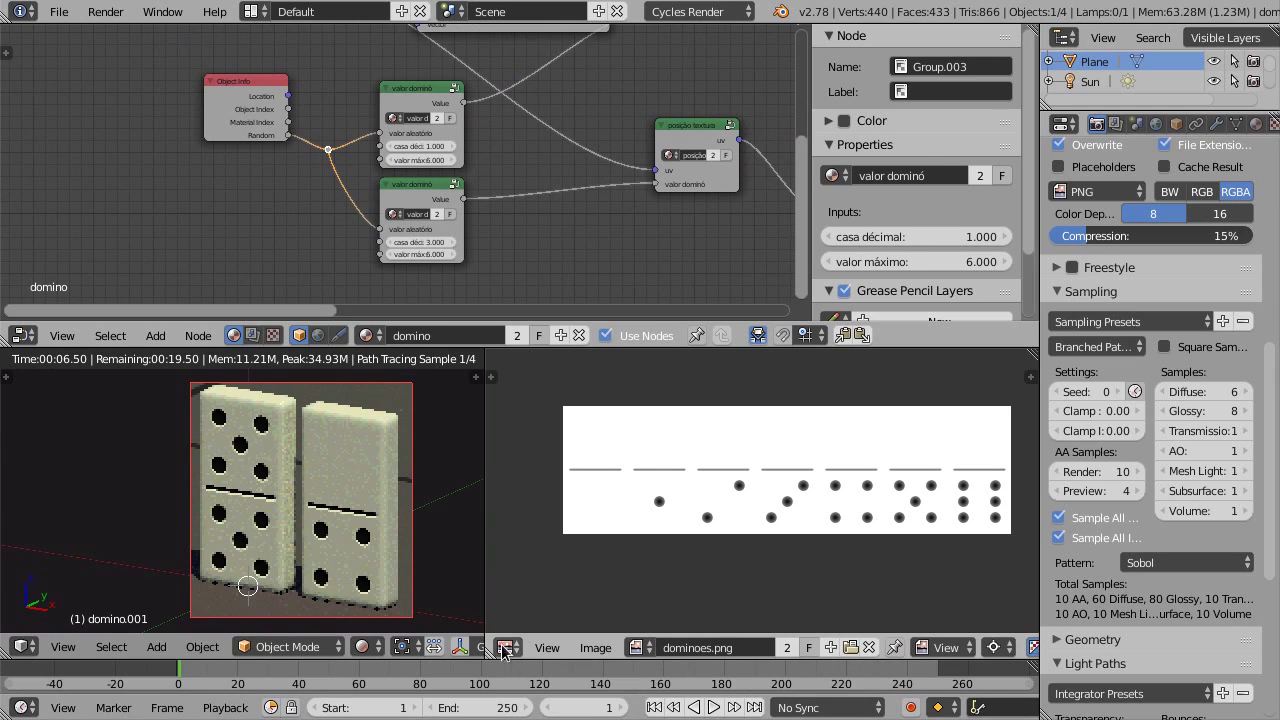
pyautogui.click(507, 647)
# Turn the right area into a 3D View and return the left viewport to solid shading
pyautogui.click(530, 638)
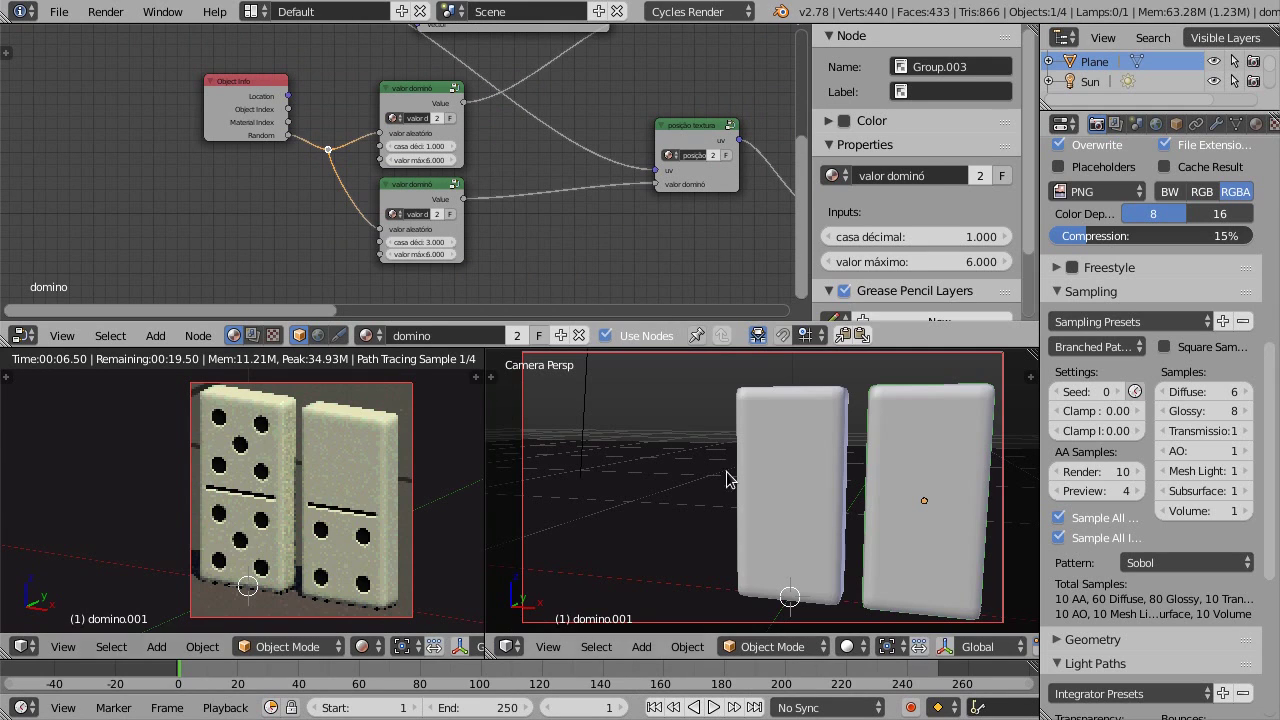
pyautogui.rightClick(449, 500)
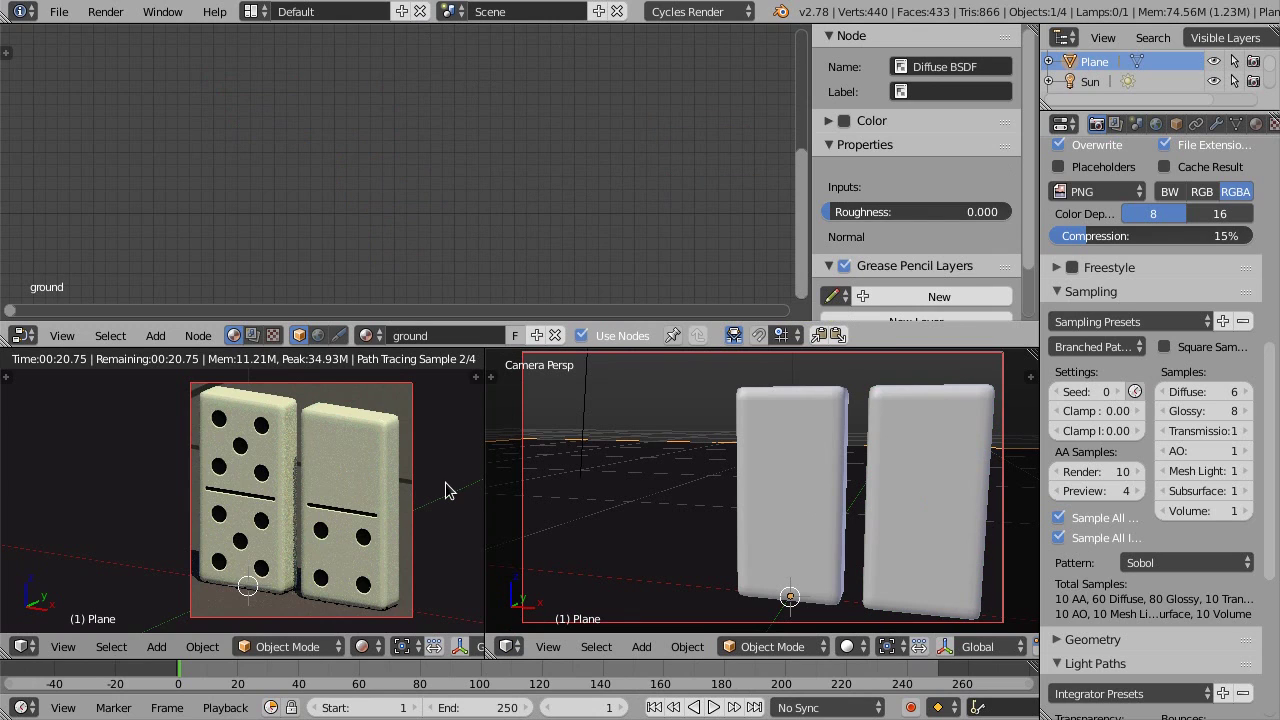
pyautogui.hotkey('shift', 'z')
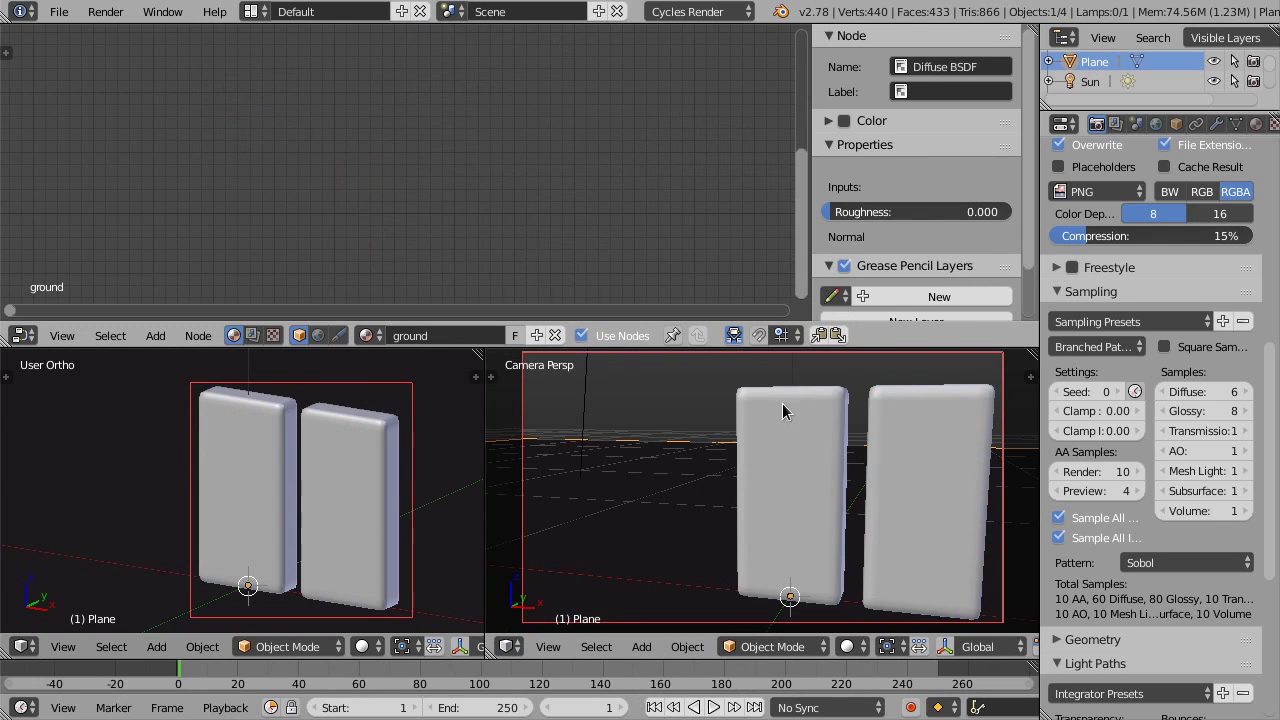
# Duplicate the right domino twice to the left, then box-select all four dominoes
pyautogui.rightClick(782, 403)
pyautogui.hotkey('shift', 'd')
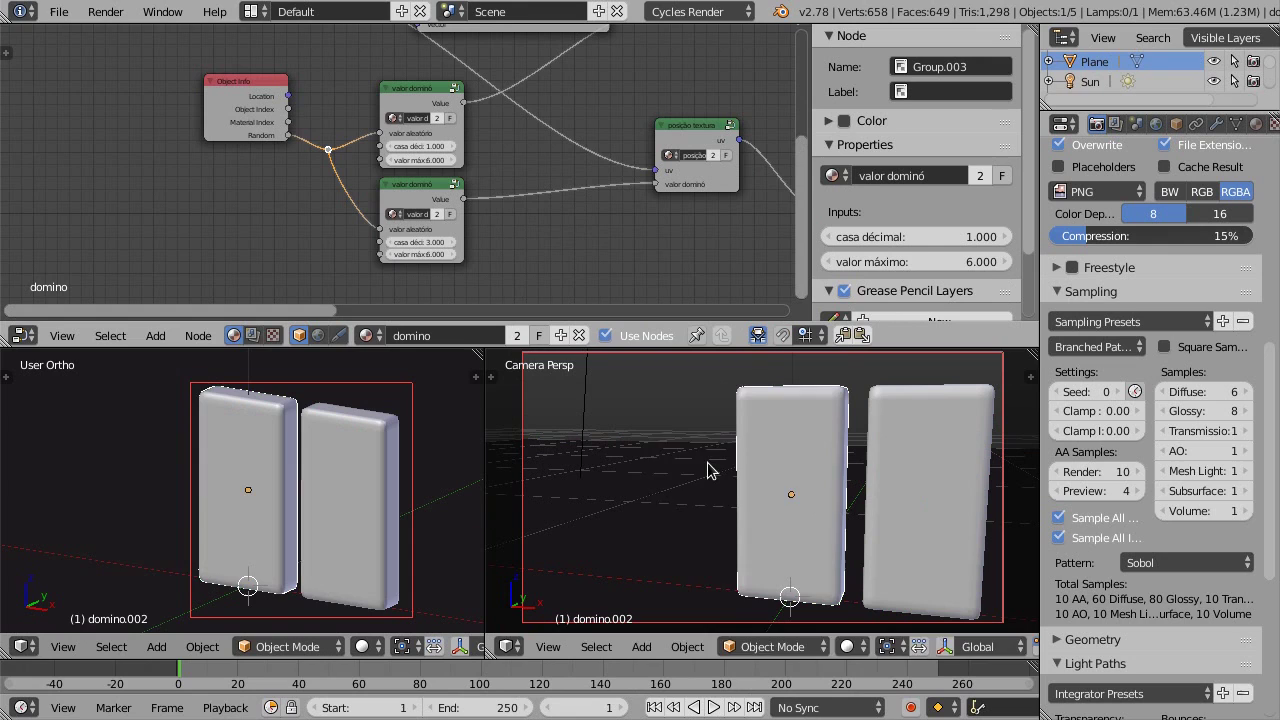
pyautogui.click(678, 462)
pyautogui.hotkey('shift', 'd')
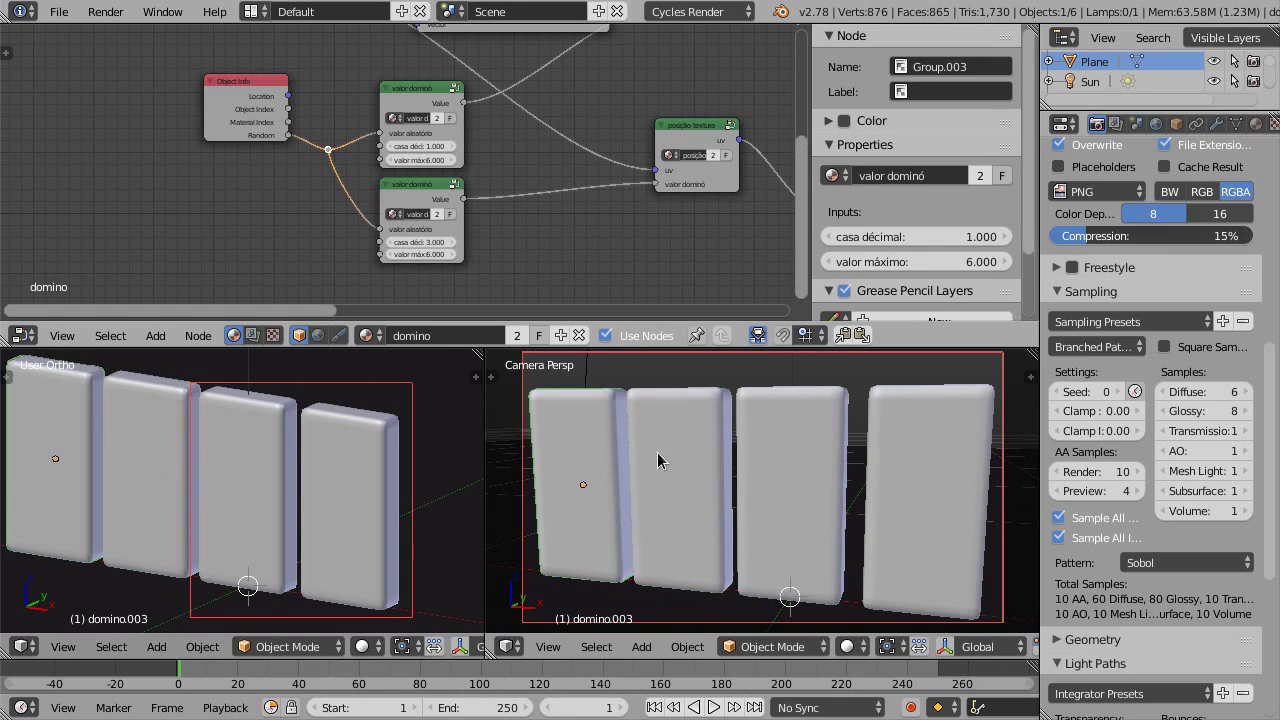
pyautogui.click(674, 468)
pyautogui.scroll(-2, 351, 479)
pyautogui.keyDown('shift'); pyautogui.moveTo(251, 488); pyautogui.dragTo(272, 483, button='middle'); pyautogui.keyUp('shift')
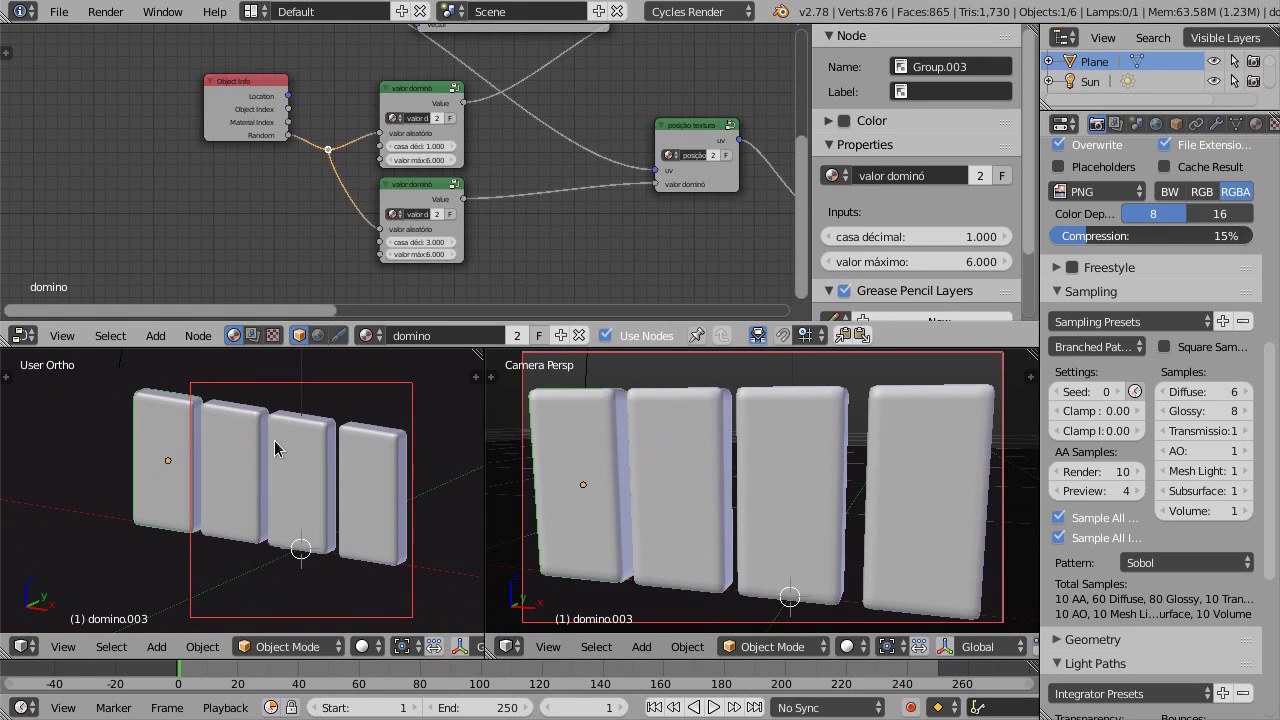
pyautogui.press('b')
pyautogui.moveTo(105, 374)
pyautogui.mouseDown()
pyautogui.moveTo(463, 570)
pyautogui.moveTo(420, 573)
pyautogui.mouseUp()
pyautogui.hotkey('shift', 'z')
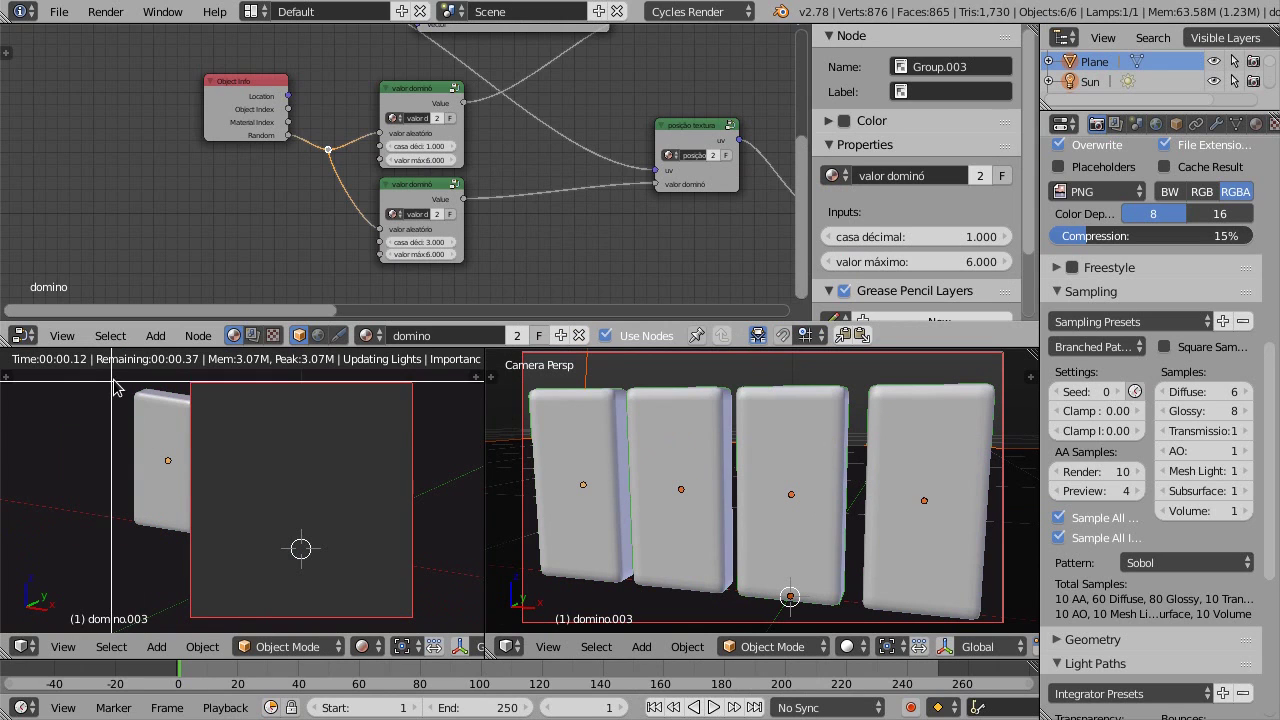
# Redraw the render border around all four dominoes and review the node tree
pyautogui.moveTo(117, 378)
pyautogui.mouseDown()
pyautogui.moveTo(433, 578)
pyautogui.moveTo(416, 573)
pyautogui.mouseUp()
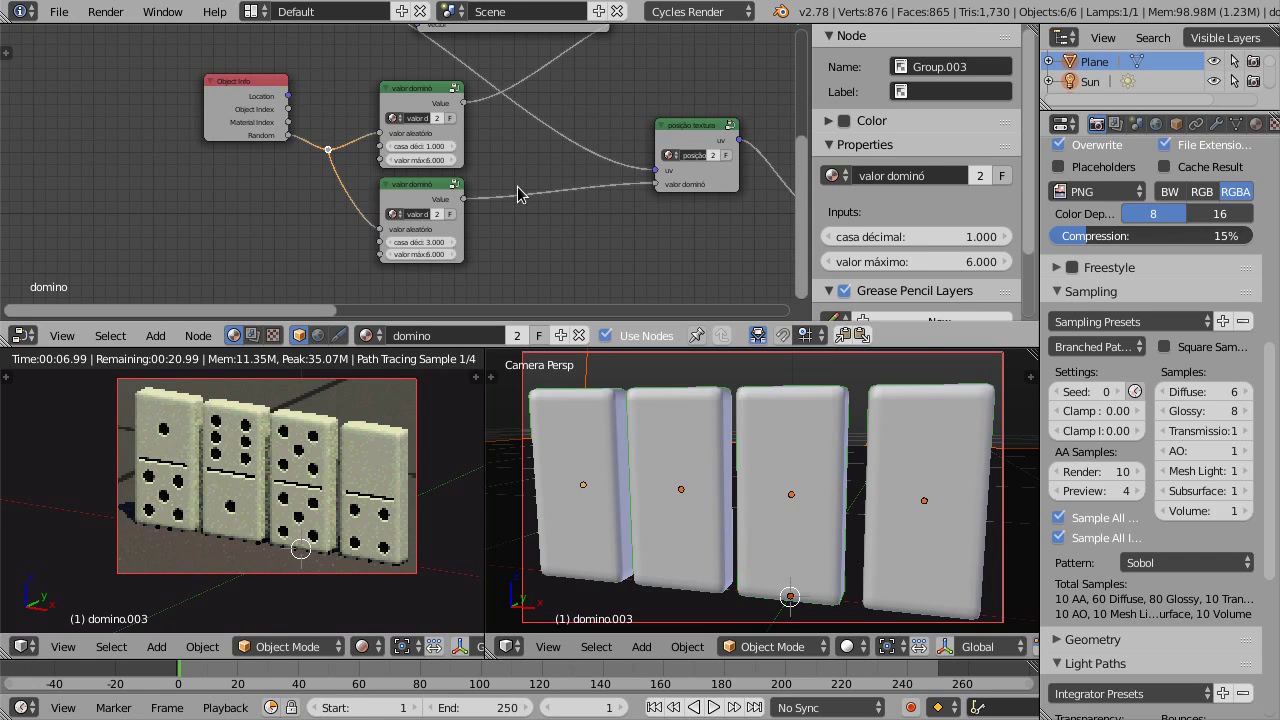
pyautogui.scroll(-2, 517, 194)
pyautogui.scroll(-1, 416, 219)
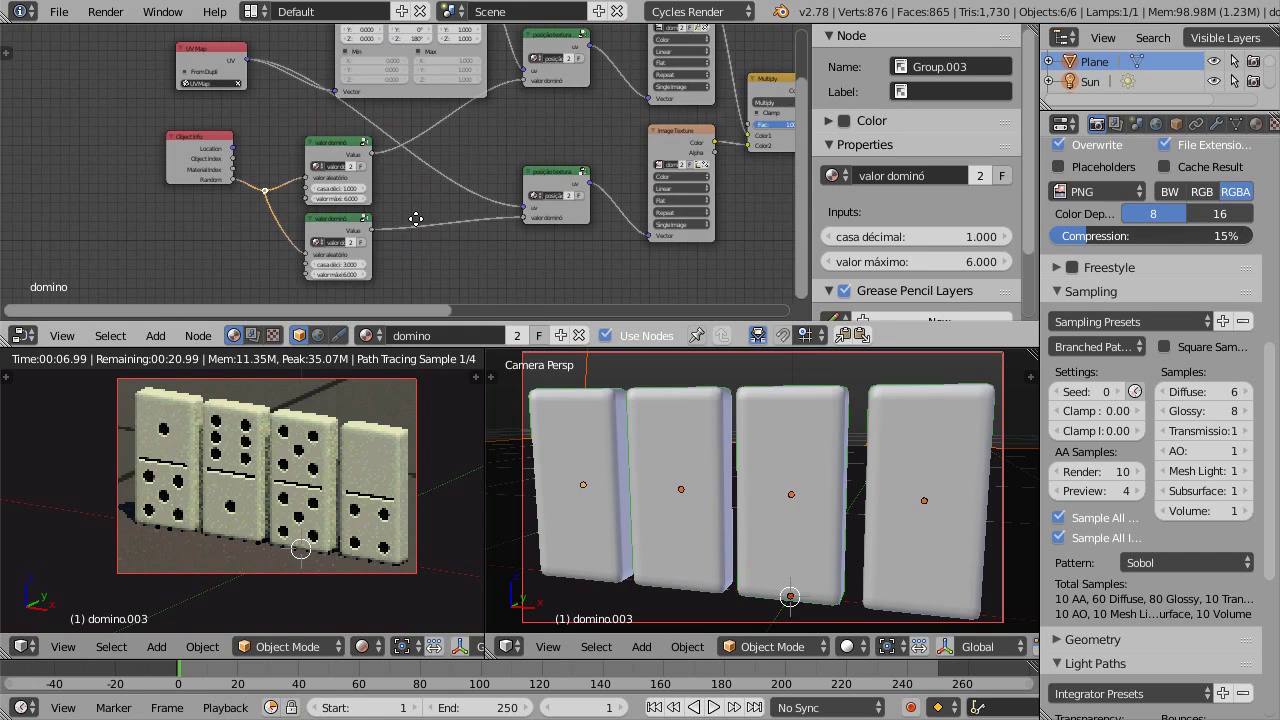
pyautogui.moveTo(416, 219); pyautogui.dragTo(411, 229, button='middle')
pyautogui.scroll(-1, 430, 192)
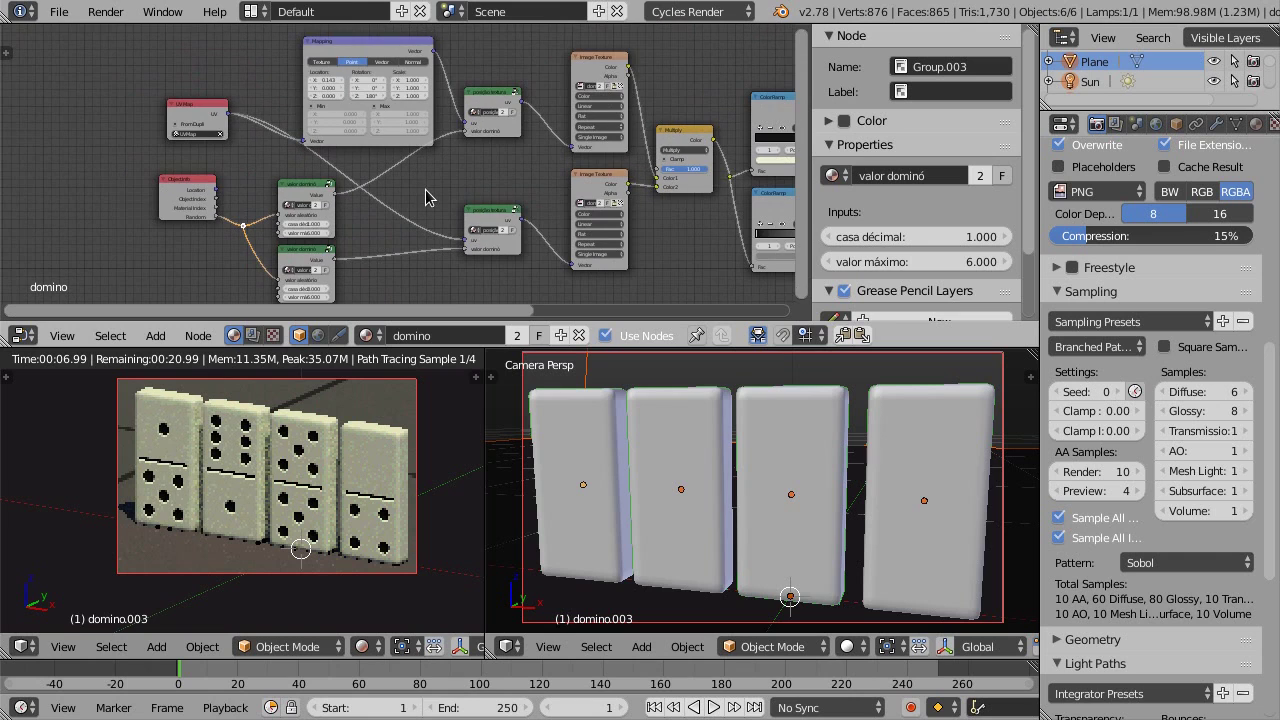
pyautogui.scroll(-1, 426, 189)
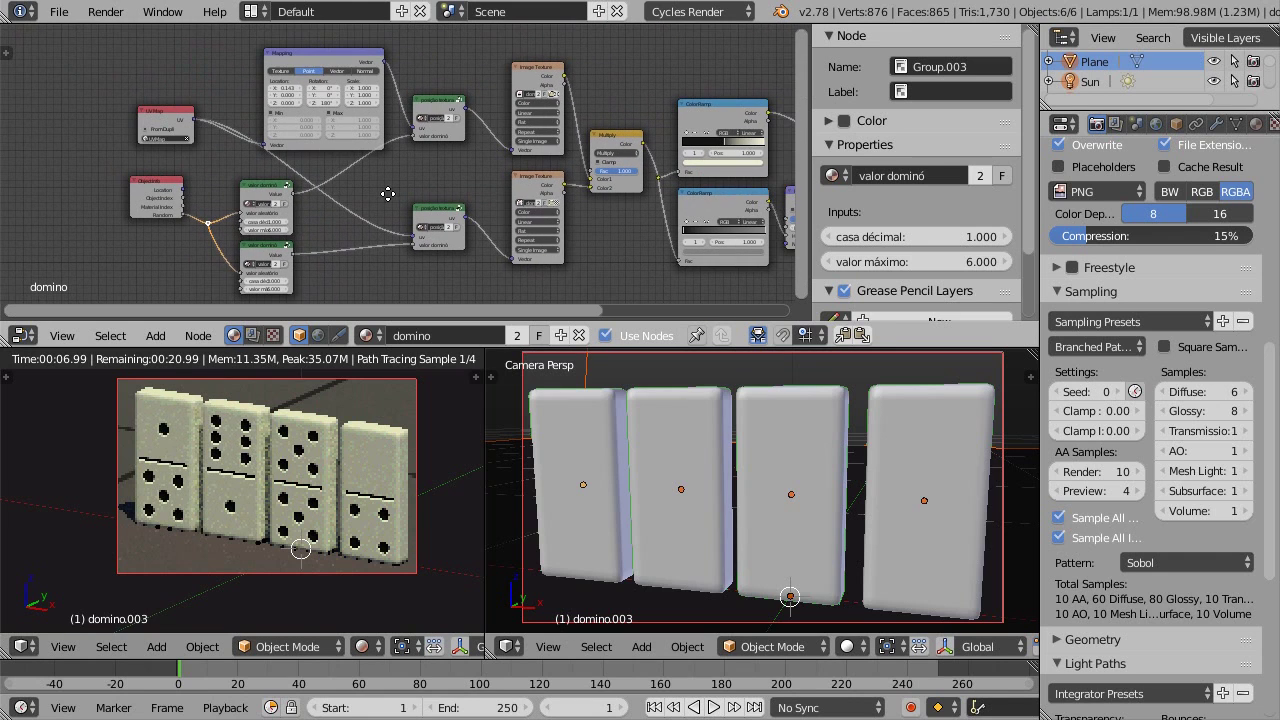
pyautogui.moveTo(398, 194); pyautogui.dragTo(354, 184, button='middle')
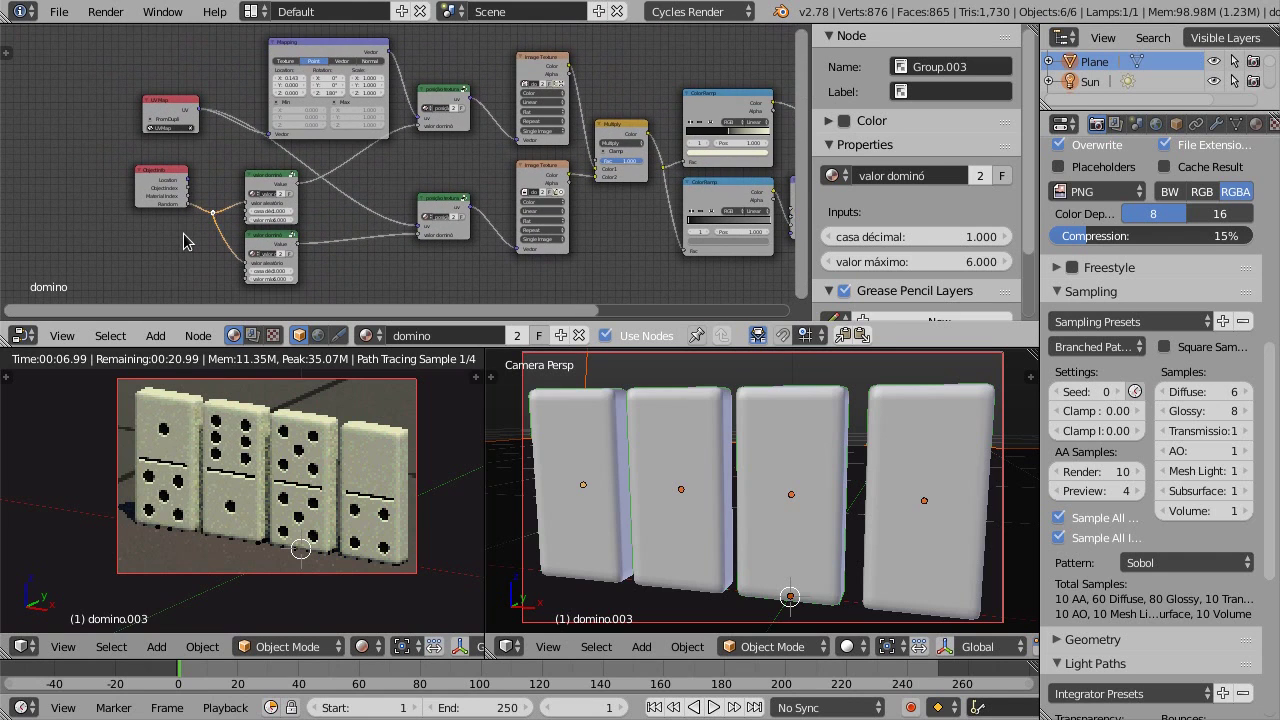
pyautogui.scroll(1, 186, 240)
pyautogui.scroll(1, 286, 265)
pyautogui.scroll(1, 284, 255)
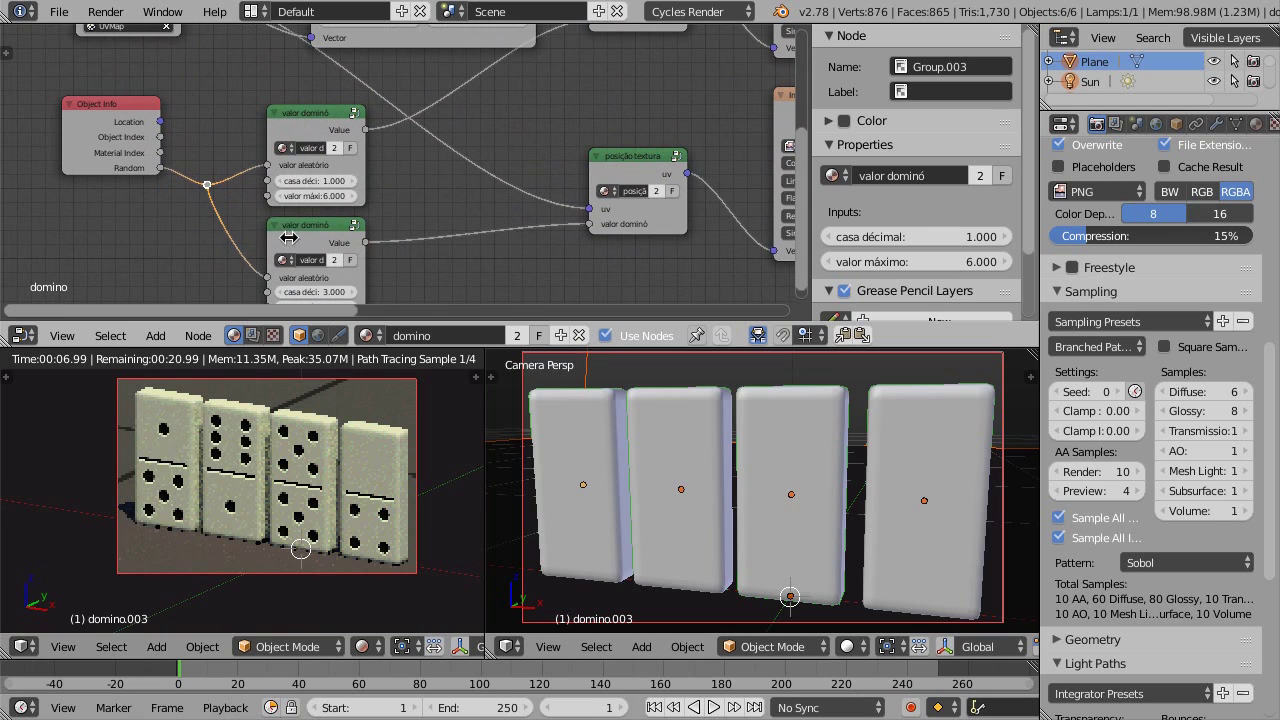
pyautogui.moveTo(221, 241); pyautogui.dragTo(245, 204, button='middle')
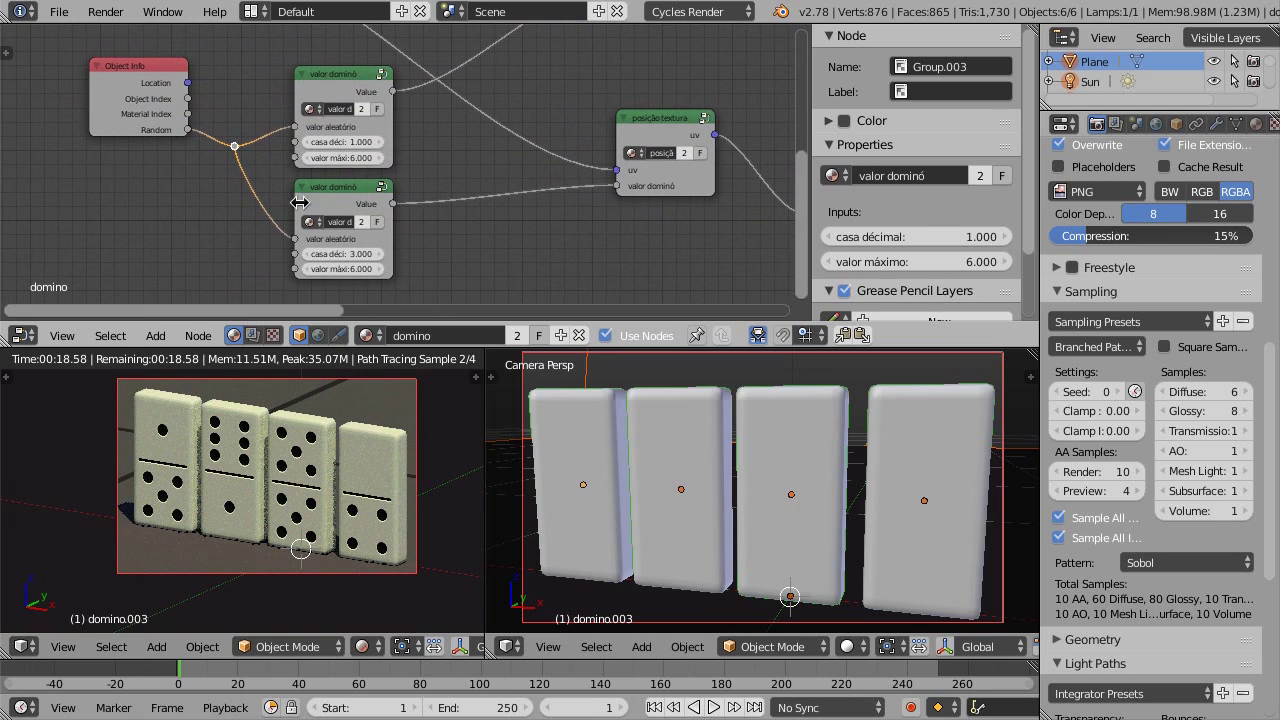